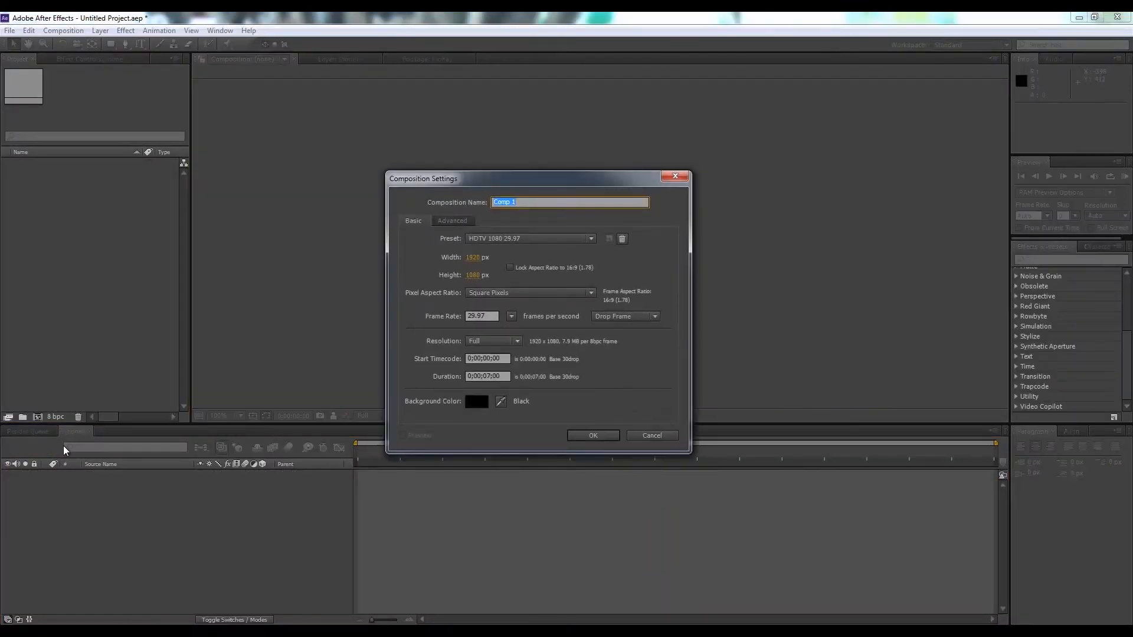
Create a 7-second HDTV 1080 29.97 composition named Text and show it in a single view
type("Text")
left_click(594, 436)
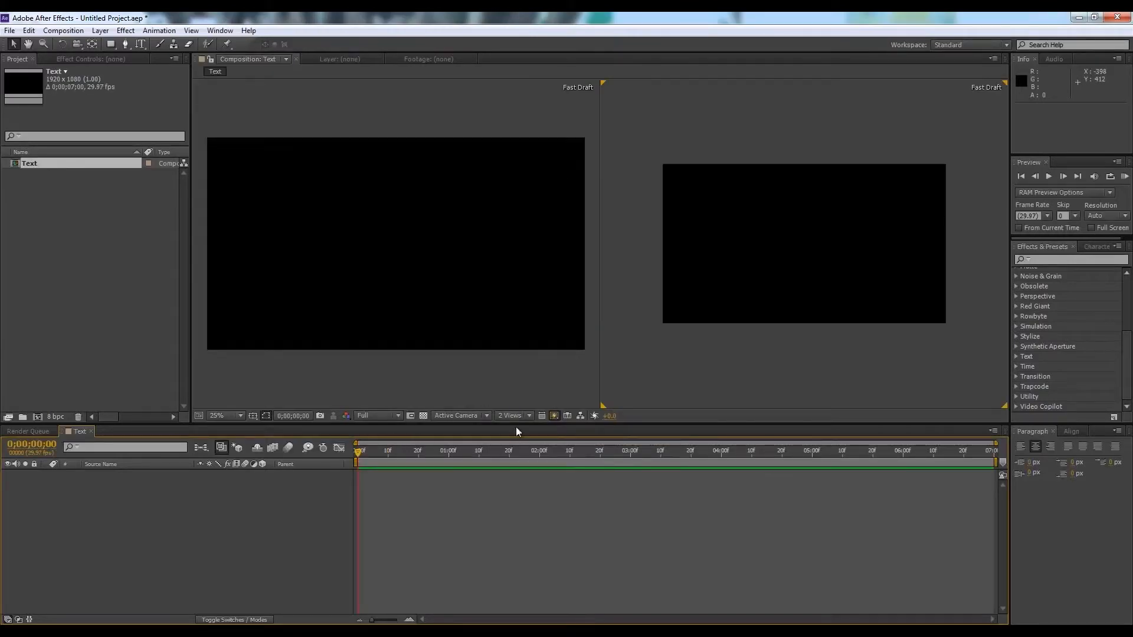
left_click(514, 416)
left_click(522, 430)
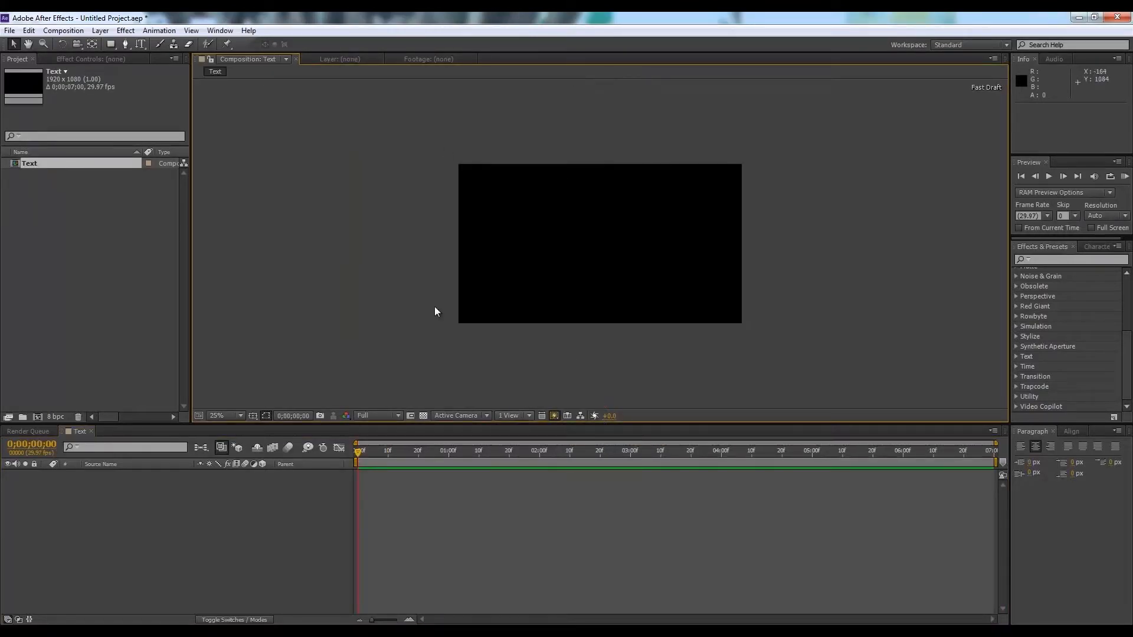
left_click(139, 501)
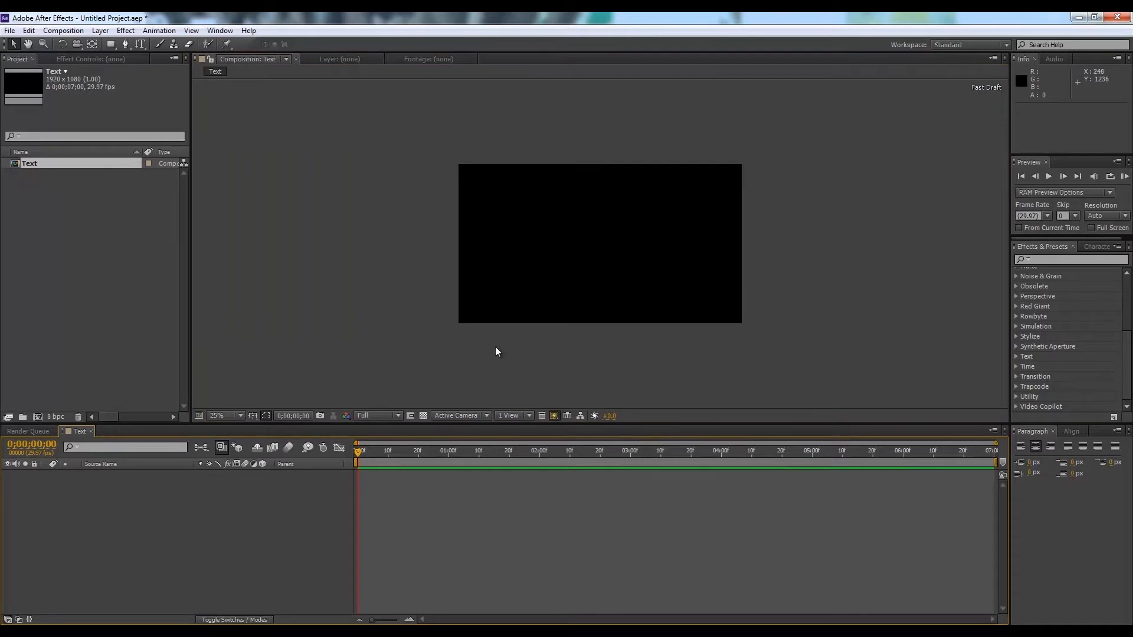
Add a vertical text layer reading MATRIXEFFECT in the left part of the composition
left_click(140, 43)
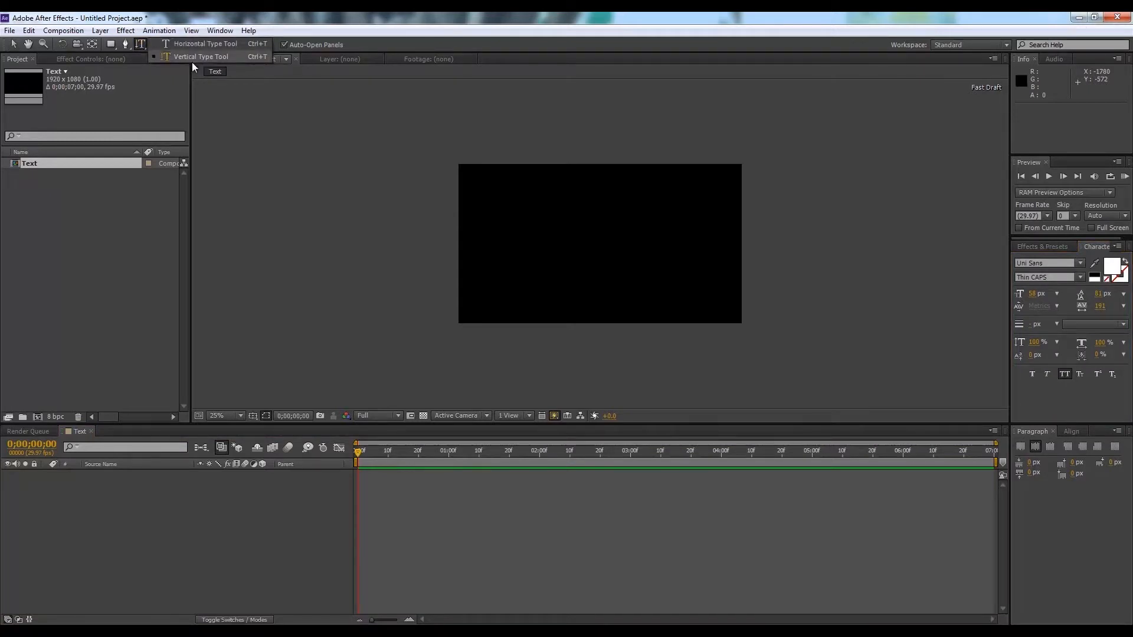
left_click(193, 61)
left_click(506, 213)
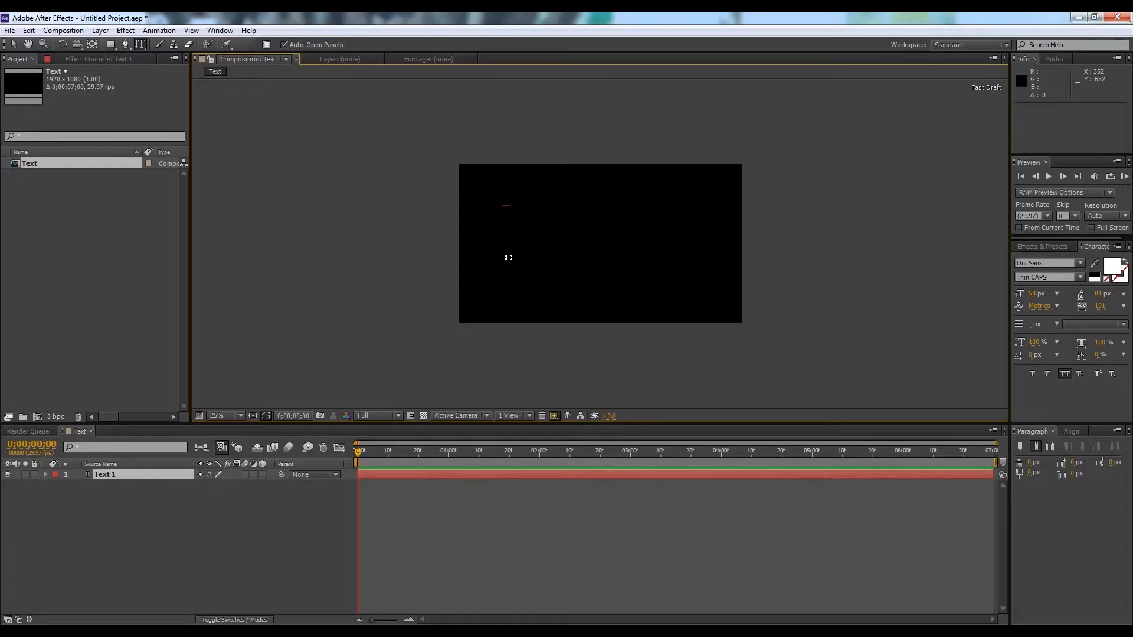
type("MATRIX")
scroll(516, 261, "up", 2)
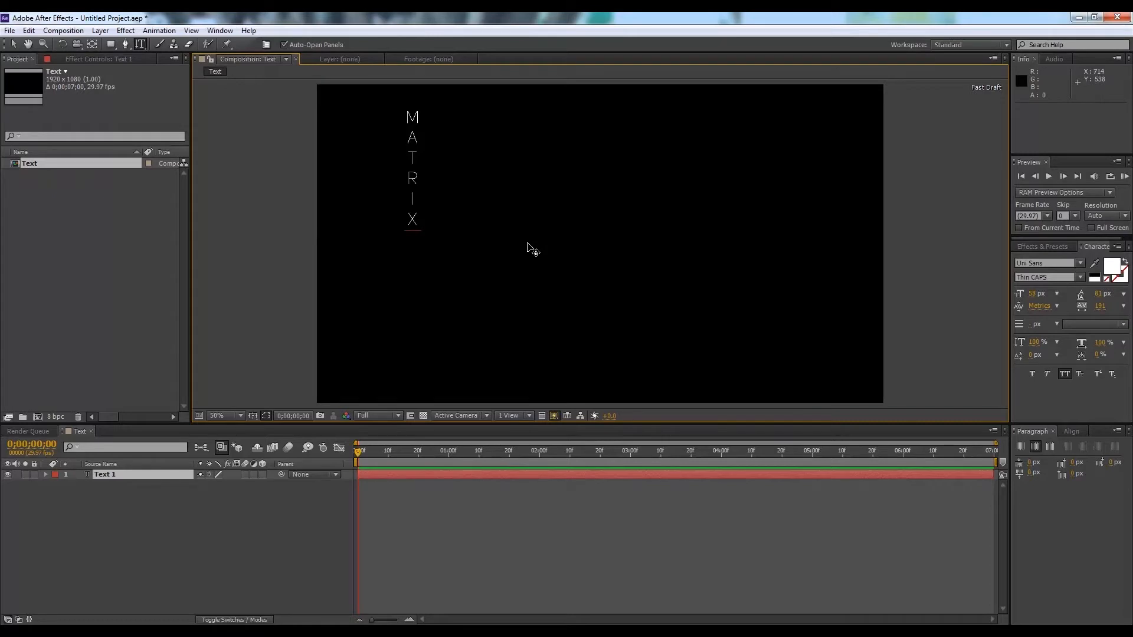
type("EFFECT")
left_click(116, 491)
left_click(117, 475)
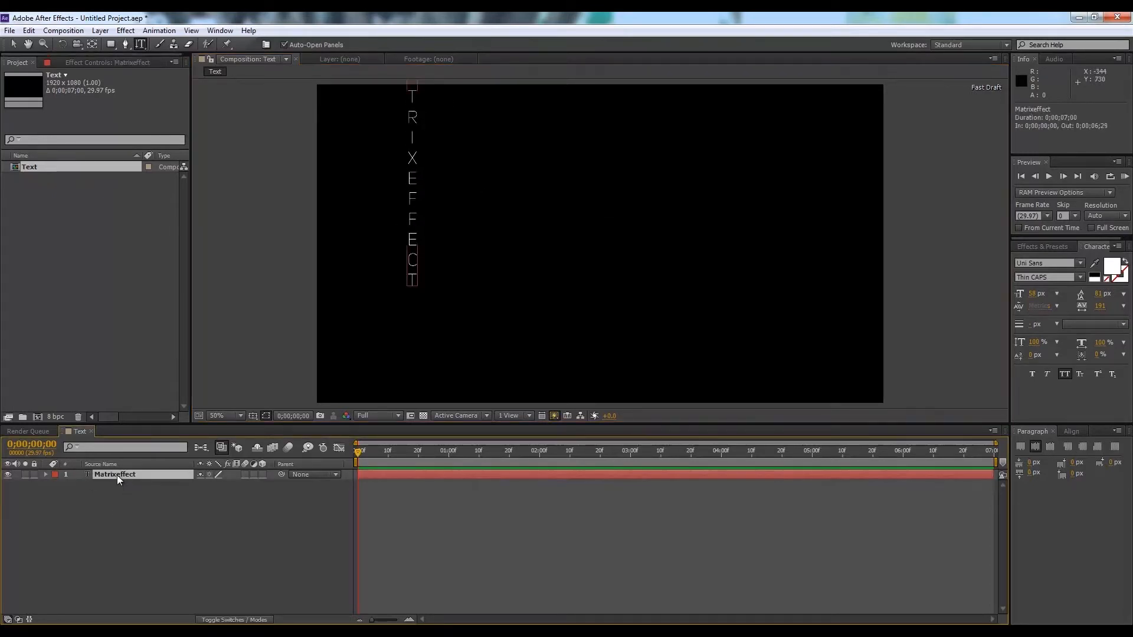
Move the text column down into the frame, show the Title/Action Safe guides and shift the column between the left pair of guide lines
key("v")
left_click_drag(411, 149, 407, 208)
left_click(252, 416)
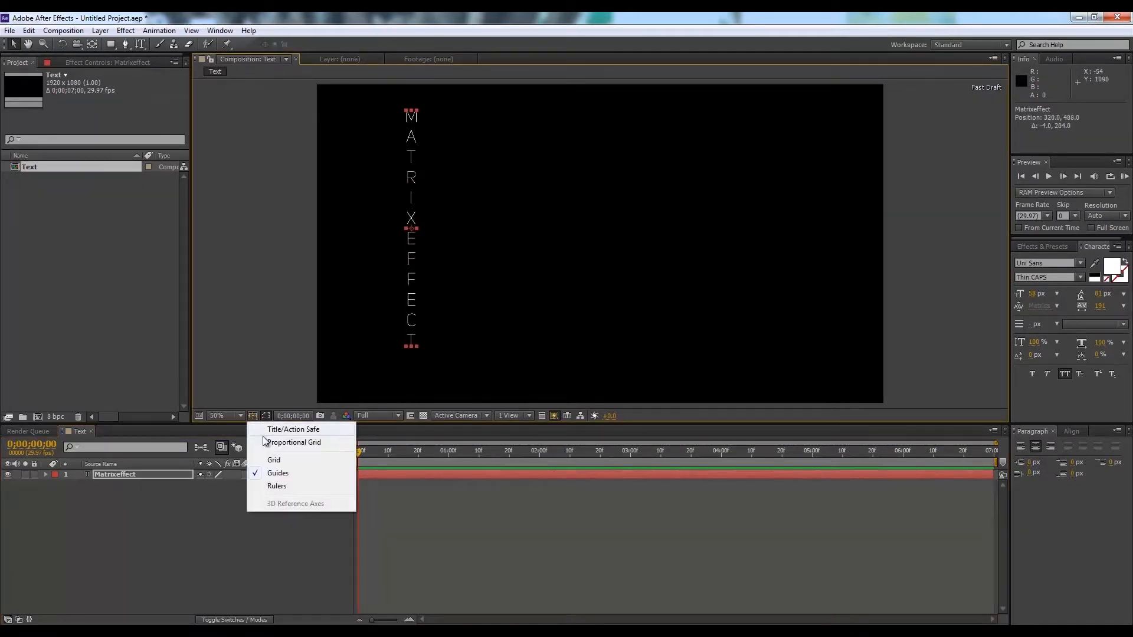
left_click(277, 435)
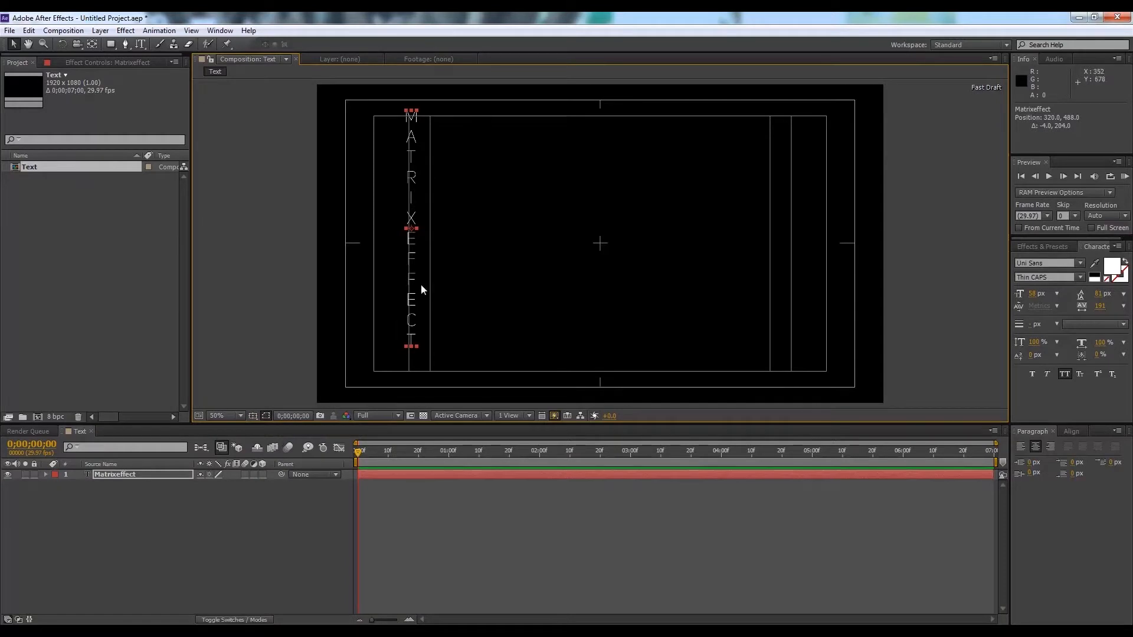
left_click_drag(417, 269, 424, 267)
left_click(193, 572)
Make the Matrixeffect text layer 3D and nudge it slightly left along its X axis to centre it between the guides
left_click(260, 476)
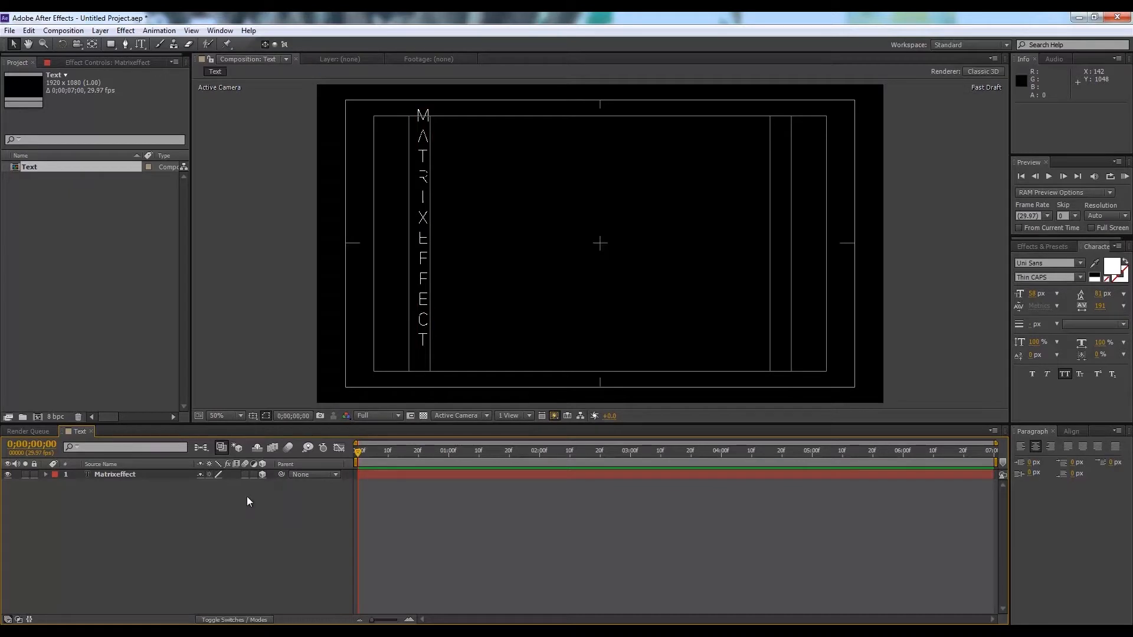
key("slash")
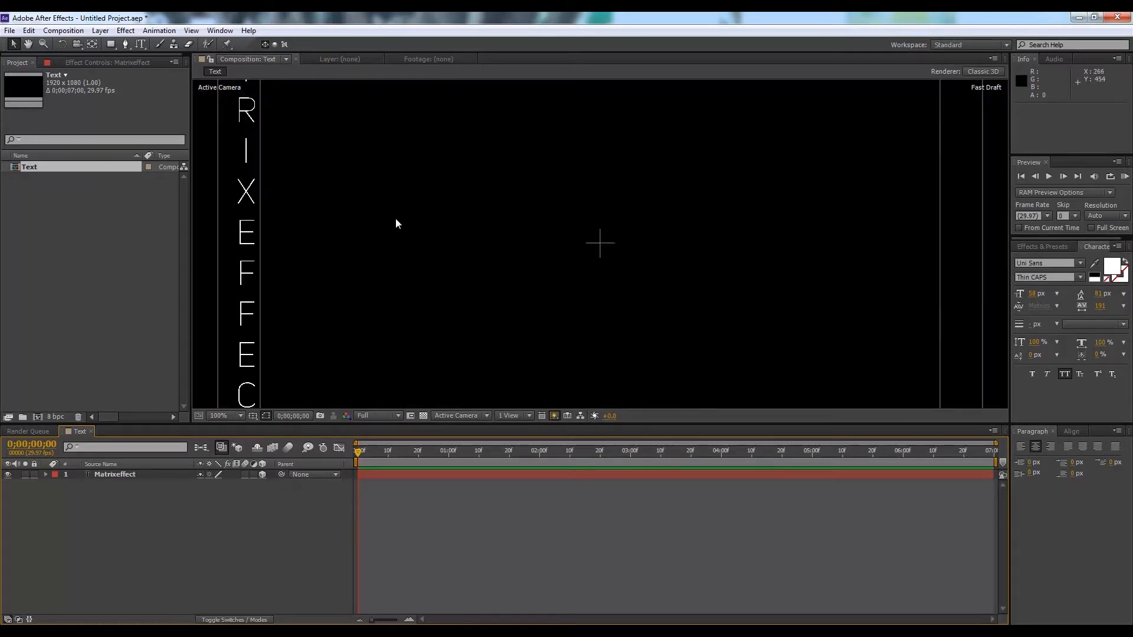
left_click(125, 474)
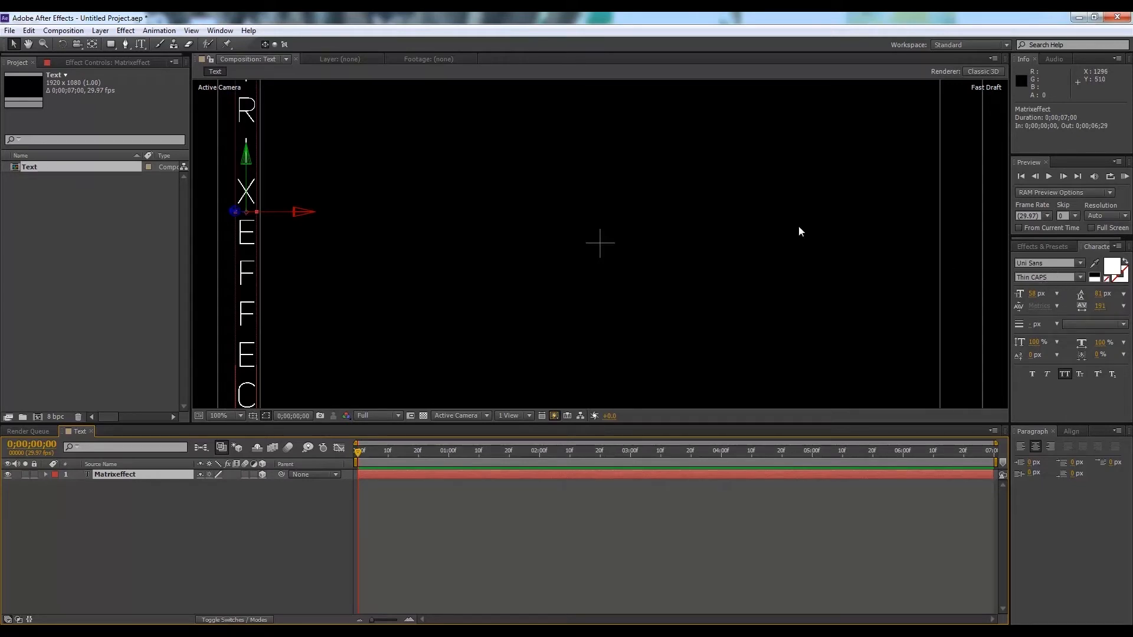
left_click_drag(309, 213, 305, 214)
left_click(154, 534)
left_click(139, 476)
left_click(168, 533)
scroll(402, 313, "down", 4)
scroll(402, 313, "up", 2)
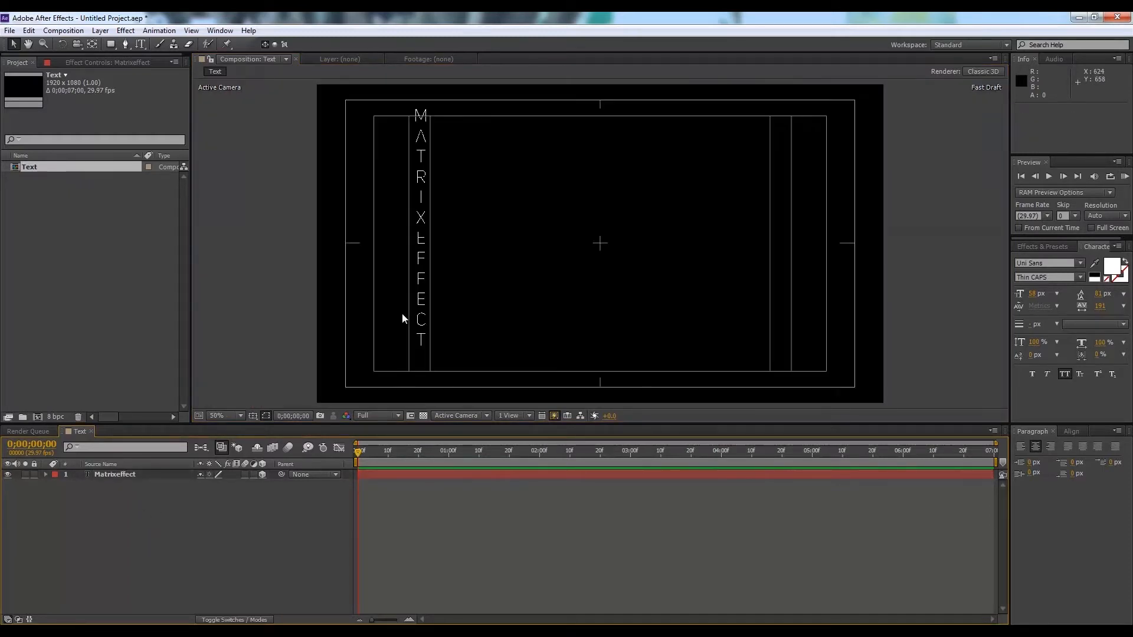
Add a Character Offset animator to the text layer and set the offset to 33
left_click(46, 474)
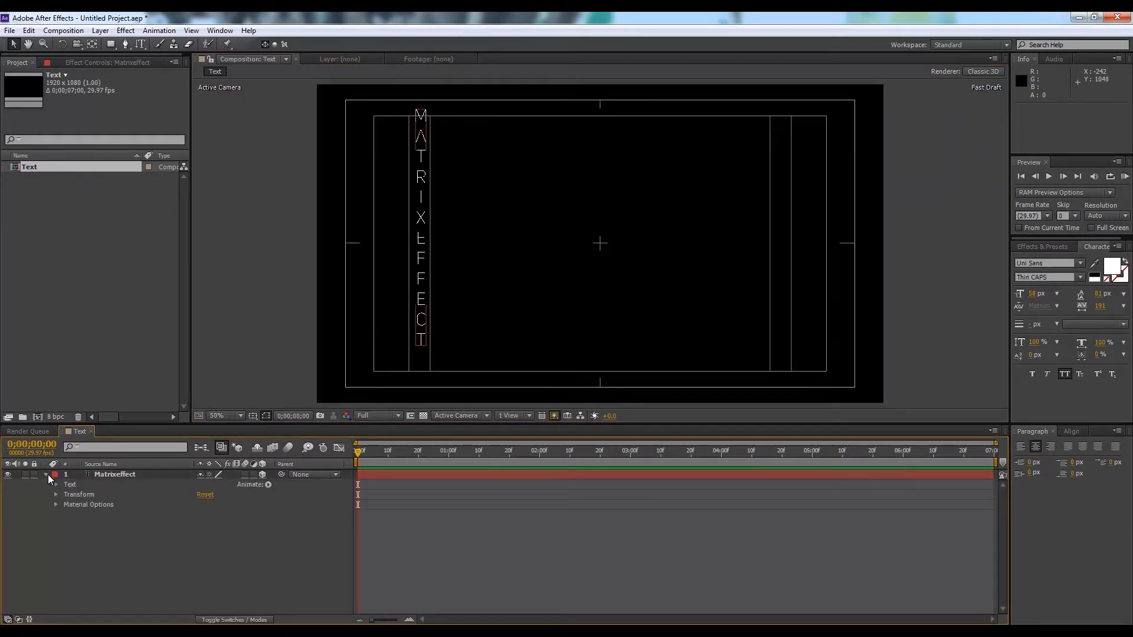
left_click(269, 484)
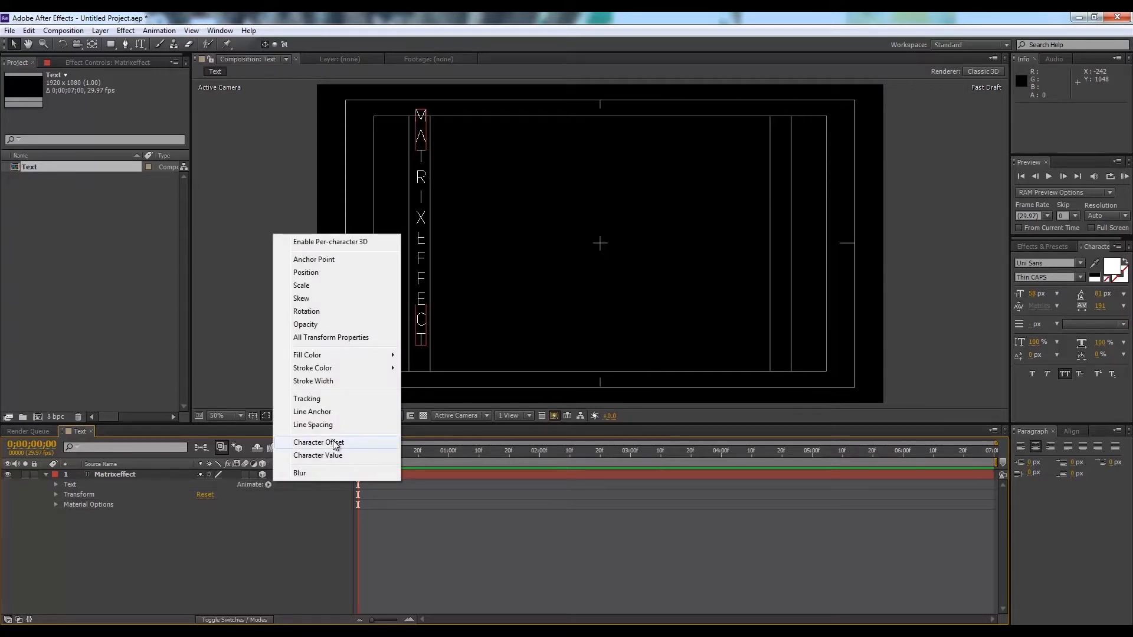
left_click(373, 442)
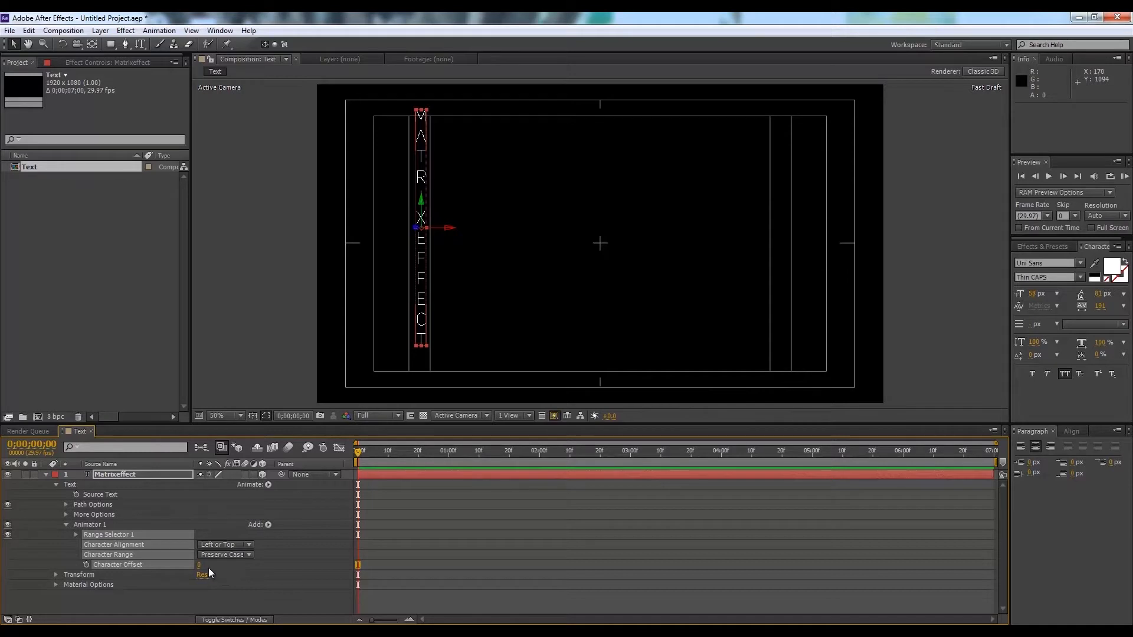
left_click_drag(200, 570, 210, 565)
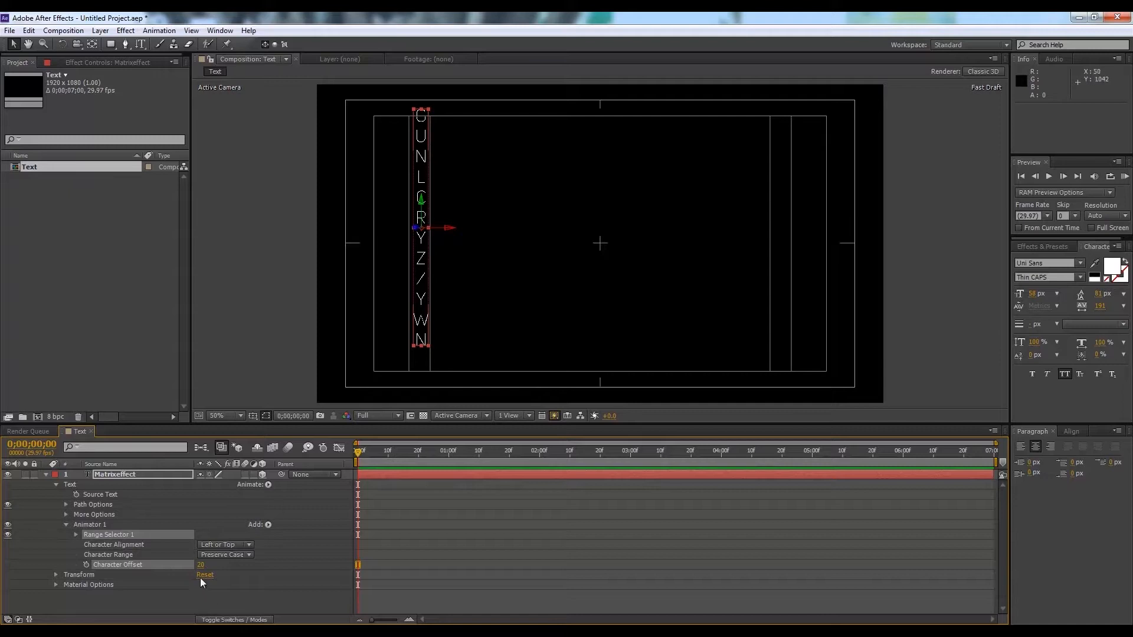
left_click_drag(201, 565, 214, 567)
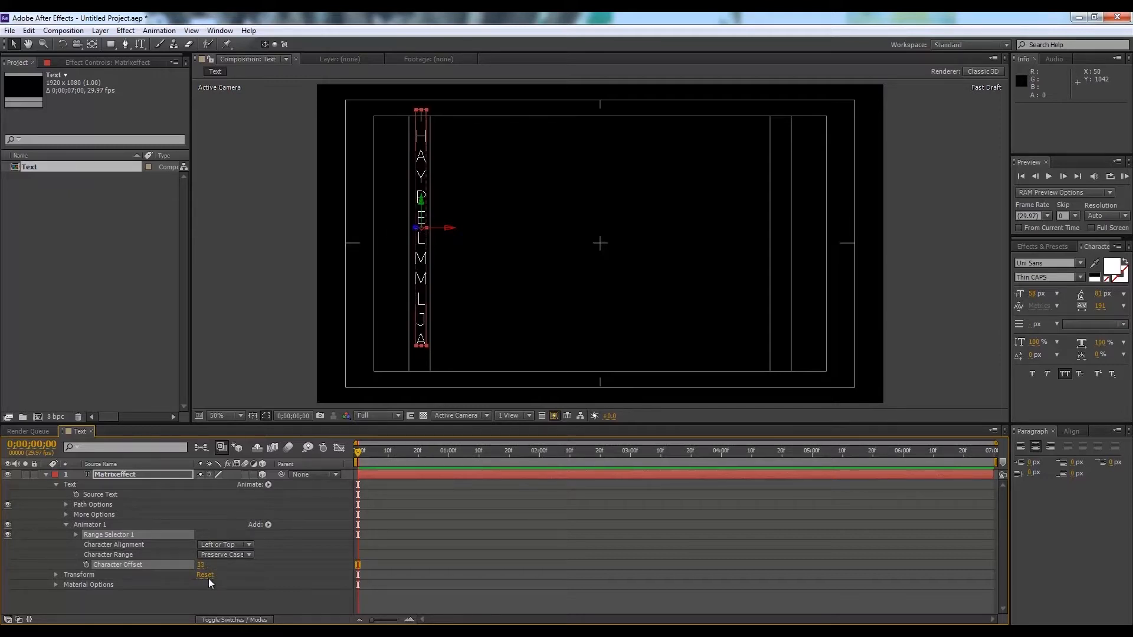
Apply the expression wiggle(1,1000) to Character Offset and scrub the first frames to check the changing letters
left_click(86, 565, "alt")
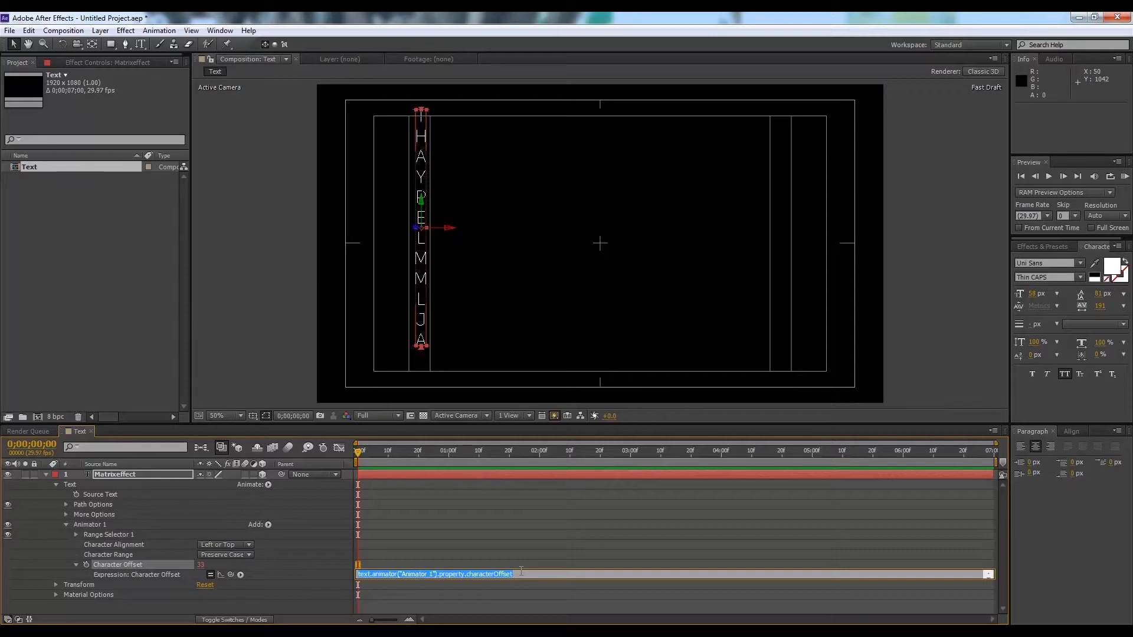
type("wiggle")
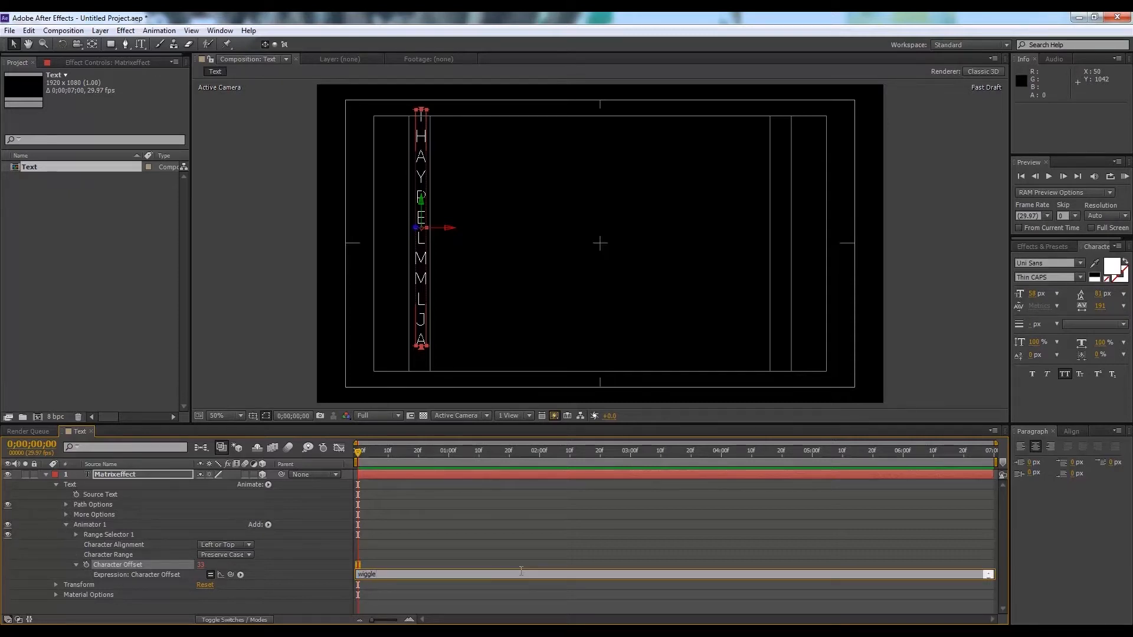
type("(1, 100")
key("BackSpace")
type(")")
left_click(291, 603)
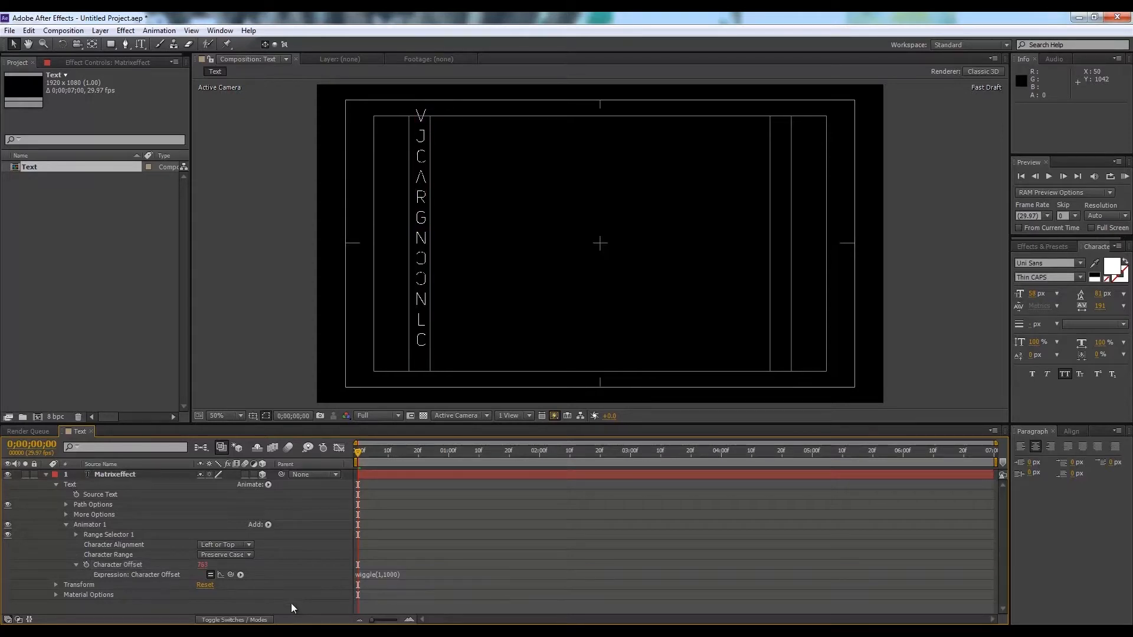
left_click_drag(358, 453, 396, 465)
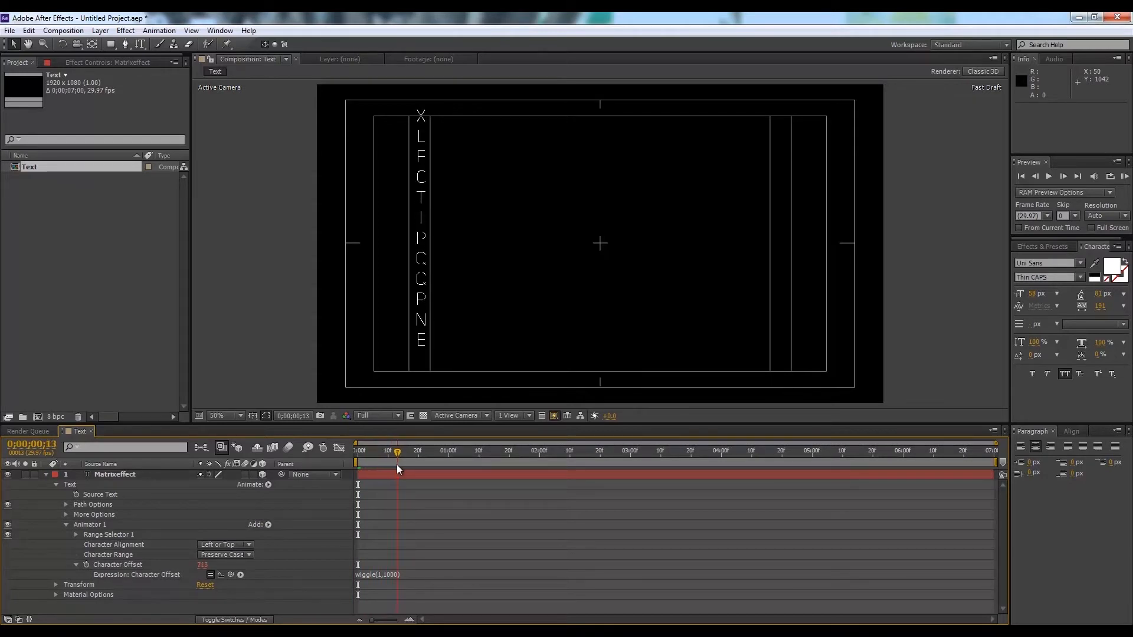
left_click_drag(398, 452, 304, 466)
left_click(45, 475)
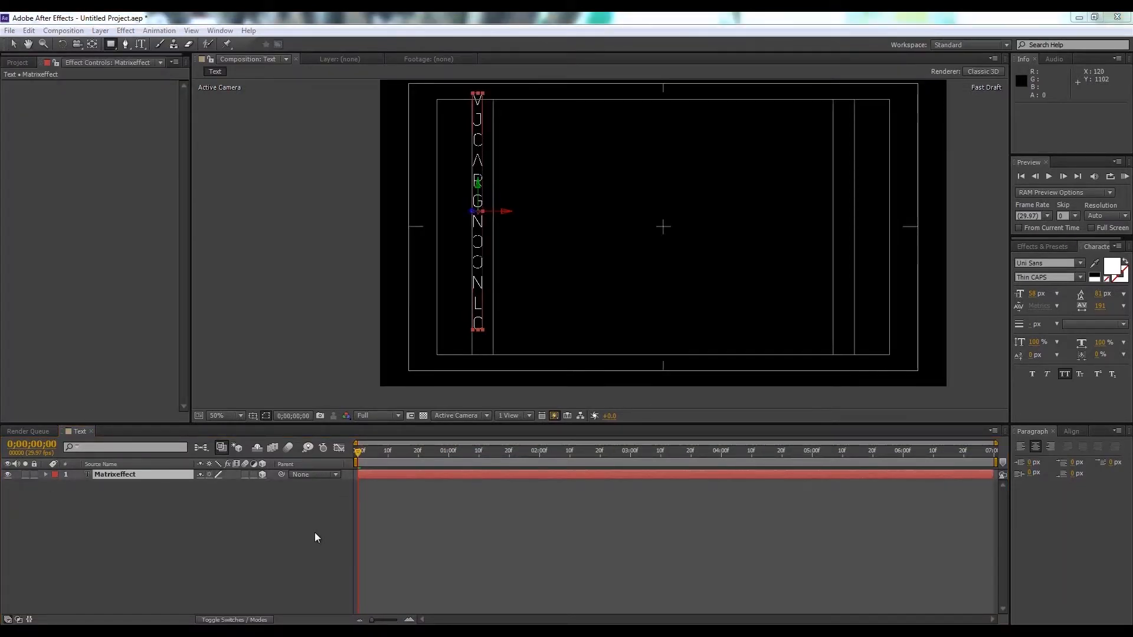
Pre-compose the Matrixeffect layer as Matrixeffect Comp 1, moving all attributes into the new composition
left_click(226, 518)
left_click(169, 470)
right_click(165, 471)
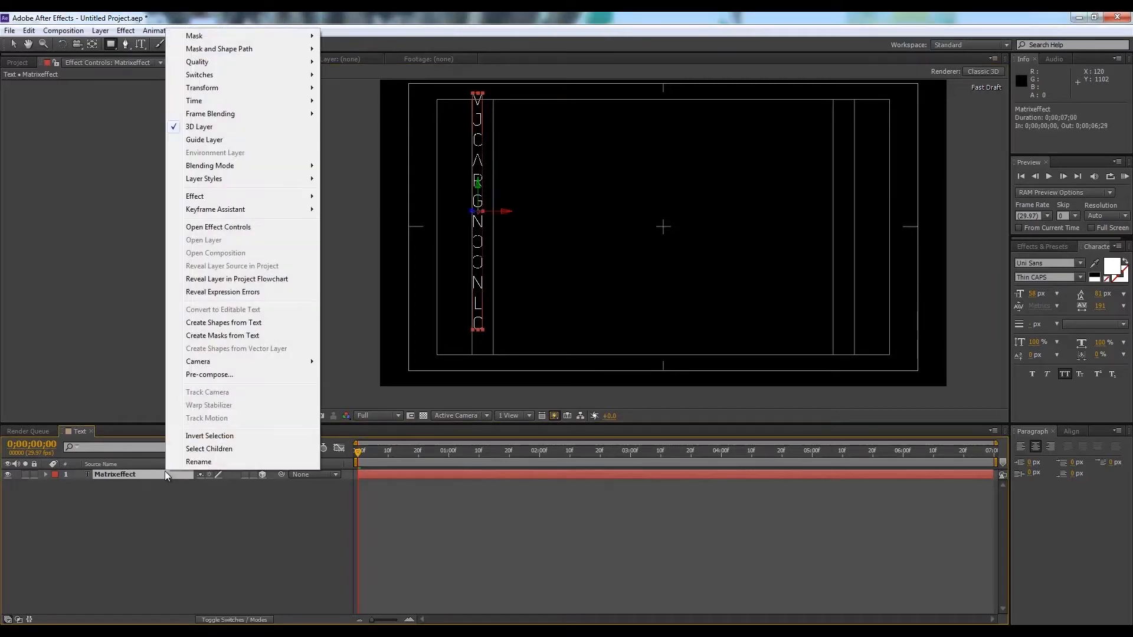
left_click(212, 375)
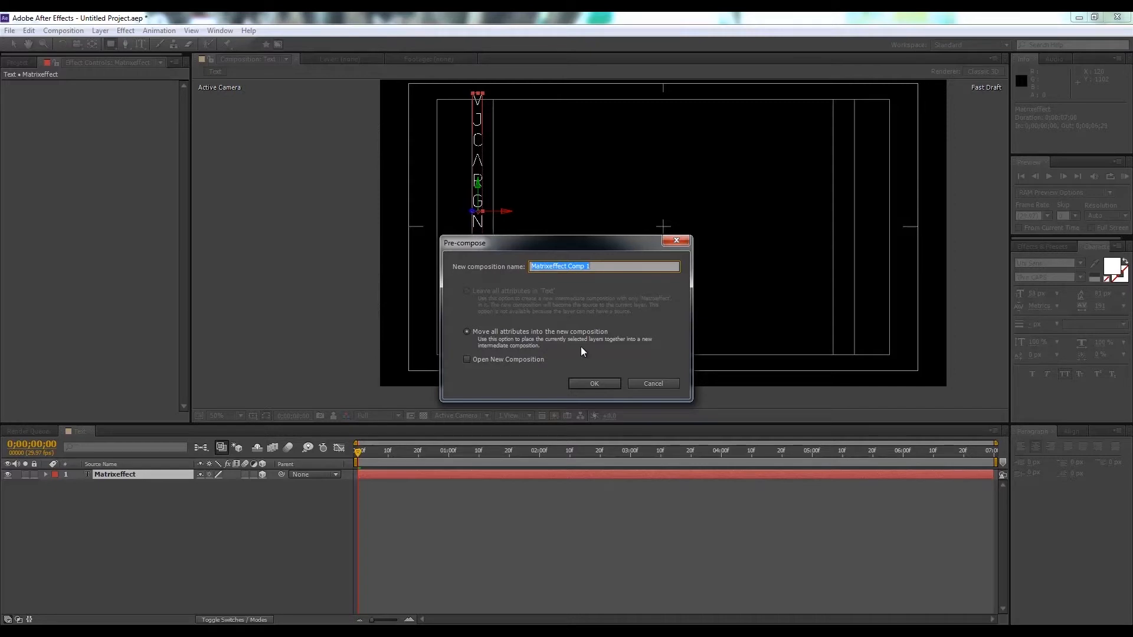
left_click(597, 384)
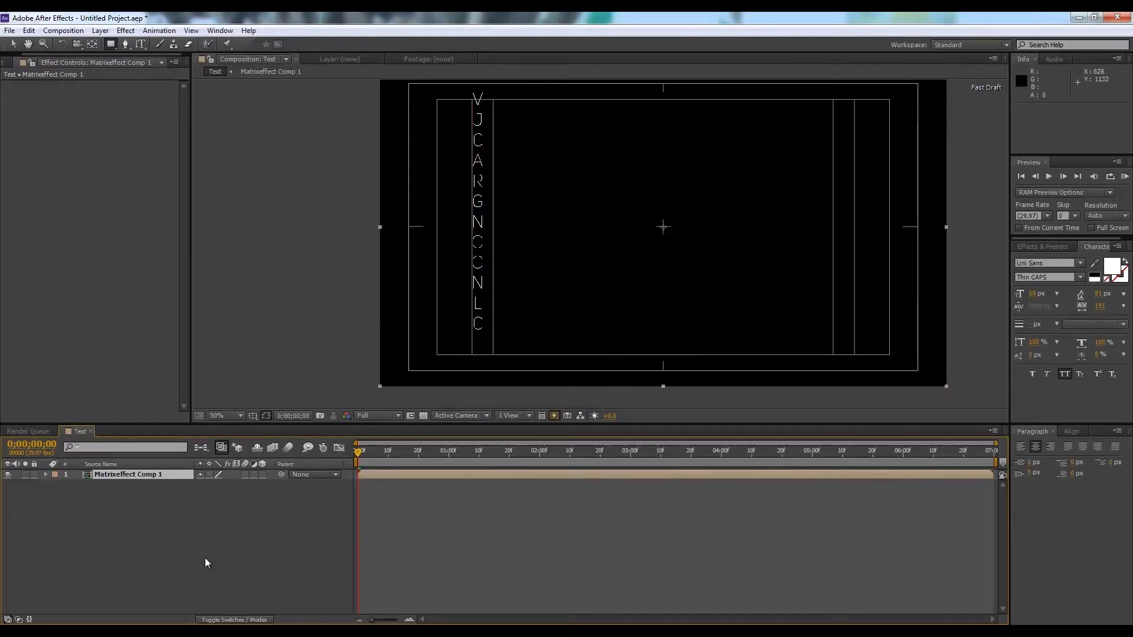
Draw a rectangular mask about 216 px wide and 932 px high around the letter column on the pre-composed layer, ending at the last letter
left_click(132, 477)
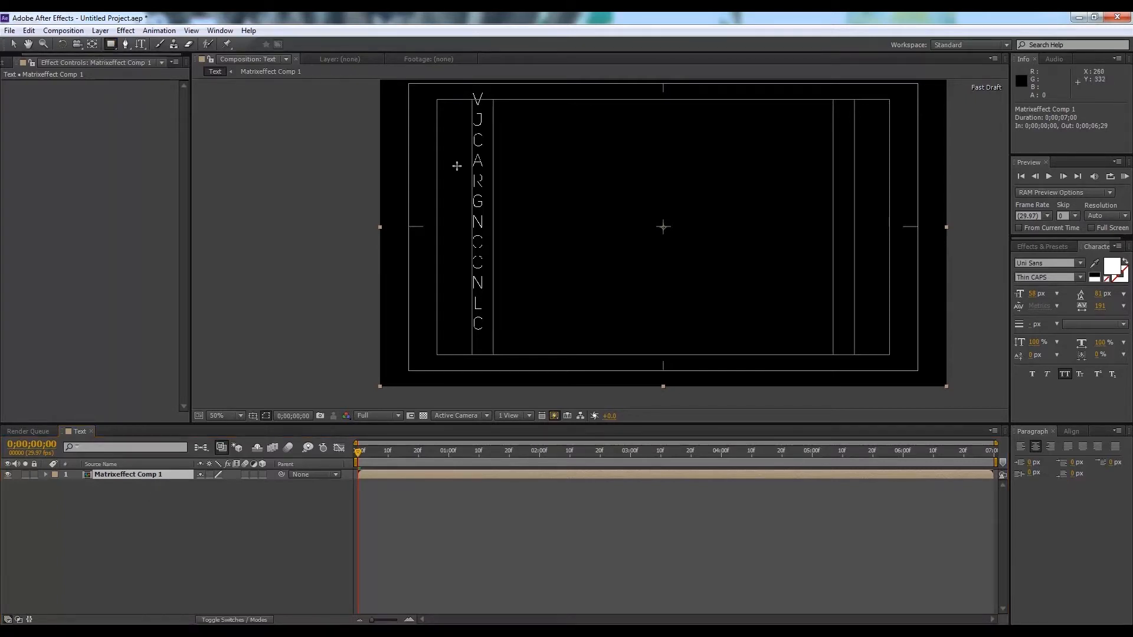
key("comma")
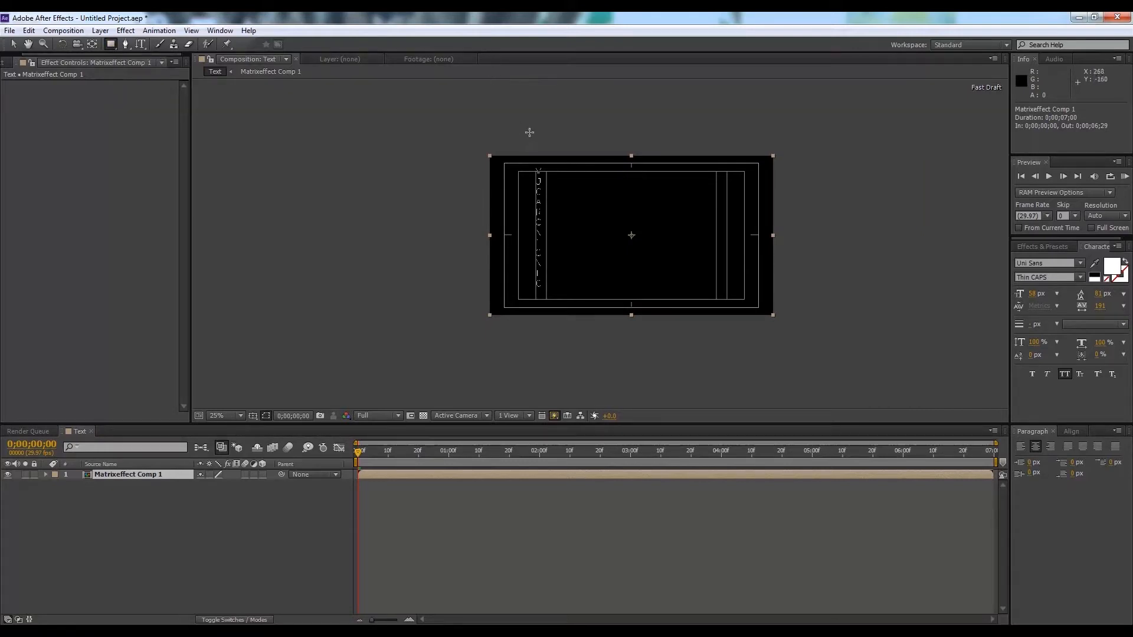
left_click_drag(524, 145, 555, 282)
key("period")
key("period")
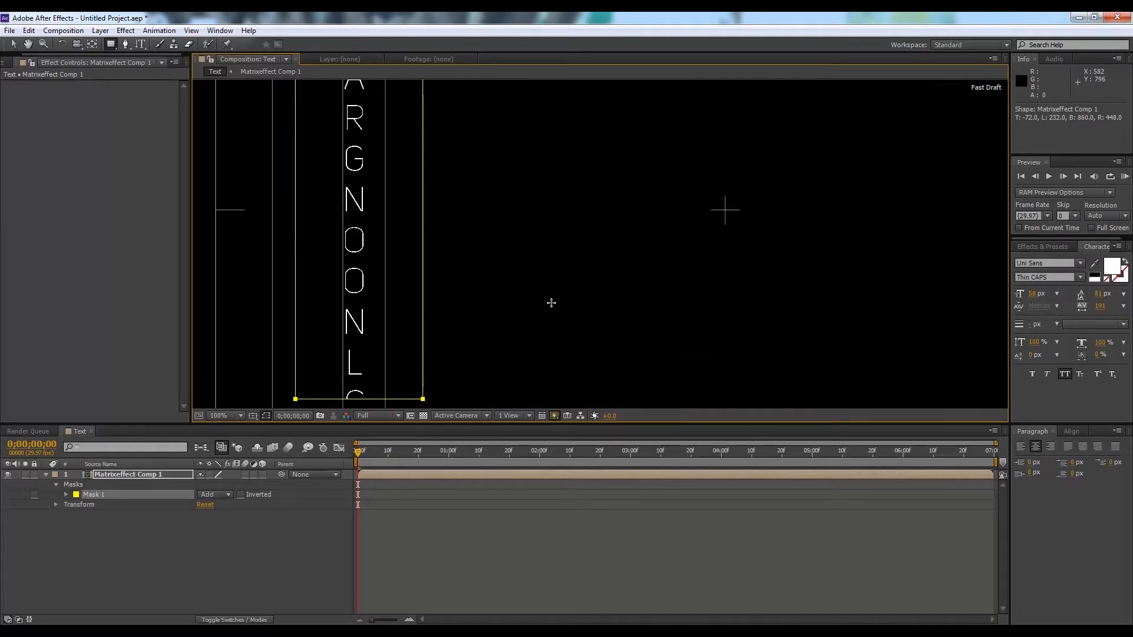
left_click_drag(452, 314, 483, 215)
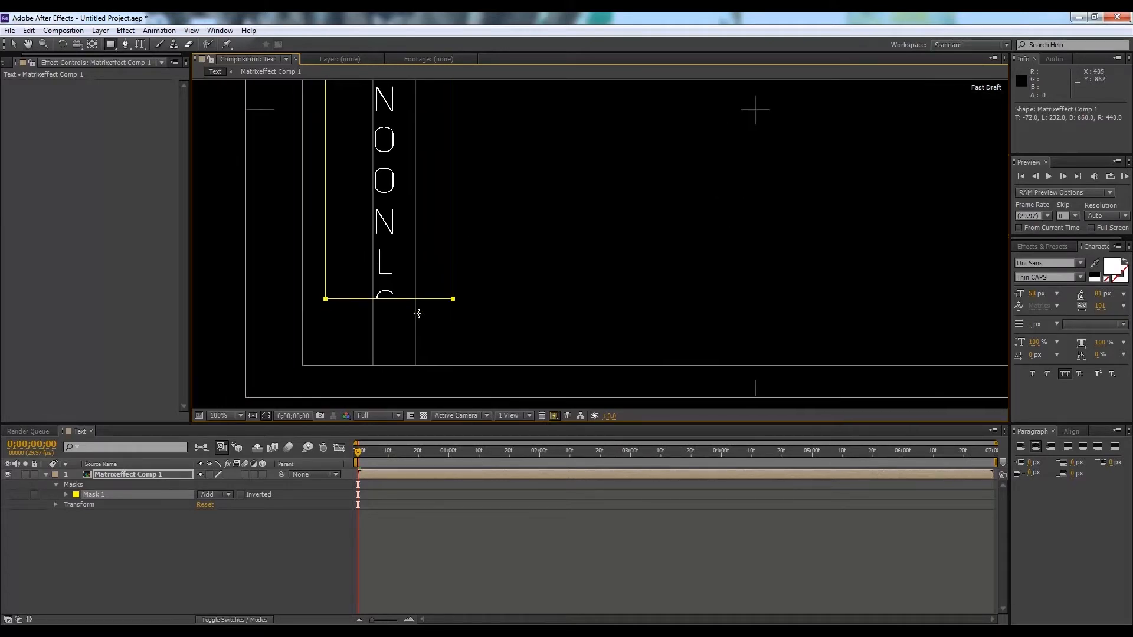
Set the mask's feather to 50 pixels
left_click(66, 496)
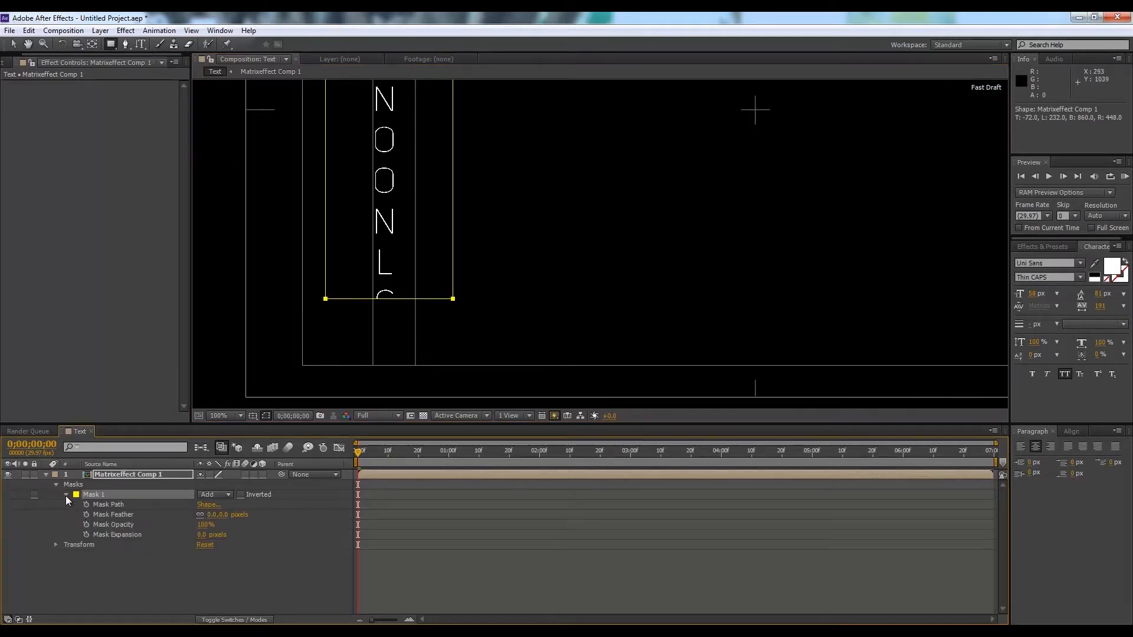
left_click_drag(212, 516, 238, 517)
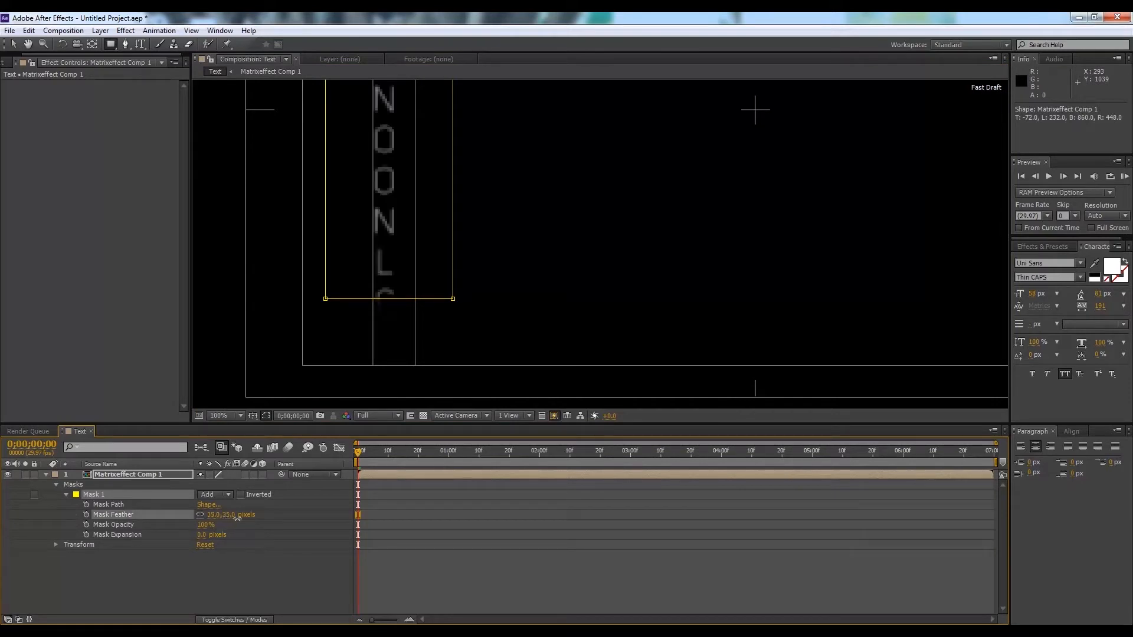
left_click(232, 583)
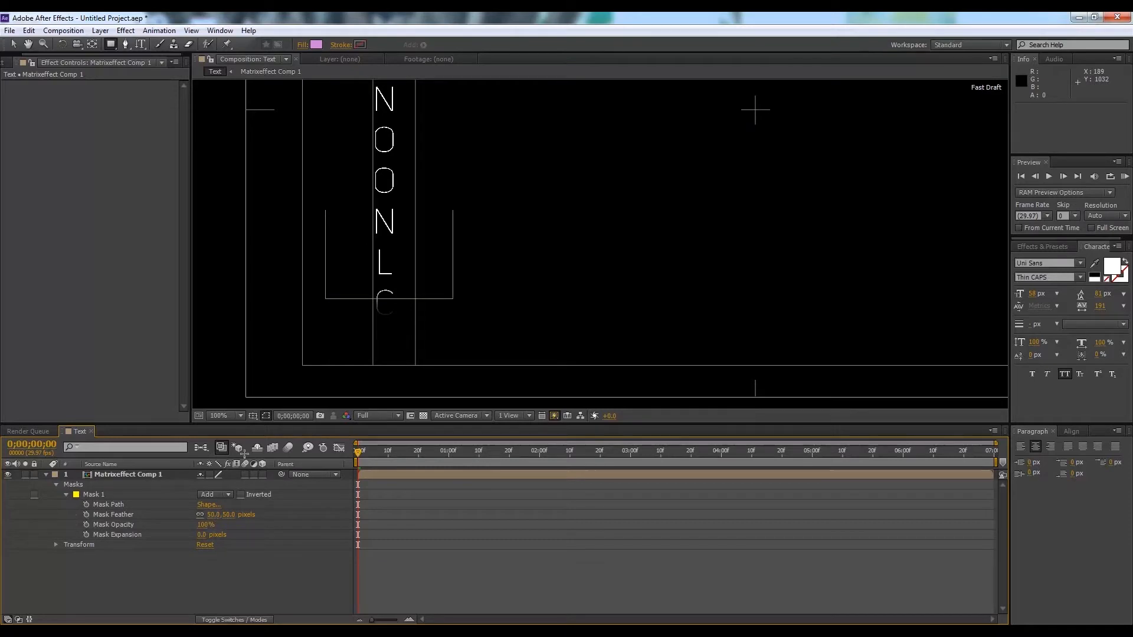
Raise the mask's lower edge to just above the last letter, scaling the mask to about 97.5% height
left_click(164, 475)
key("b")
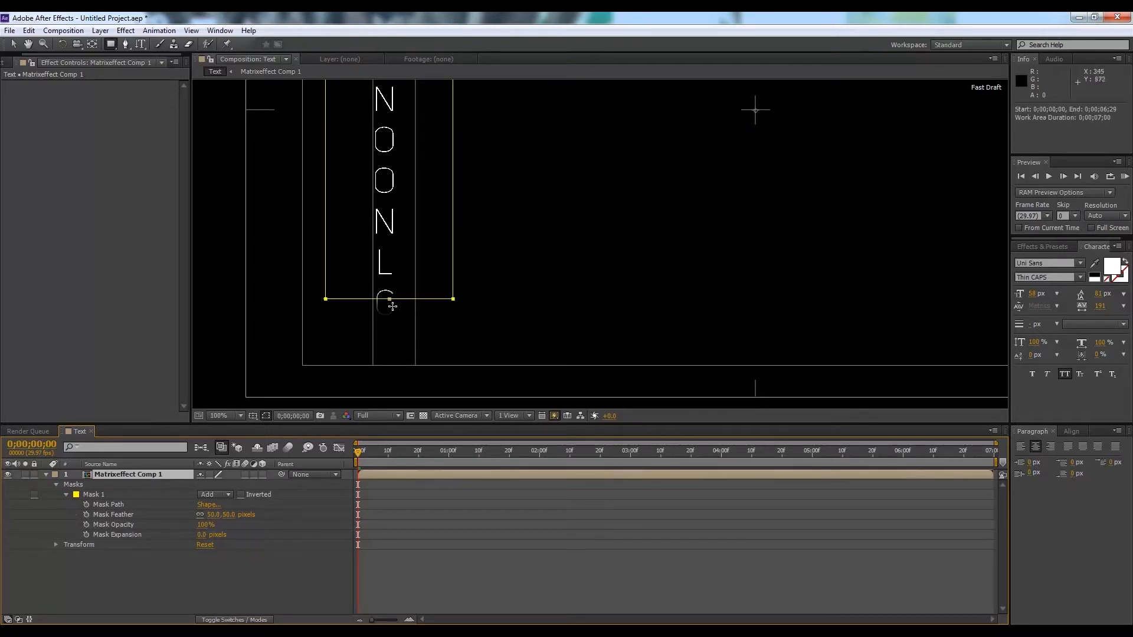
key("v")
left_click_drag(391, 302, 389, 286)
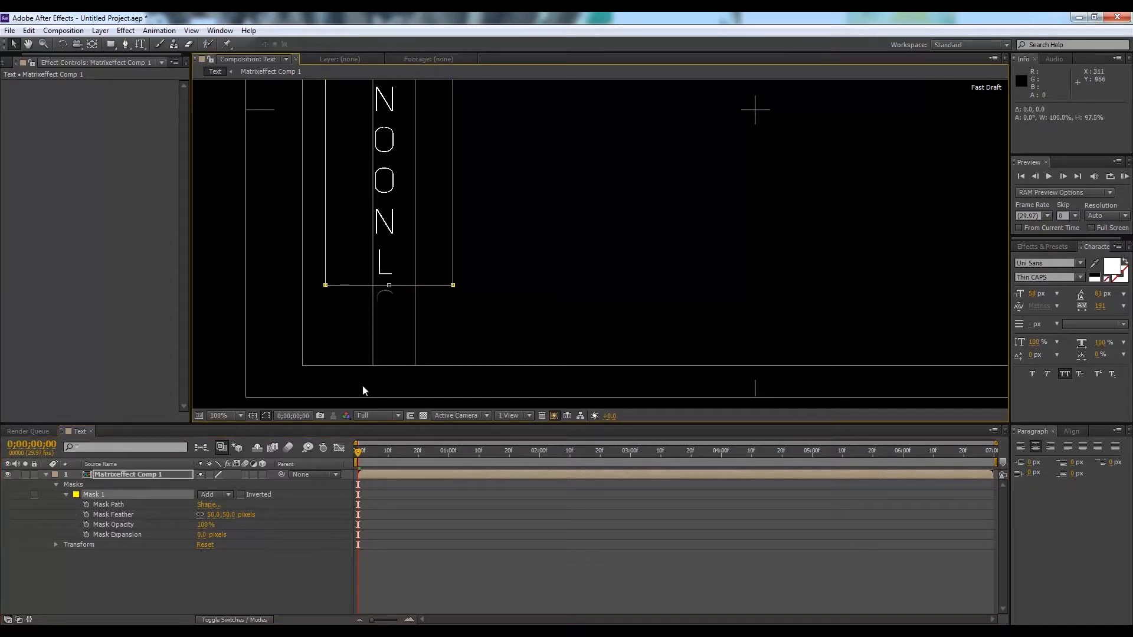
Add a Mask Path keyframe for Mask 1 on Matrixeffect Comp 1 at 0;00;01;00
left_click(205, 592)
left_click_drag(359, 458, 427, 458)
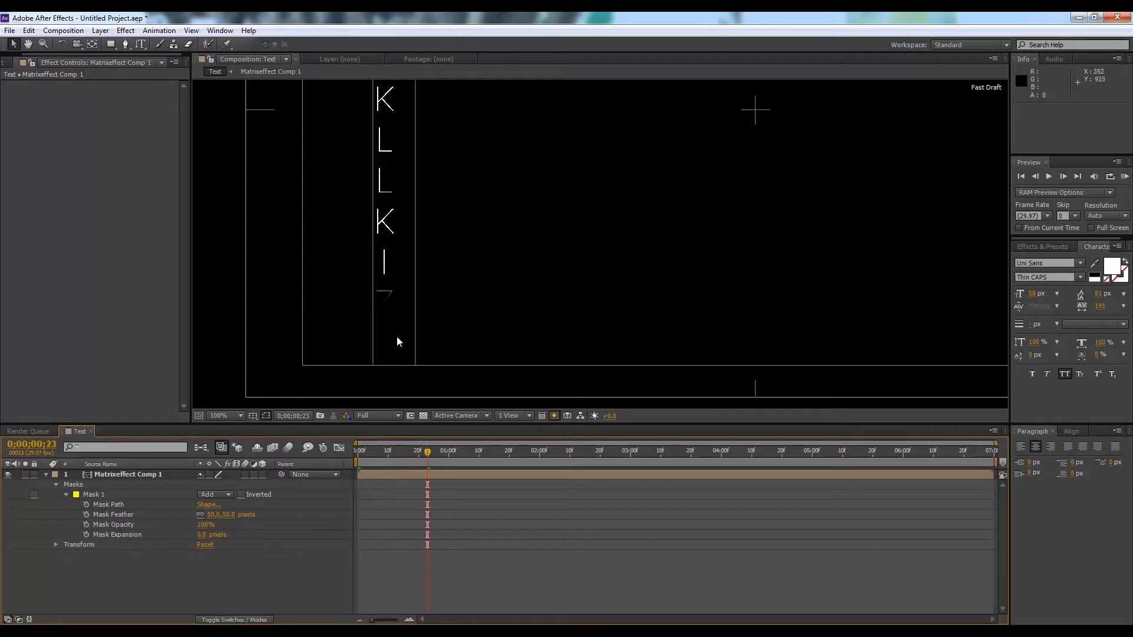
left_click(107, 495)
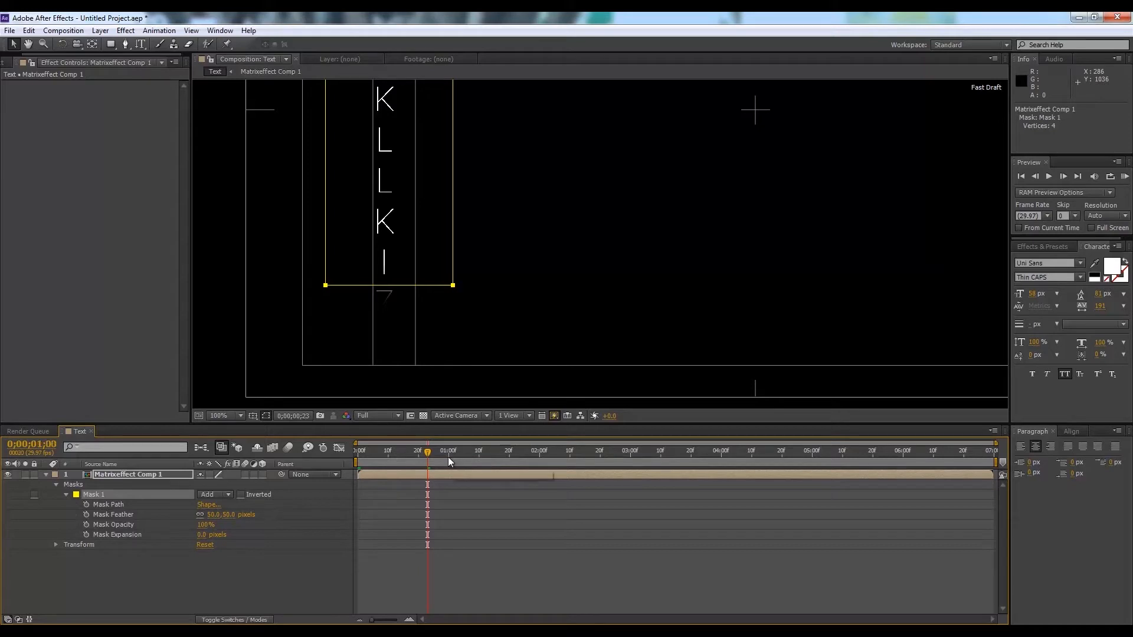
left_click(448, 459)
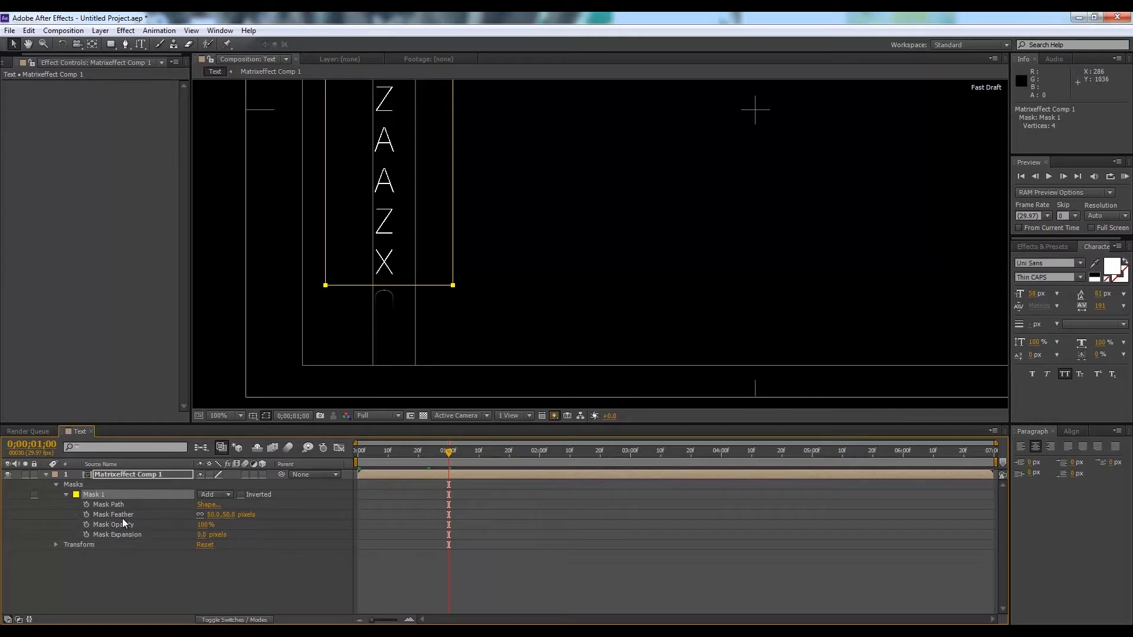
left_click(86, 505)
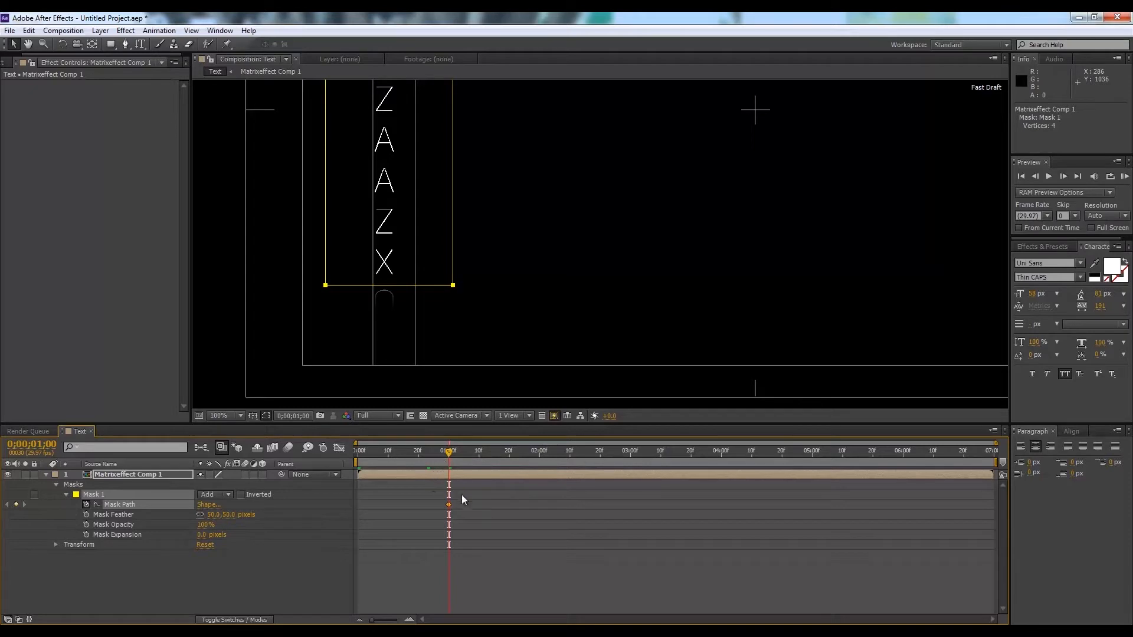
At 0;00;00;00, raise the mask's lower edge above the first letter, scaling the mask to about 12.3% height
left_click_drag(446, 455, 319, 460)
scroll(408, 303, "down", 1)
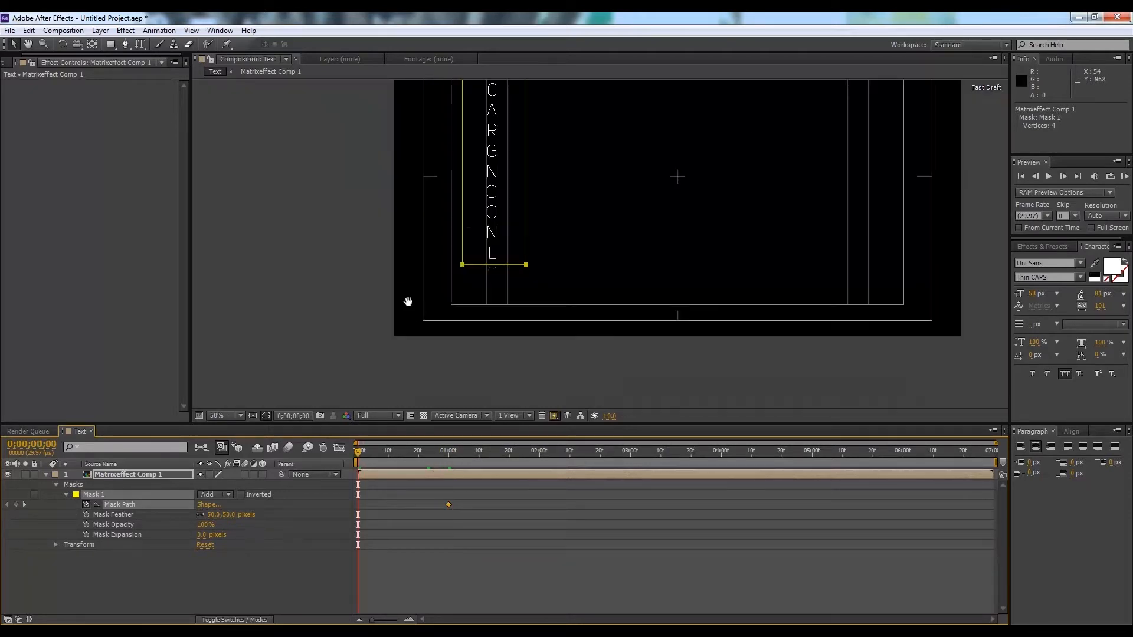
left_click_drag(493, 202, 494, 366)
scroll(501, 338, "down", 4)
scroll(501, 338, "up", 4)
scroll(517, 381, "down", 2)
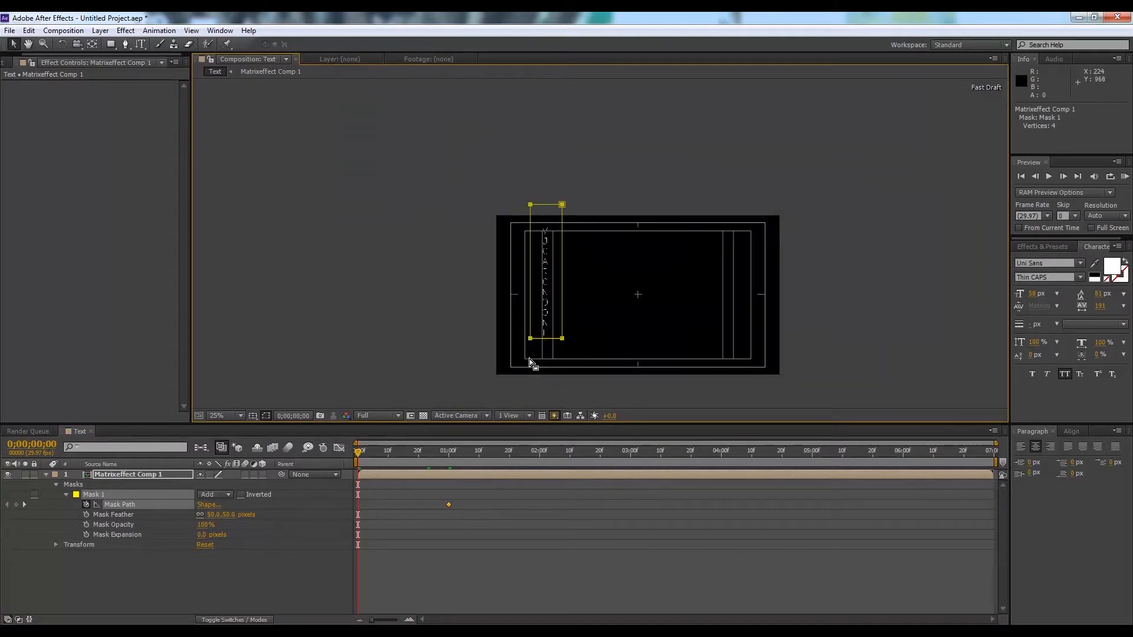
double_click(546, 339)
left_click_drag(547, 339, 565, 224)
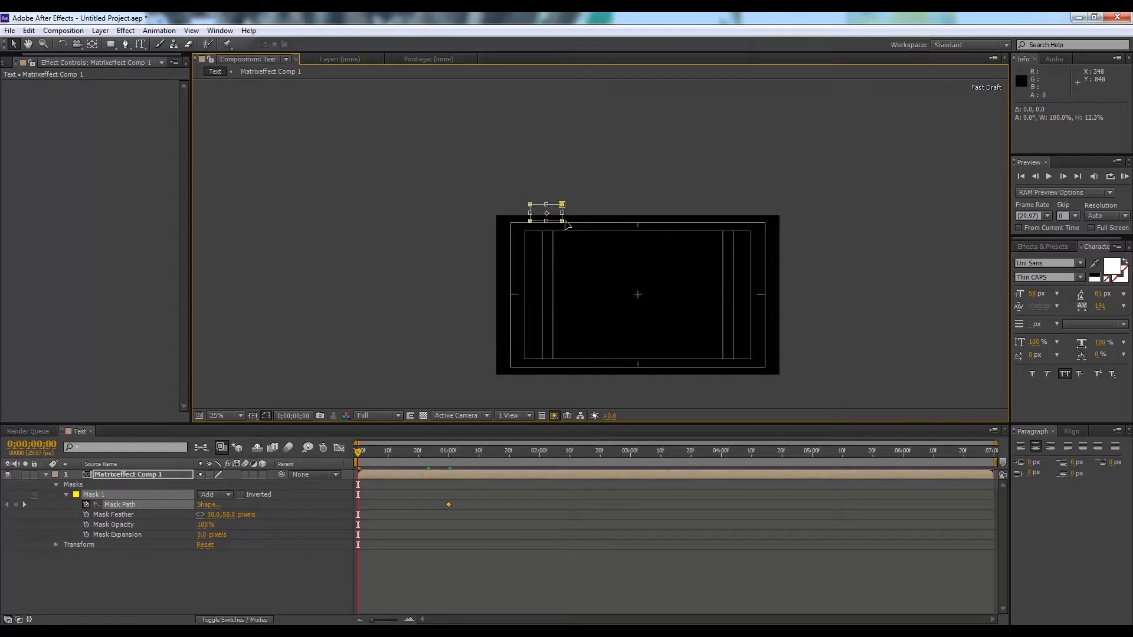
left_click(279, 586)
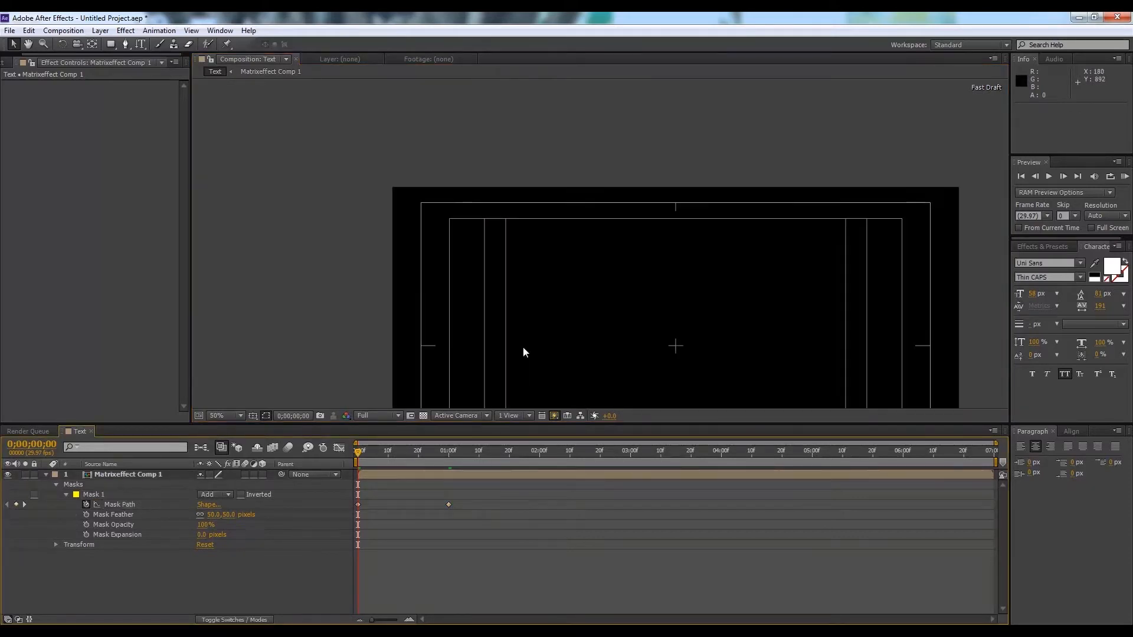
Apply Easy Ease to both Mask Path keyframes
left_click_drag(455, 504, 452, 508)
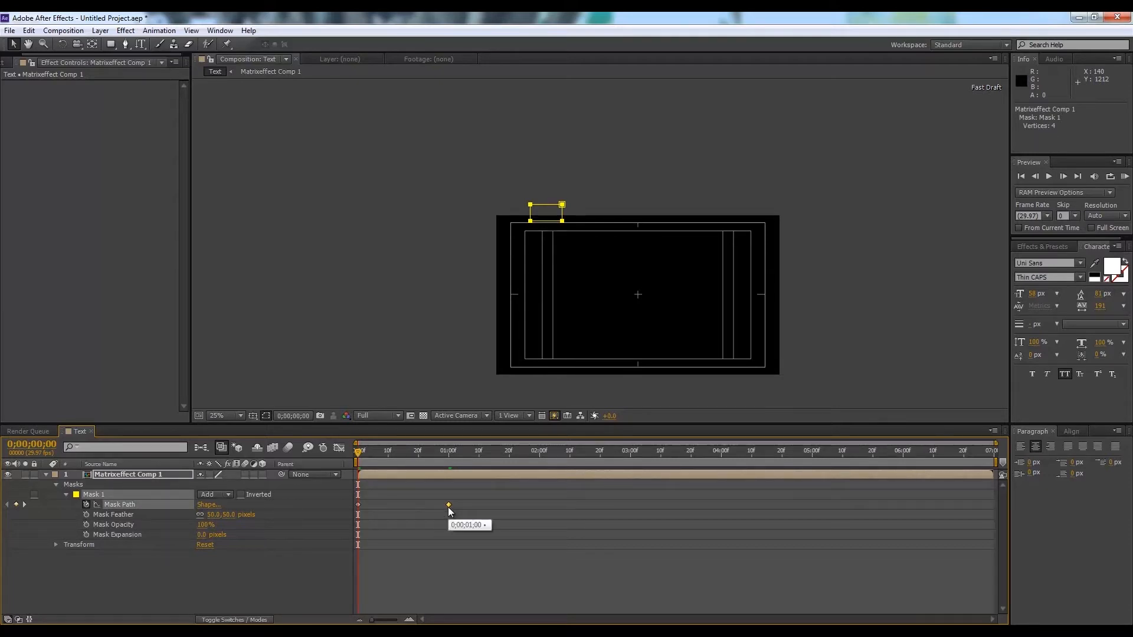
left_click_drag(457, 500, 336, 521)
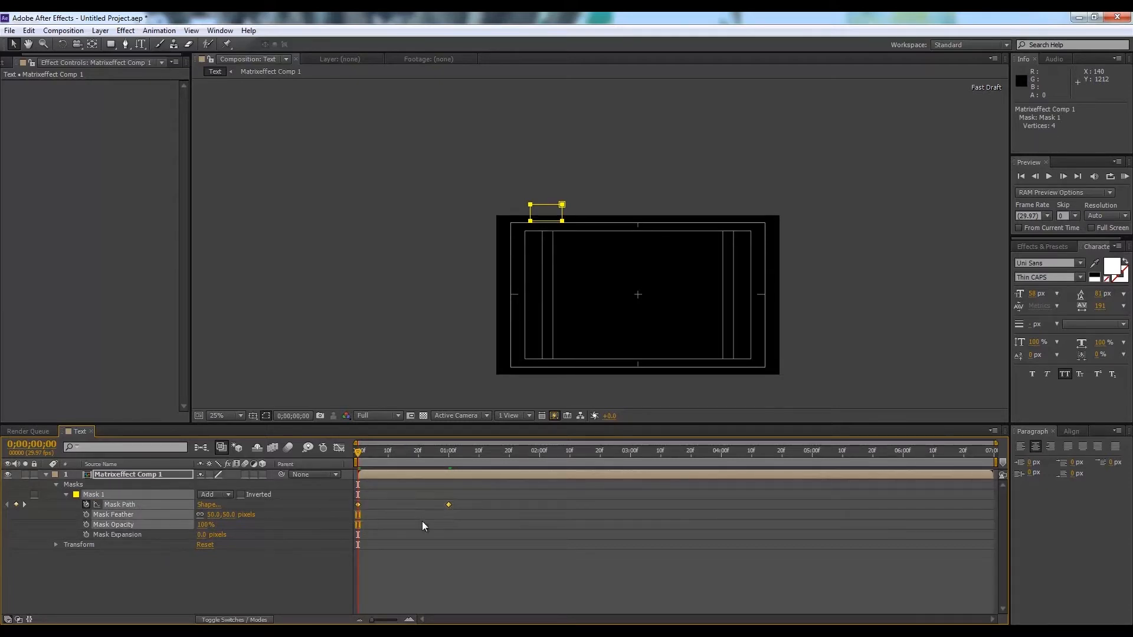
right_click(450, 505)
mouse_move(507, 499)
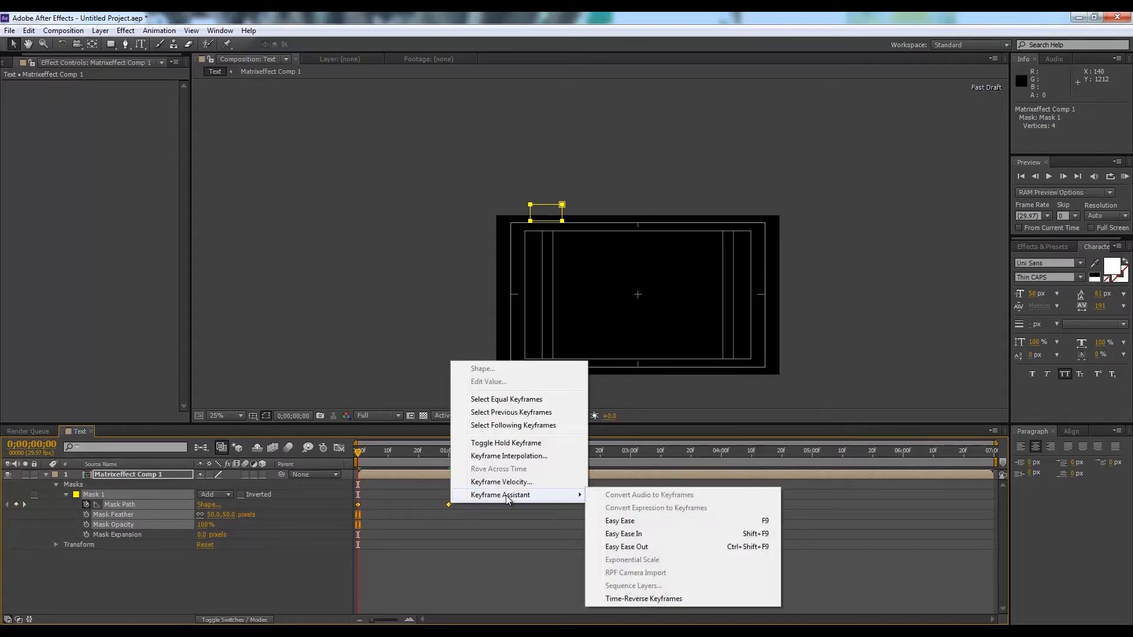
left_click(650, 521)
left_click(186, 572)
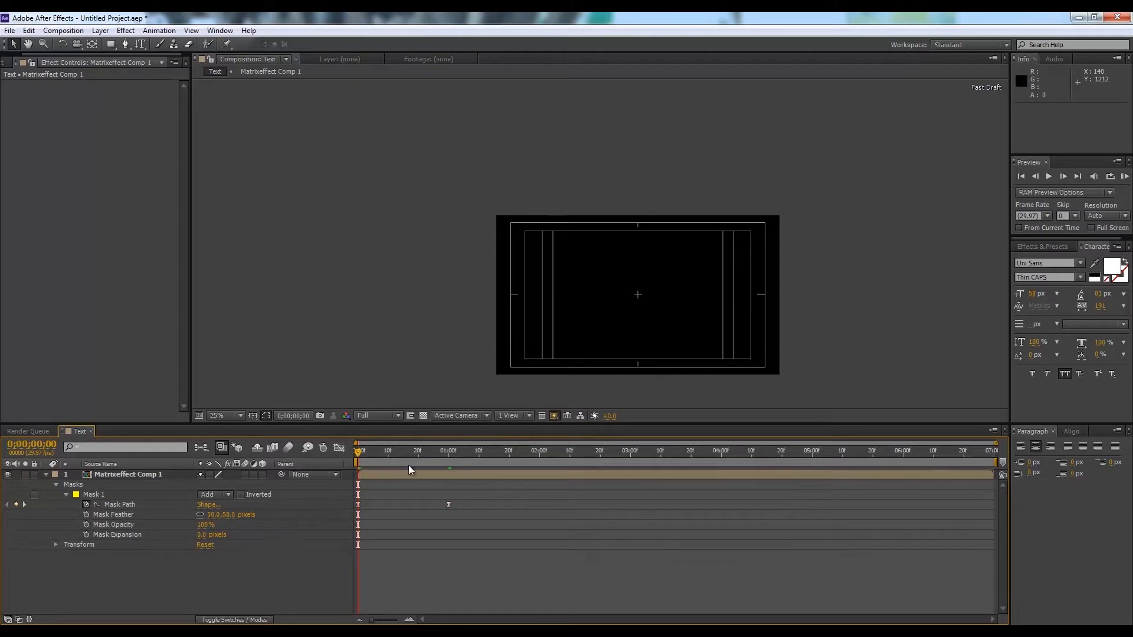
Lower the composition's preview resolution to Third
left_click(387, 418)
left_click(381, 471)
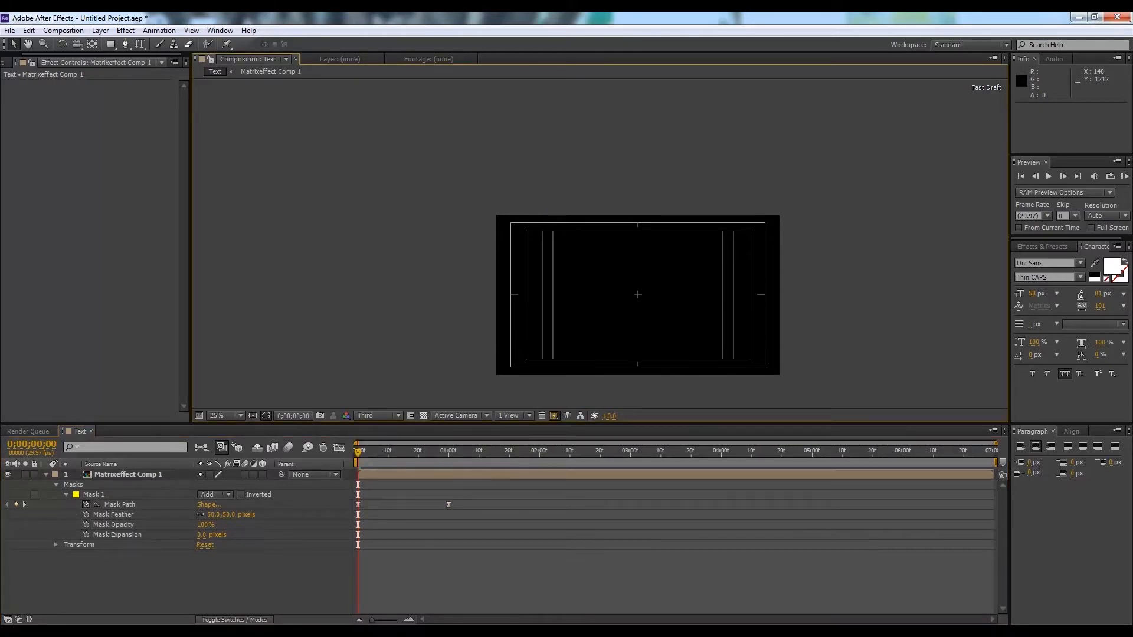
left_click(169, 592)
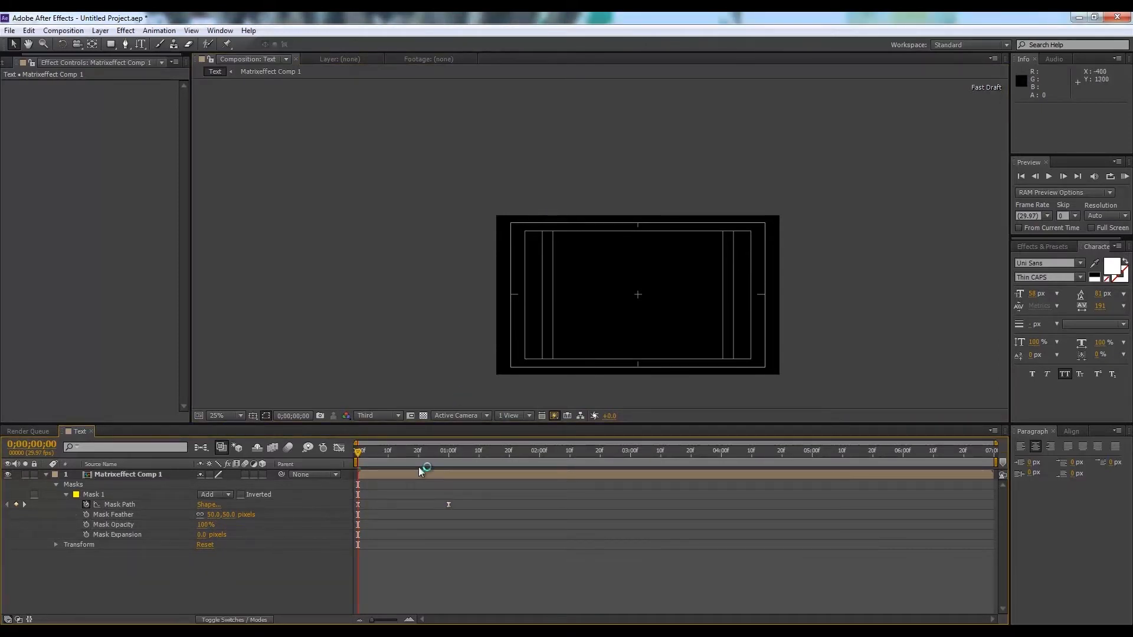
Play back the masked text reveal from the start several times to check its look and speed
left_click(114, 474)
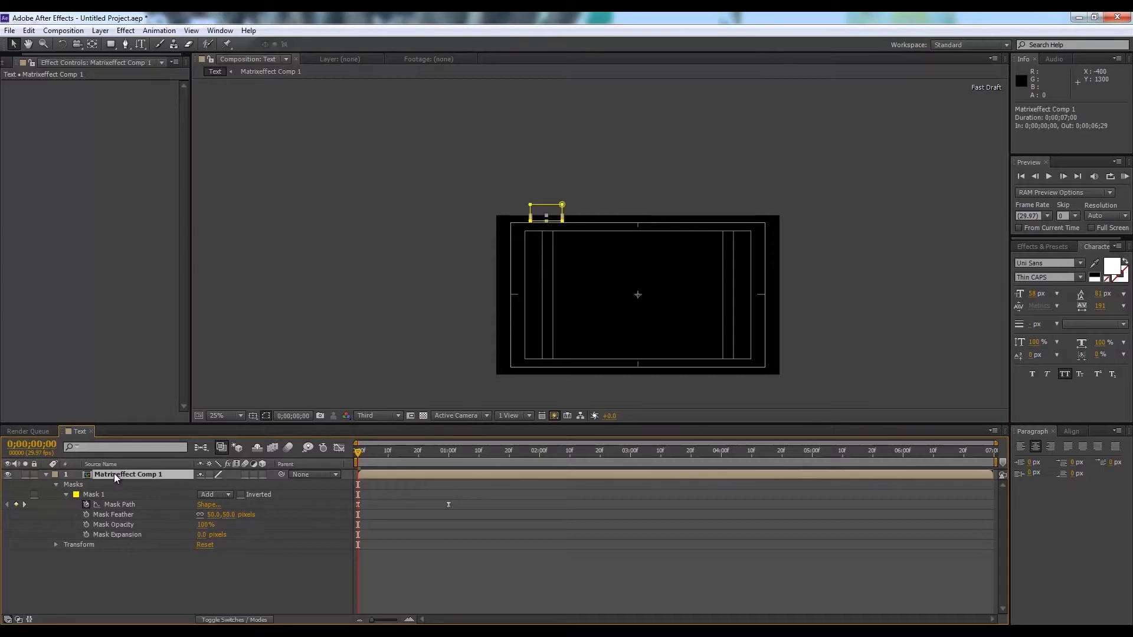
key("period")
key("comma")
key("space")
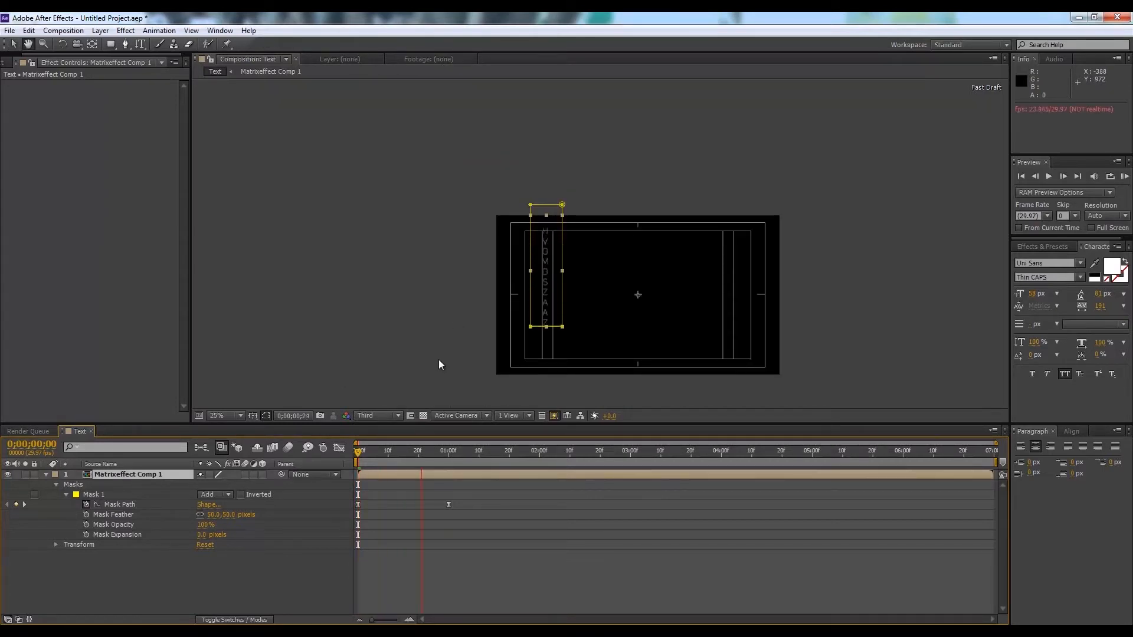
left_click(222, 586)
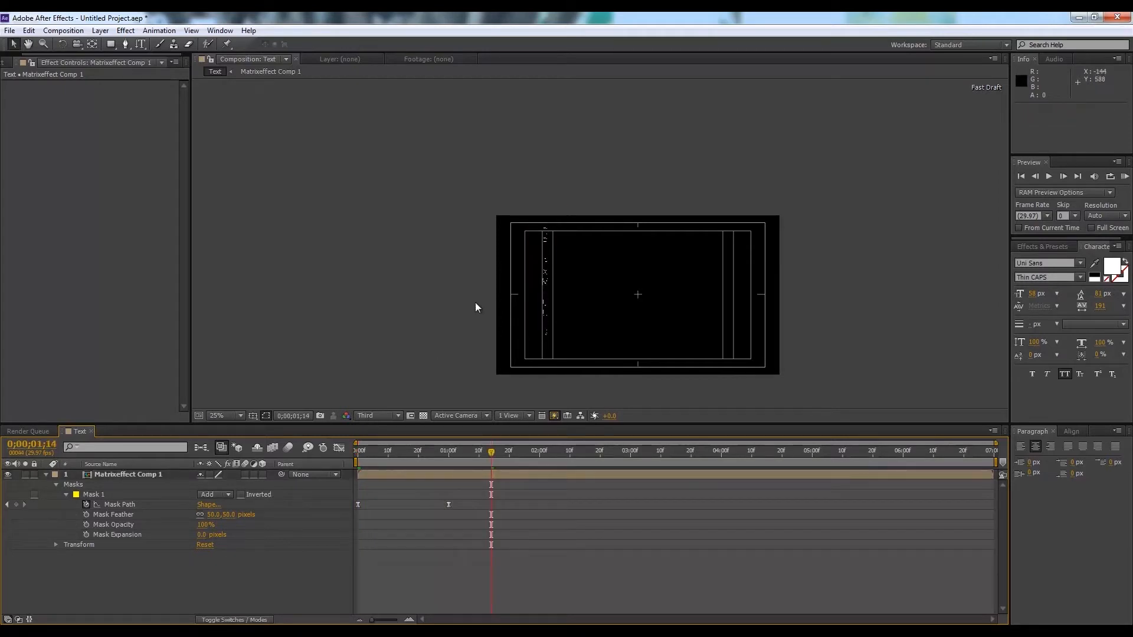
key("period")
key("period")
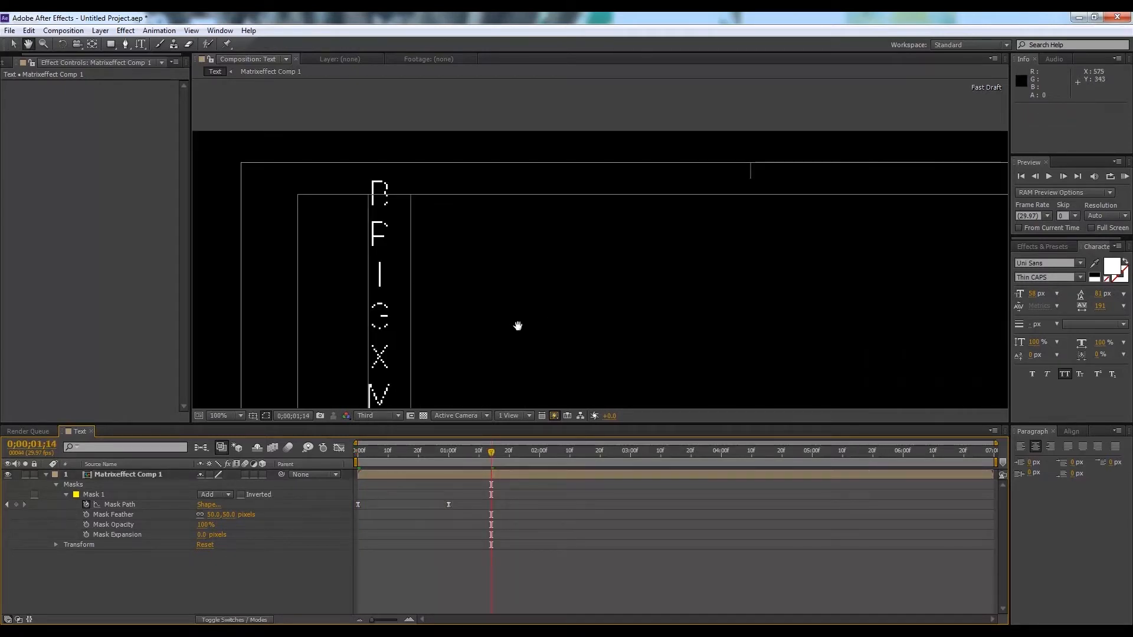
left_click_drag(524, 331, 483, 130)
key("comma")
left_click_drag(375, 454, 320, 453)
key("space")
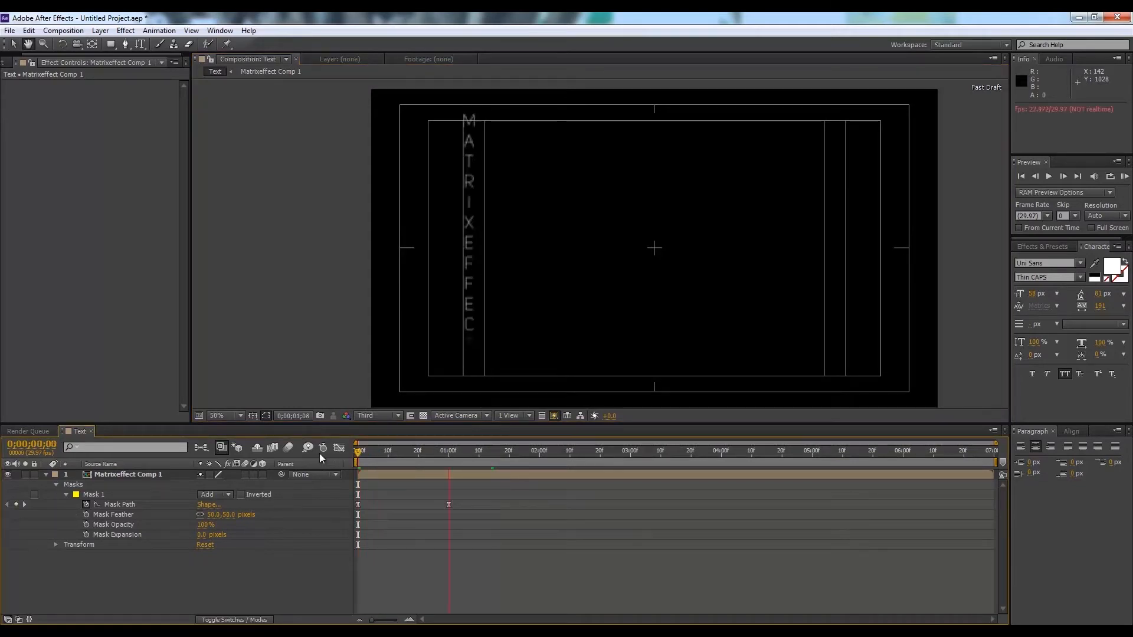
key("space")
left_click_drag(440, 452, 345, 462)
key("space")
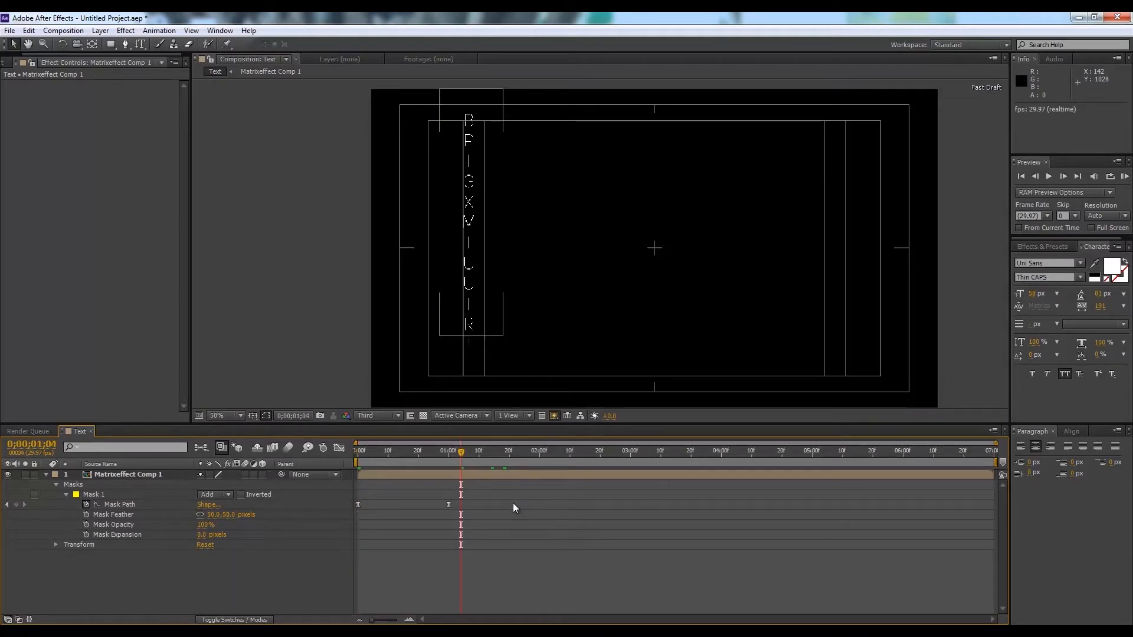
Slow the reveal by moving the ending Mask Path keyframe to about 0;00;01;19, and play it back from the start
left_click_drag(451, 504, 510, 504)
key("space")
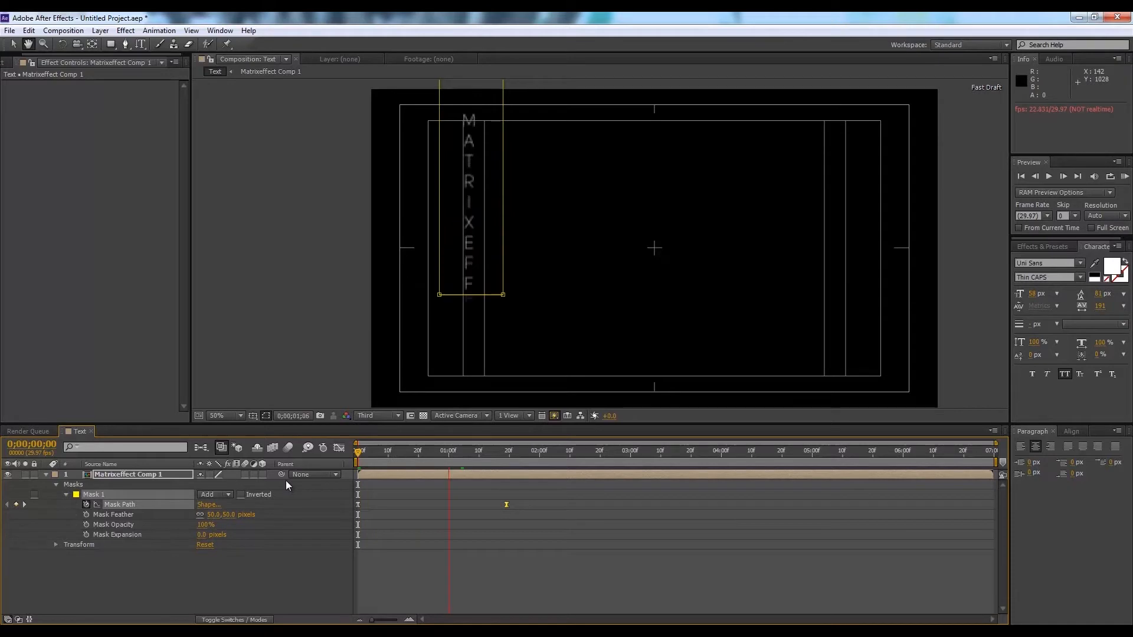
left_click_drag(392, 453, 349, 467)
key("space")
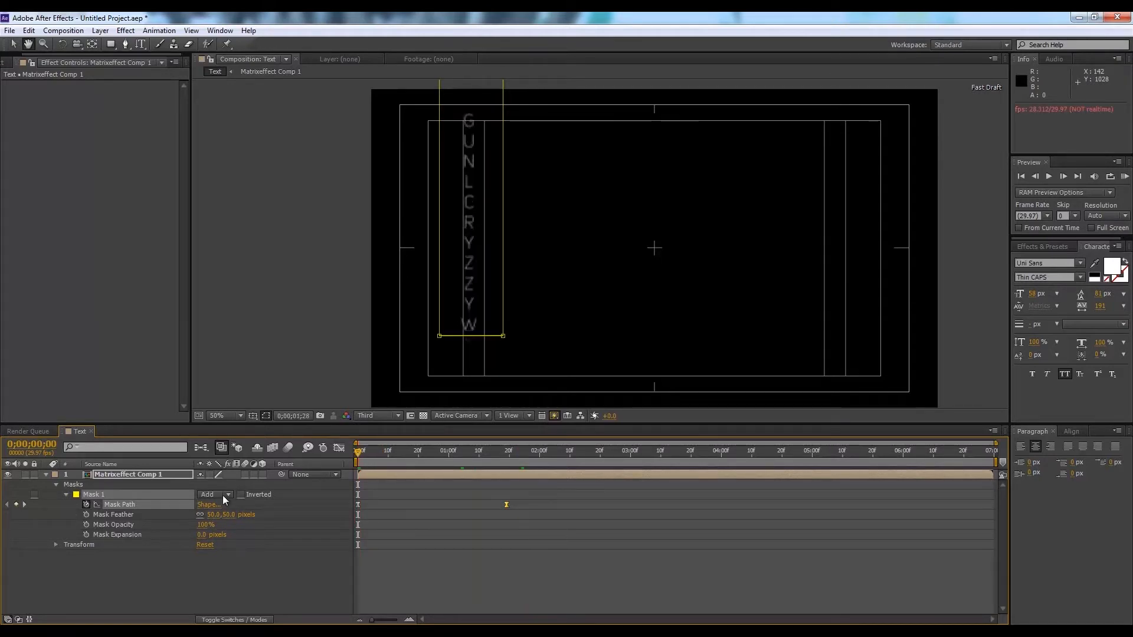
left_click_drag(428, 450, 236, 481)
key("space")
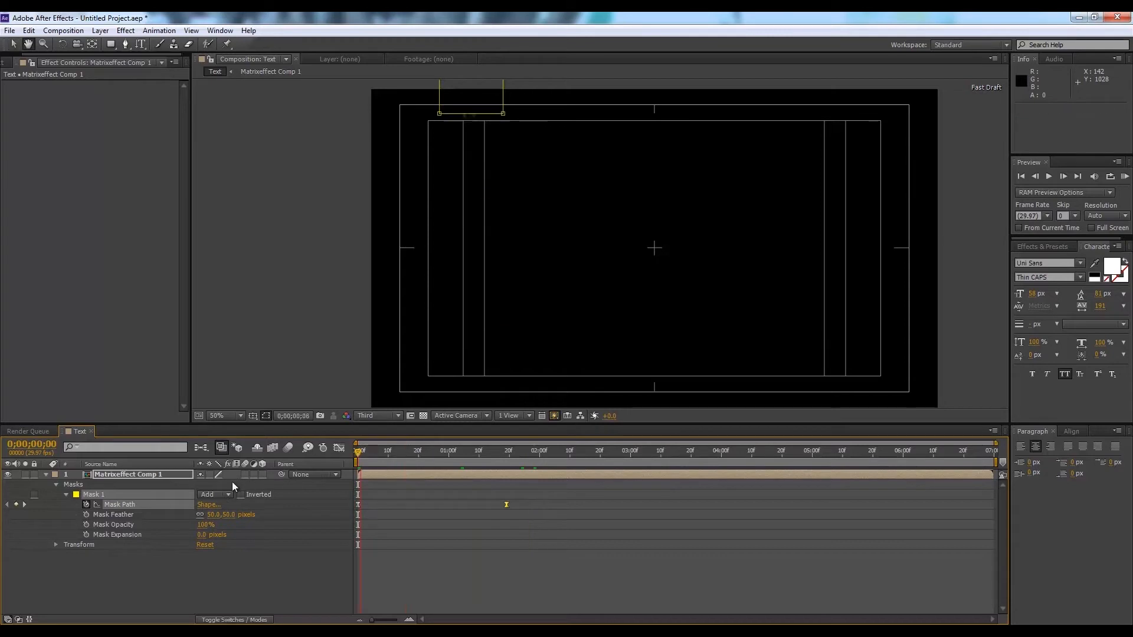
key("space")
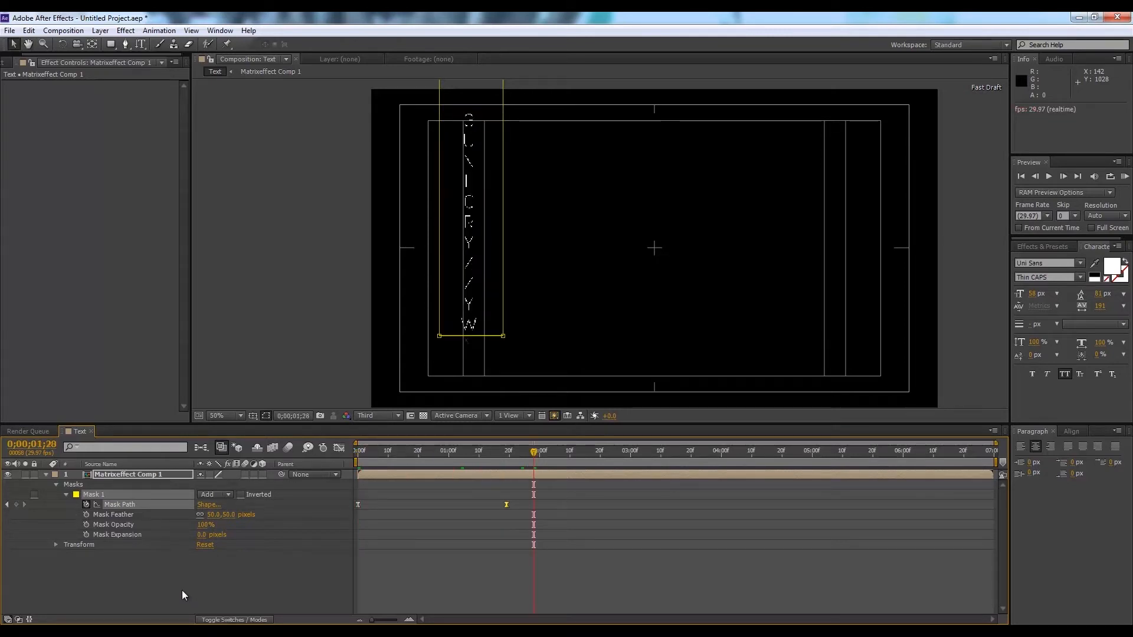
Add a two-node 35mm camera named Camera 1 with depth of field enabled, and make Matrixeffect Comp 1 a 3D layer
left_click(182, 590)
left_click(46, 475)
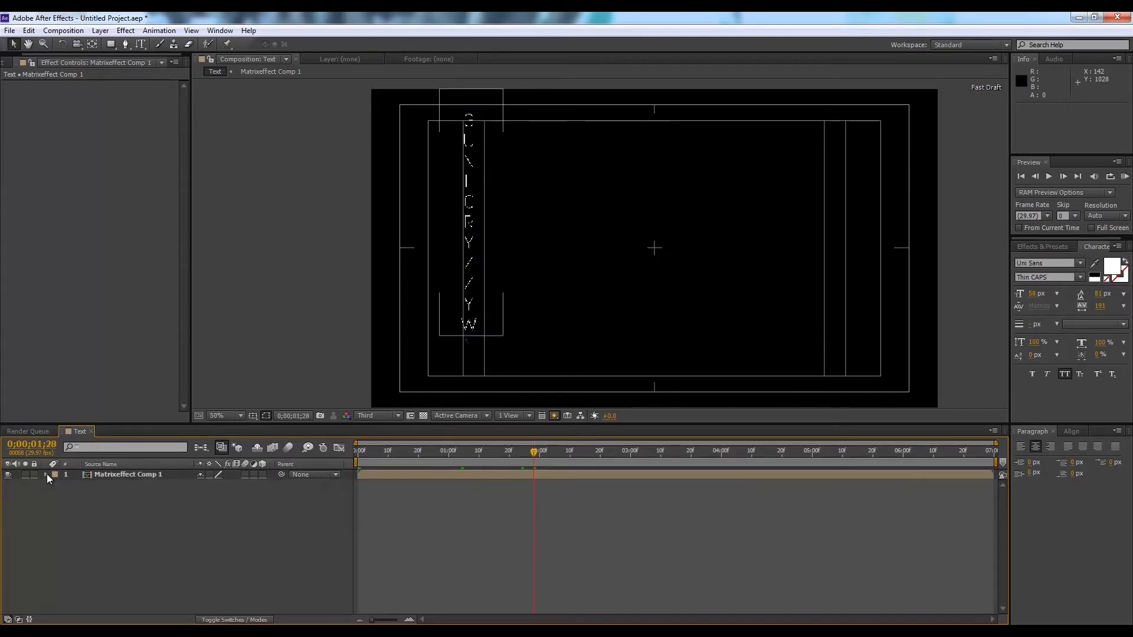
left_click(99, 32)
mouse_move(118, 45)
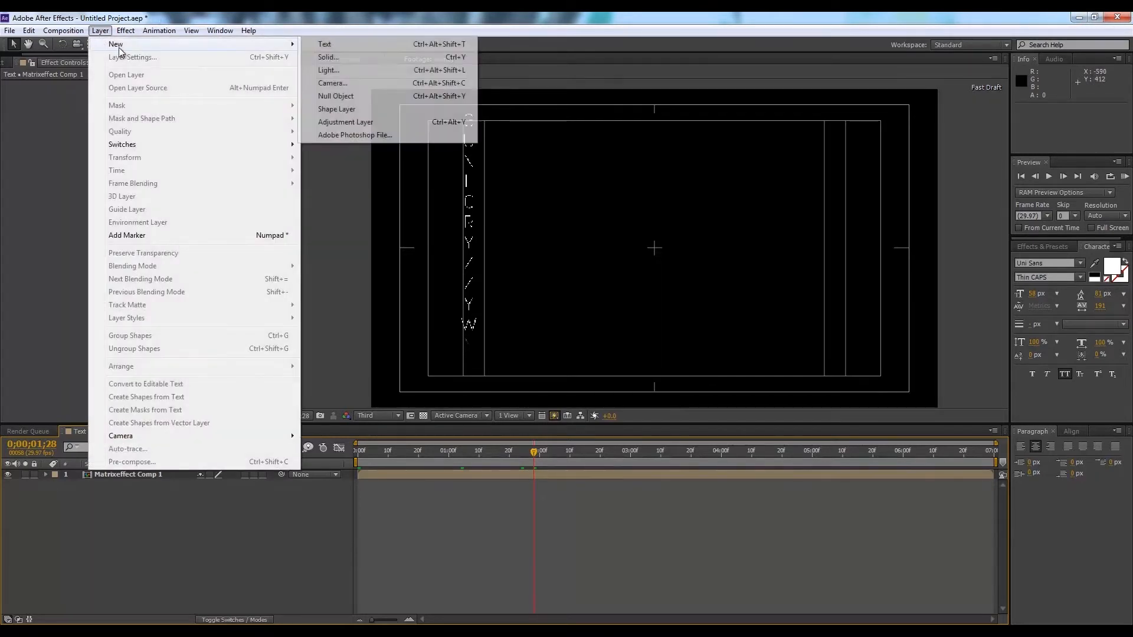
left_click(360, 84)
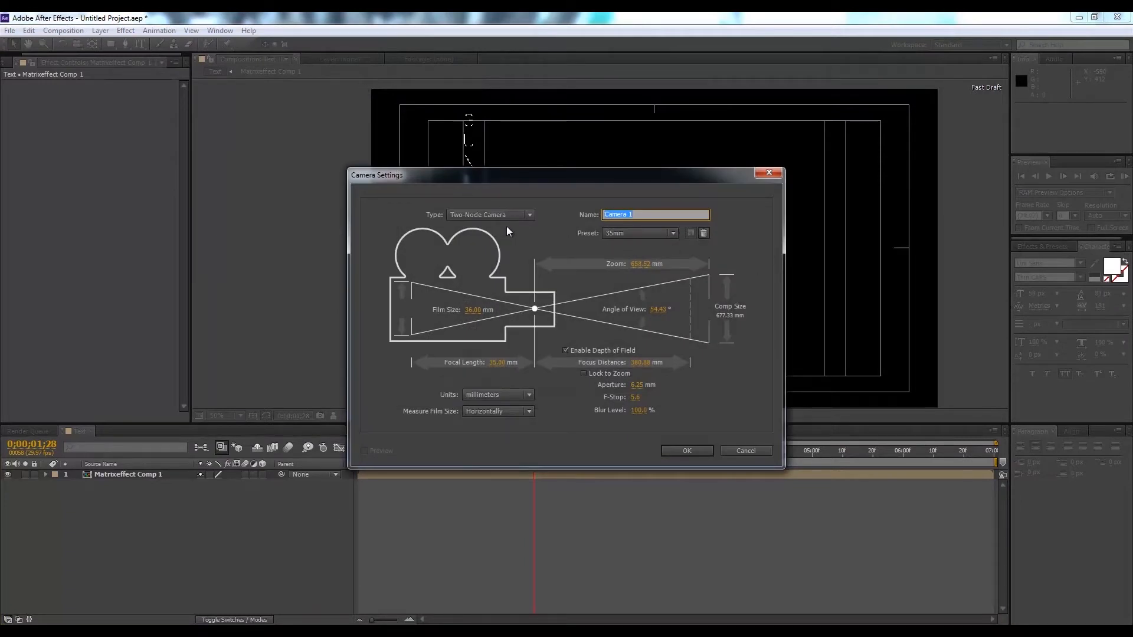
left_click(679, 450)
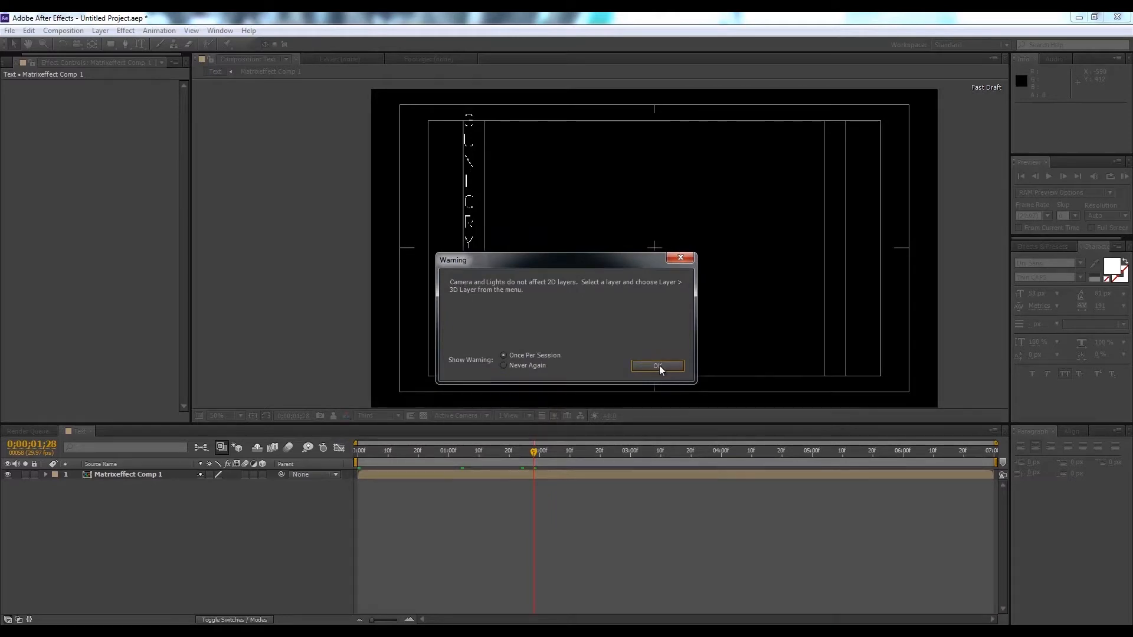
left_click(658, 366)
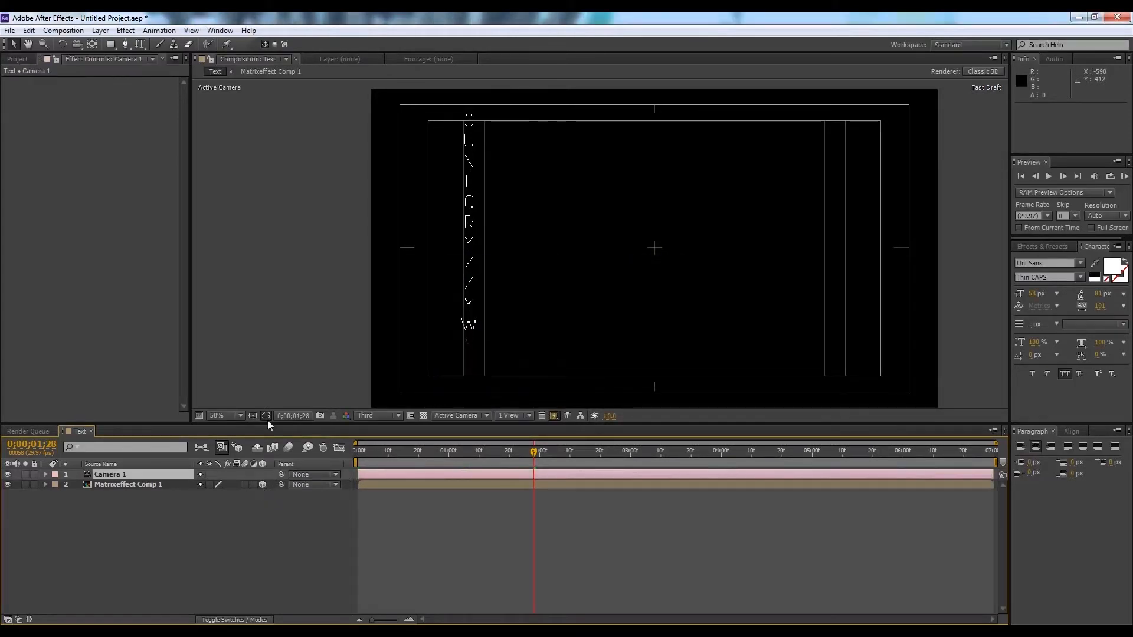
Scrub through the Matrixeffect Comp 1 mask reveal to examine it, ending at 0;00;01;19
left_click(124, 486)
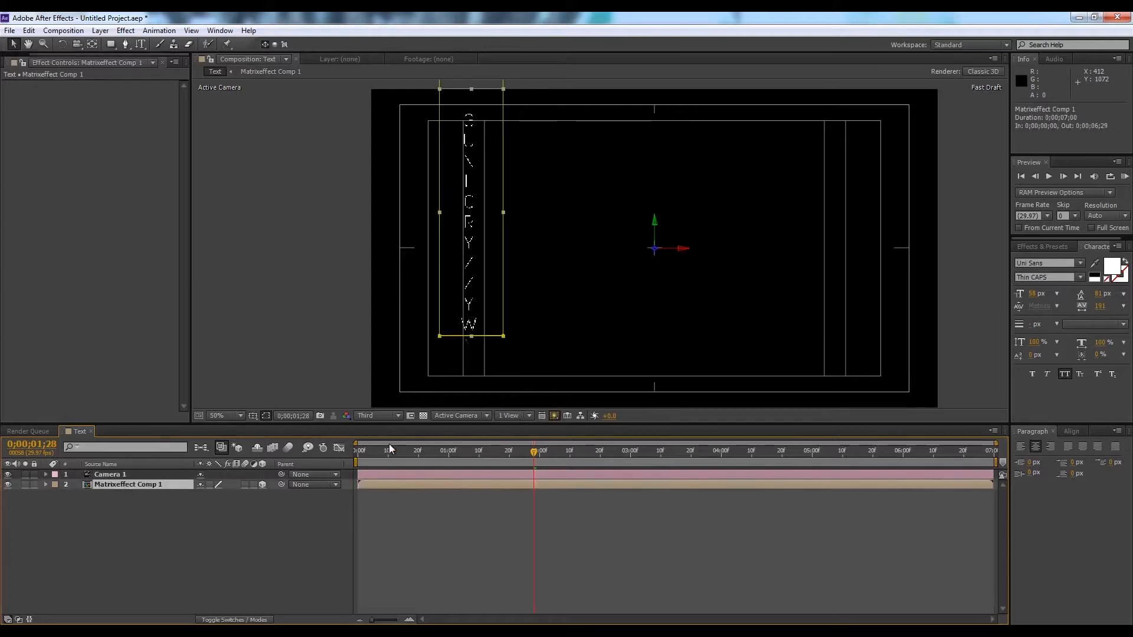
left_click_drag(420, 456, 551, 476)
left_click_drag(422, 451, 516, 456)
left_click_drag(413, 453, 508, 463)
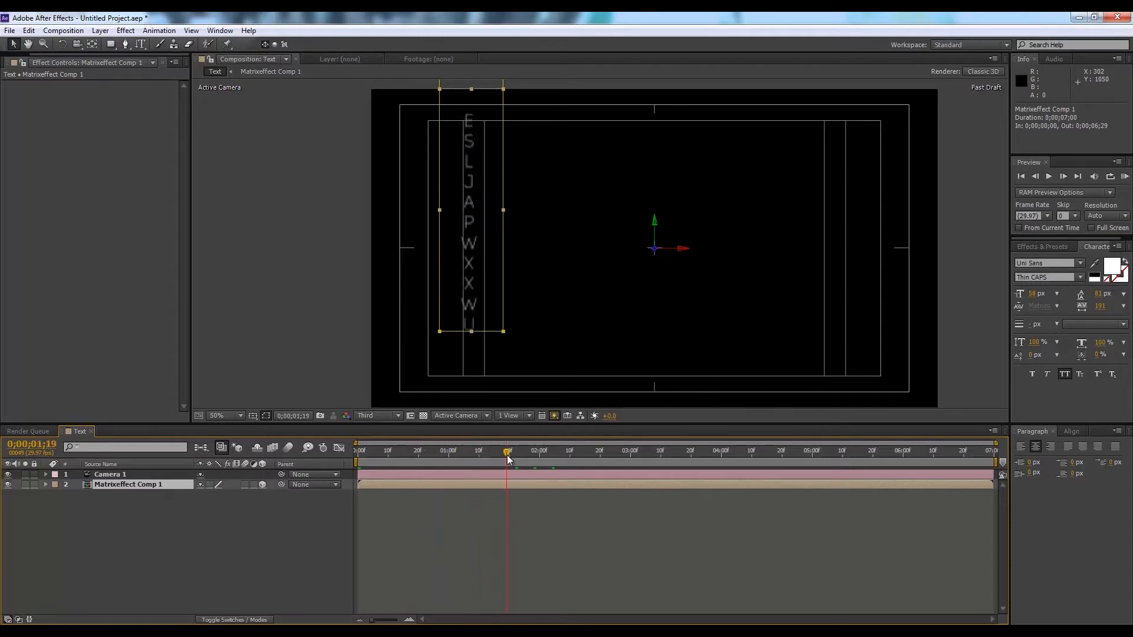
Duplicate the Matrixeffect Comp 1 layer and set the composition's preview resolution to Full
left_click(148, 516)
left_click(146, 490)
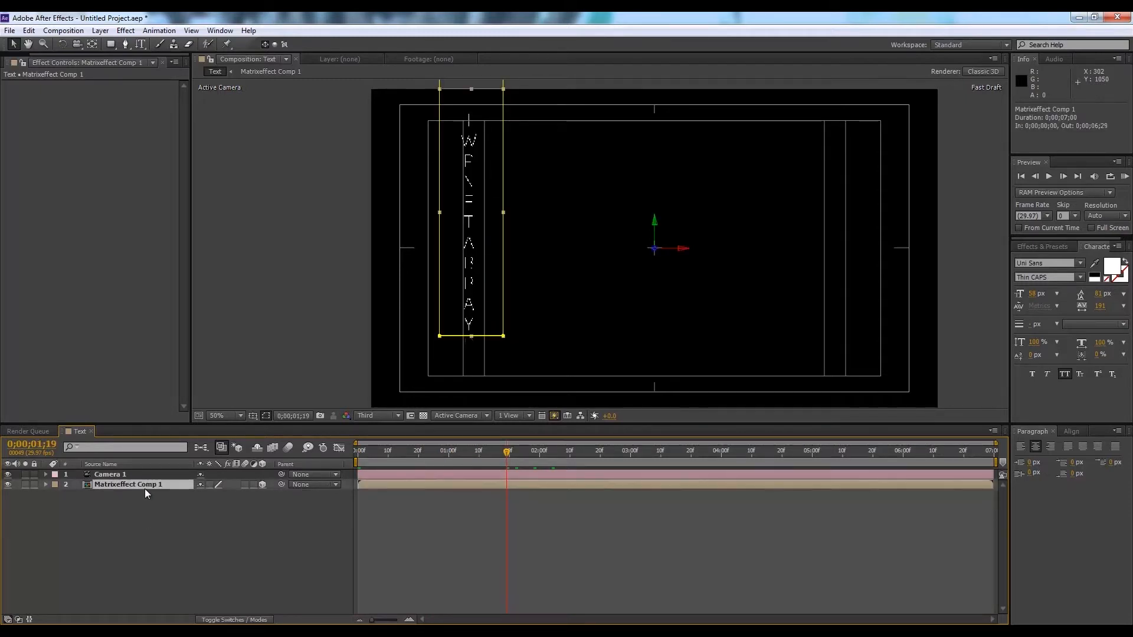
key("ctrl+d")
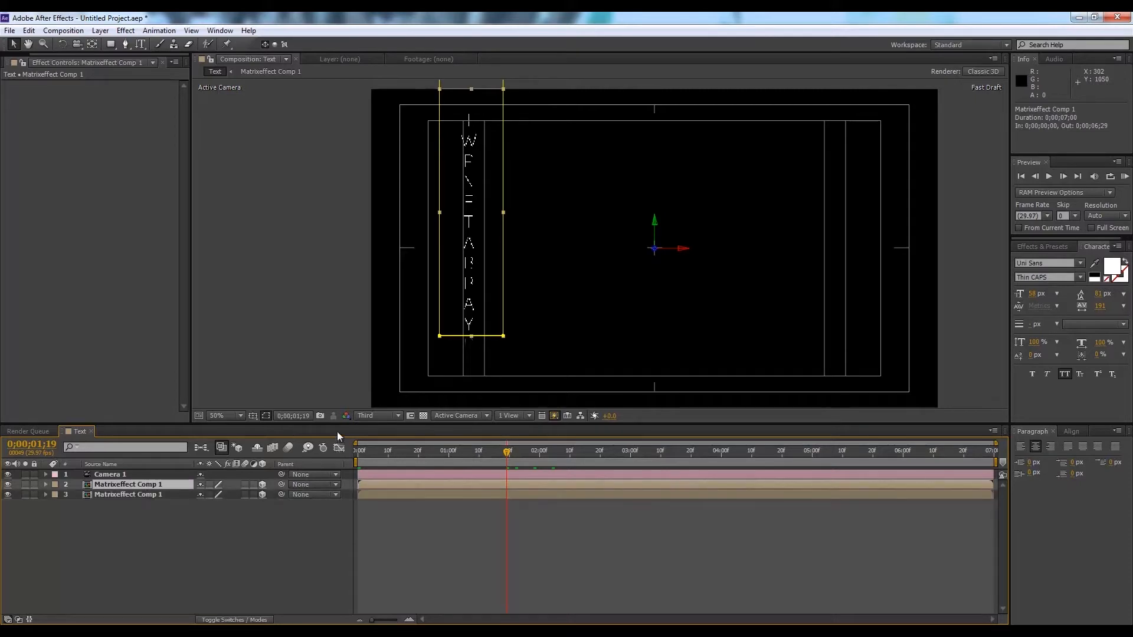
left_click(371, 416)
left_click(381, 447)
left_click(266, 561)
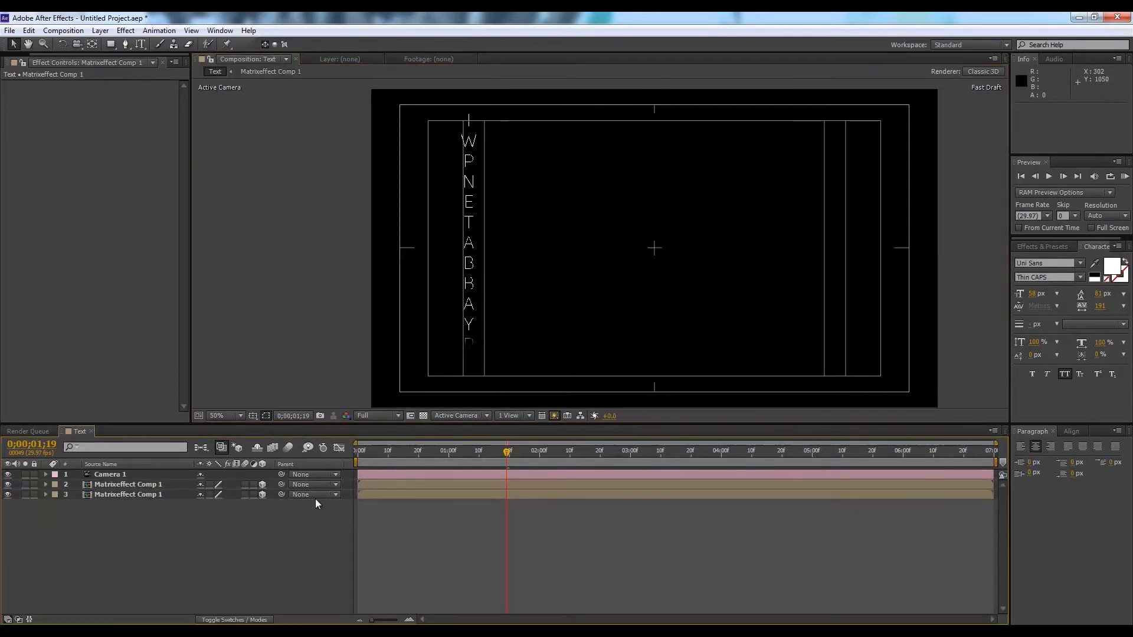
left_click(154, 485)
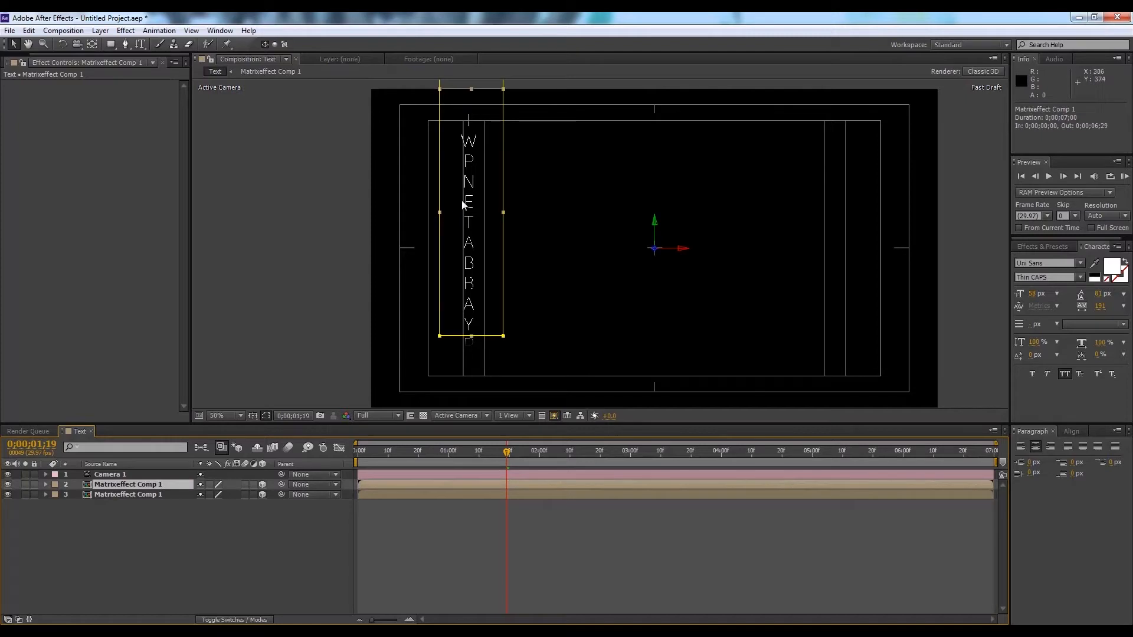
Move the duplicated text column to the frame's right side at about 2258, 460, offset its start by one frame, and scrub to 0;00;00;28
left_click_drag(470, 202, 854, 179)
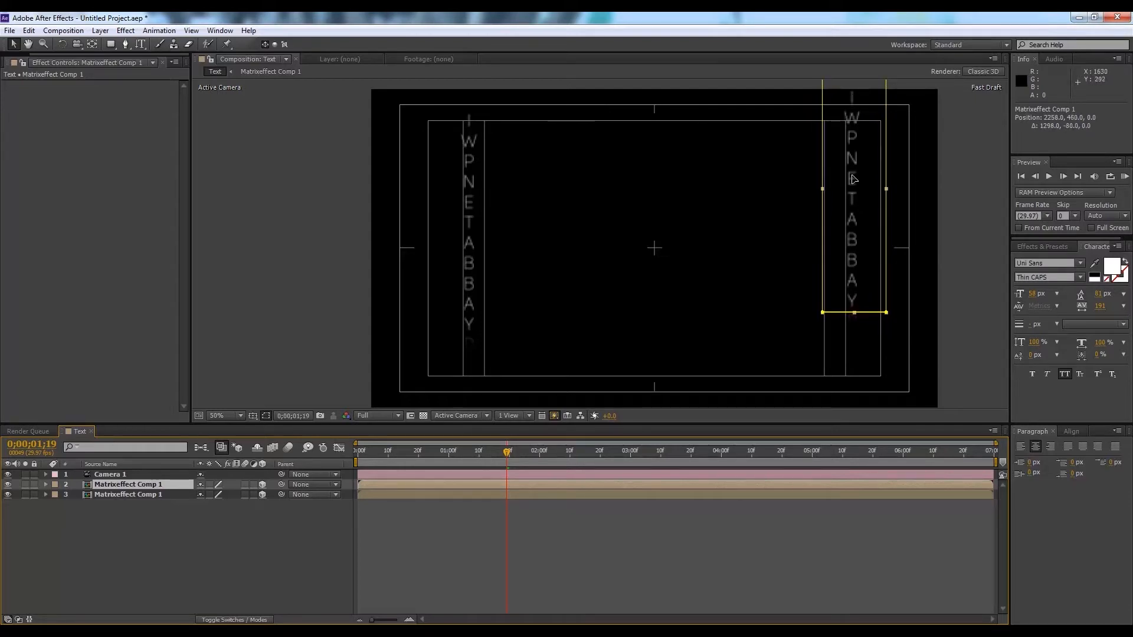
left_click(175, 542)
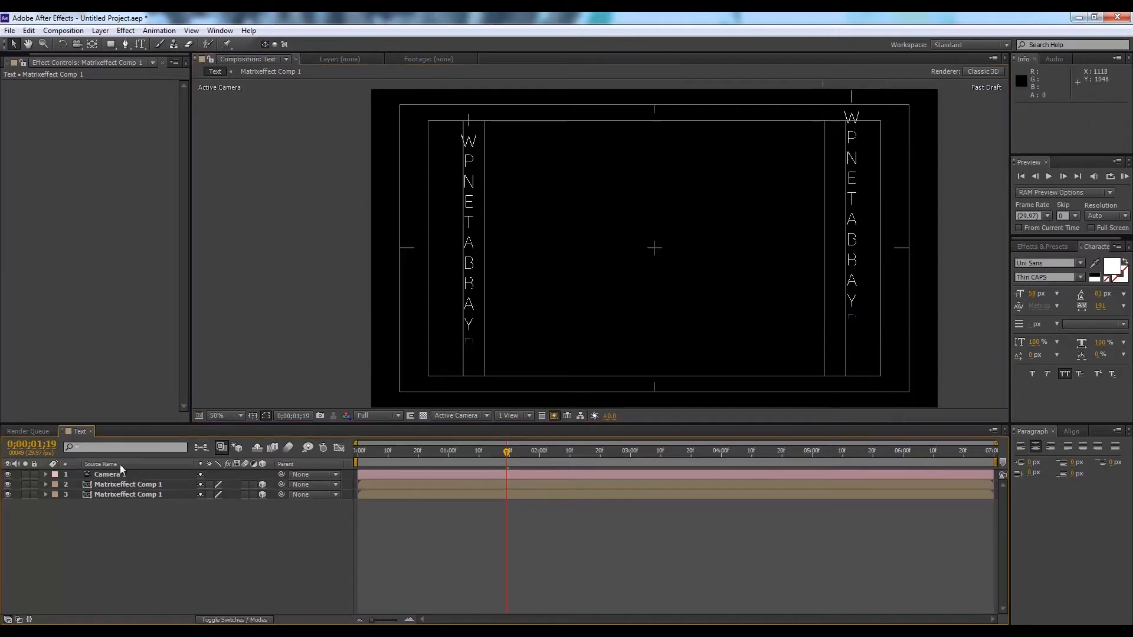
left_click(136, 485)
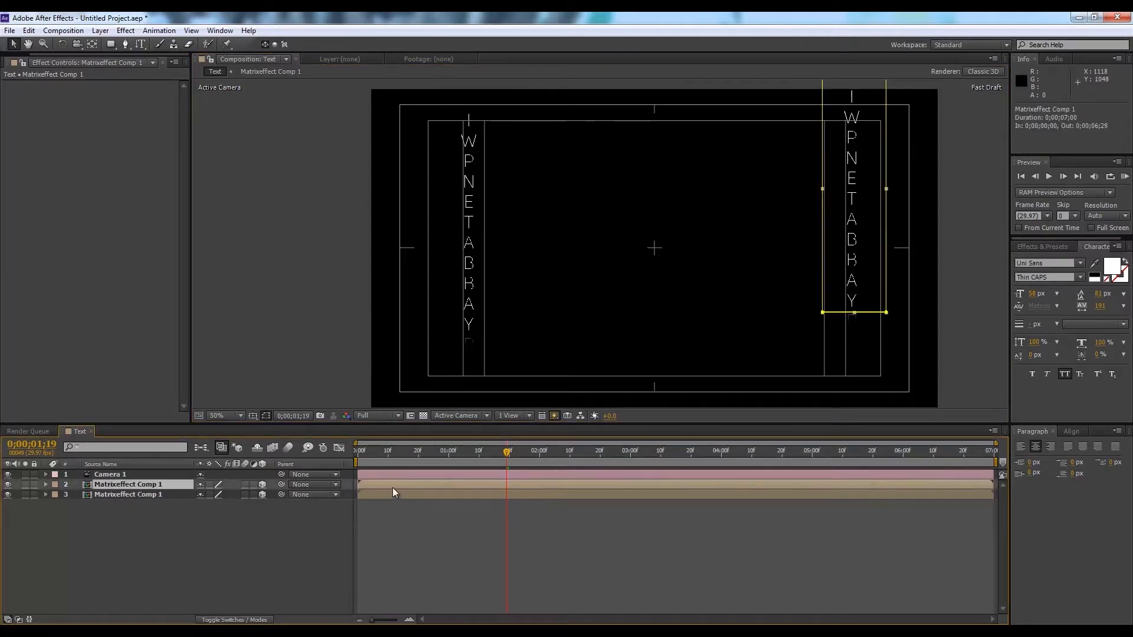
left_click_drag(395, 487, 379, 486)
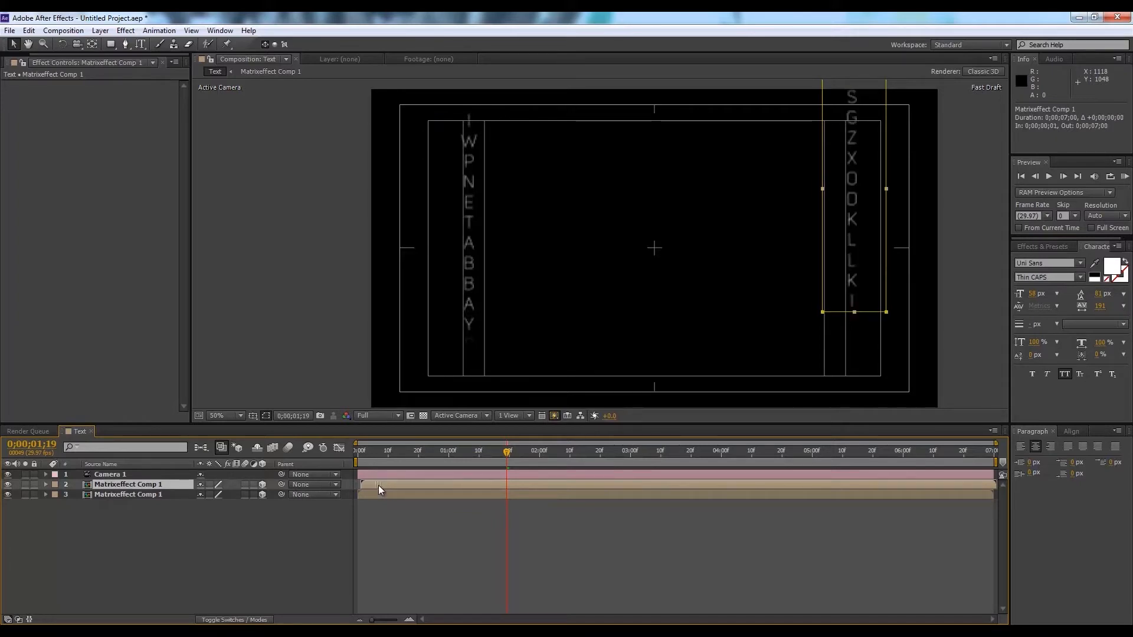
left_click(361, 455)
left_click_drag(361, 455, 444, 465)
left_click(167, 534)
Duplicate the right-hand text column and place the copy lower and slightly inward, at about 2048, 828, checking it at 0;00;02;06
left_click(158, 495)
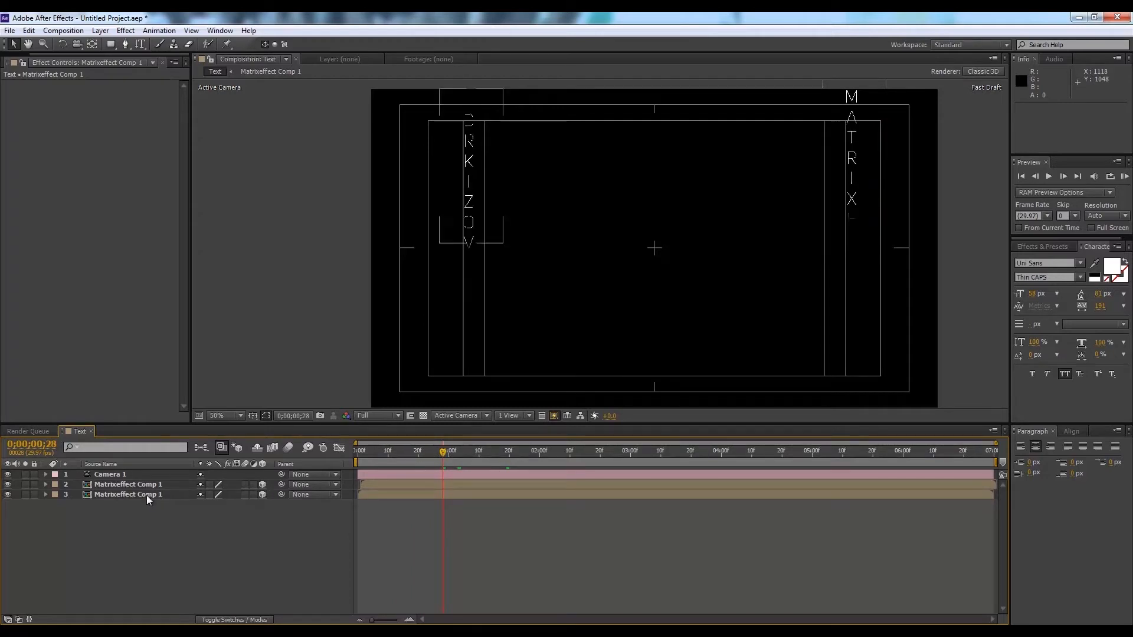
left_click(154, 485)
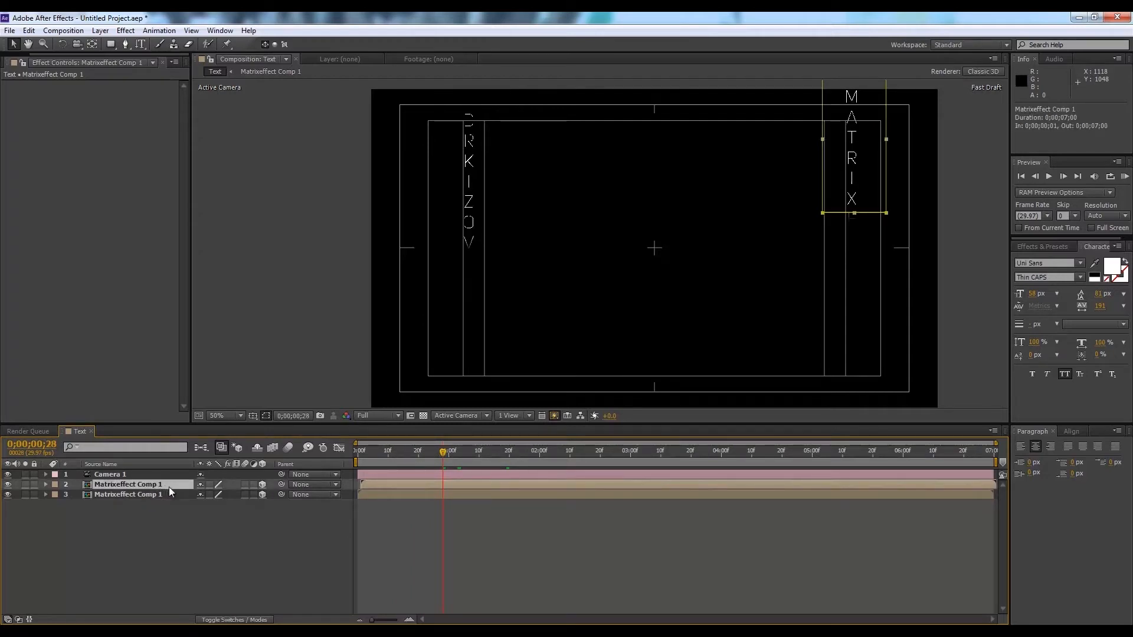
key("ctrl+d")
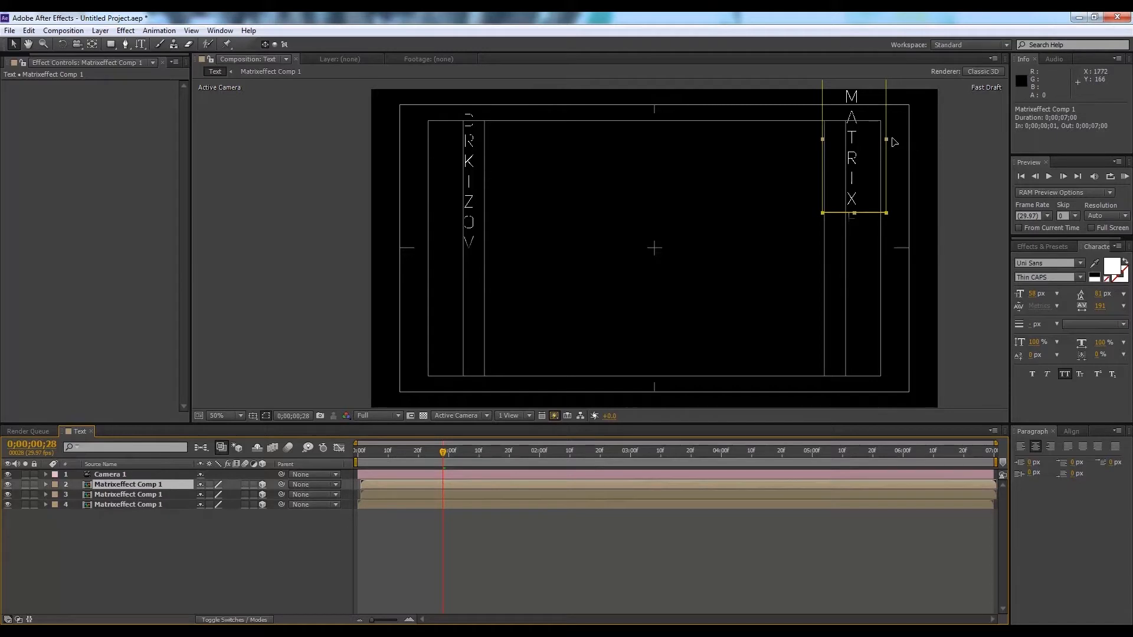
left_click_drag(855, 142, 790, 251)
left_click_drag(436, 465, 557, 480)
left_click_drag(782, 270, 786, 269)
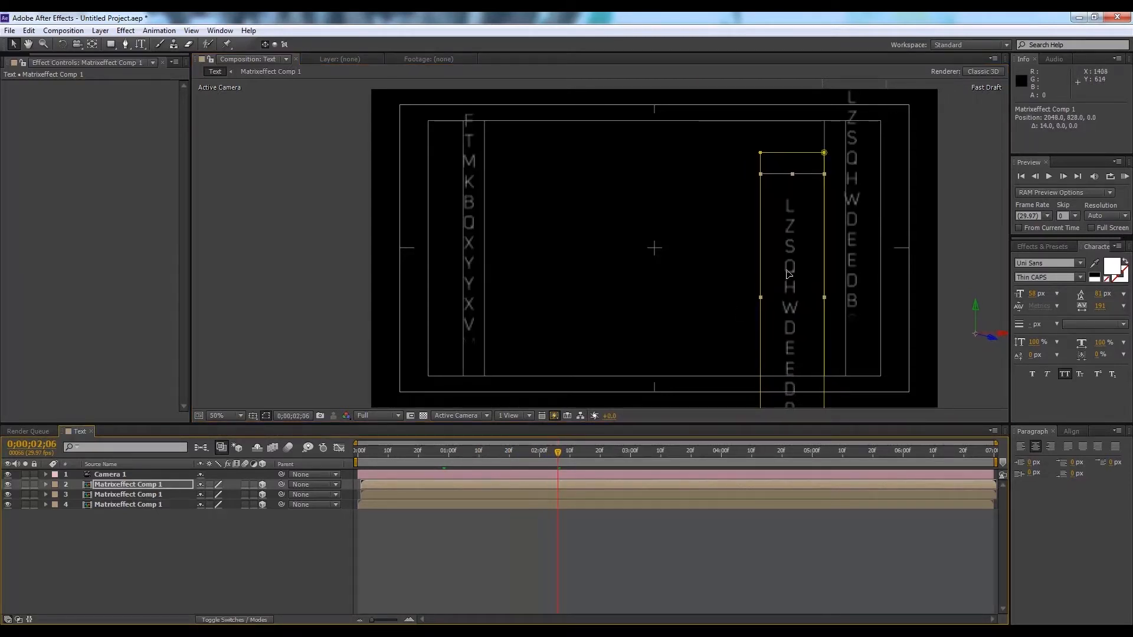
Duplicate the text column twice and place both copies left of centre, the lower one at about 1112, 758
key("ctrl+d")
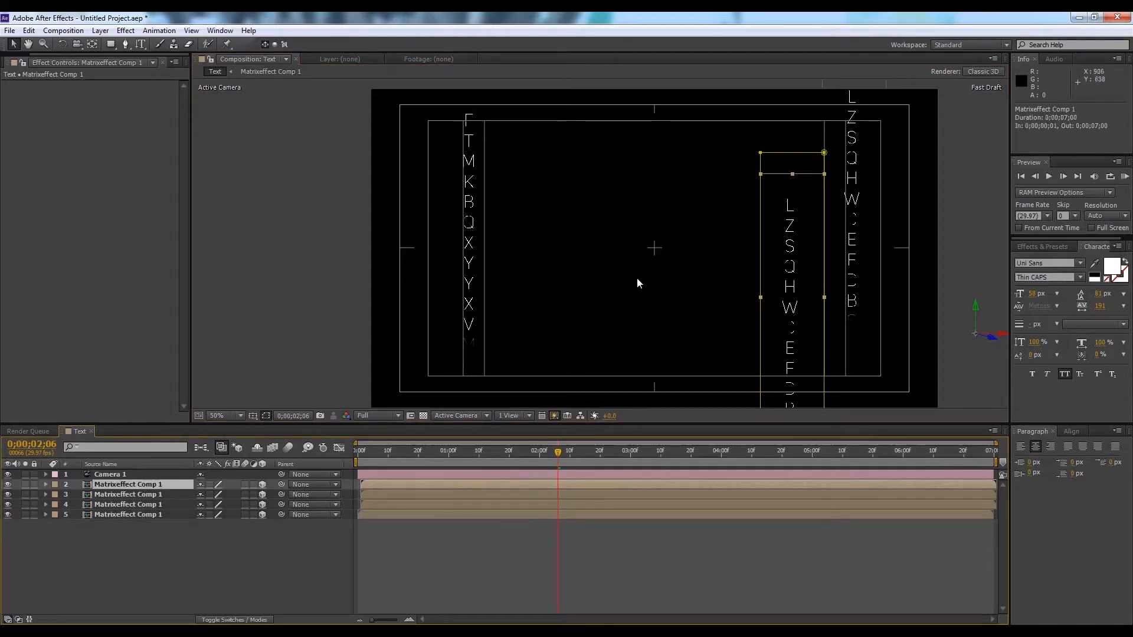
left_click_drag(790, 287, 551, 179)
key("ctrl+d")
Duplicate the column at 2048, 828 to about 1906, 420, and duplicate that copy to the left side at about 764, 474
left_click(148, 506)
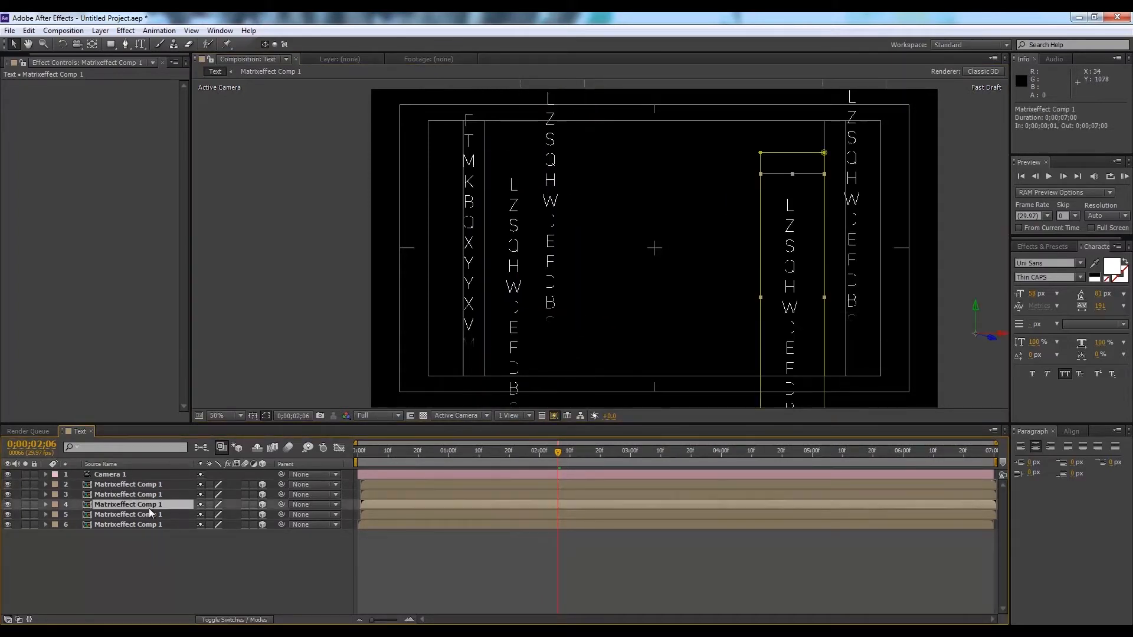
key("ctrl+d")
left_click_drag(781, 237, 740, 117)
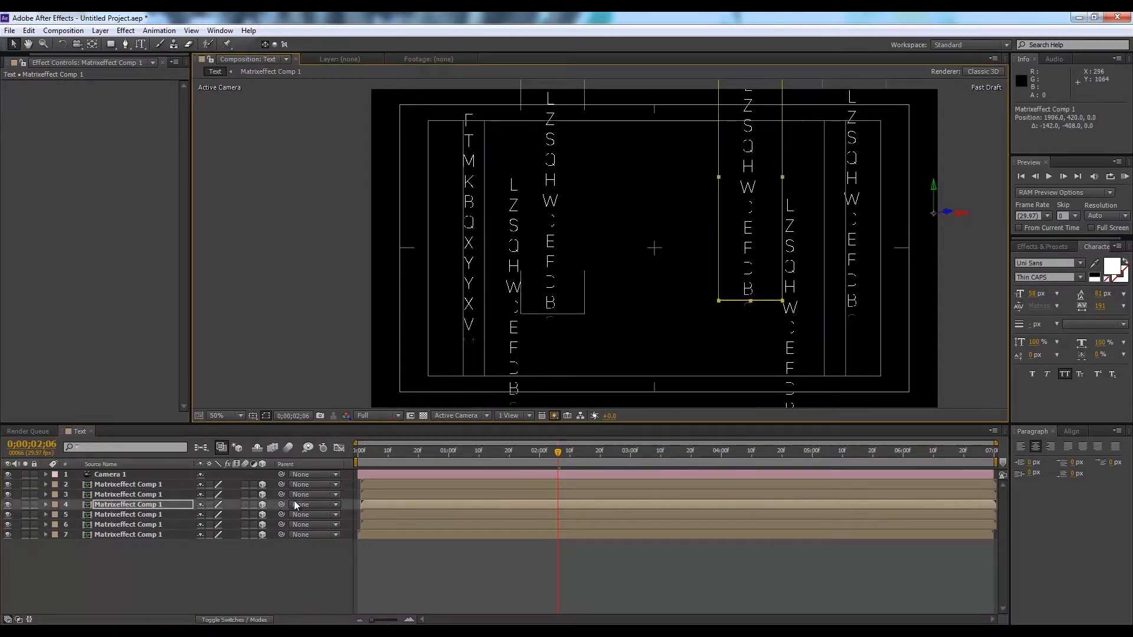
key("ctrl+d")
left_click_drag(756, 154, 414, 174)
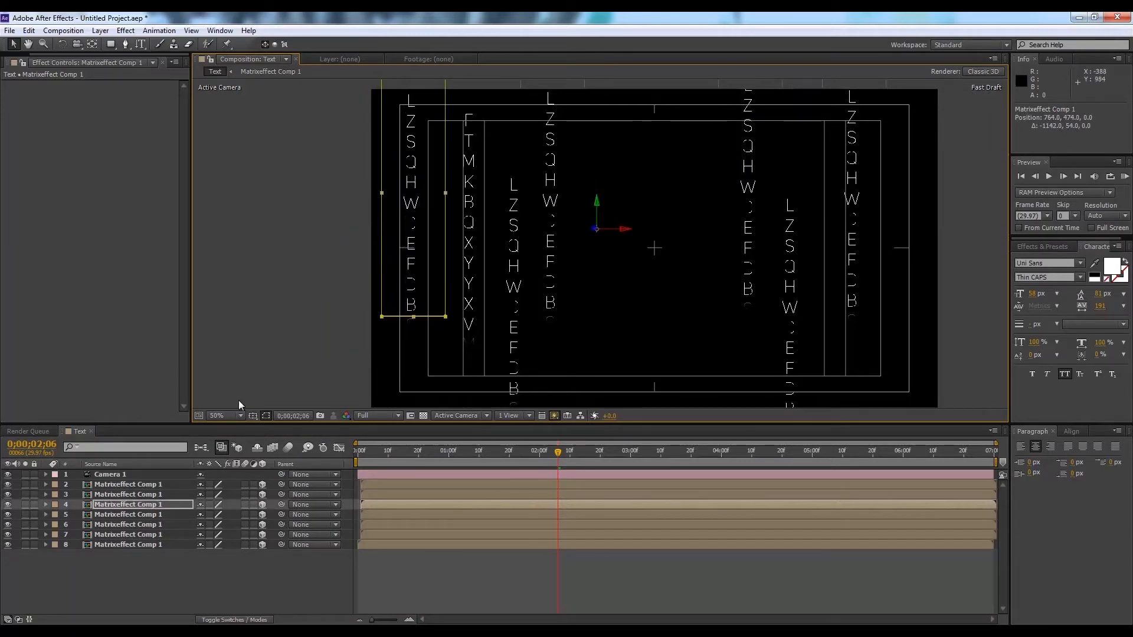
Rearrange two of the left-hand text columns, moving them to about 844, 768 and 716, 478
left_click(145, 588)
left_click(139, 495)
left_click(133, 485)
left_click(134, 494)
left_click(138, 514)
left_click(134, 485)
left_click_drag(552, 202, 437, 290)
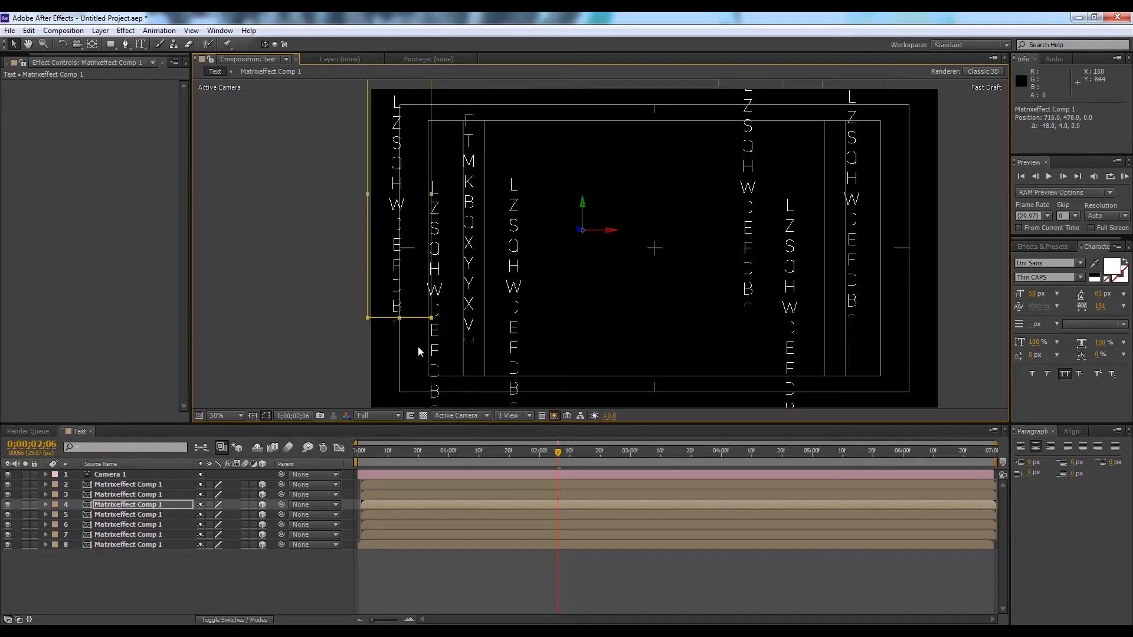
Duplicate the left-hand column at 844, 768 and place the copy at the frame's far right, at about 2438, 694
key("ctrl+d")
left_click_drag(420, 244, 913, 213)
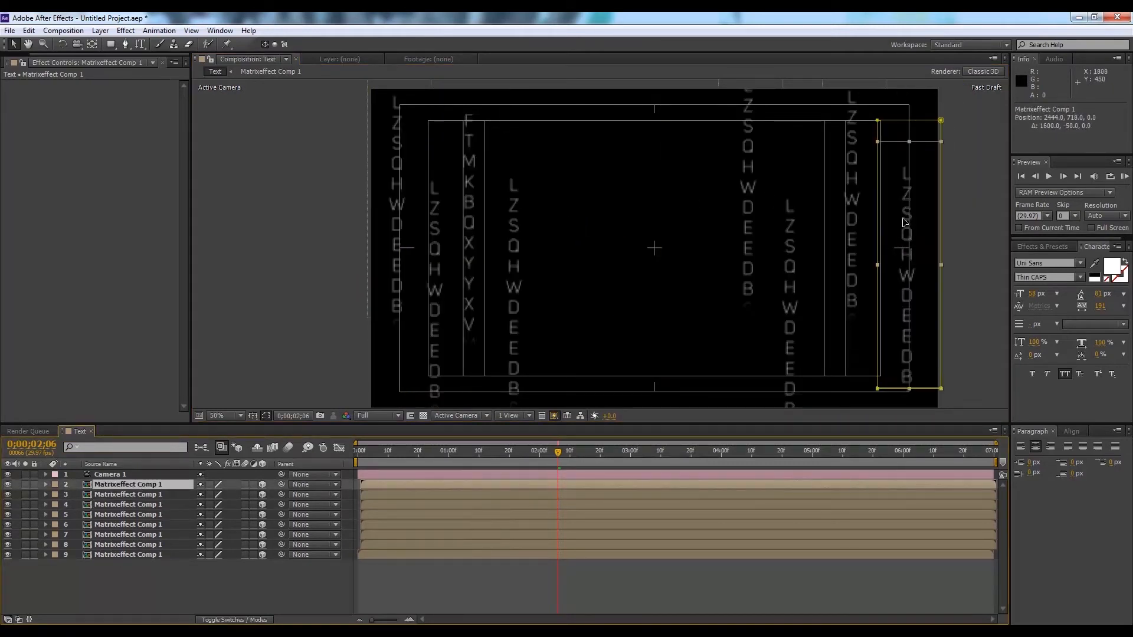
left_click(158, 589)
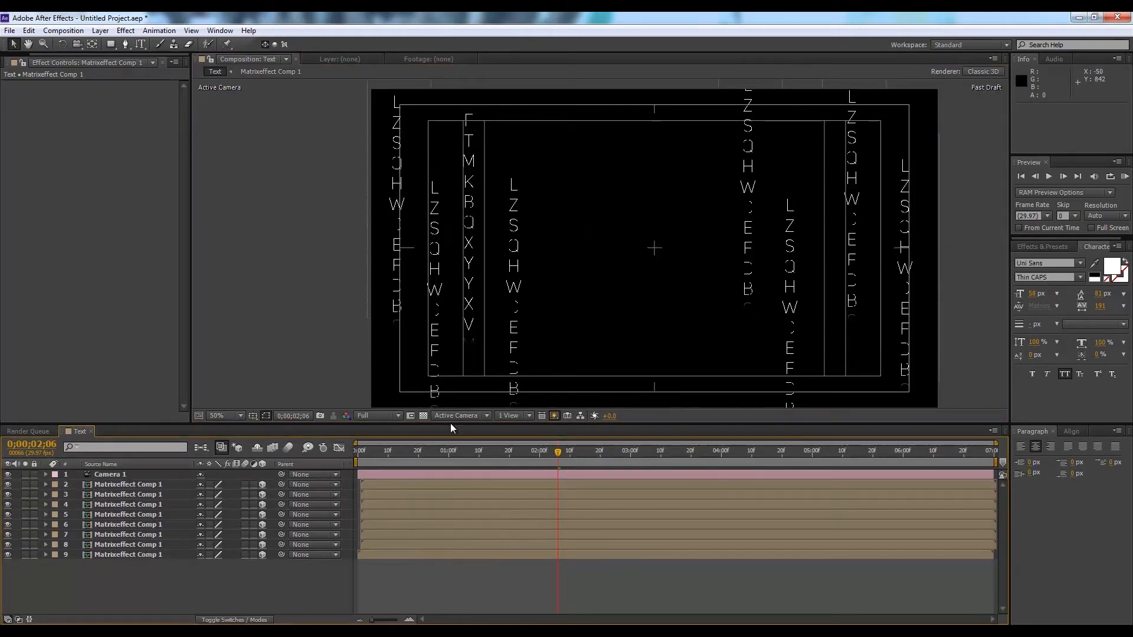
Set the composition display to 2 Views - Horizontal and the active camera view's magnification to 25%
left_click(511, 416)
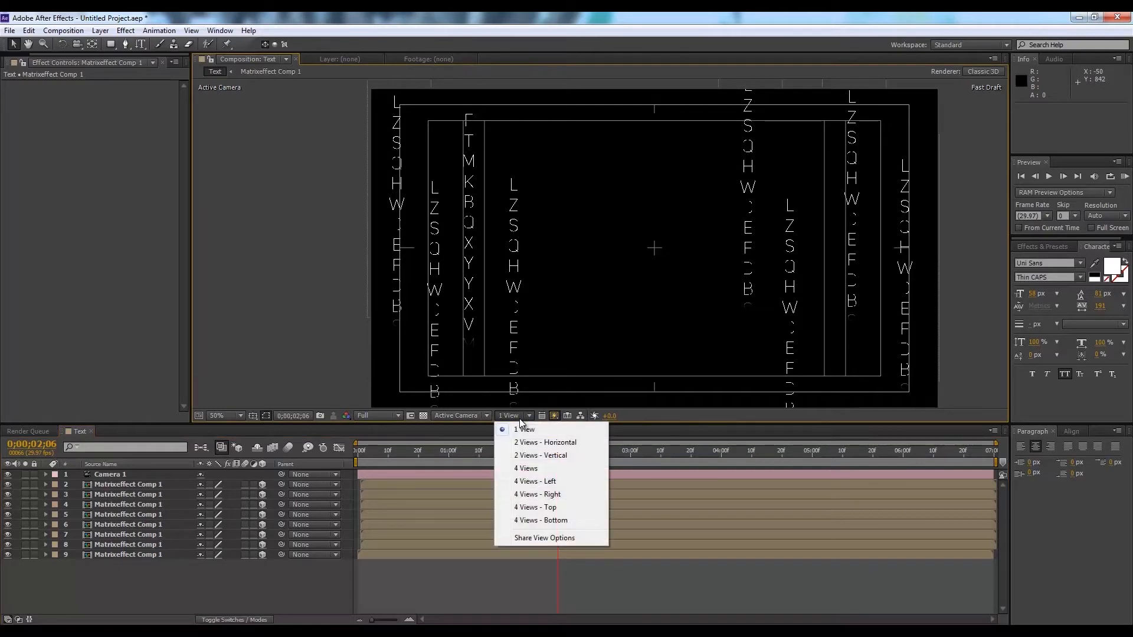
left_click(538, 443)
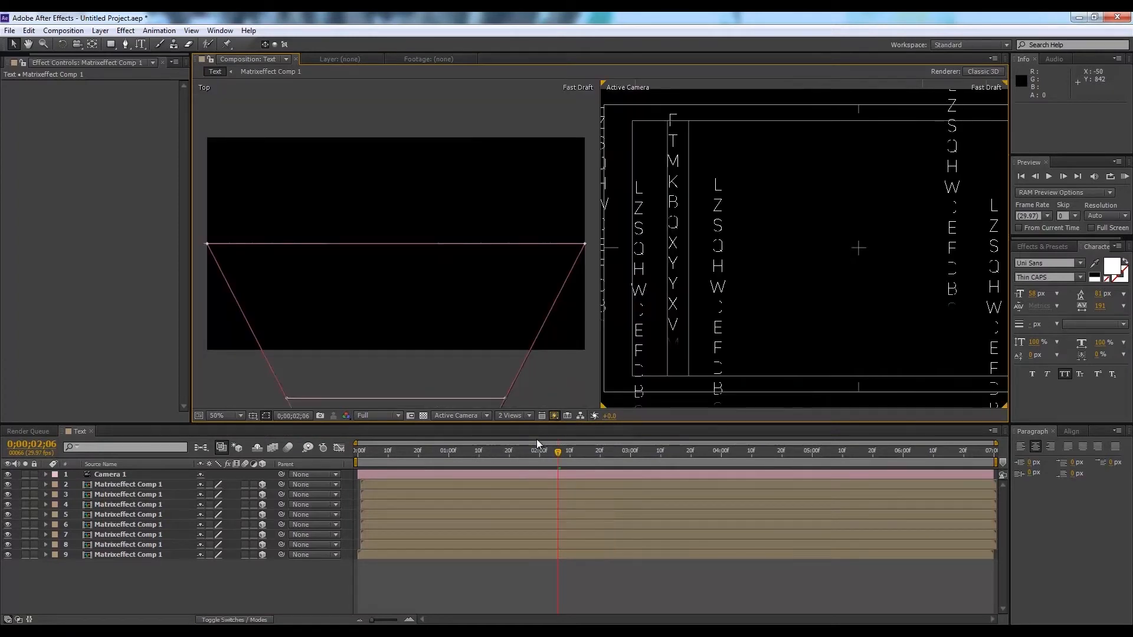
scroll(681, 337, "down", 2)
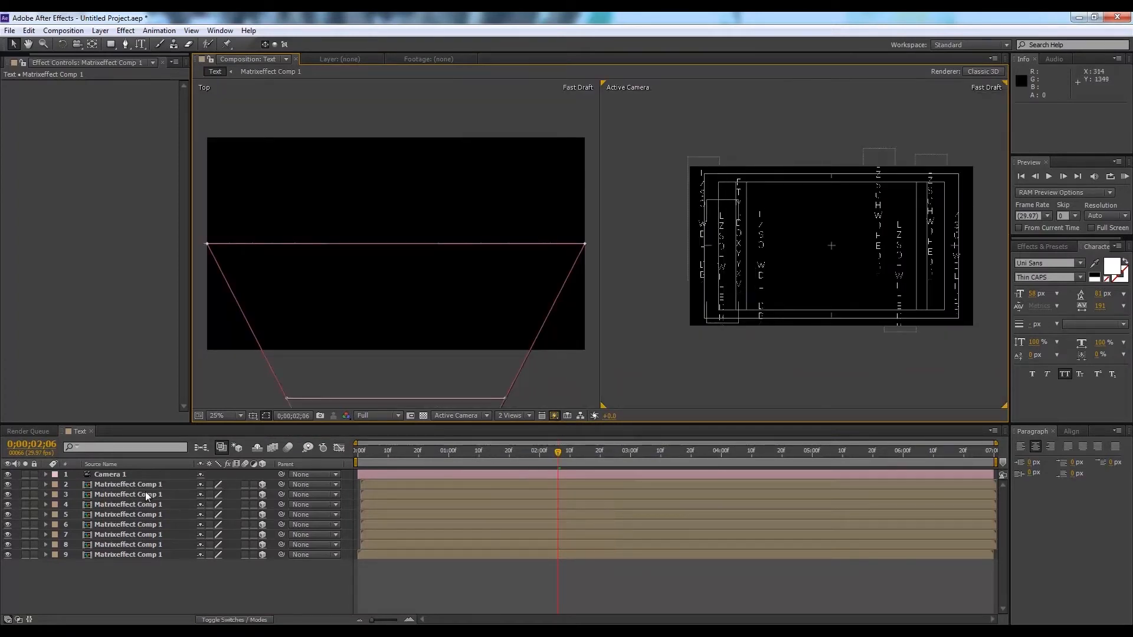
Reveal the Position property of all Matrixeffect Comp 1 layers and set their Z position to 13 together
left_click(145, 494)
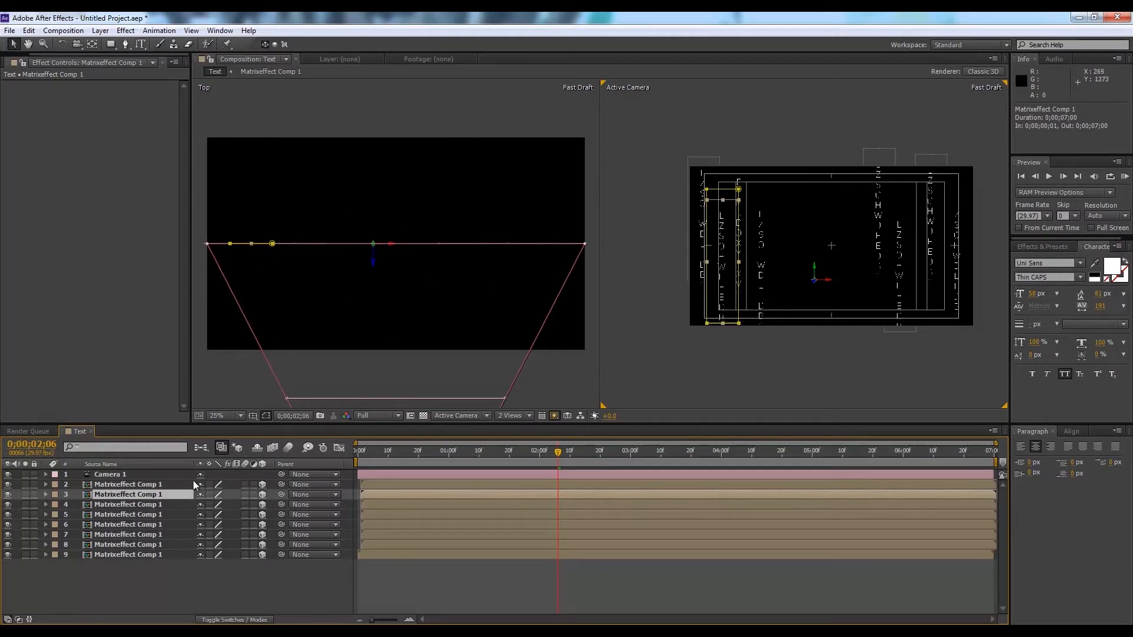
left_click_drag(140, 576, 164, 483)
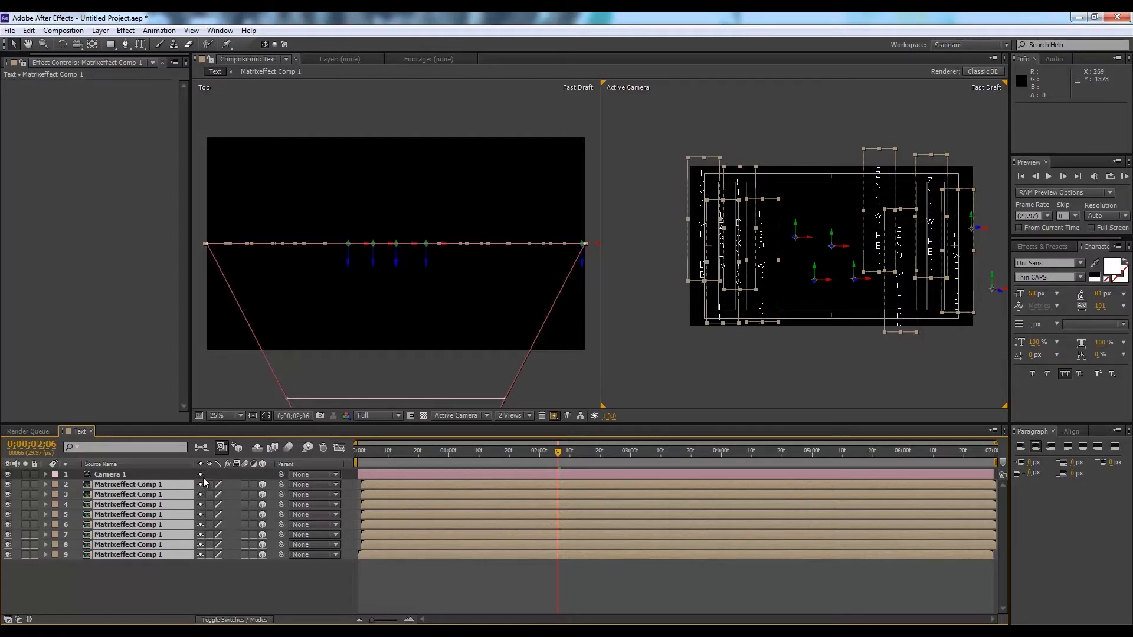
key("p")
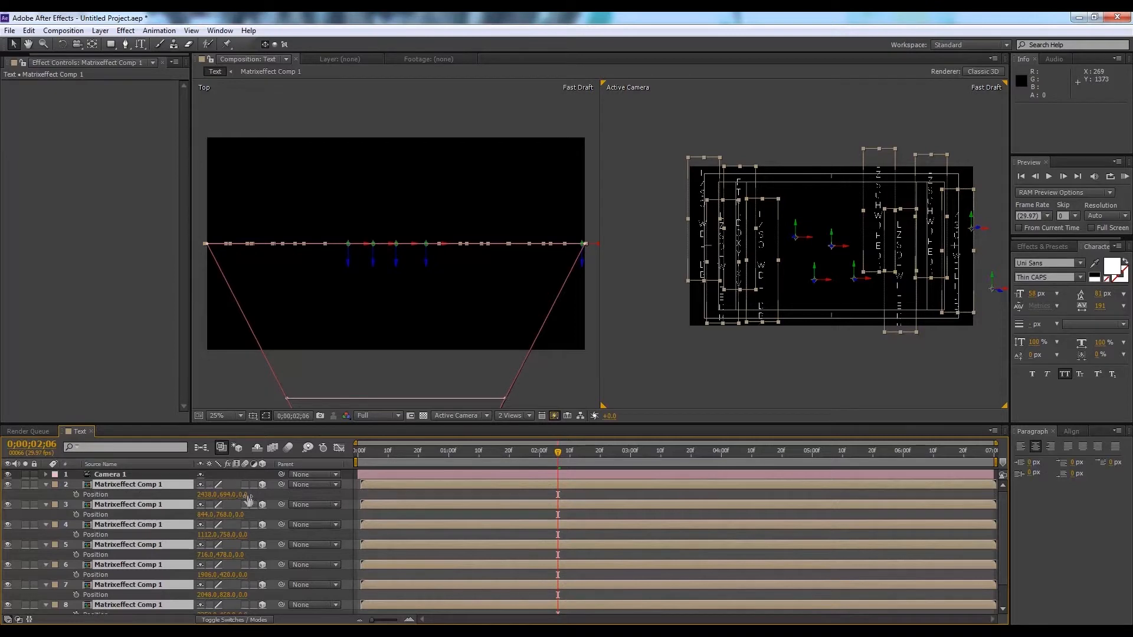
left_click_drag(242, 495, 184, 472)
Spread the text columns individually in depth, with Z values including 55, 159, -231, -236, 400 and 141
left_click(151, 480)
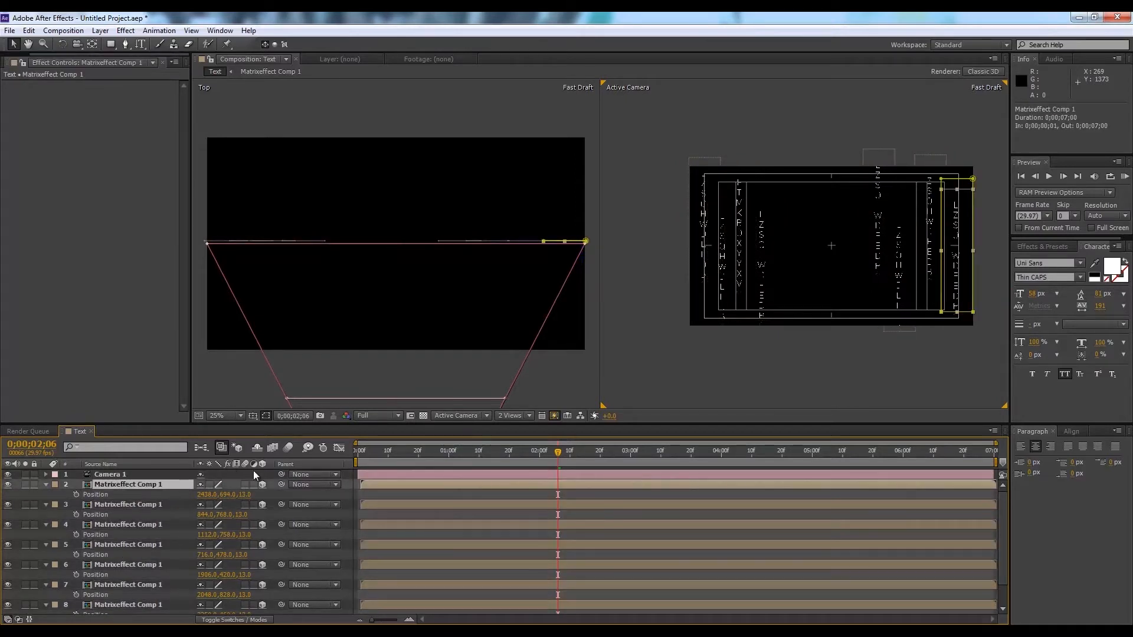
left_click_drag(245, 495, 263, 512)
left_click_drag(246, 534, 319, 535)
left_click_drag(247, 574, 107, 592)
left_click_drag(245, 595, 330, 570)
scroll(270, 590, "down", 2)
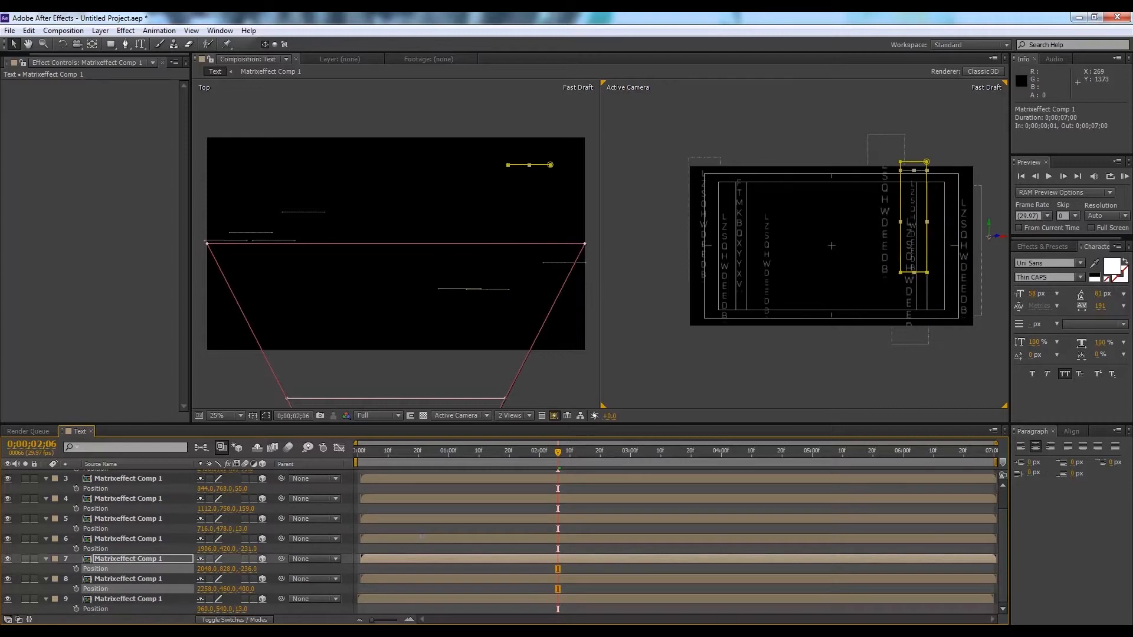
left_click_drag(244, 609, 285, 607)
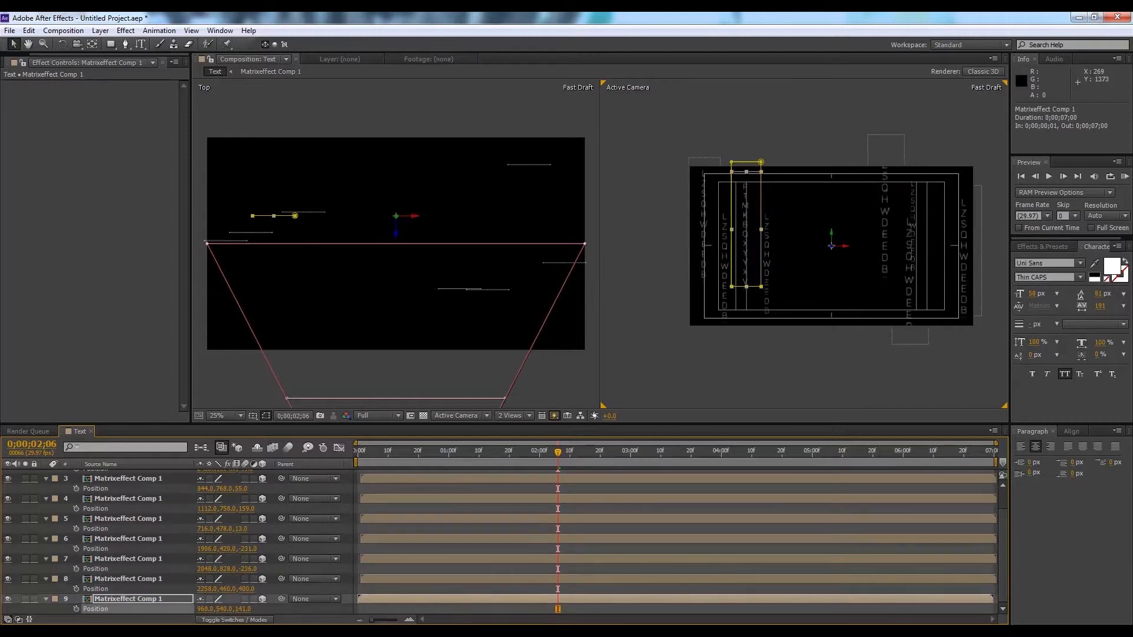
Collapse the Position properties of the Matrixeffect Comp 1 layers 2 through 8
scroll(171, 549, "up", 2)
left_click(46, 485)
left_click(46, 494)
left_click(46, 504)
left_click(46, 514)
left_click(46, 524)
left_click(46, 535)
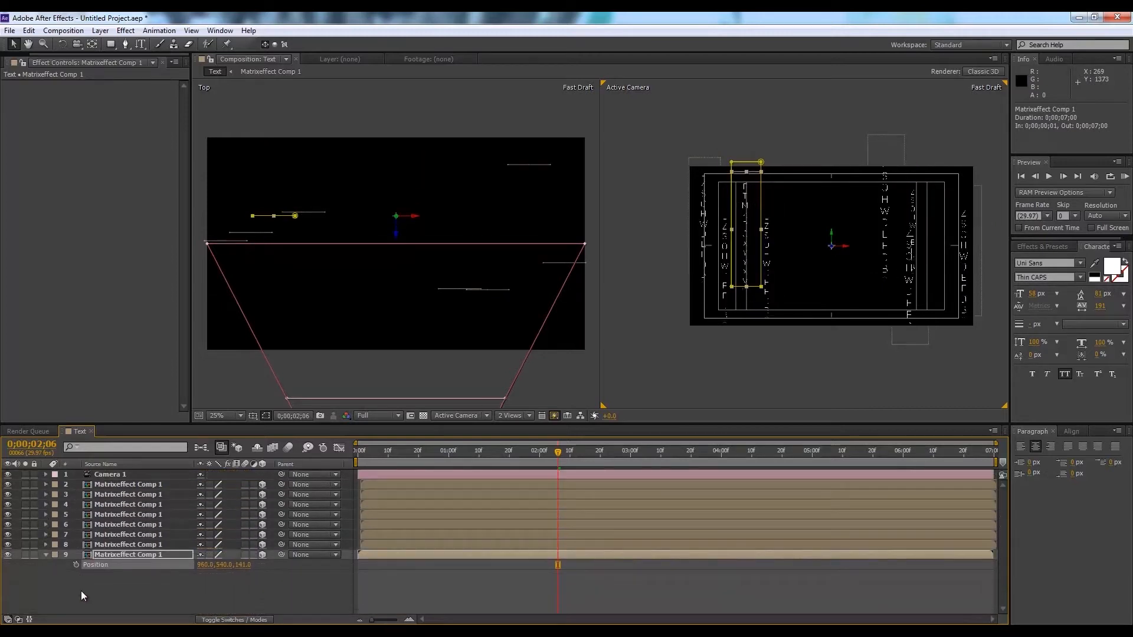
left_click(46, 545)
Duplicate the Matrixeffect Comp 1 column at 1112, 758 and reveal the copy's Position property
left_click(165, 484)
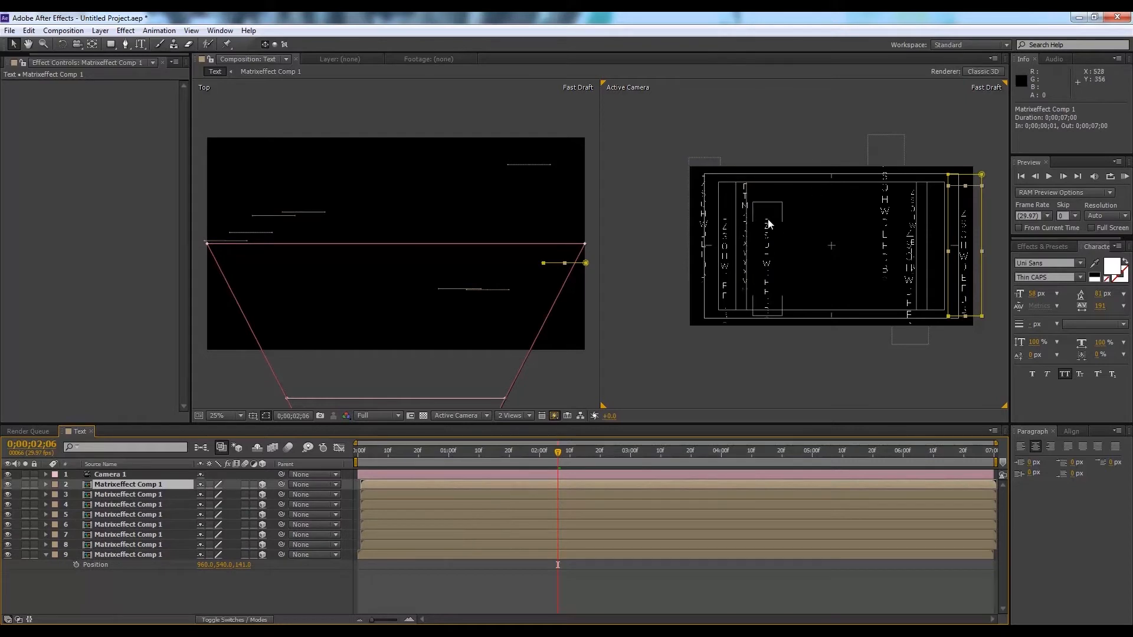
scroll(765, 232, "up", 2)
scroll(764, 236, "down", 2)
left_click(143, 581)
left_click(149, 485)
left_click(163, 497)
left_click(164, 504)
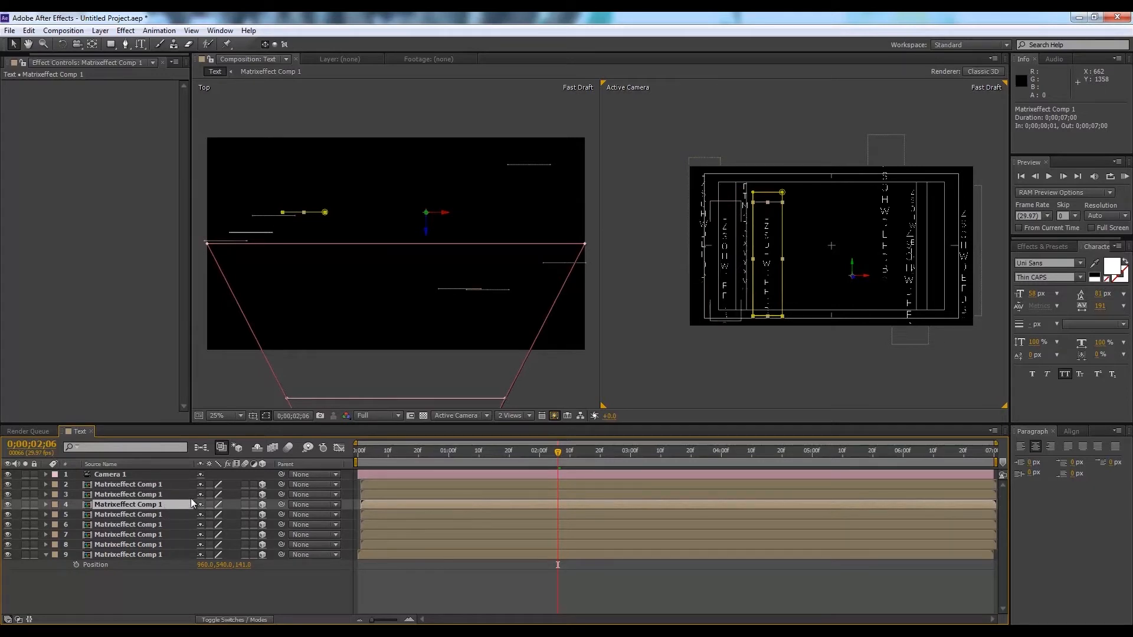
key("ctrl+d")
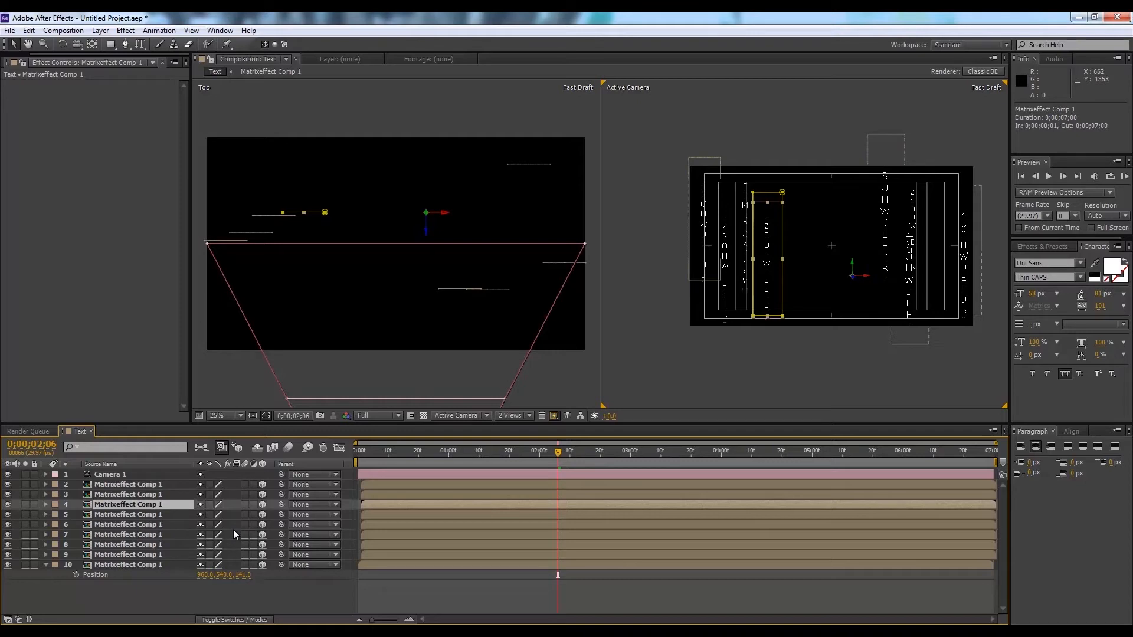
key("End")
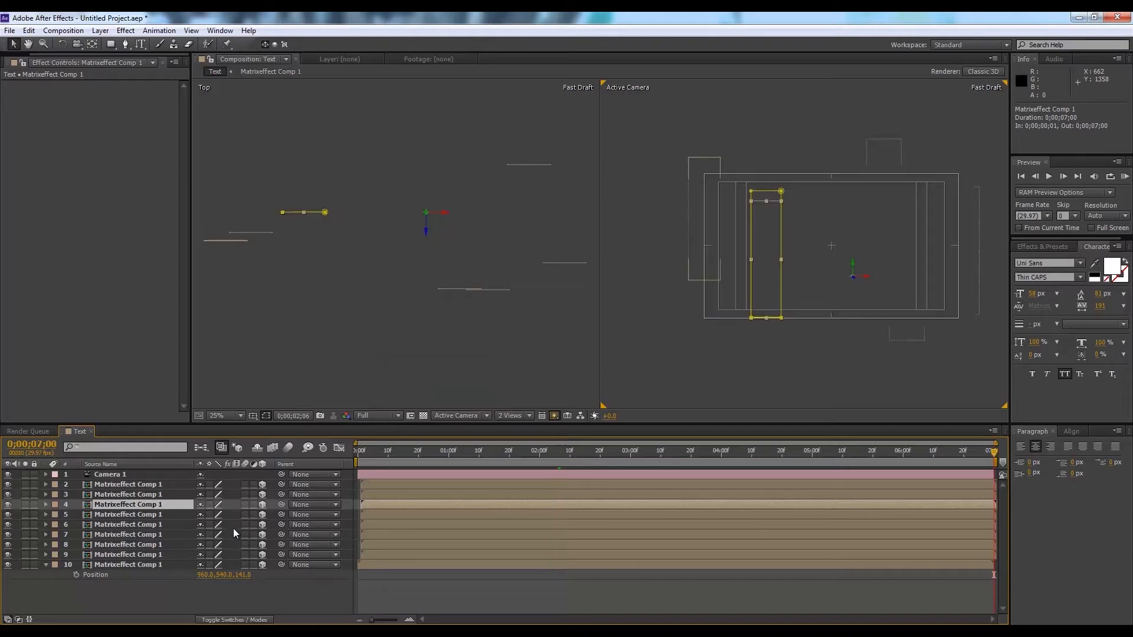
key("p")
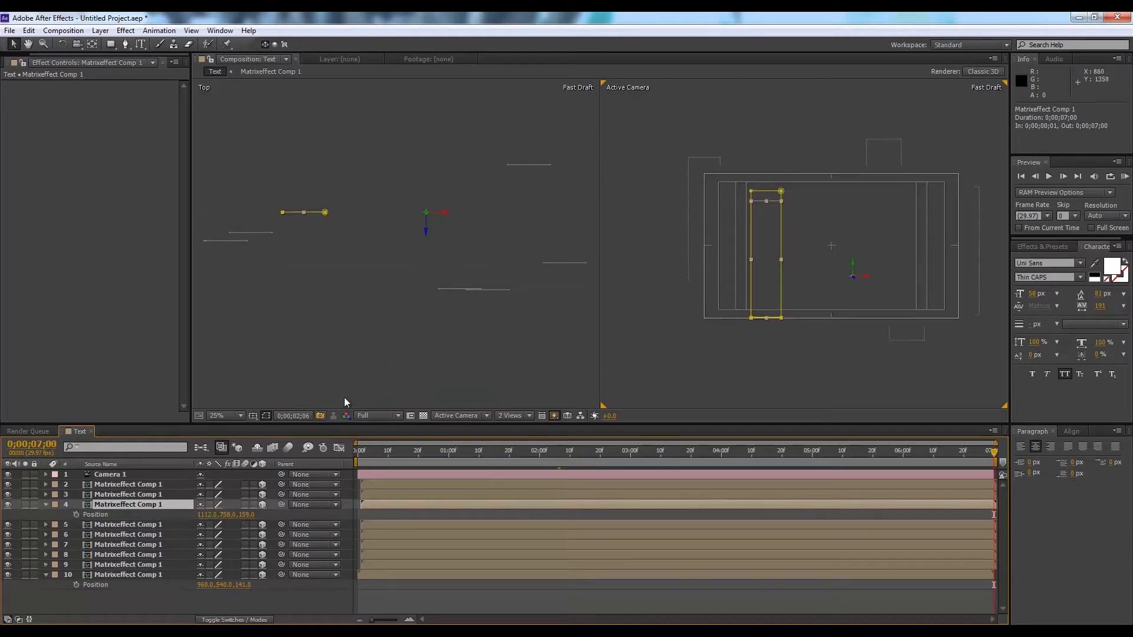
Scrub the composition to 0;00;01;23 and examine the falling columns in the active camera view
left_click(671, 320)
left_click(403, 462)
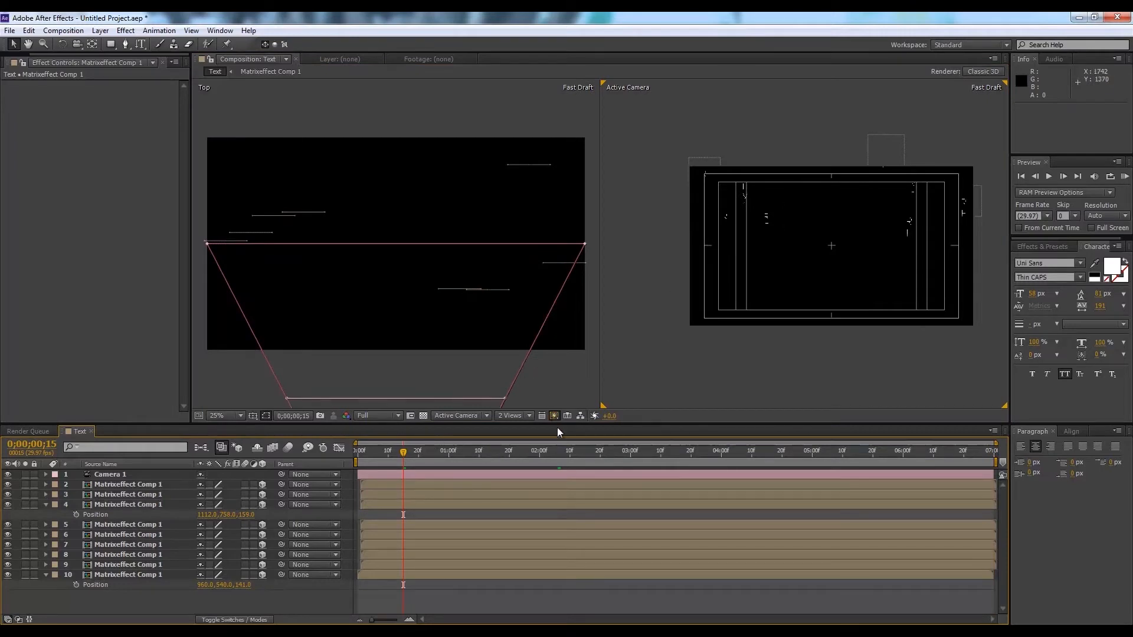
scroll(814, 310, "up", 2)
left_click_drag(426, 461, 519, 484)
scroll(801, 320, "down", 2)
scroll(801, 320, "up", 2)
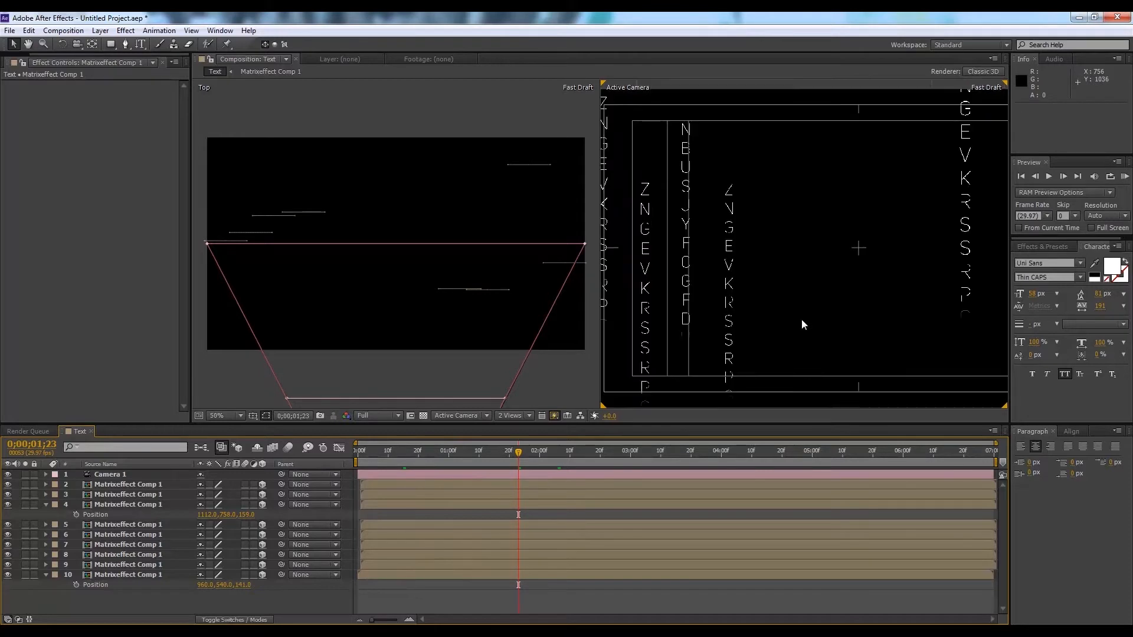
scroll(802, 320, "down", 2)
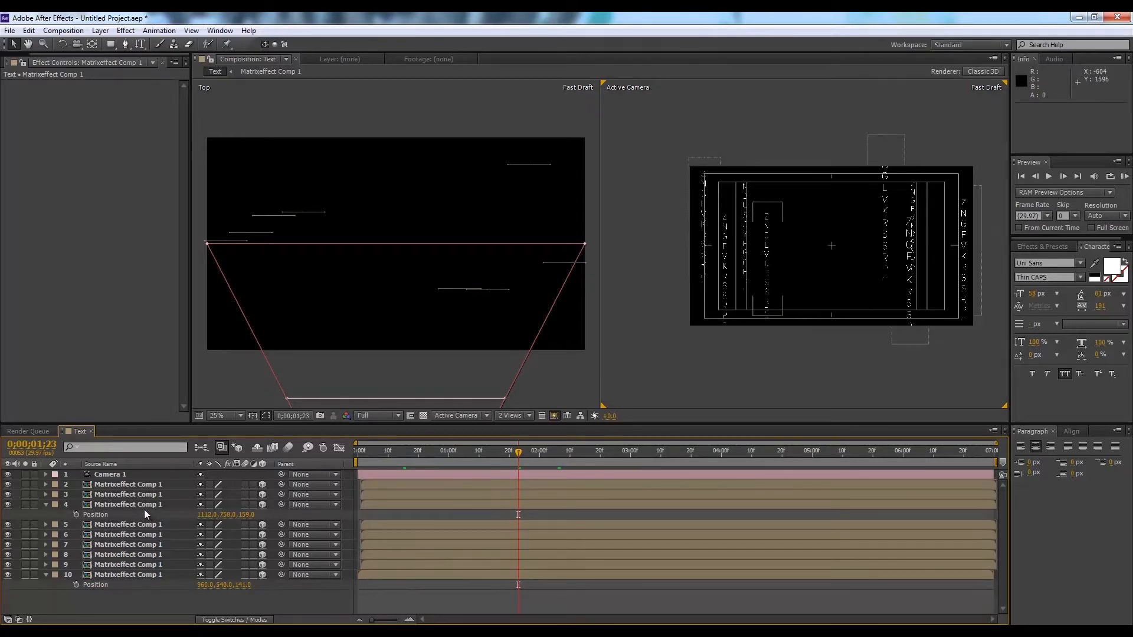
Push the newest column copy, layer 4, farther back and higher by setting its Position to 1112, 342, 594
left_click(146, 504)
left_click_drag(243, 514, 449, 454)
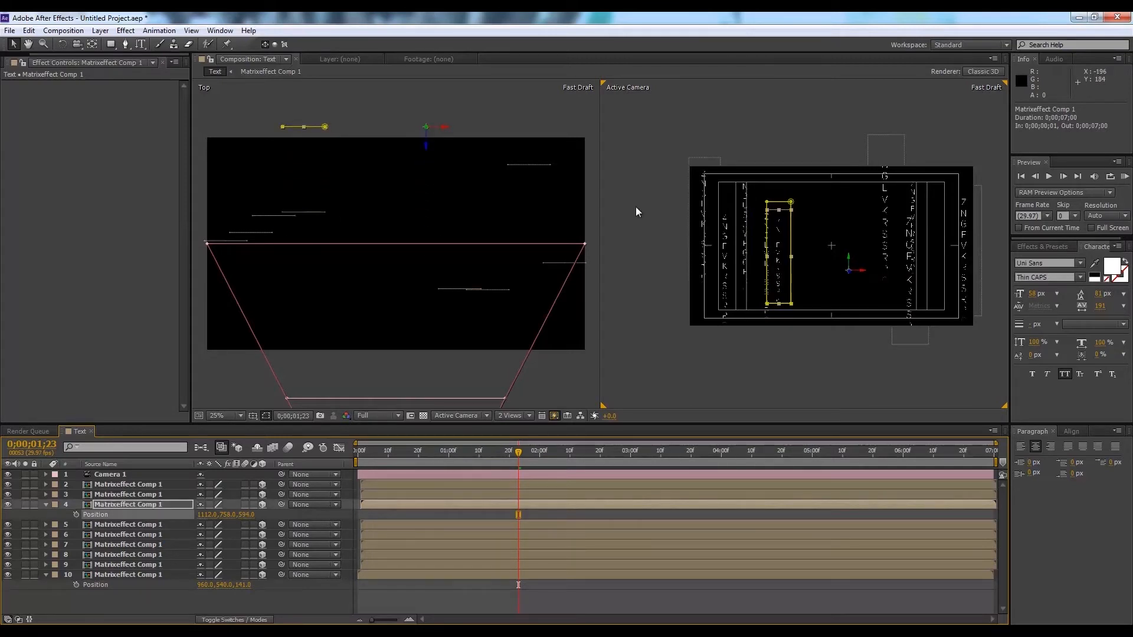
left_click_drag(228, 515, 91, 402)
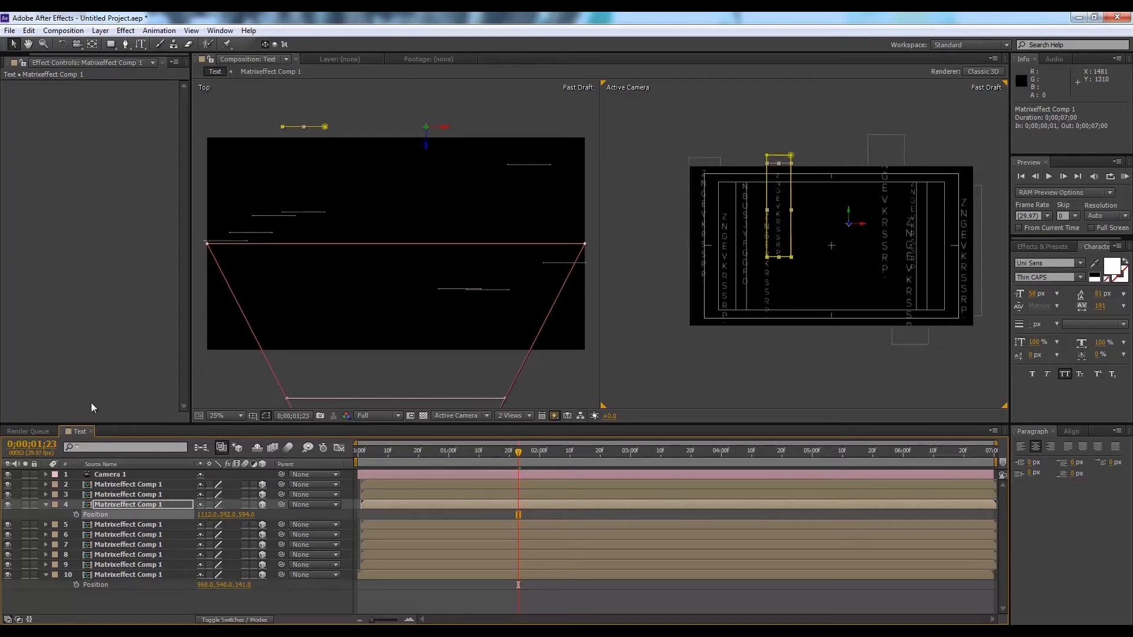
Push column layer 4 back to depth 849, duplicate it, and set layer 5's Position to 1112, 342, 1672
left_click_drag(247, 515, 396, 508)
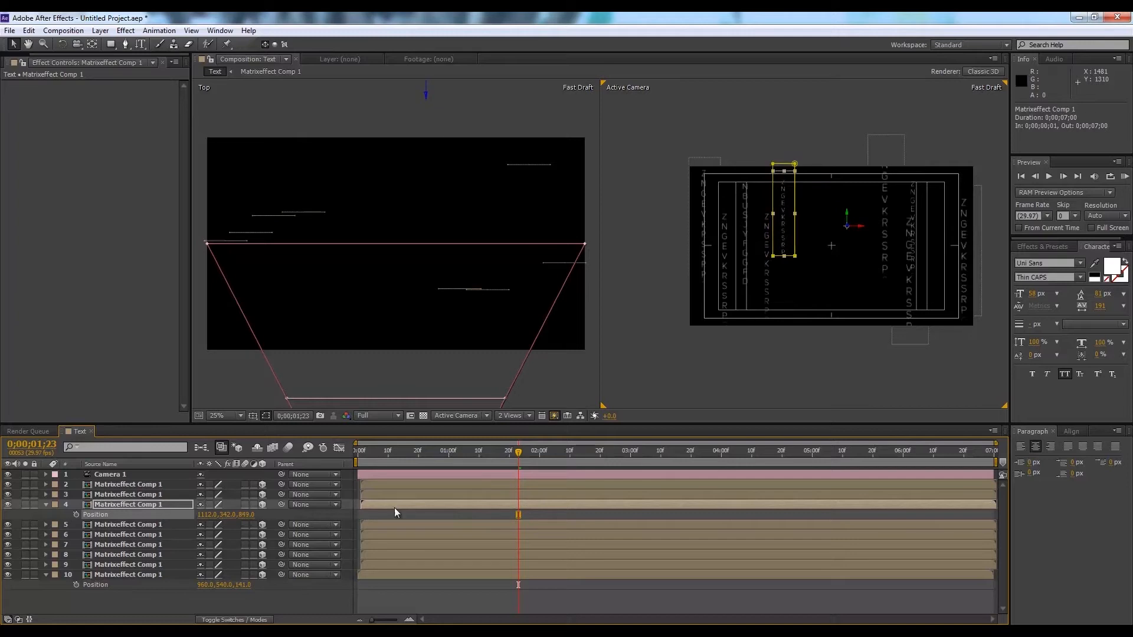
left_click(129, 506)
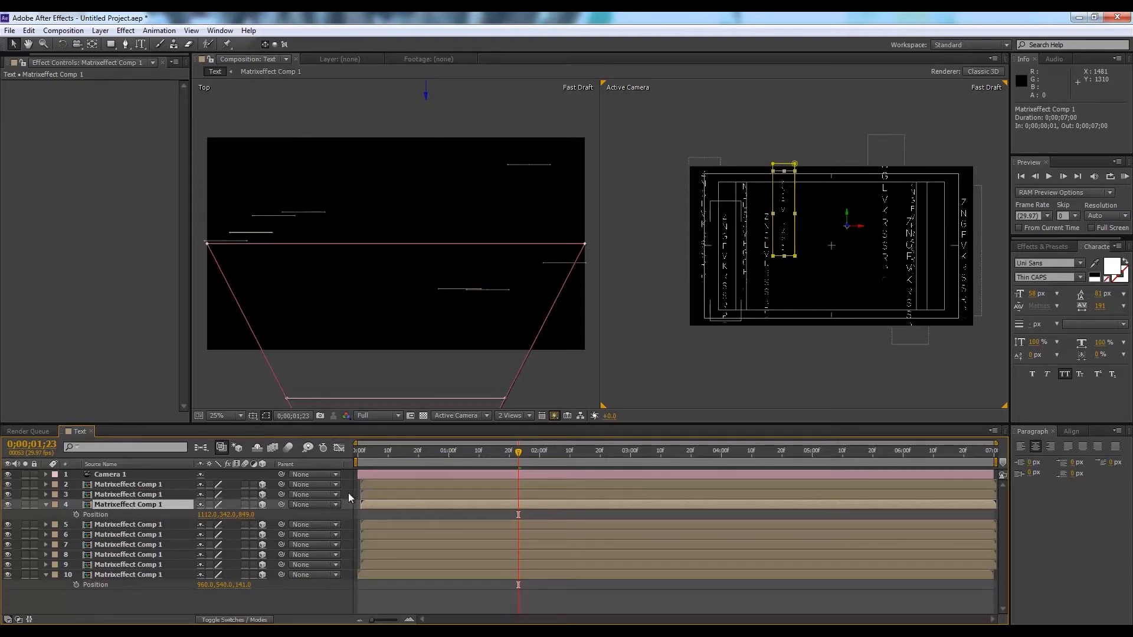
key("ctrl+d")
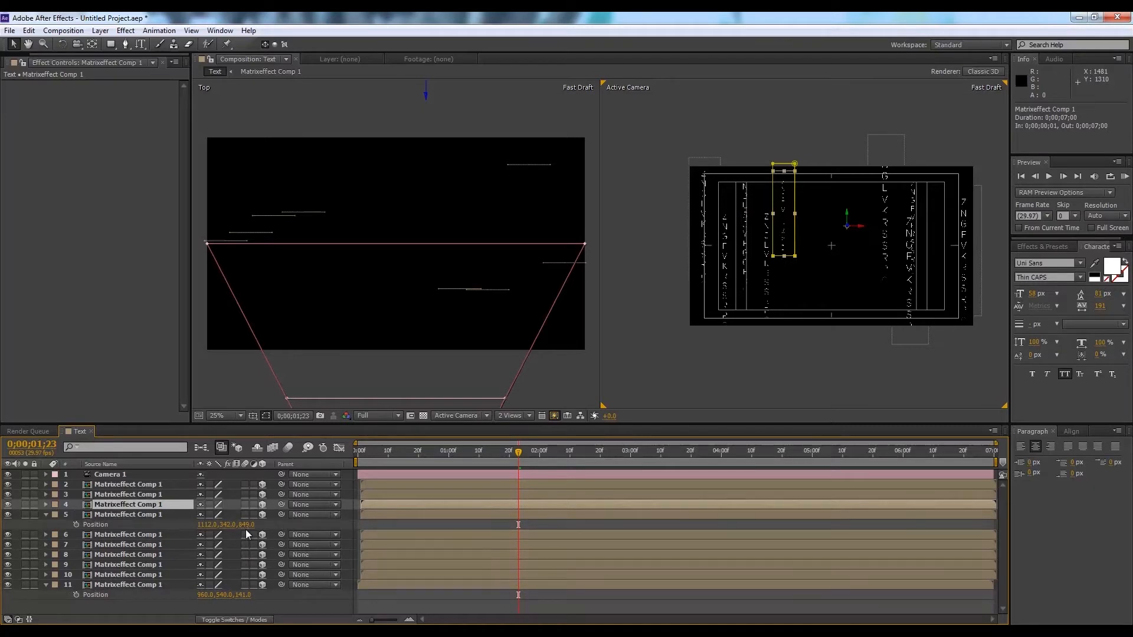
left_click_drag(242, 527, 325, 527)
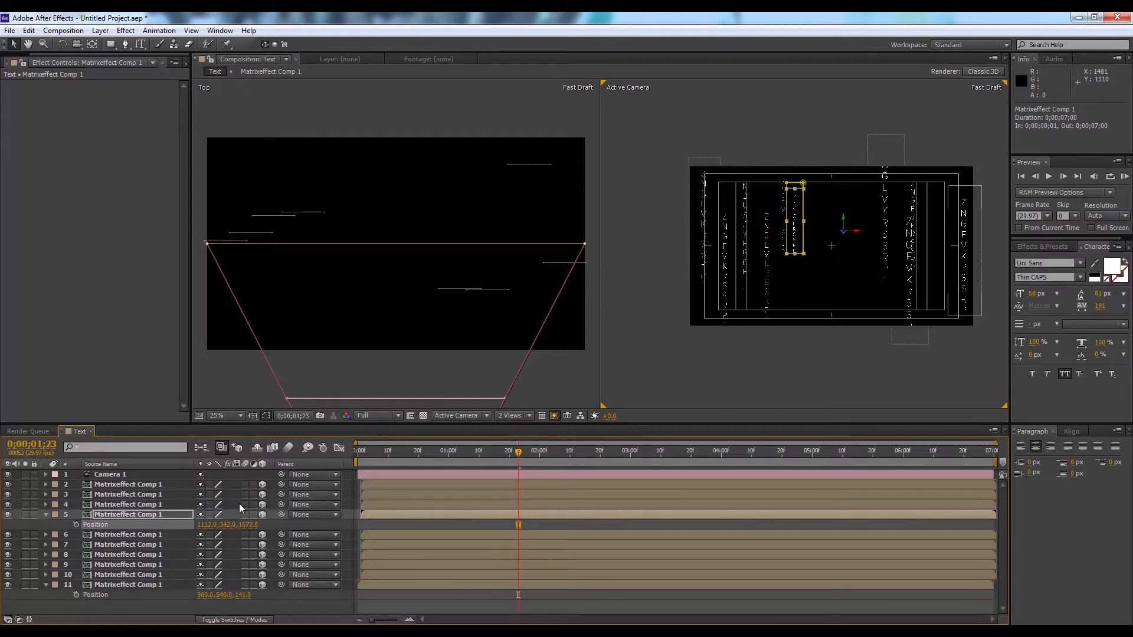
Duplicate the large foreground Matrixeffect Comp 1 column, layer 8, in place
left_click(162, 535)
left_click(893, 202)
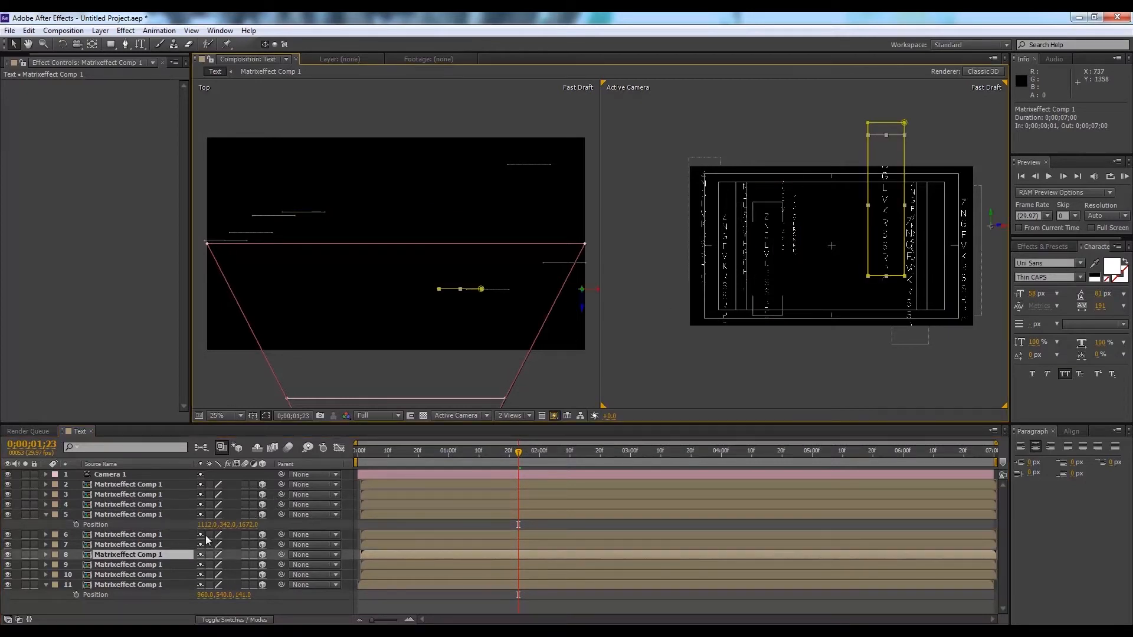
key("ctrl+d")
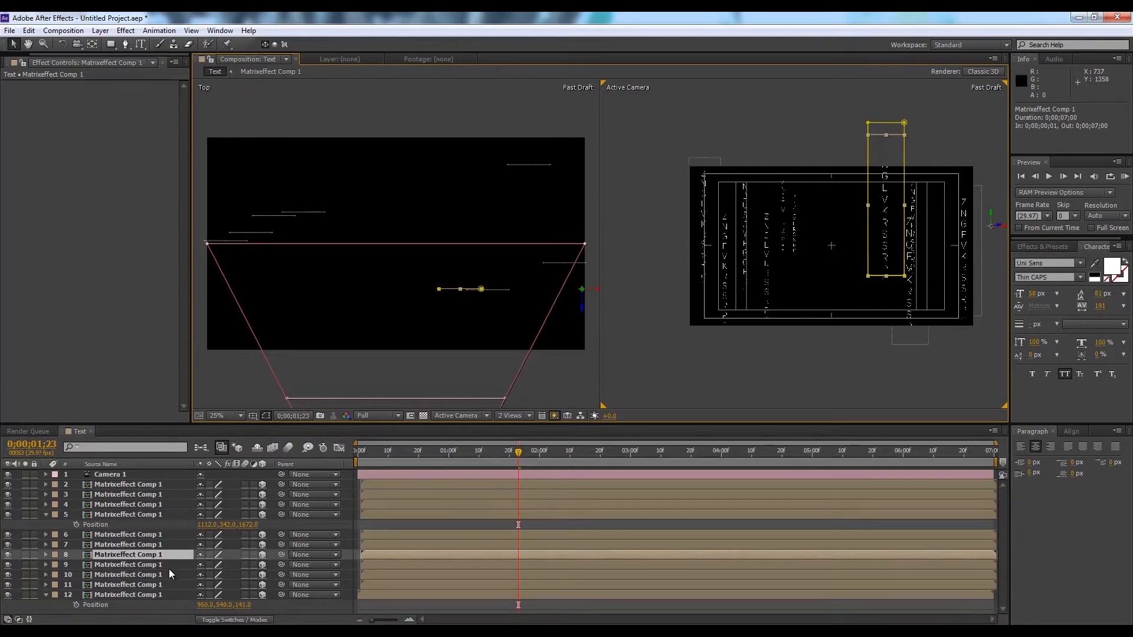
key("period")
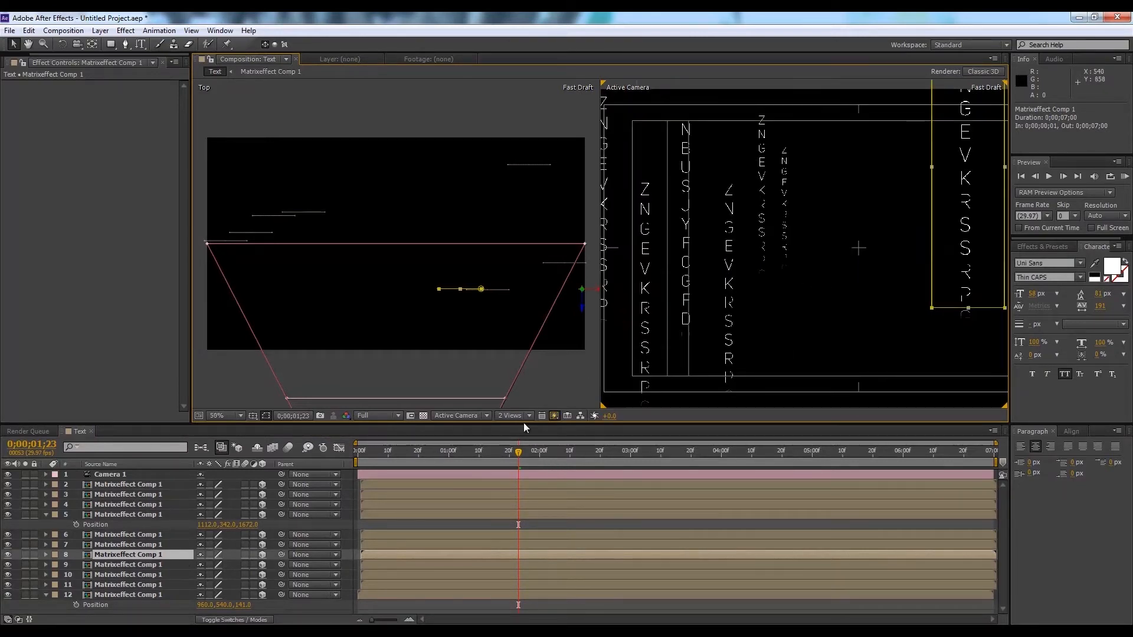
key("comma")
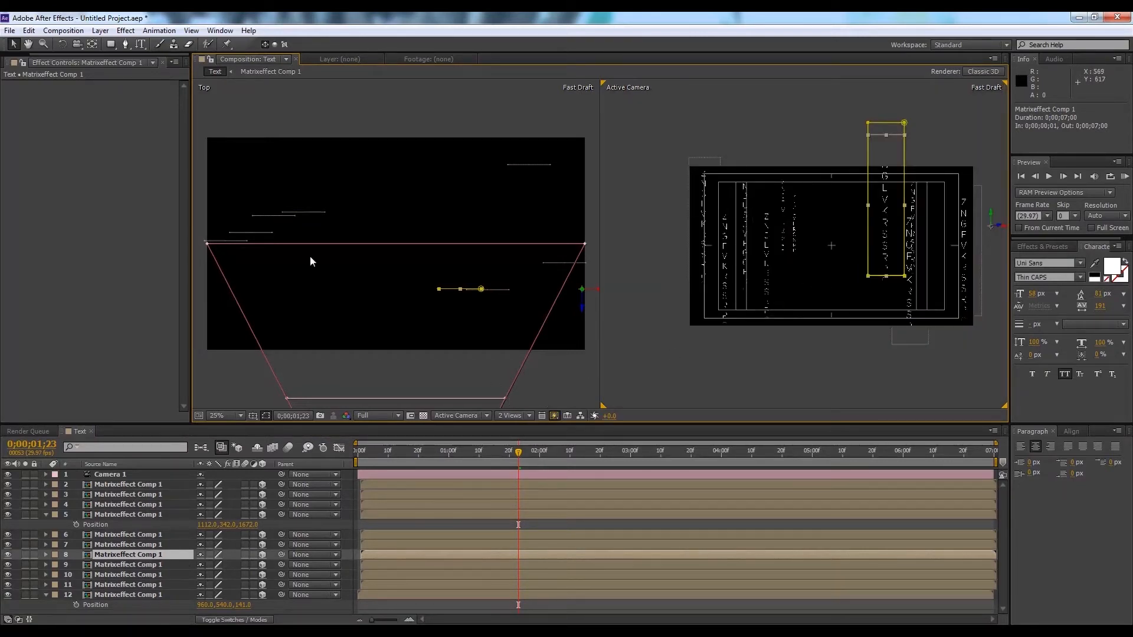
Move column layer 6 farther back to Position 1112, 758, 189 in the Top view and collapse layer 5's Position property
left_click(319, 216)
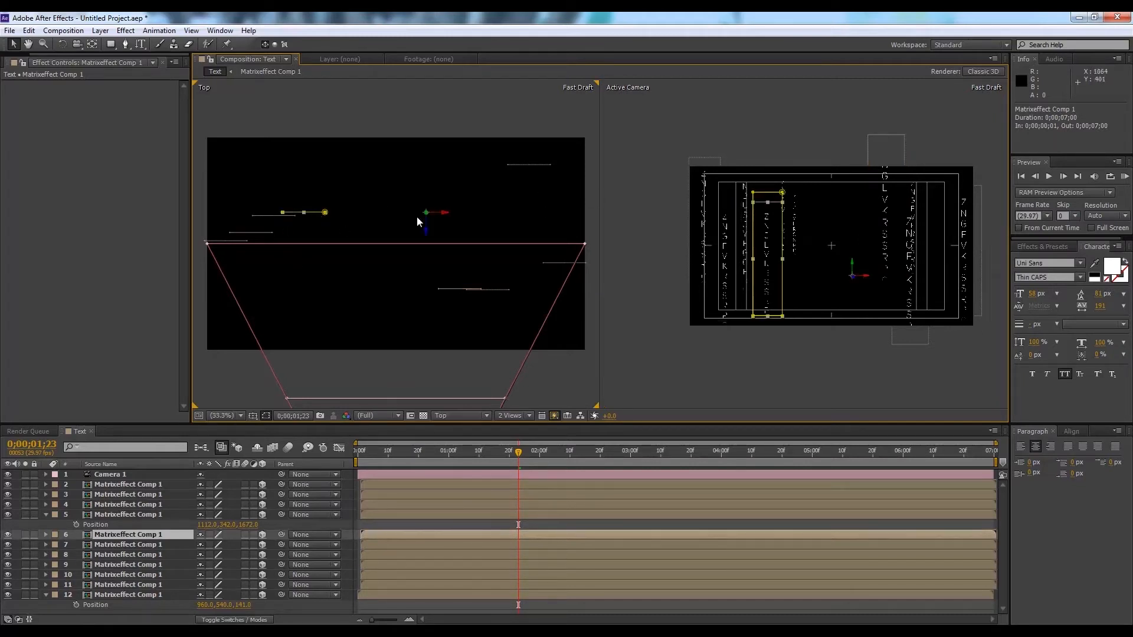
left_click_drag(446, 213, 429, 233)
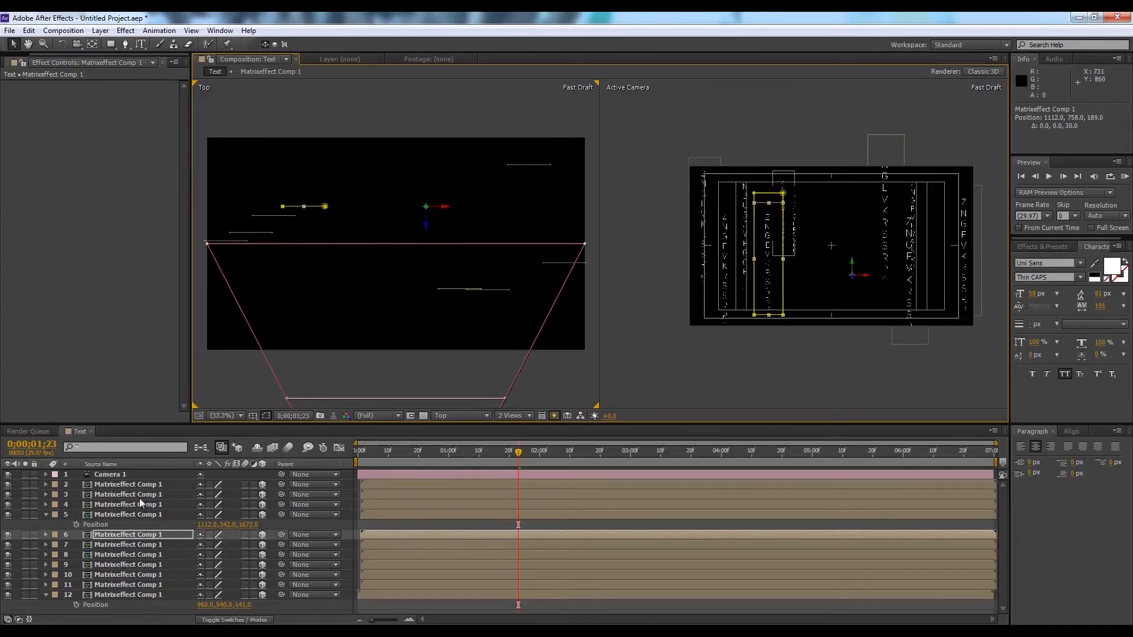
left_click(45, 515)
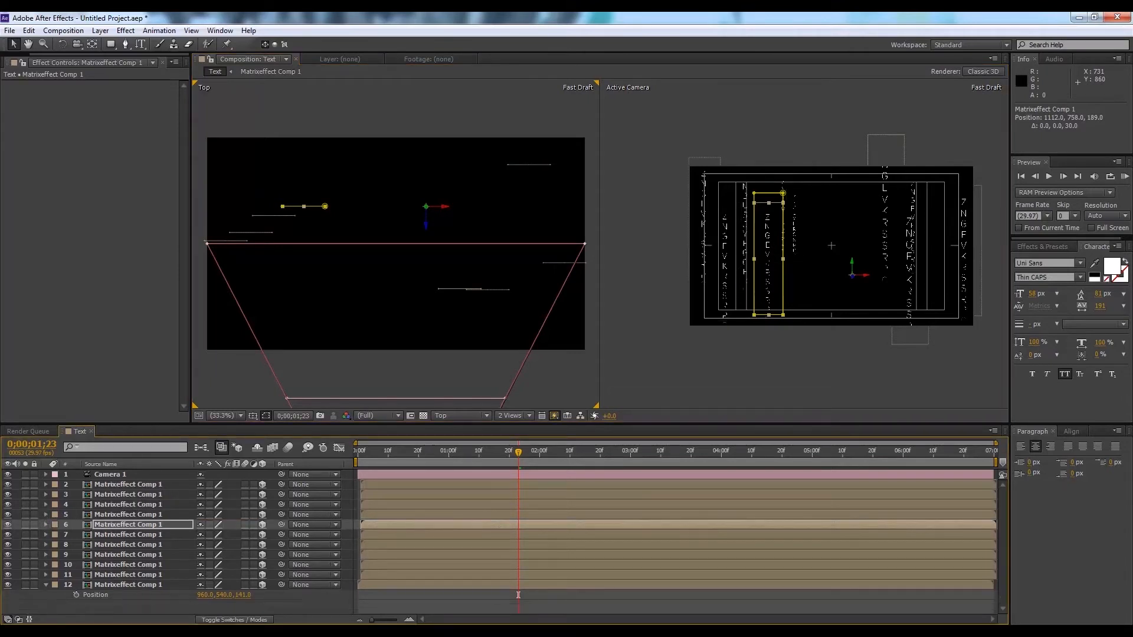
key("F2")
Switch the composition to a single Active Camera view at 50% magnification and scrub to 0;00;01;25
left_click(458, 416)
left_click(686, 391)
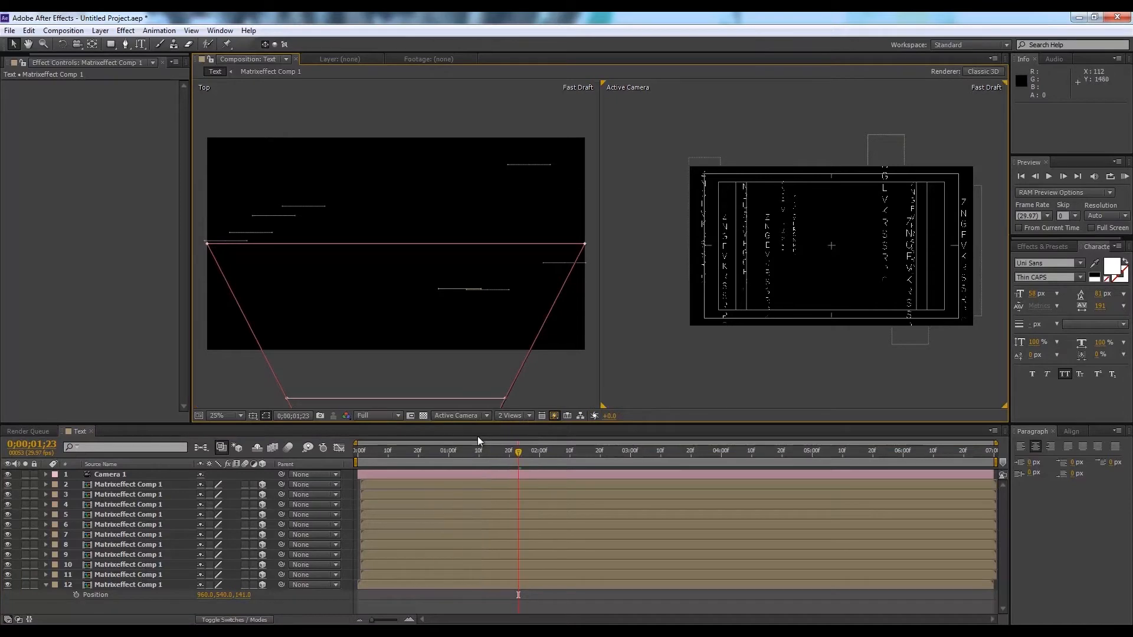
left_click(513, 415)
left_click(536, 429)
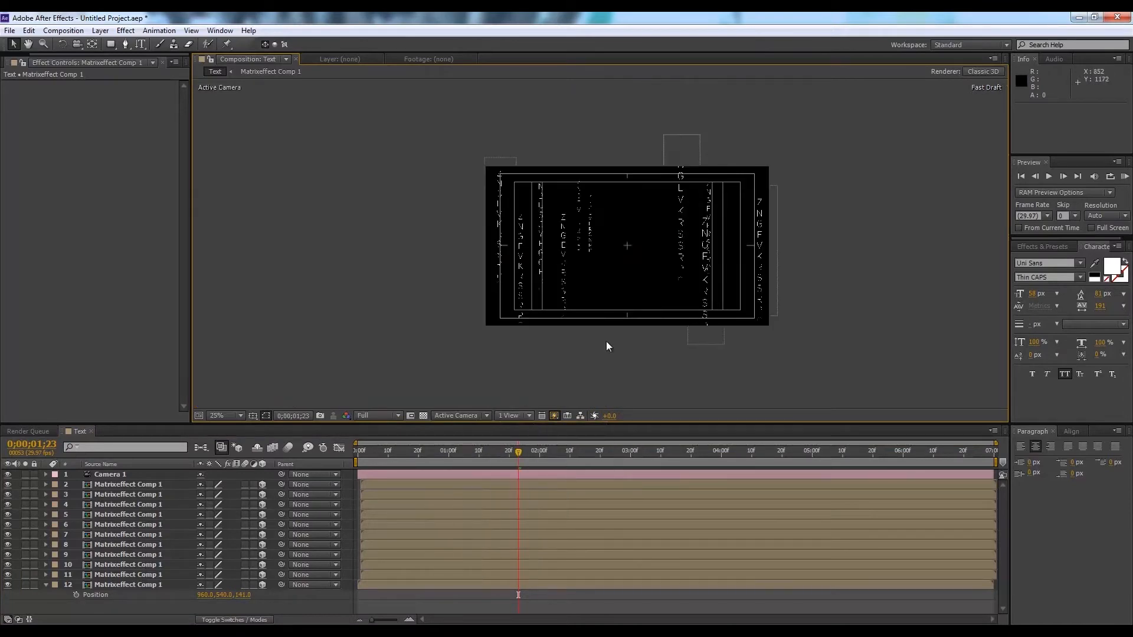
scroll(606, 341, "up", 2)
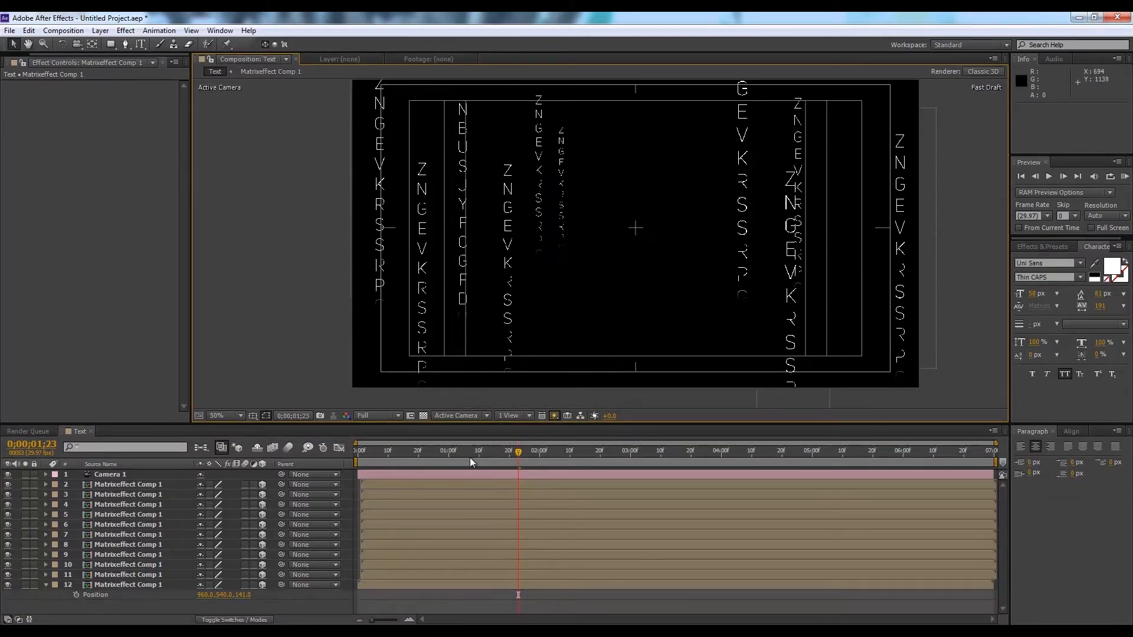
left_click_drag(407, 458, 523, 486)
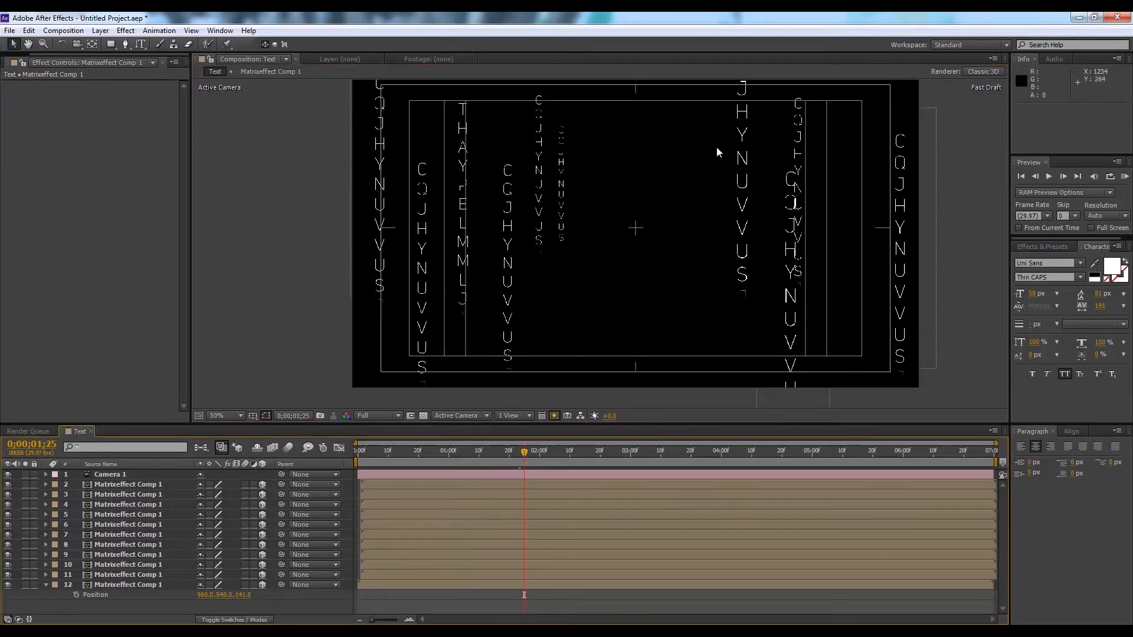
left_click(564, 192)
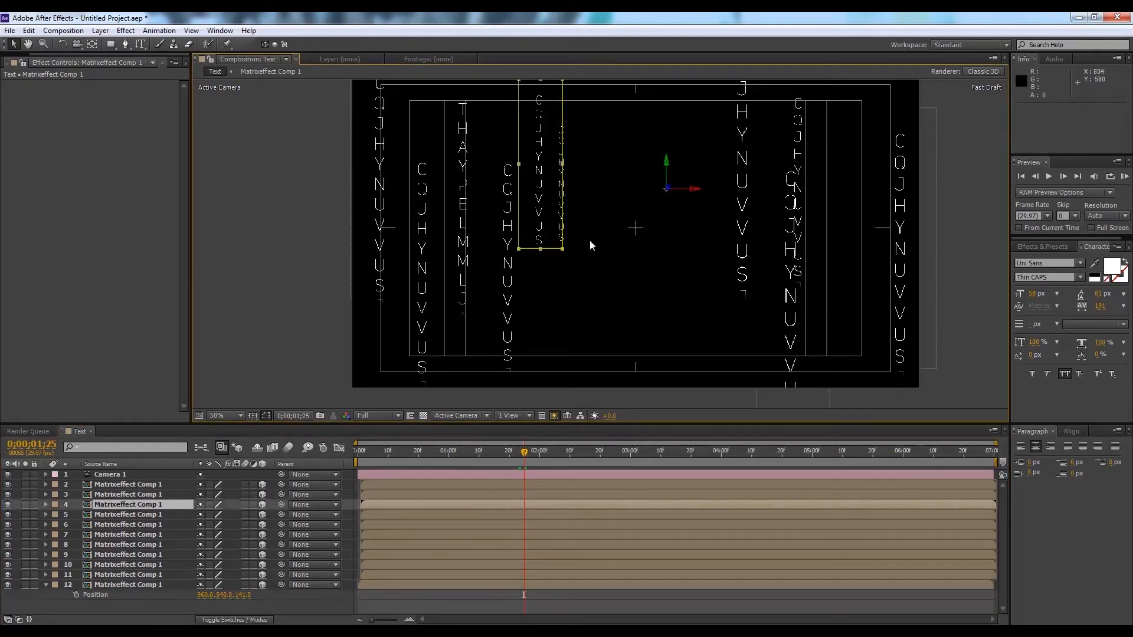
key("Down")
key("Down")
key("Down")
key("Down")
key("Down")
key("Down")
key("Down")
key("Up")
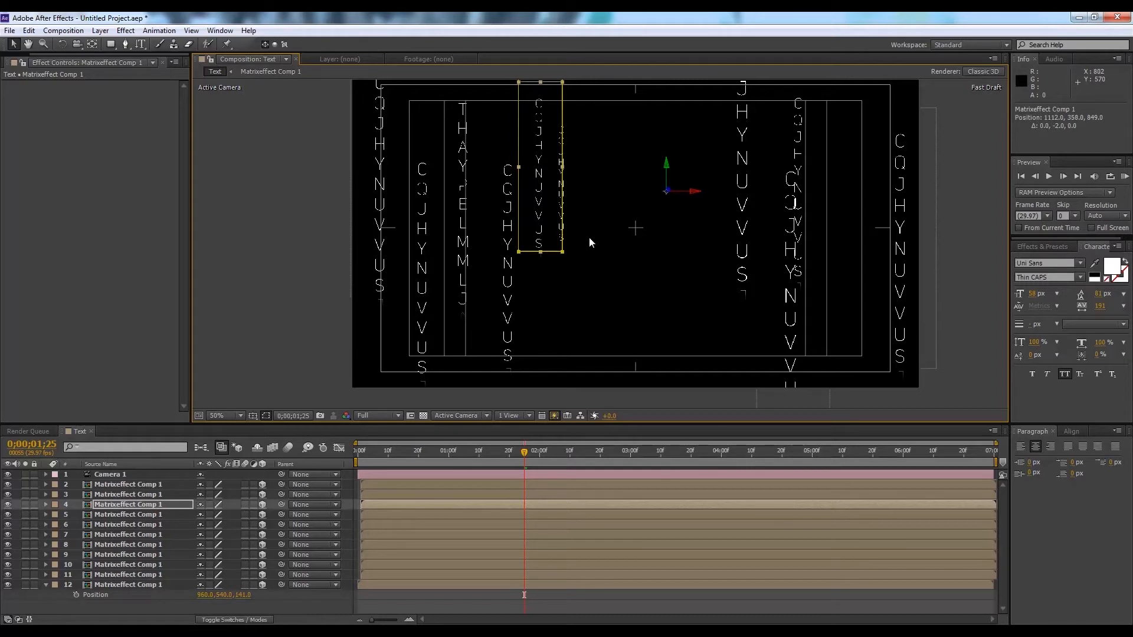
left_click(598, 219)
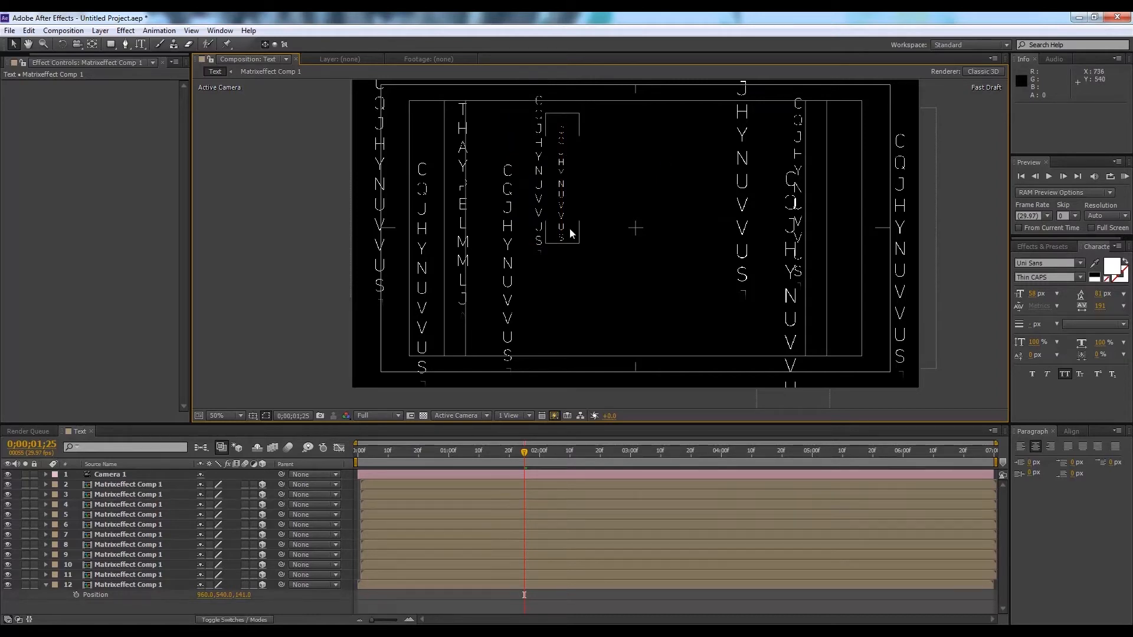
Lower the small distant column, layer 5, by setting its Position to 1112, 770, 1672
left_click(570, 232)
key("Down")
key("Down")
key("Down")
key("Down")
key("Down")
key("Down")
key("Down")
key("Down")
key("Down")
key("Down")
key("Down")
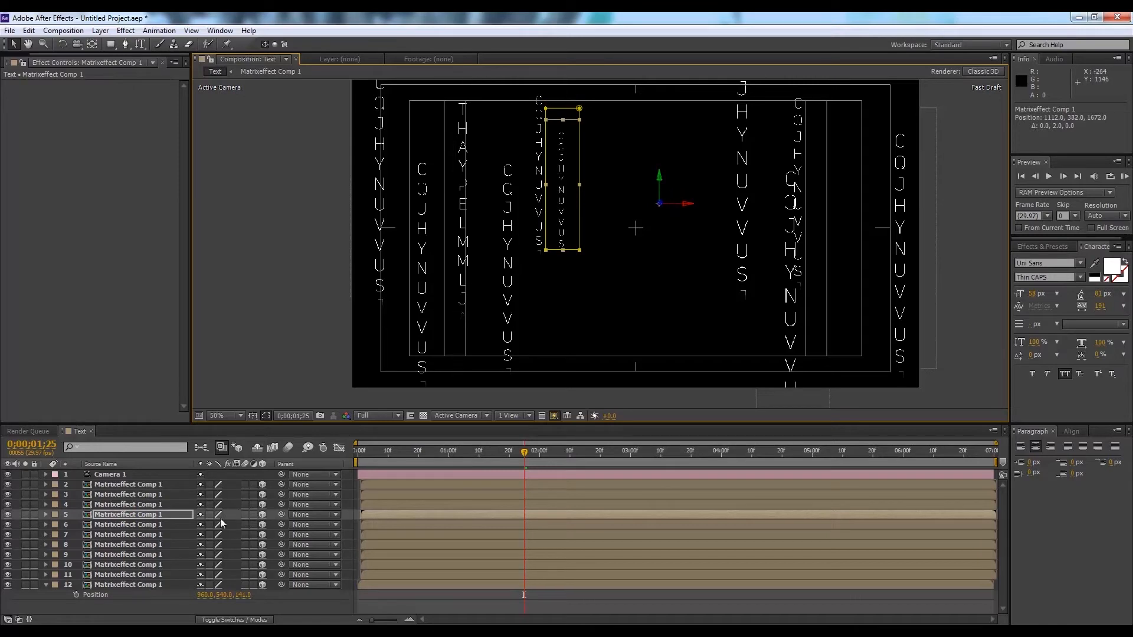
key("semicolon")
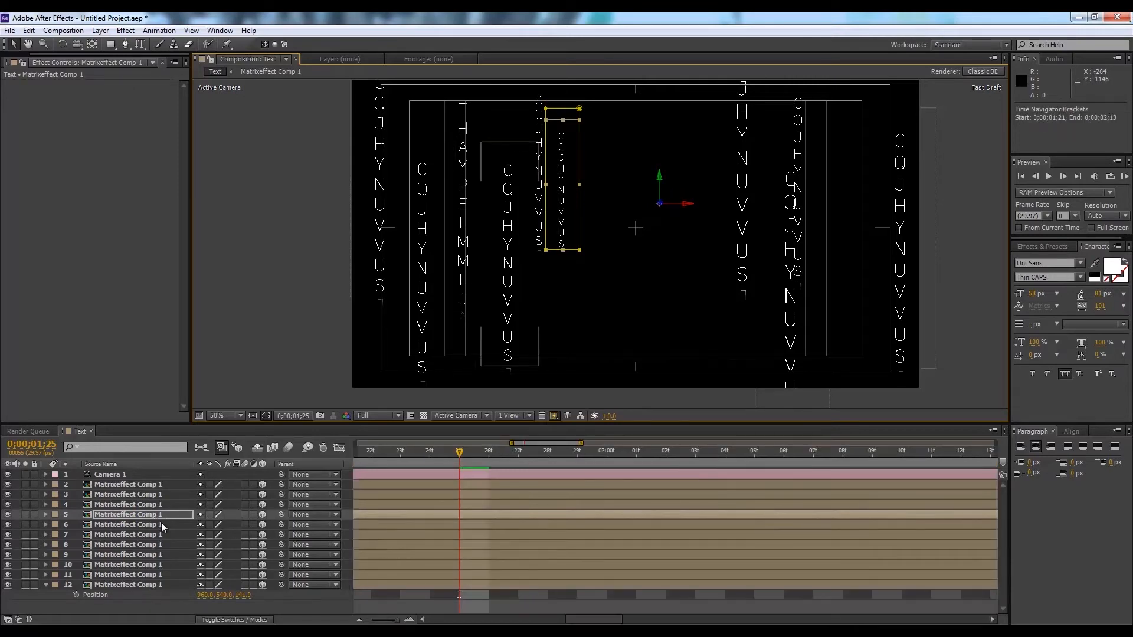
key("p")
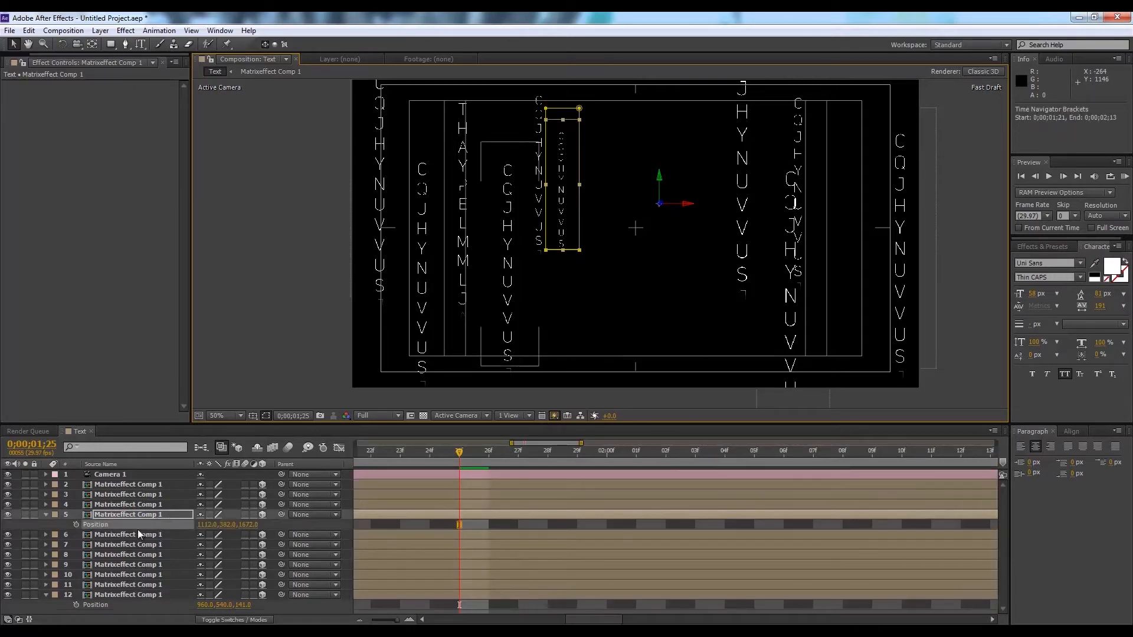
left_click_drag(229, 526, 566, 299)
left_click(649, 320)
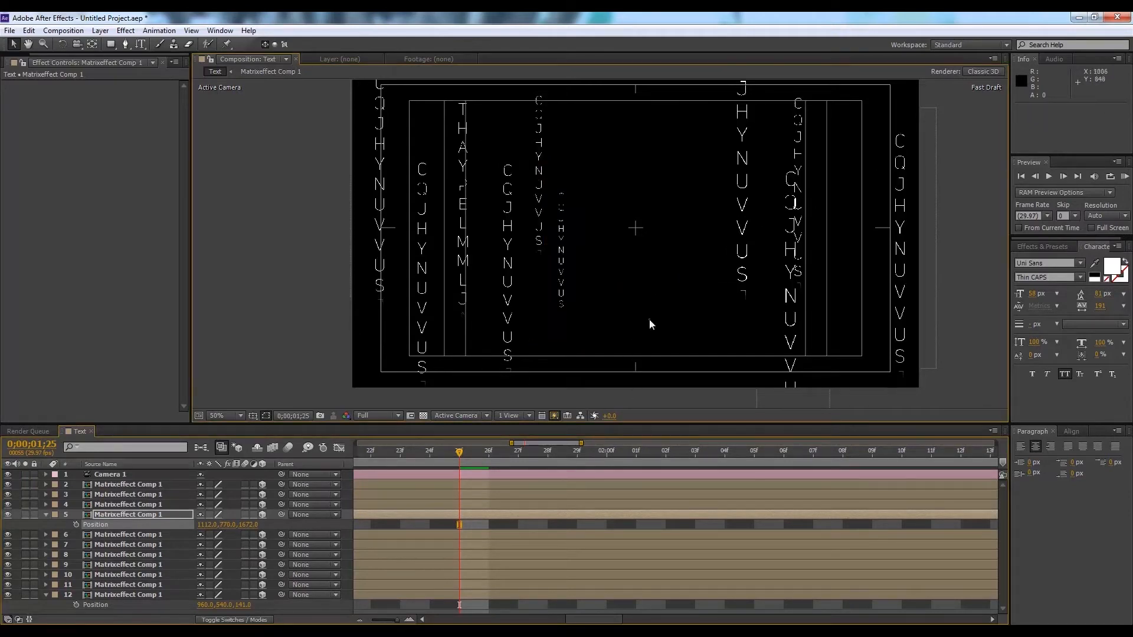
Duplicate the large foreground column, layer 8, and push the copy back to Position 1956, 420, 1023
left_click(753, 177)
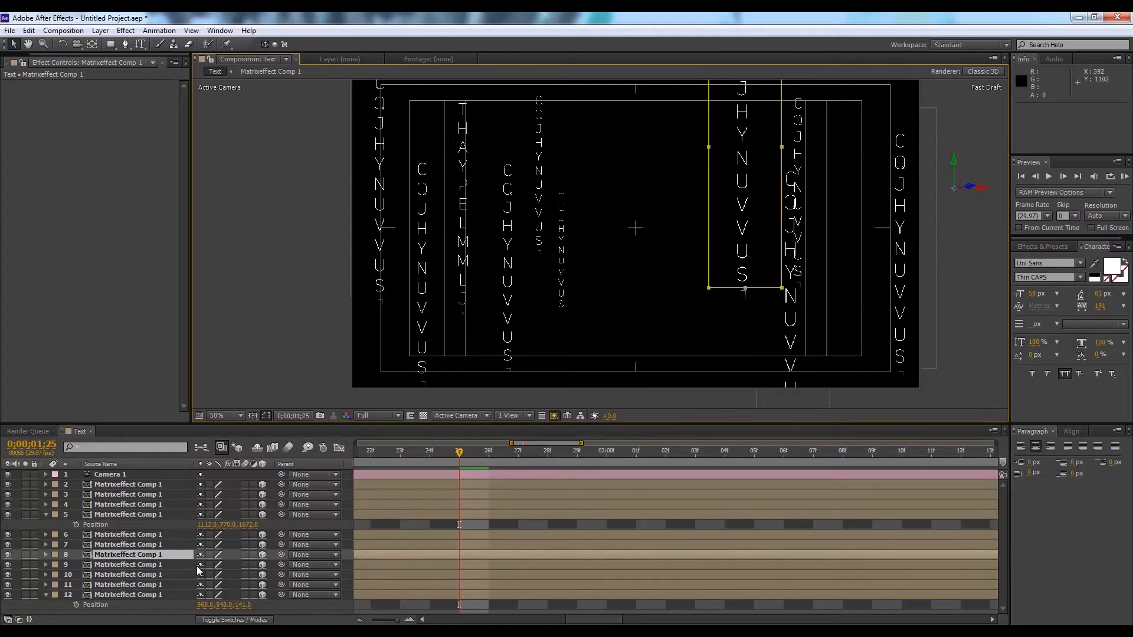
key("ctrl+d")
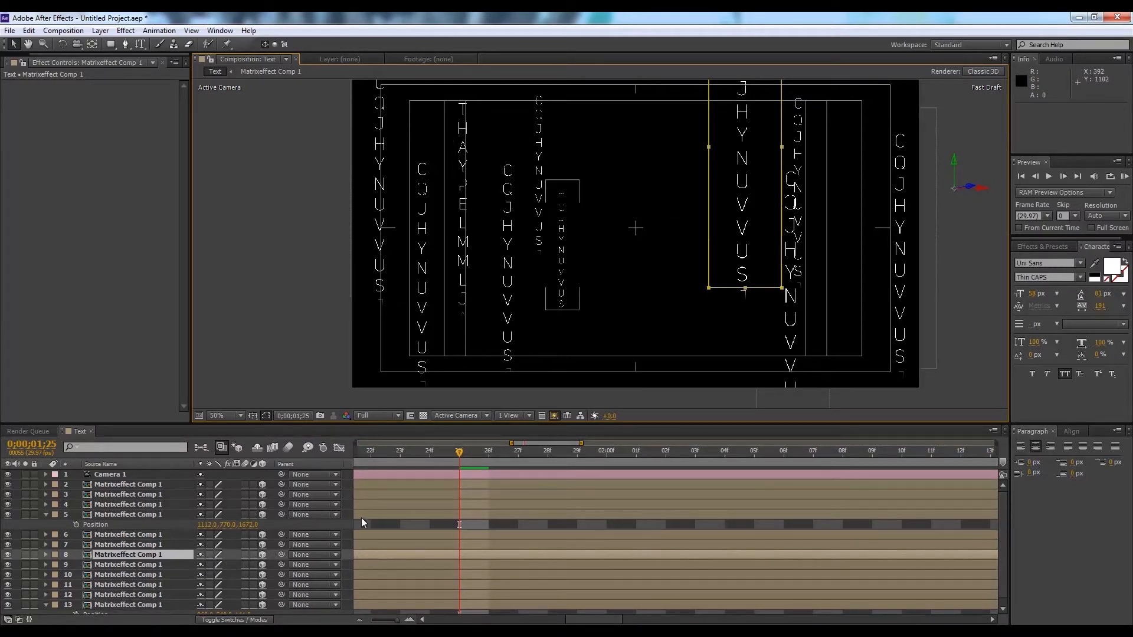
key("p")
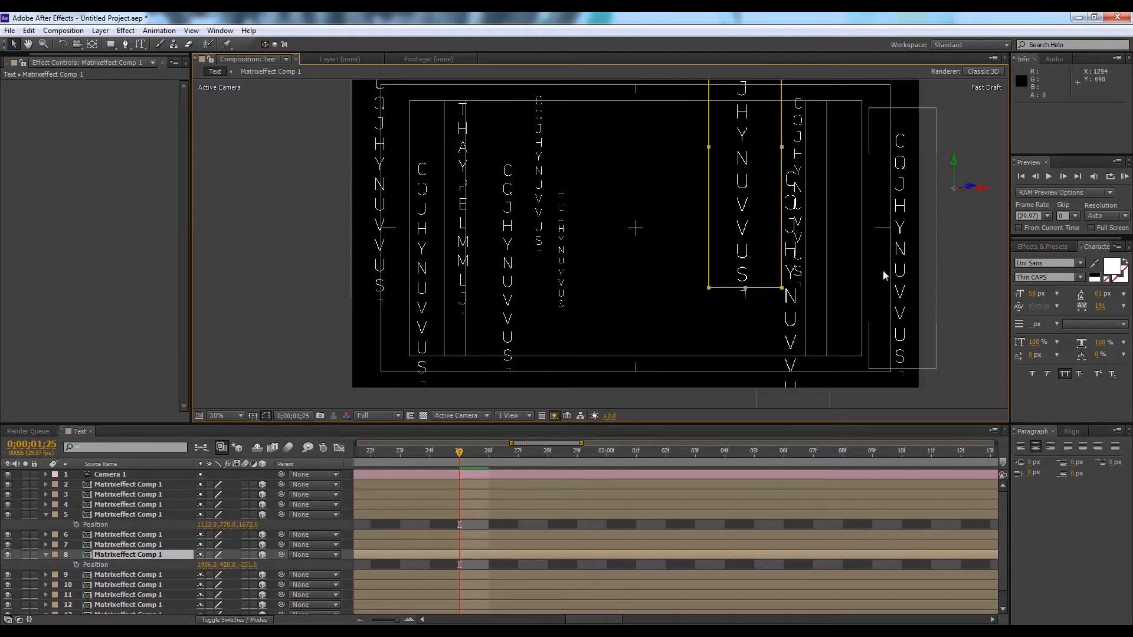
left_click_drag(984, 189, 966, 222)
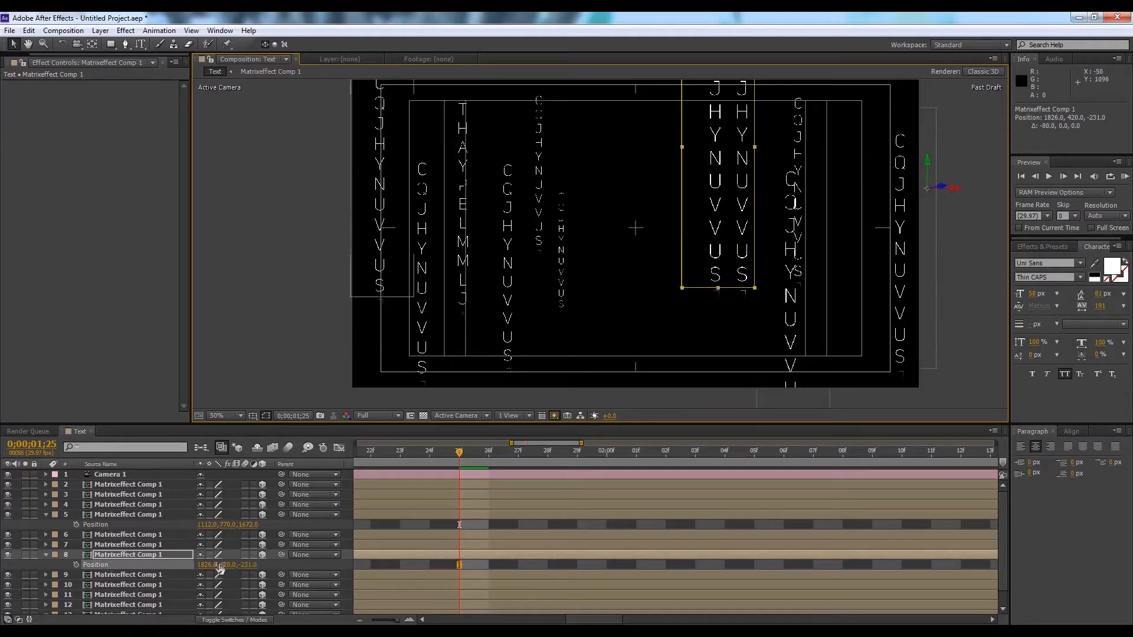
left_click_drag(250, 566, 629, 398)
left_click_drag(208, 565, 396, 537)
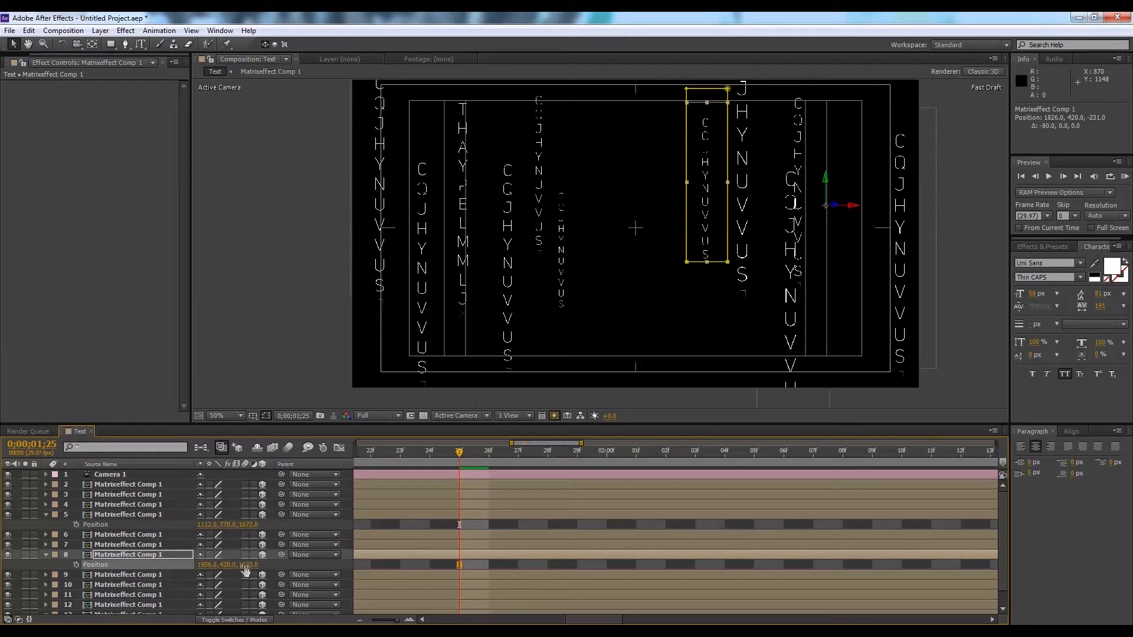
Duplicate the column at 1956, 420, 1023 and place layer 9 lower and farther back at Position 2146, 1021, 1636
left_click(154, 556)
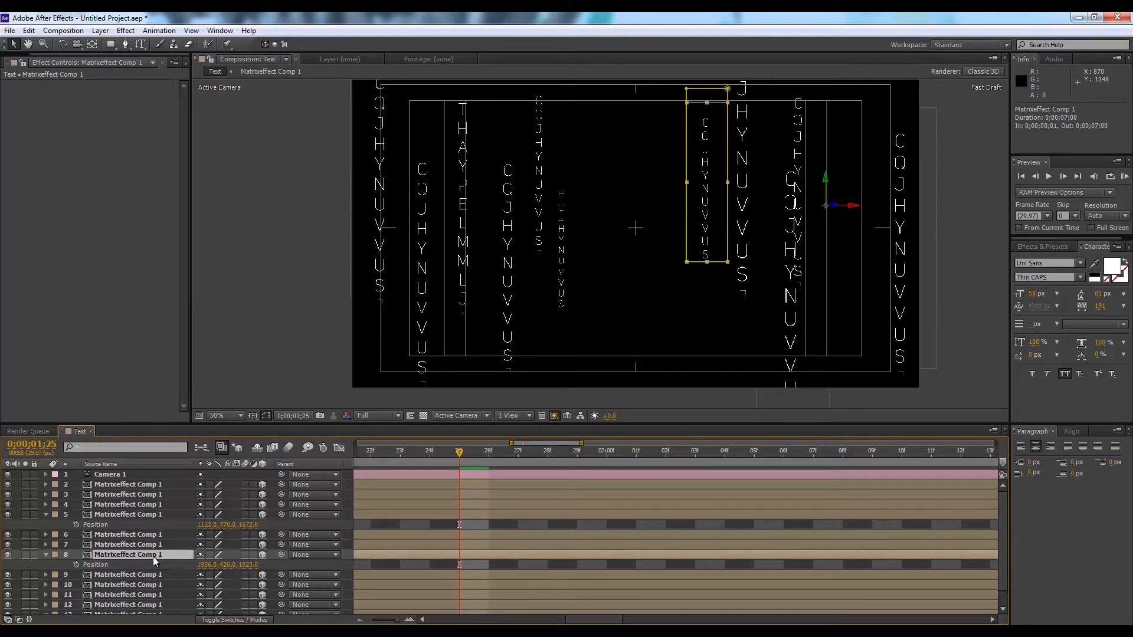
key("ctrl+d")
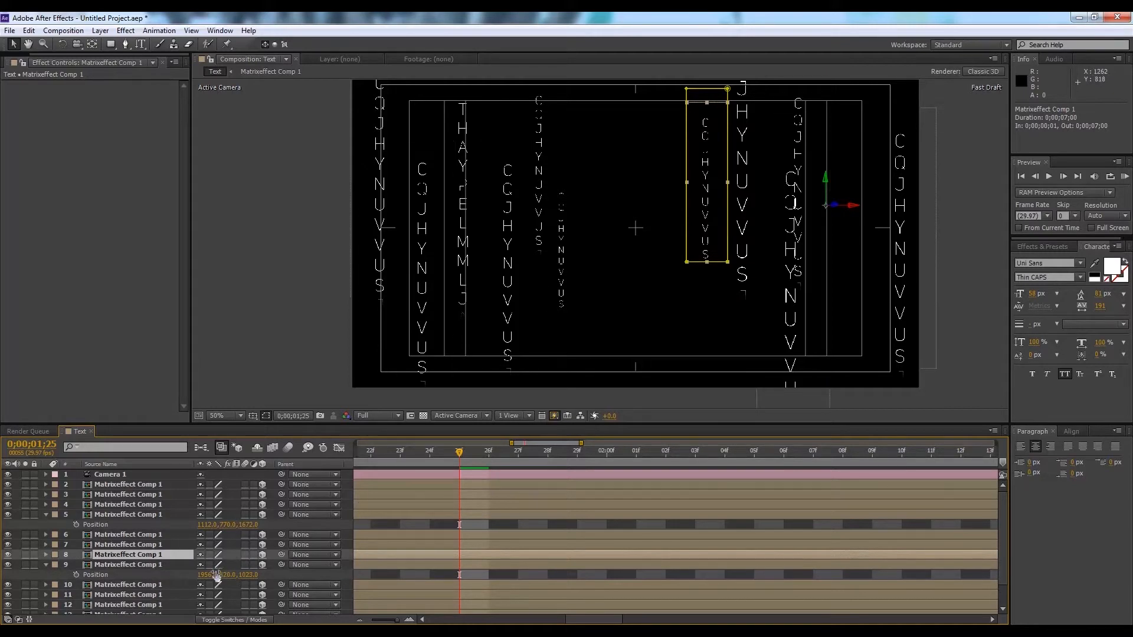
left_click_drag(214, 575, 839, 322)
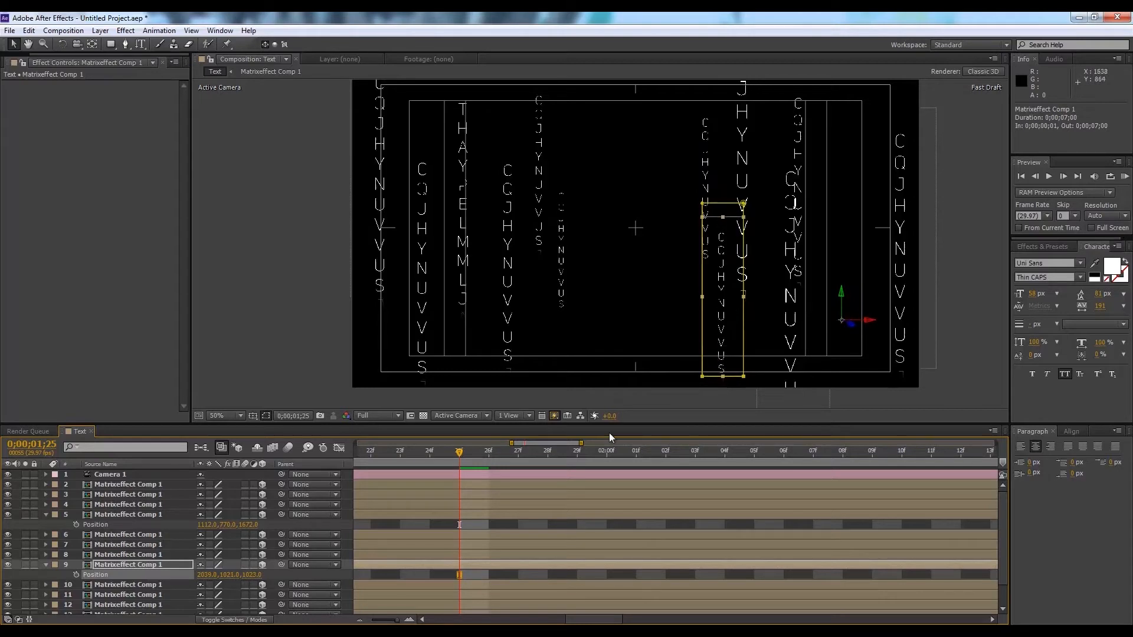
left_click_drag(255, 576, 608, 576)
left_click_drag(542, 499, 547, 499)
left_click_drag(209, 576, 271, 578)
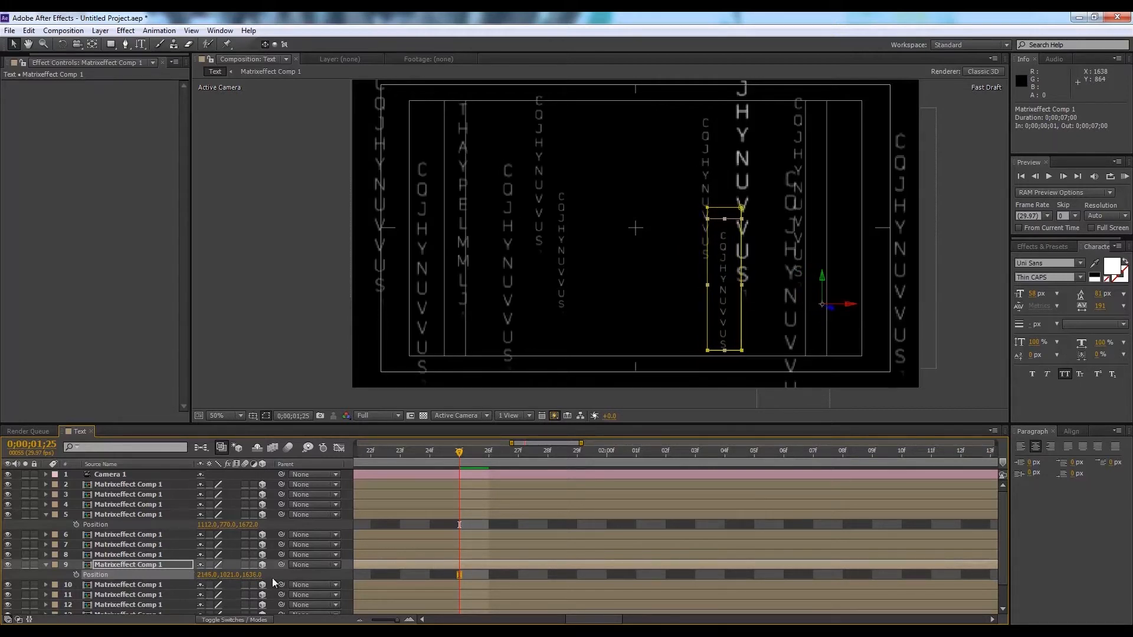
Scrub to 0;00;00;17, fit the full seven seconds in the timeline, and collapse the Position properties of layers 5 and 9
left_click_drag(401, 453, 231, 491)
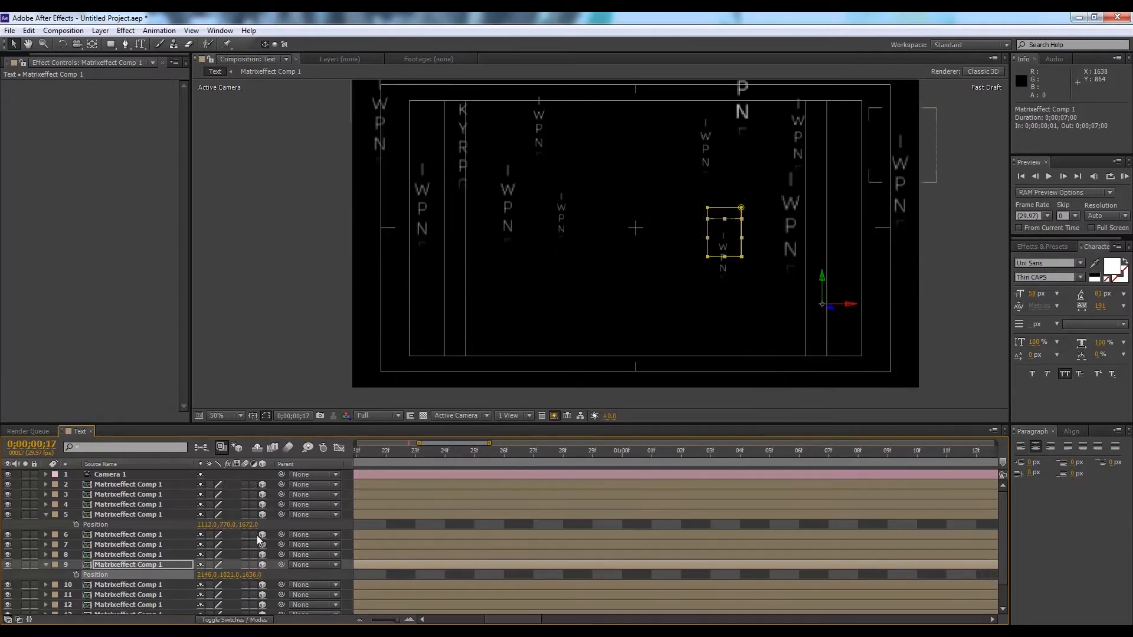
left_click_drag(393, 621, 375, 622)
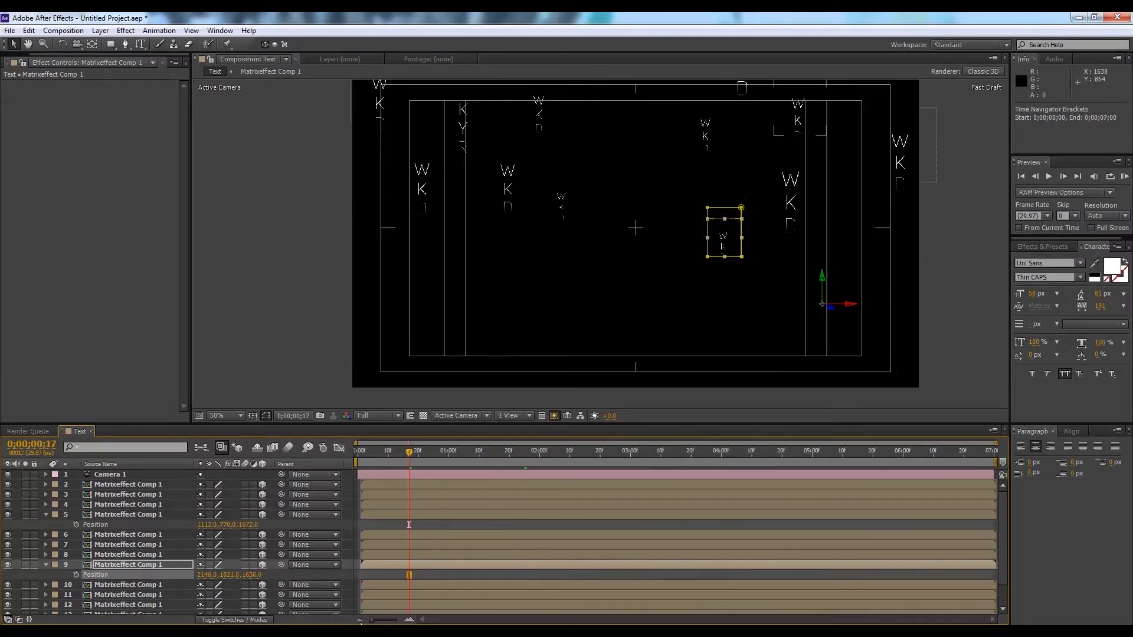
left_click(46, 517)
left_click(50, 555)
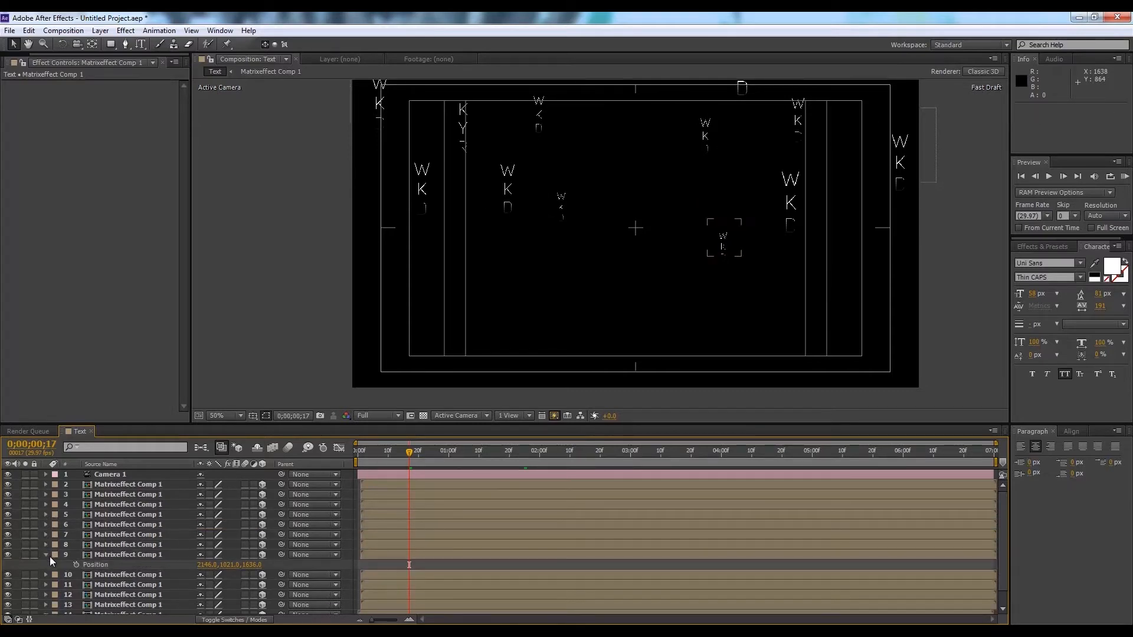
left_click(45, 555)
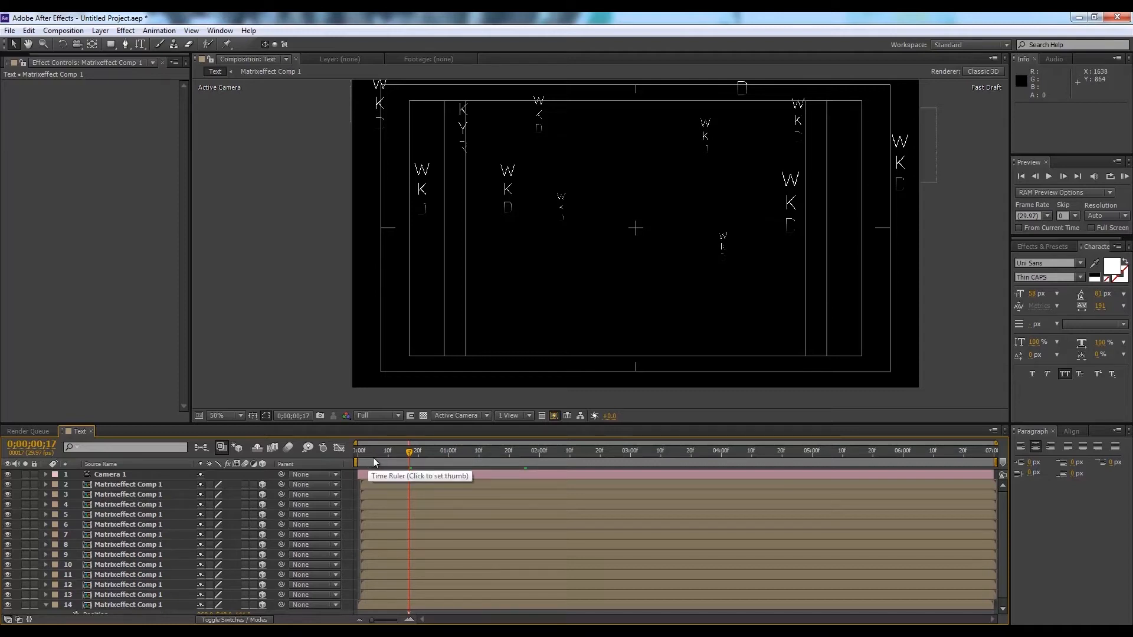
Stagger the start times of column layers 2 to 6 so they begin between frames 2 and 5
left_click(370, 457)
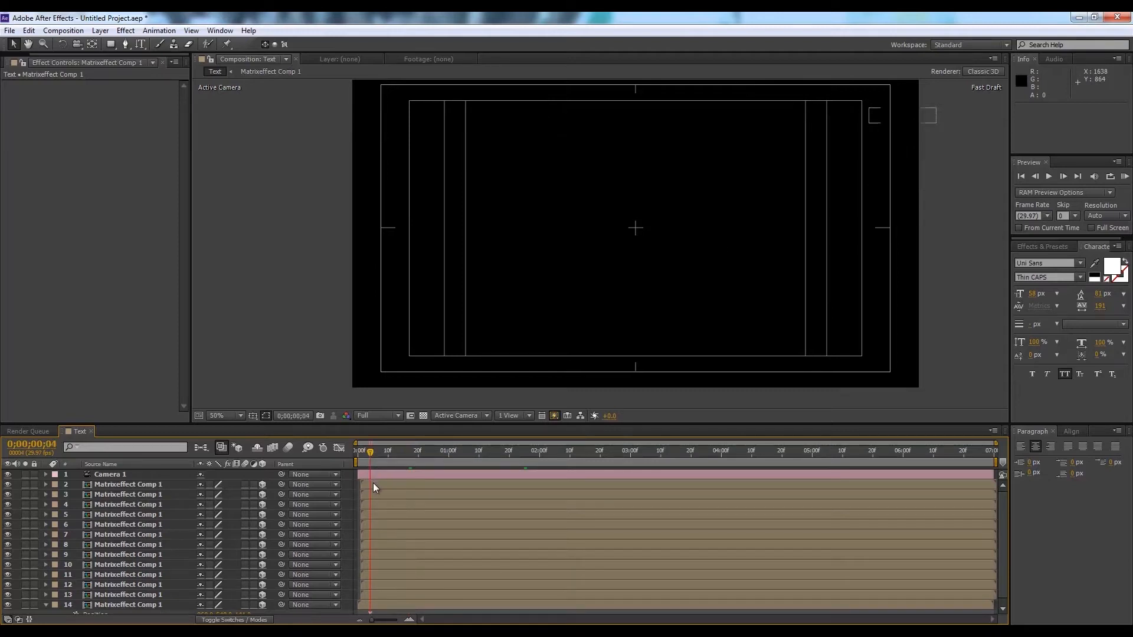
left_click(377, 483)
left_click_drag(373, 495, 374, 522)
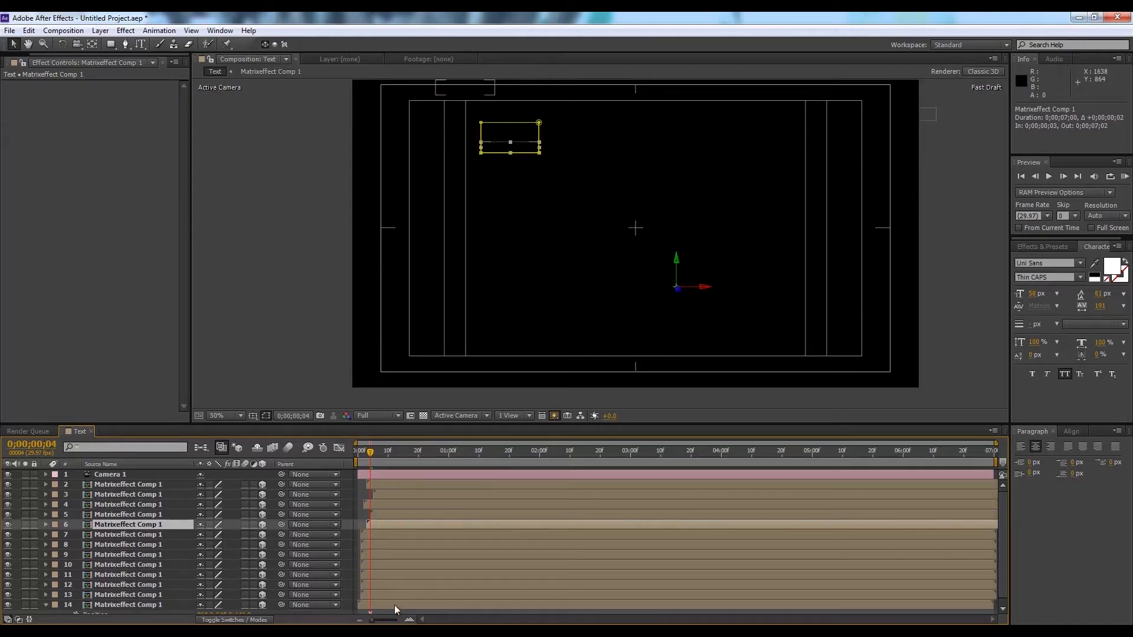
Start column layer 7 at 0;00;00;02 and stagger the starts of the column layers below it by a few frames
left_click_drag(375, 620, 407, 621)
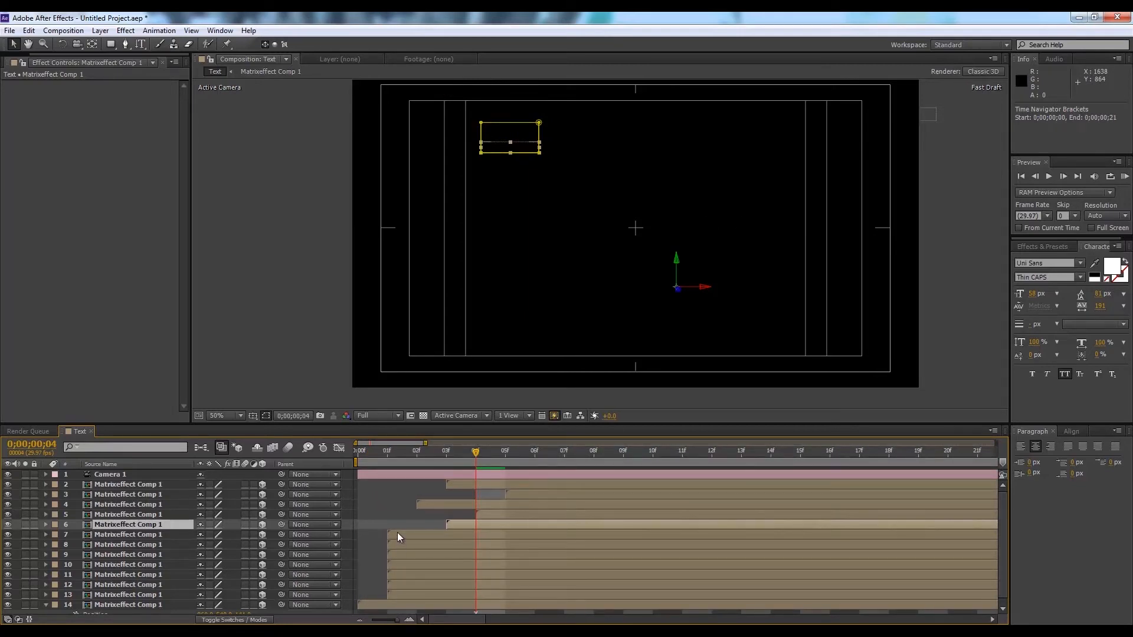
left_click_drag(398, 533, 416, 543)
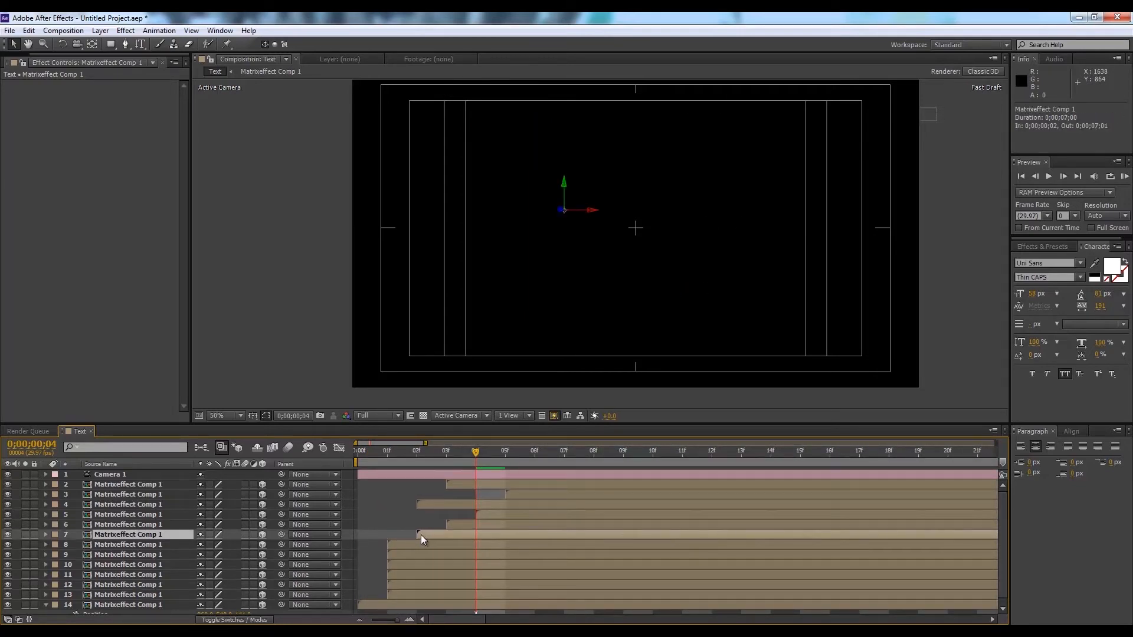
left_click(392, 551)
left_click_drag(393, 551, 429, 588)
left_click(396, 546)
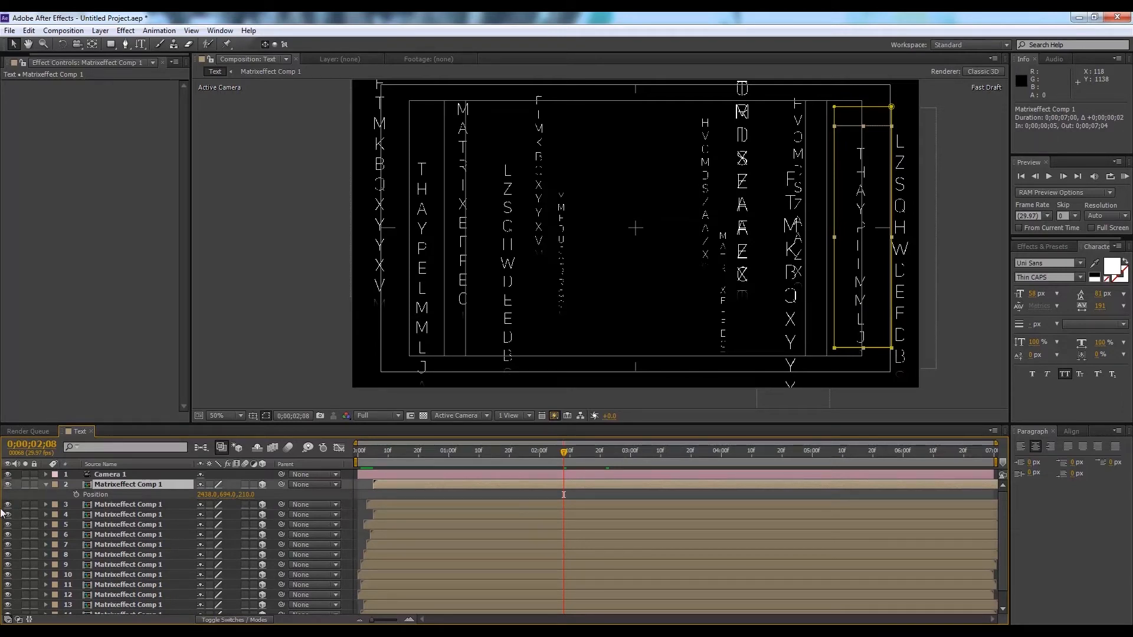
Collapse the Position property of column layer 2 and select the Camera 1 layer
left_click(46, 485)
scroll(102, 515, "down", 2)
scroll(103, 516, "up", 2)
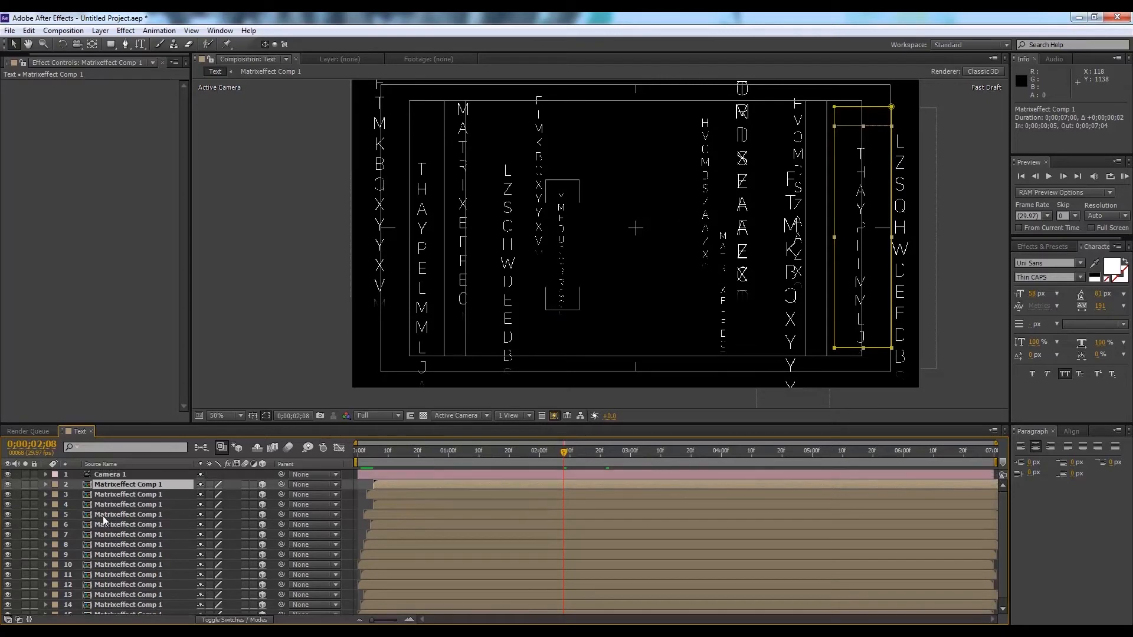
left_click(135, 474)
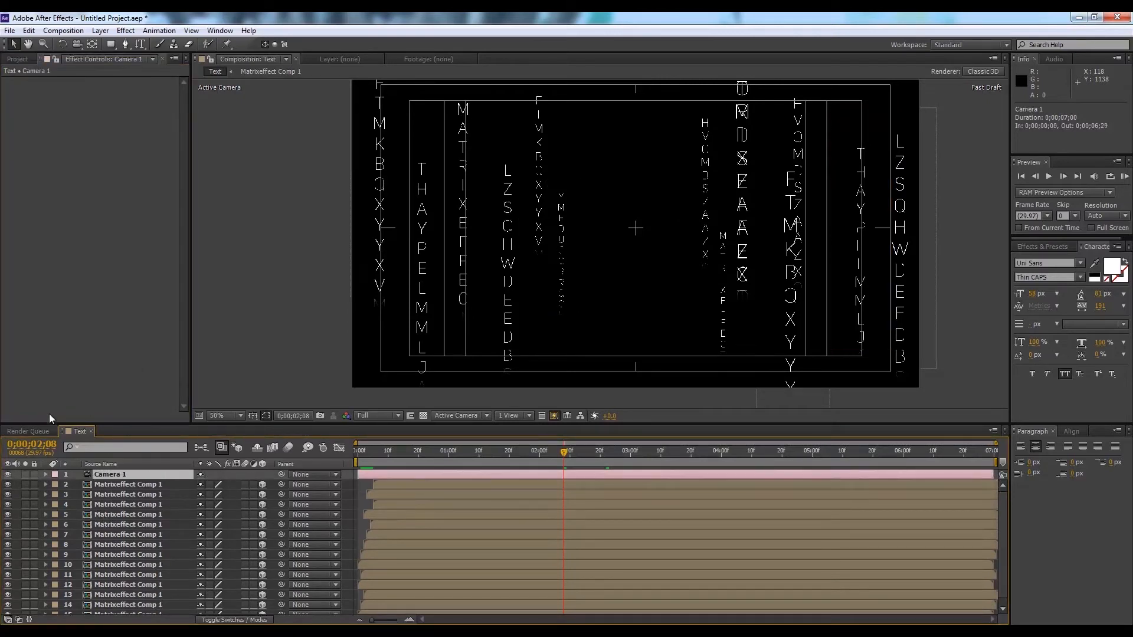
Create a new composition named Main comp with the HDTV 1080 29.97 preset and a duration of 0;00;07;00
left_click(21, 59)
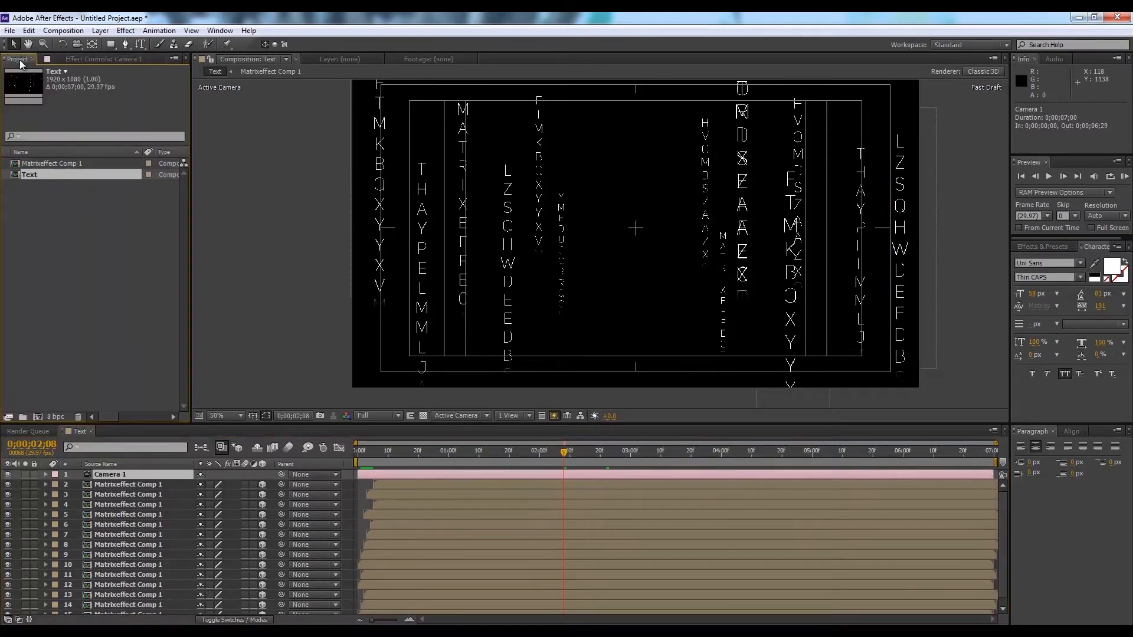
left_click(38, 417)
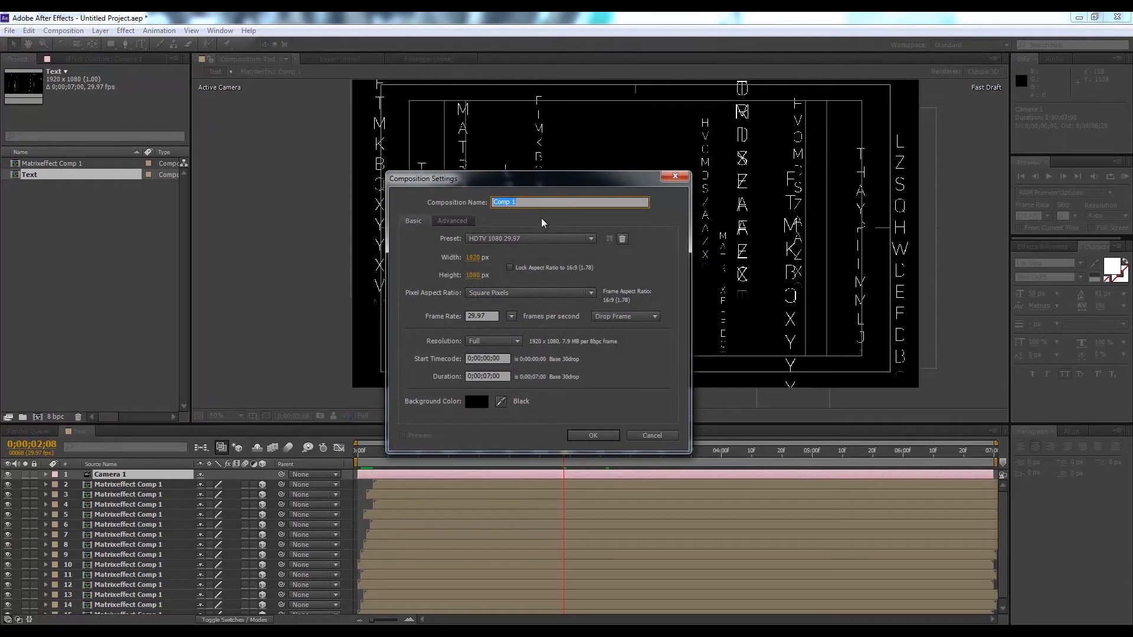
type("Main c")
key("Return")
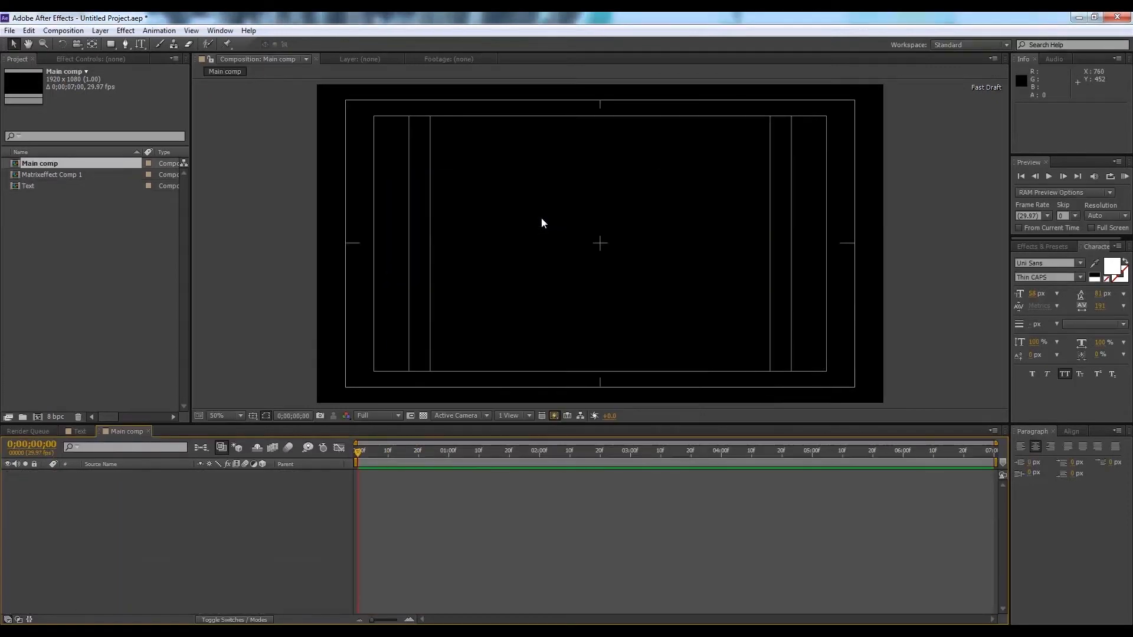
Add a horizontal text layer reading MATRIX and place it near the frame centre at Position 954, 562
left_click(141, 45)
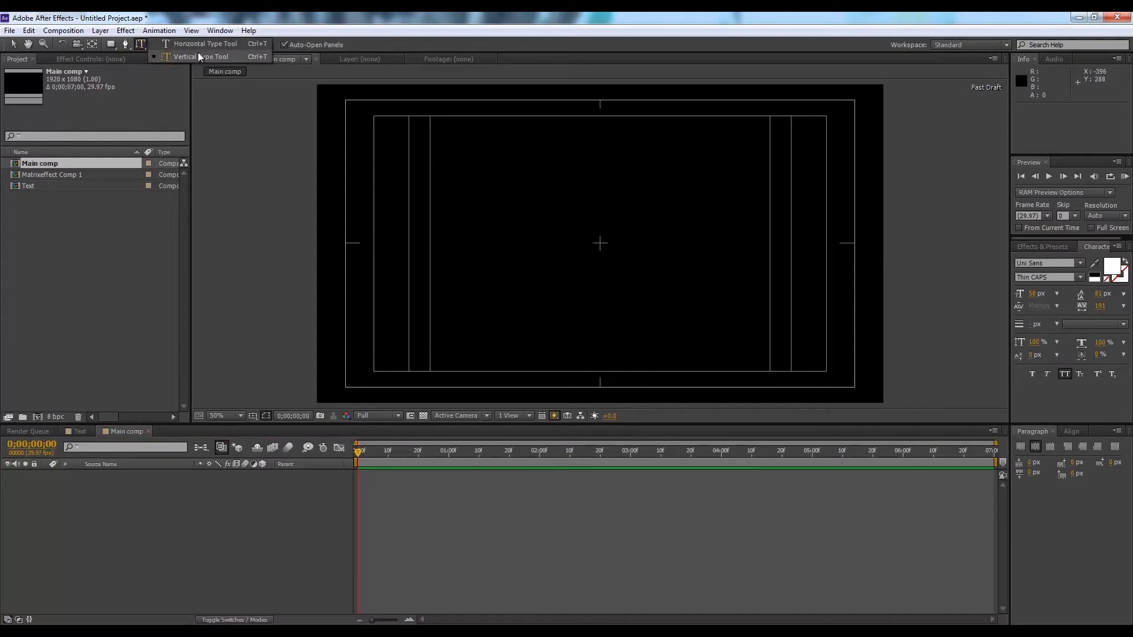
left_click(550, 233)
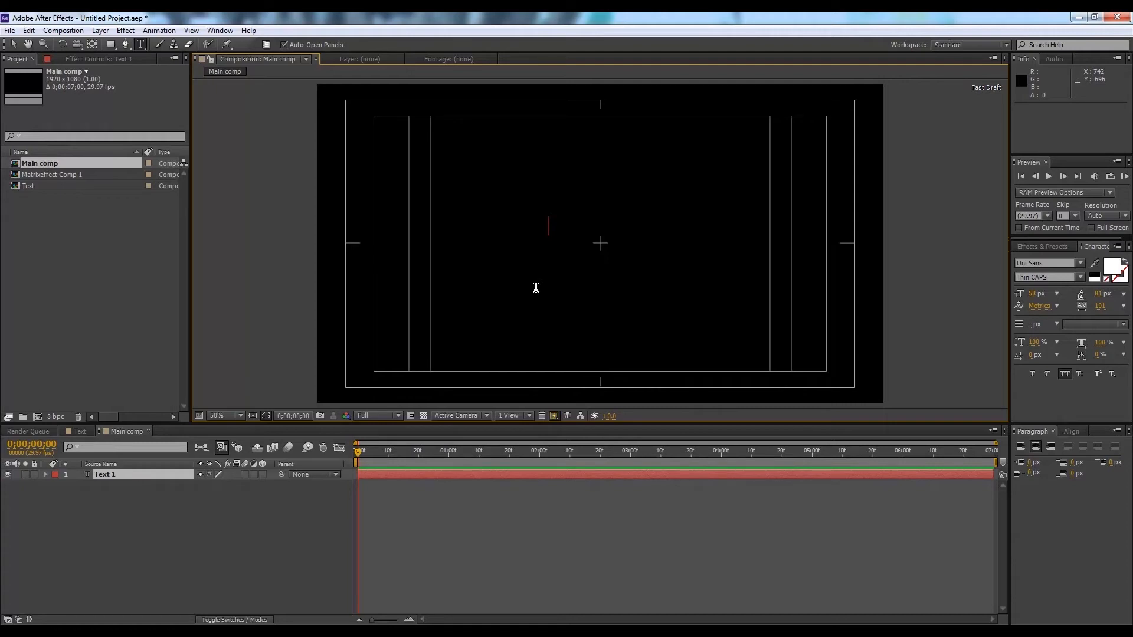
type("MATRIX")
left_click(183, 488)
left_click(120, 476)
key("v")
left_click_drag(564, 231, 615, 249)
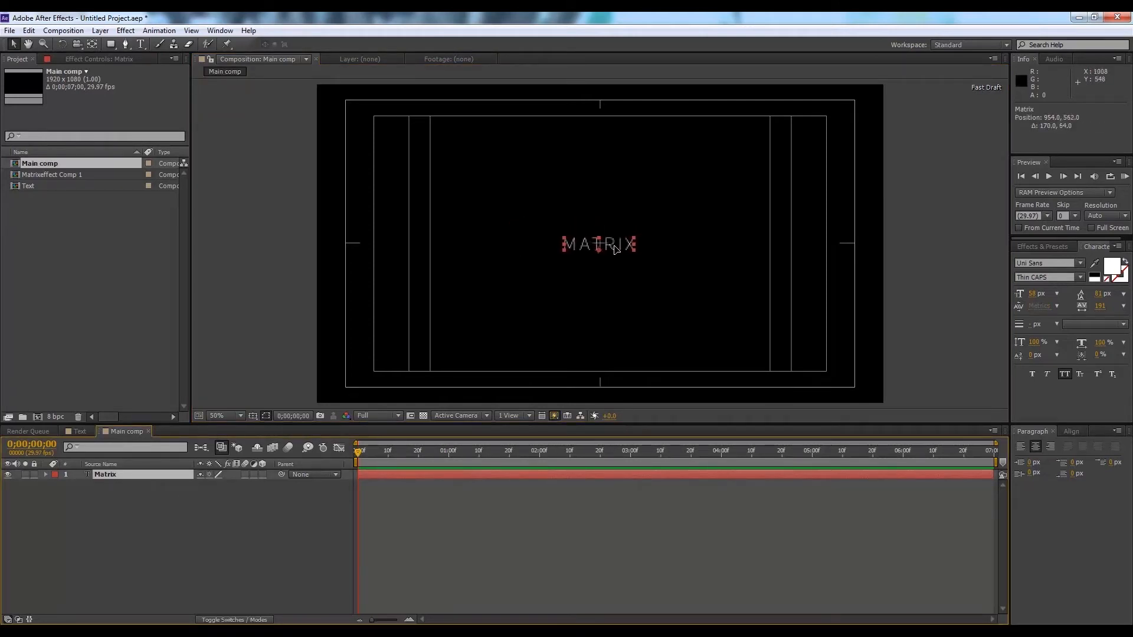
Set the MATRIX title to the Heavy CAPS style, enlarge its font size, and nudge it back toward the frame centre
left_click(1083, 278)
left_click(1074, 324)
left_click(830, 275)
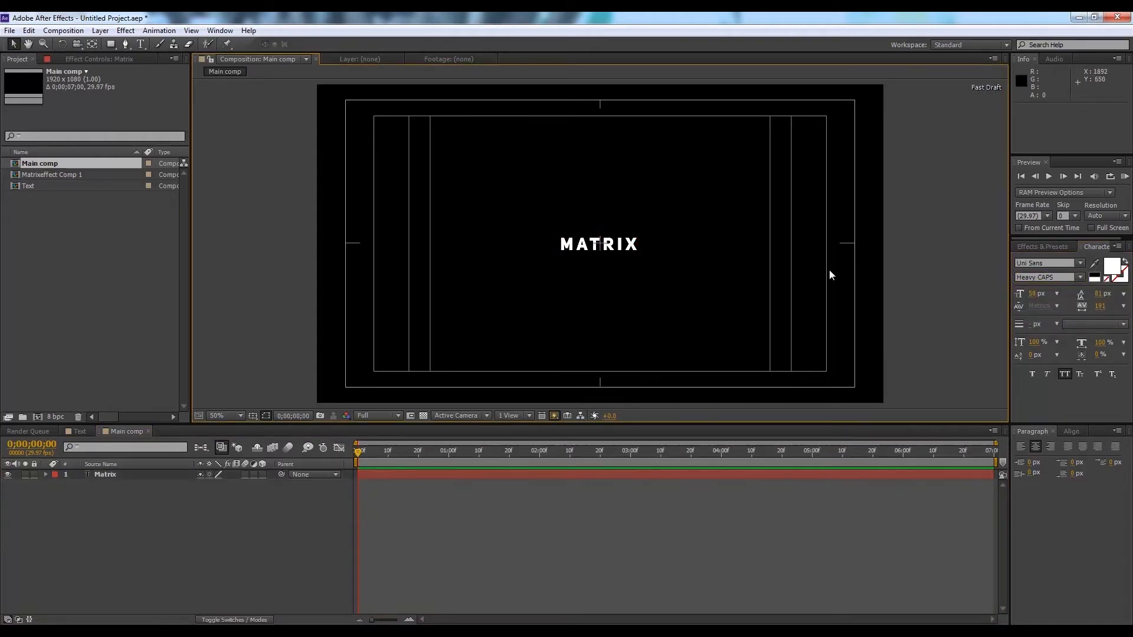
left_click(628, 244)
left_click_drag(1030, 295, 1080, 296)
left_click_drag(658, 231, 660, 230)
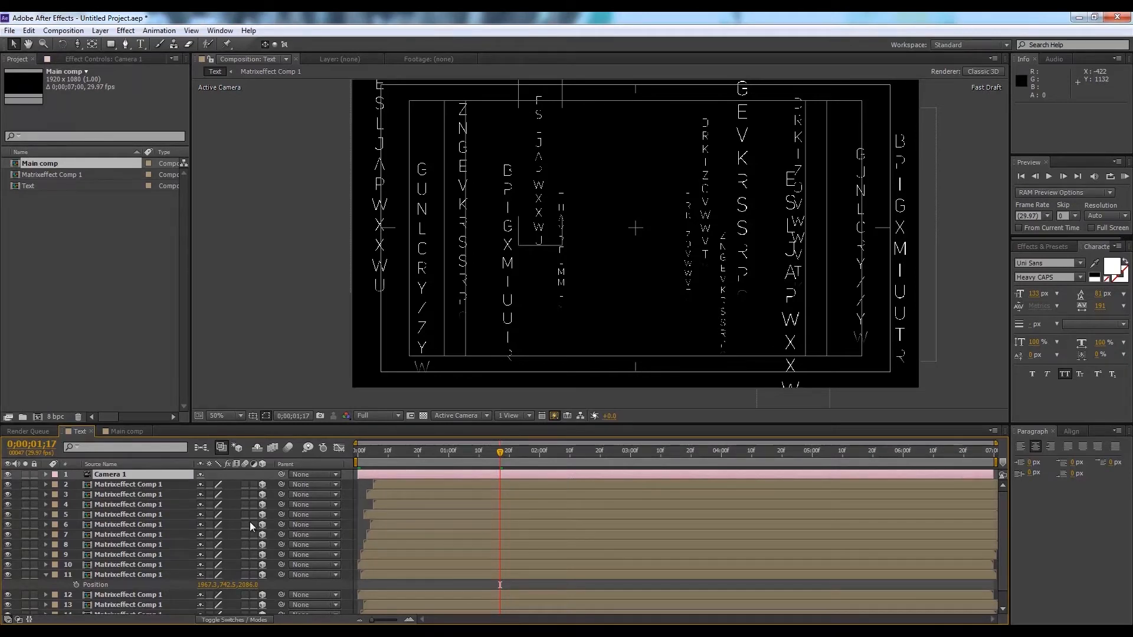
Set keyframes for Camera 1's Point of Interest, Position and Z Rotation at 0;00;02;15 in the Text composition
left_click(44, 475)
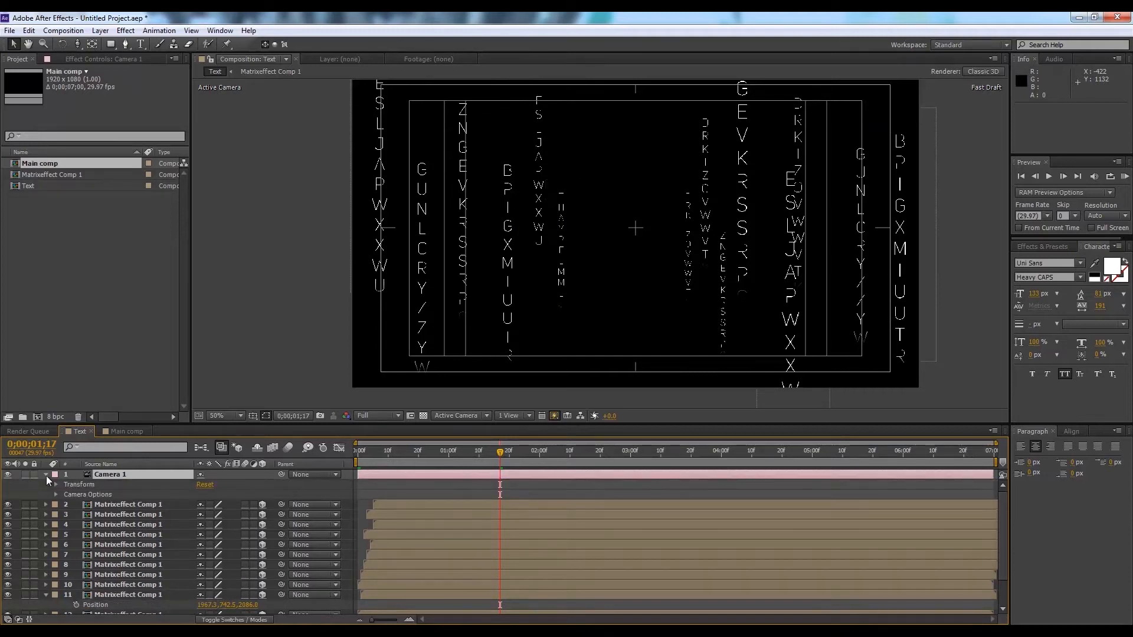
left_click(537, 455)
mouse_move(537, 454)
left_mouse_down()
mouse_move(387, 468)
mouse_move(561, 472)
mouse_move(540, 470)
left_mouse_up()
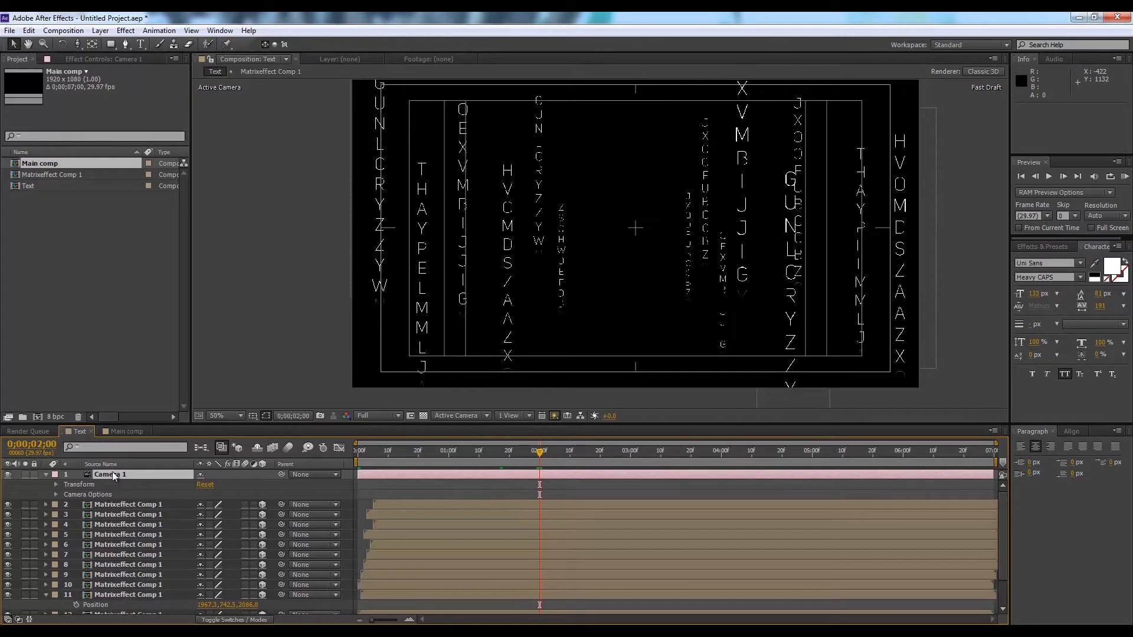
left_click(56, 485)
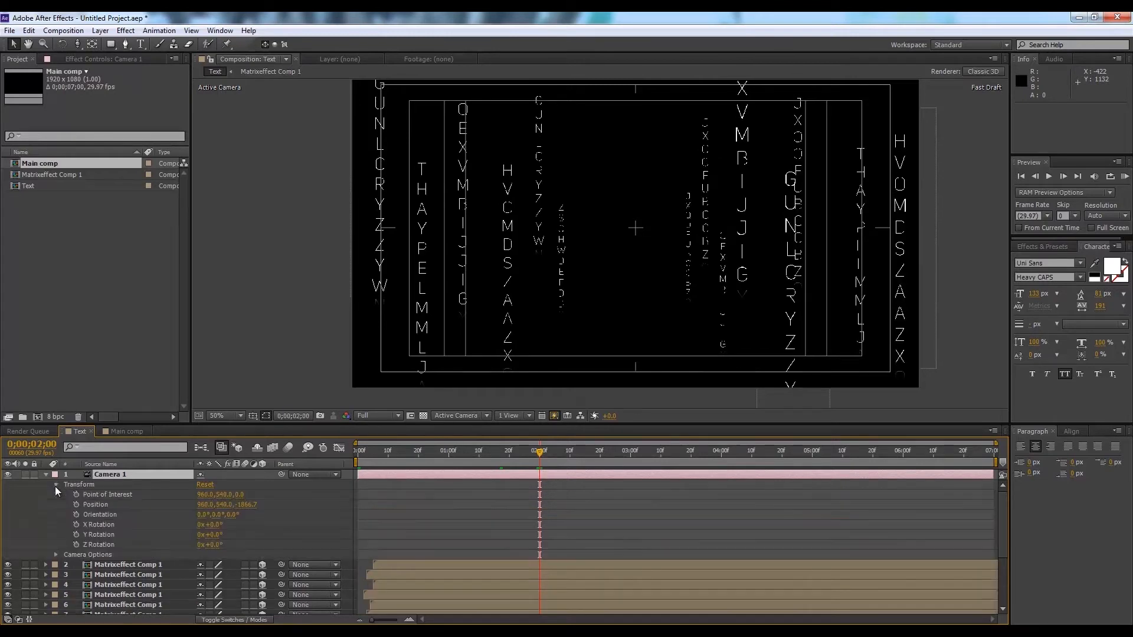
left_click(584, 452)
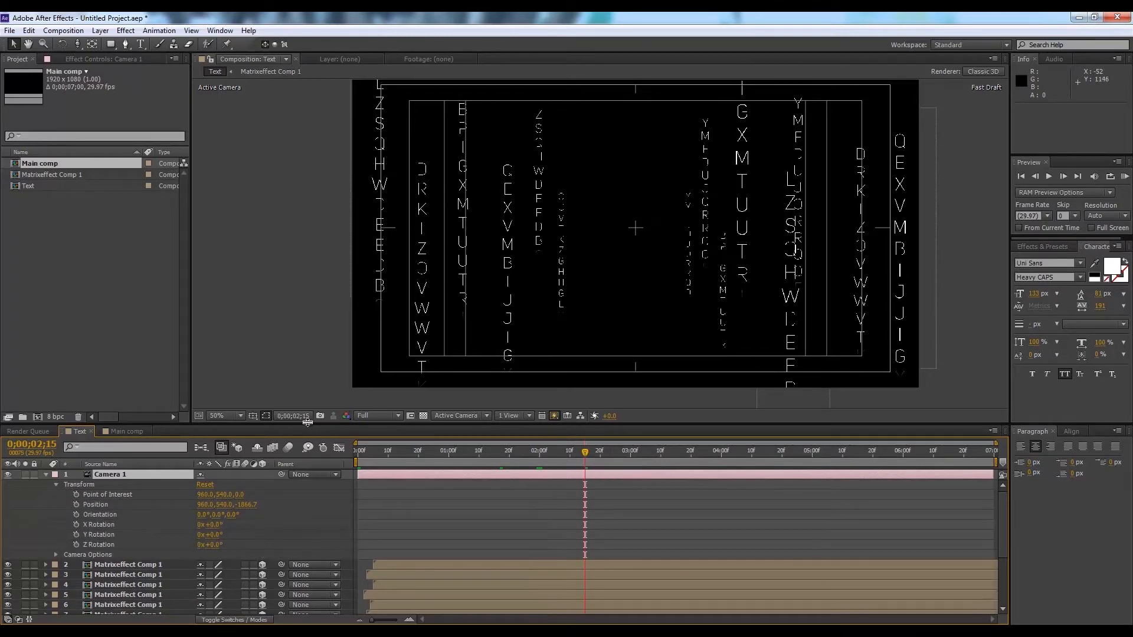
left_click(76, 545)
mouse_move(236, 631)
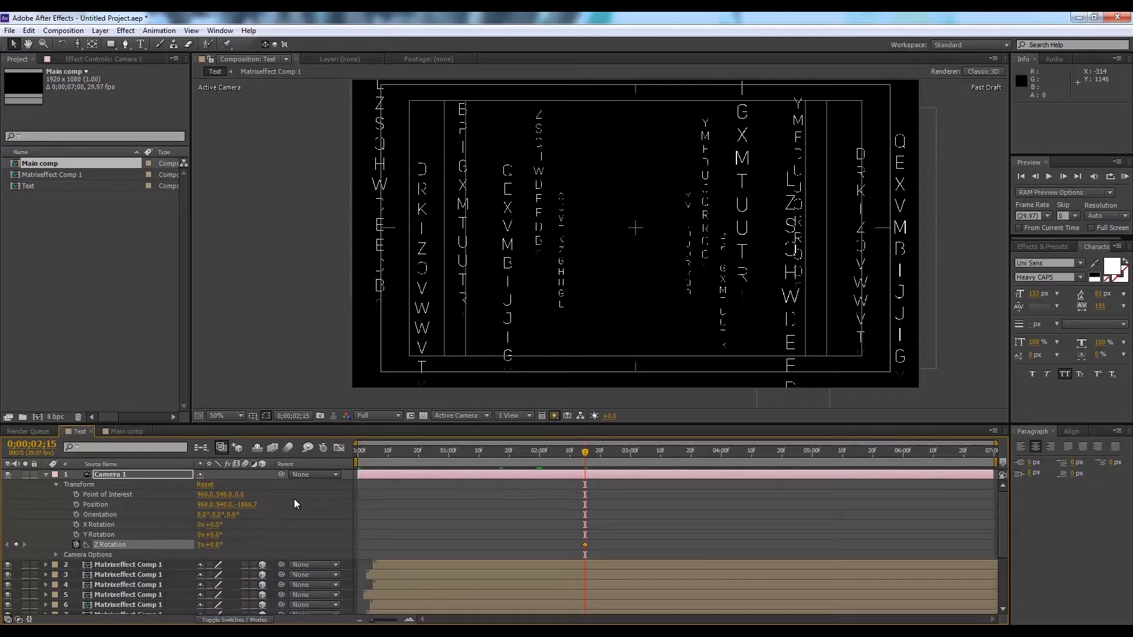
left_click(73, 505)
left_click(76, 495)
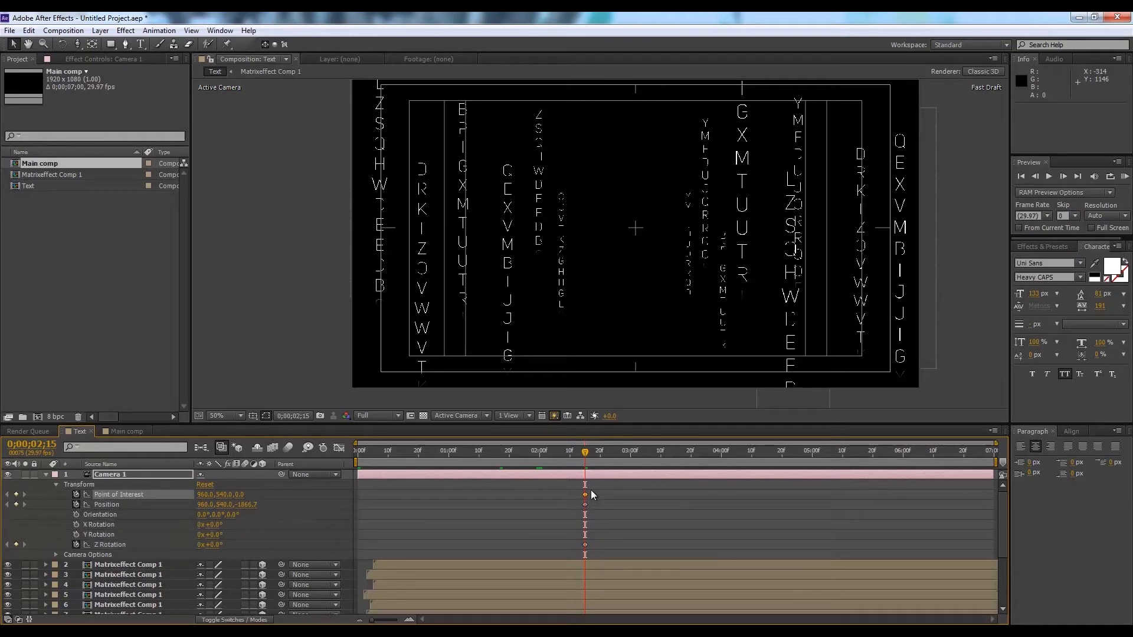
Add a Z Rotation keyframe of 263° to Camera 1 at 0;00;00;11 and preview the spin up to 0;00;02;15
left_click_drag(455, 457, 389, 463)
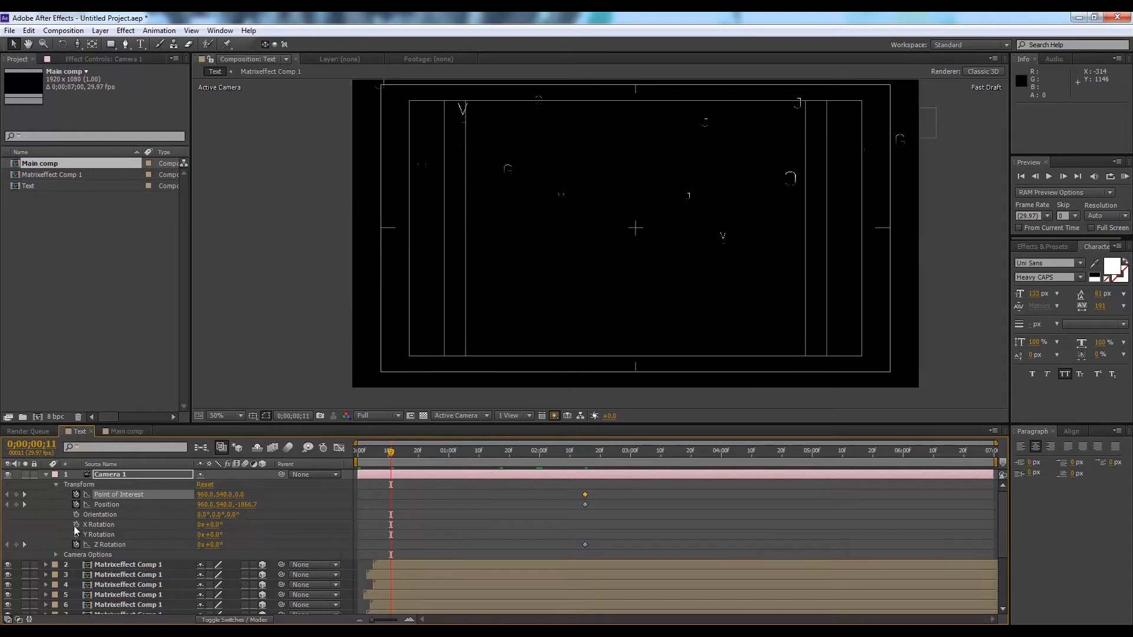
left_click(126, 475)
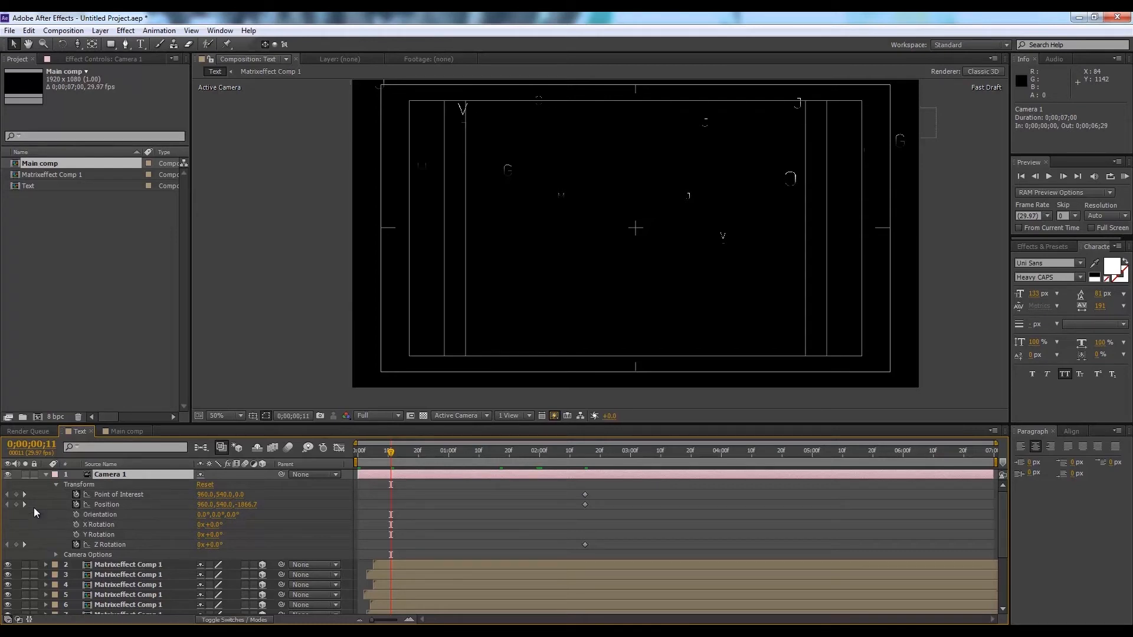
left_click(16, 545)
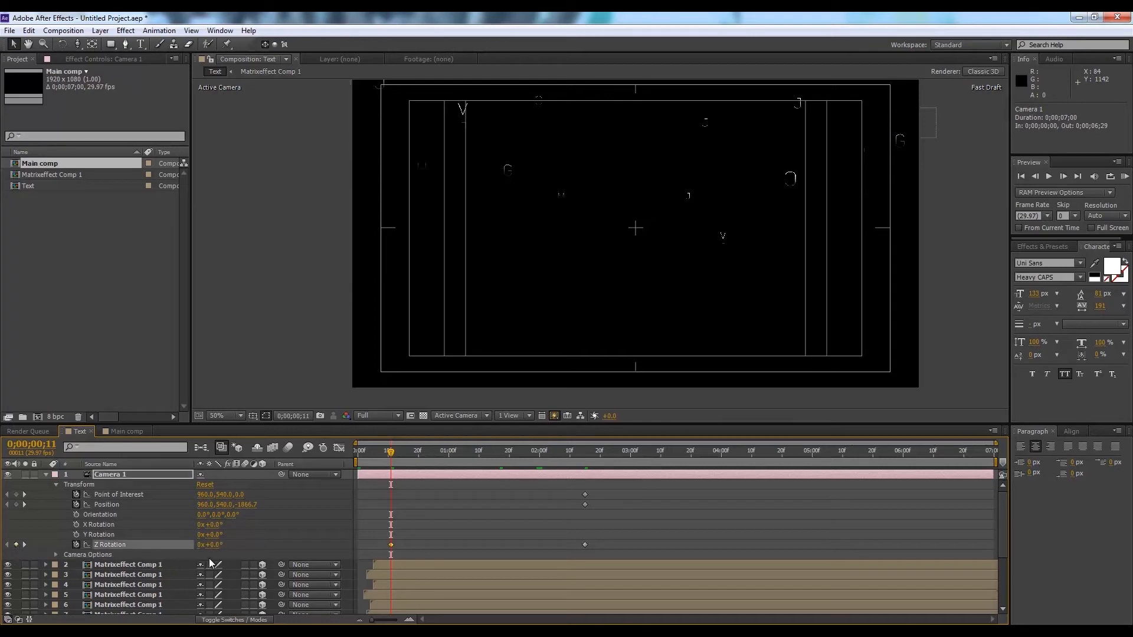
left_click_drag(214, 552, 334, 512)
left_click_drag(389, 449, 585, 478)
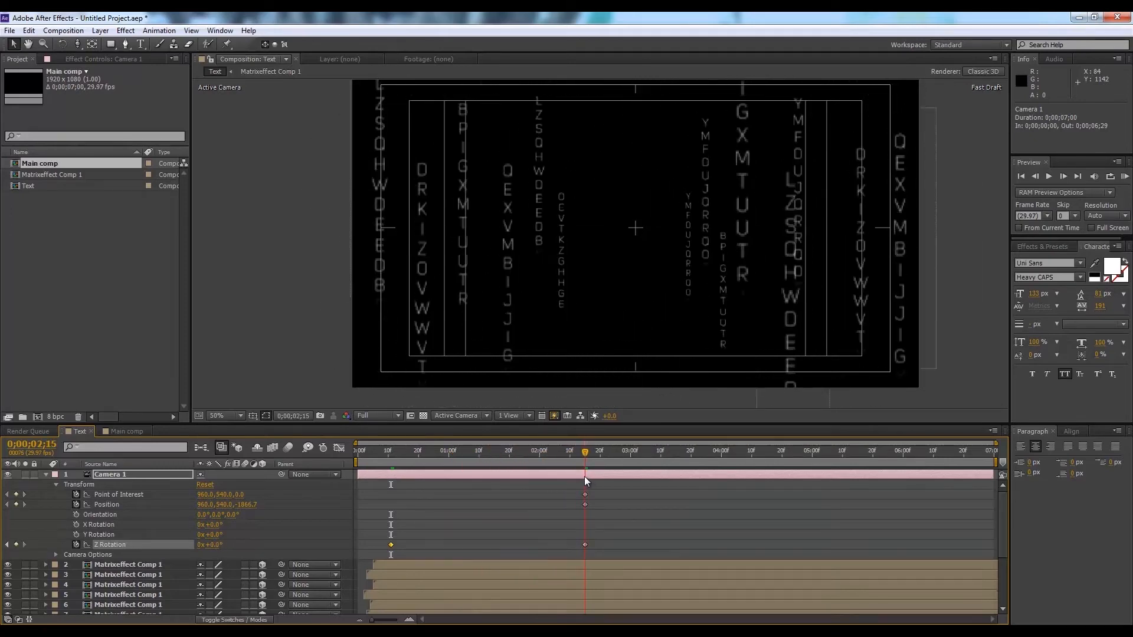
Add Position and Point of Interest keyframes to Camera 1 at 0;00;00;11
left_click_drag(584, 477, 391, 481)
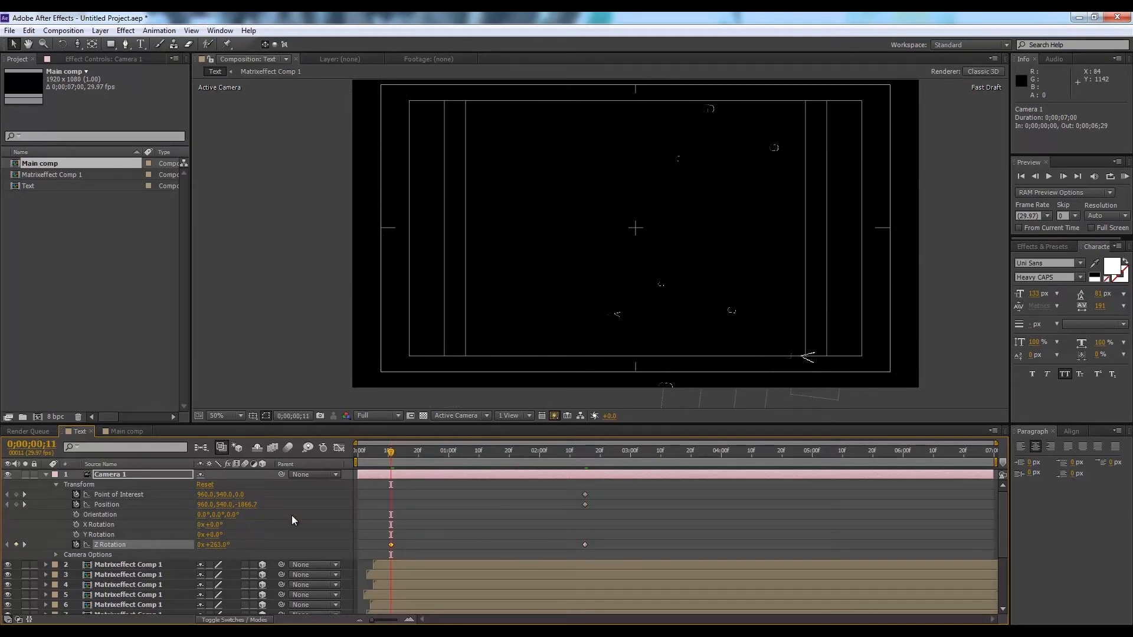
left_click(16, 505)
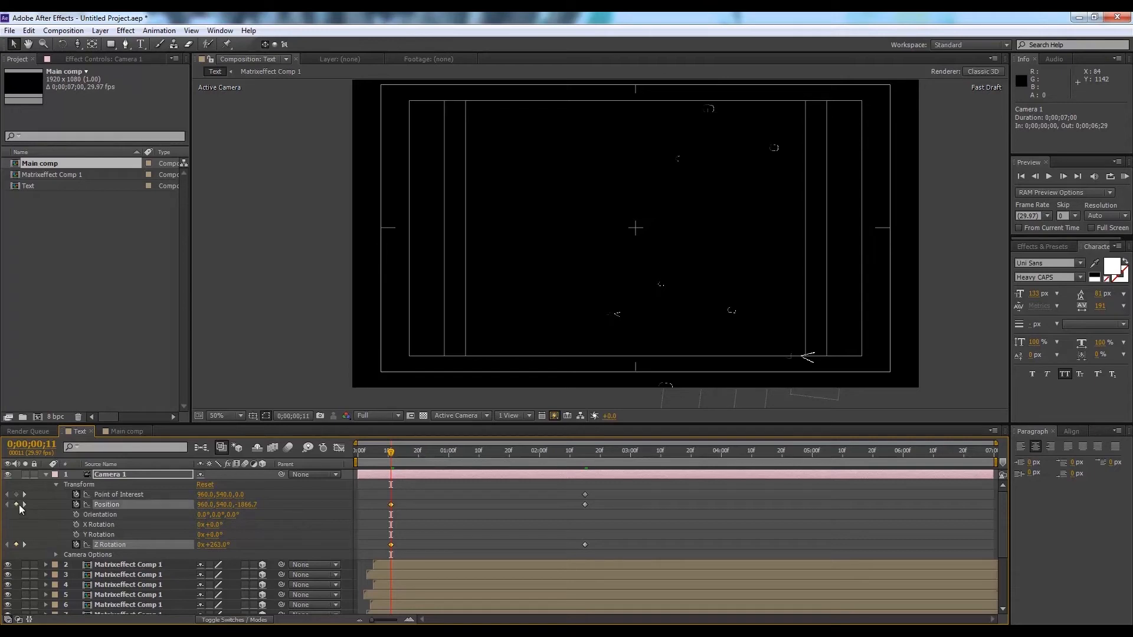
left_click(16, 495)
Move Camera 1 forward through the text columns at 0;00;02;15 to Position 960, 540, 86 and Point of Interest 960, 540, 57.8
left_click(585, 459)
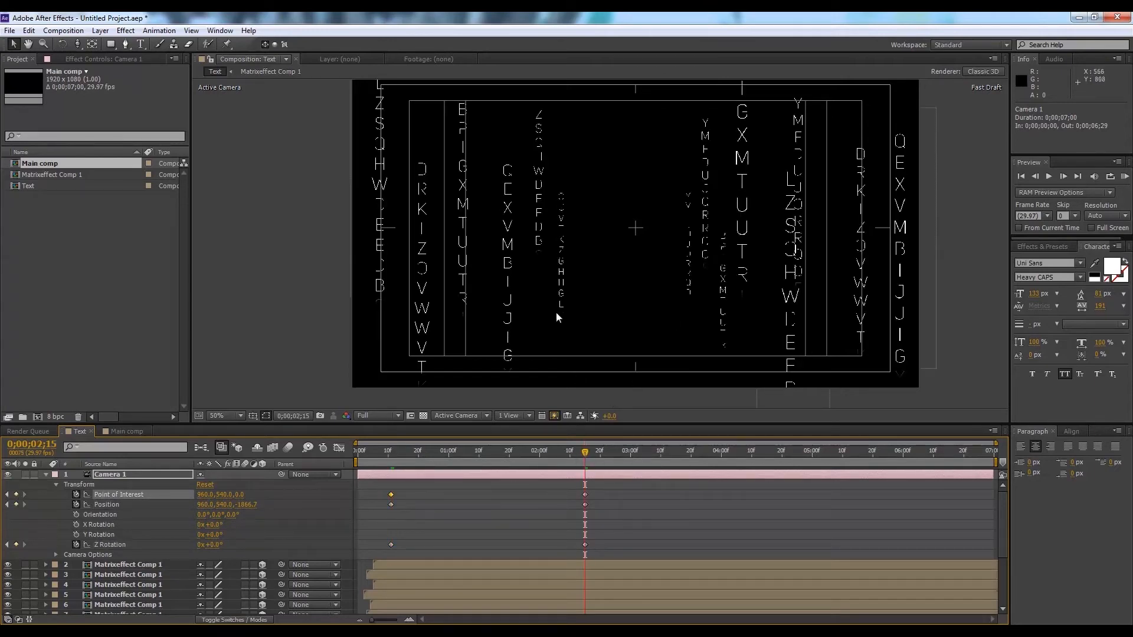
key("c")
left_click_drag(633, 287, 657, 223)
left_click_drag(651, 267, 688, 106)
left_click_drag(652, 246, 644, 223)
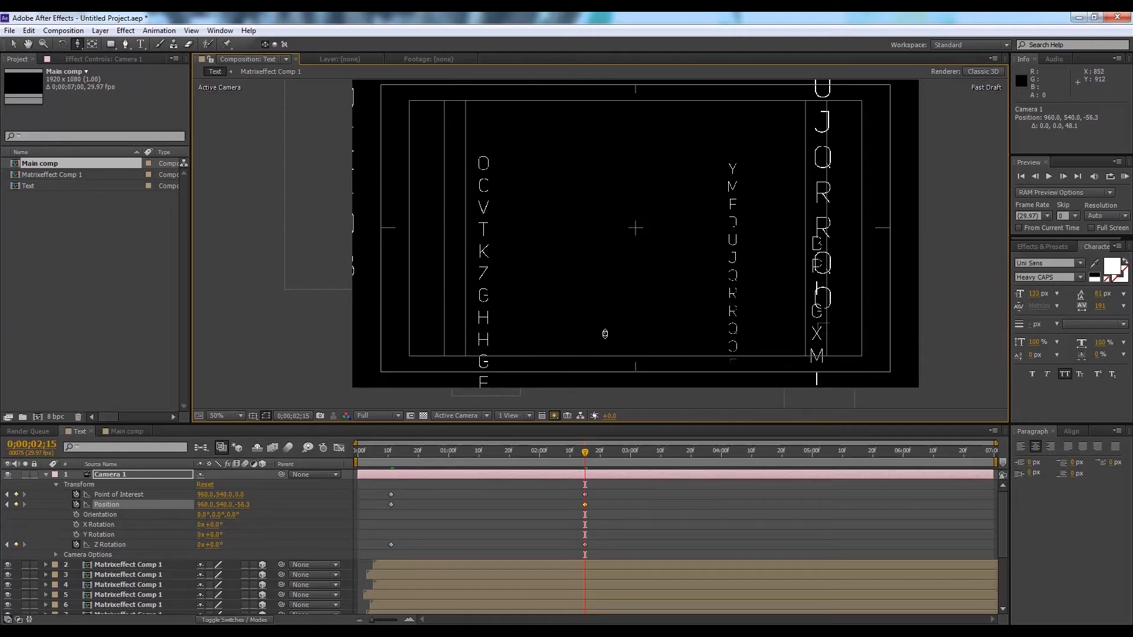
left_click_drag(619, 288, 598, 226)
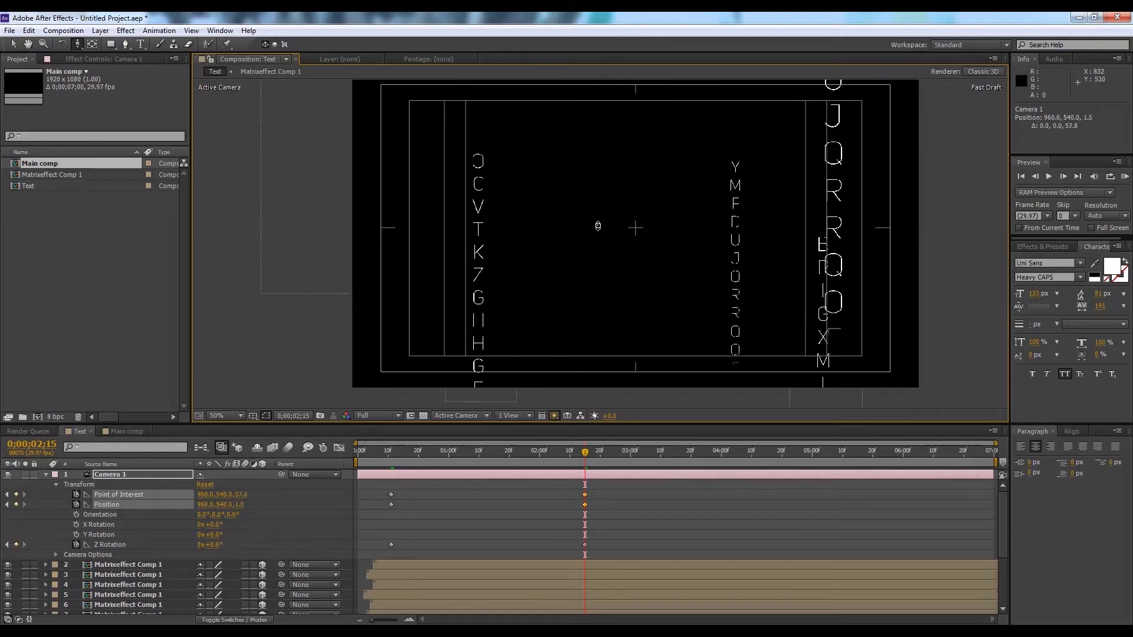
left_click_drag(640, 267, 506, 296)
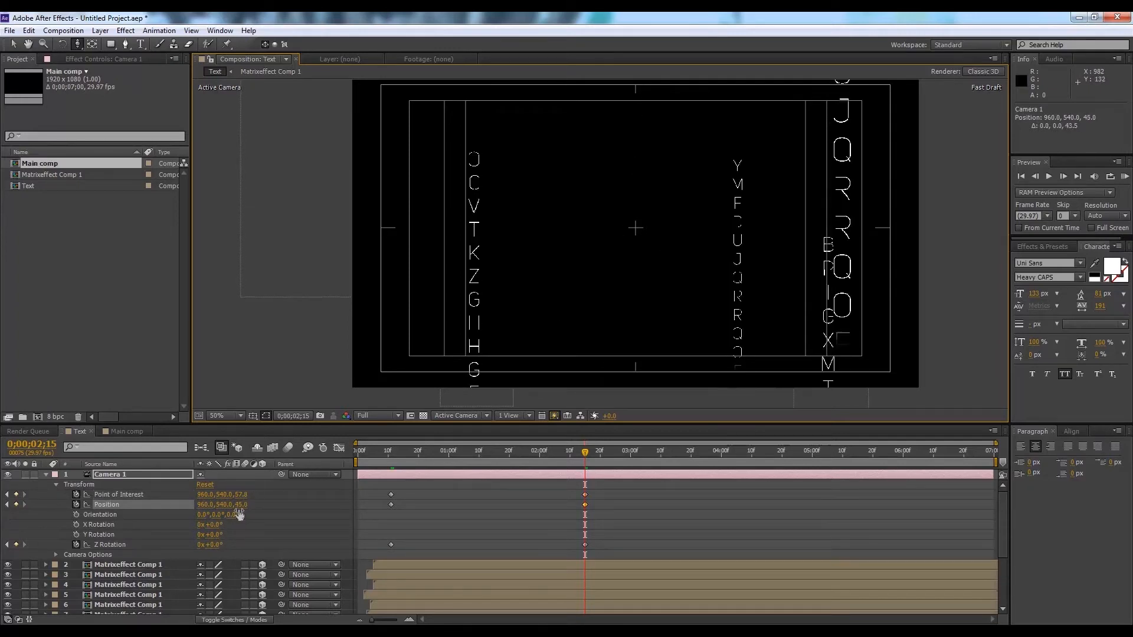
mouse_move(242, 505)
left_mouse_down()
mouse_move(230, 505)
mouse_move(277, 485)
mouse_move(217, 483)
mouse_move(248, 475)
mouse_move(260, 508)
left_mouse_up()
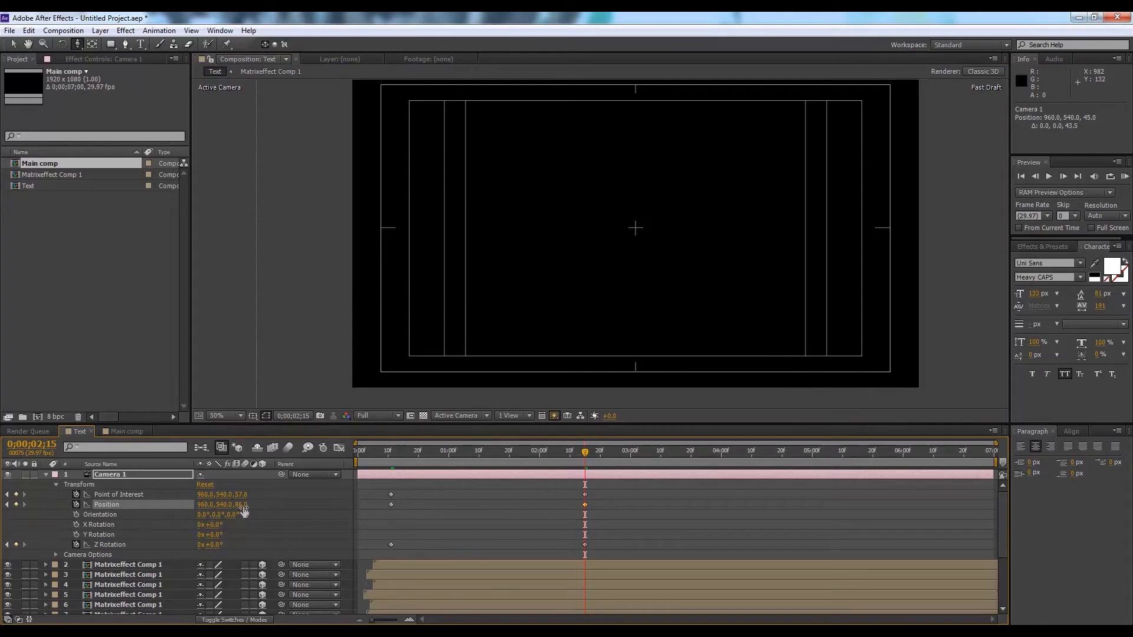
Delete both of Camera 1's Z Rotation keyframes and set its Z Rotation to 0°
left_click_drag(425, 466, 381, 548)
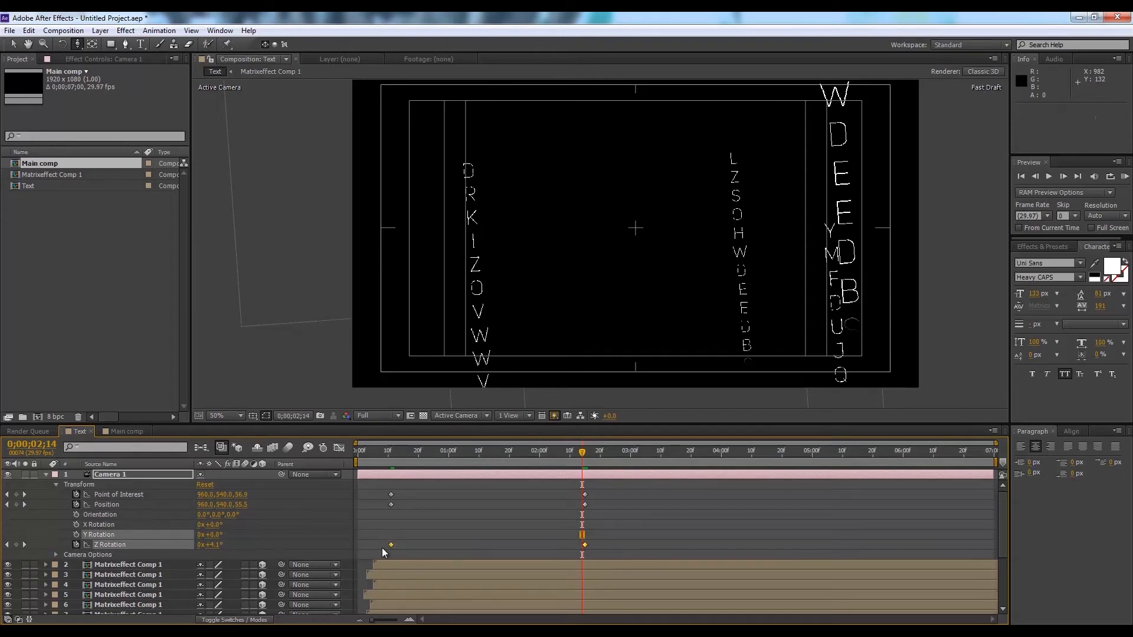
key("Delete")
left_click_drag(451, 452, 592, 479)
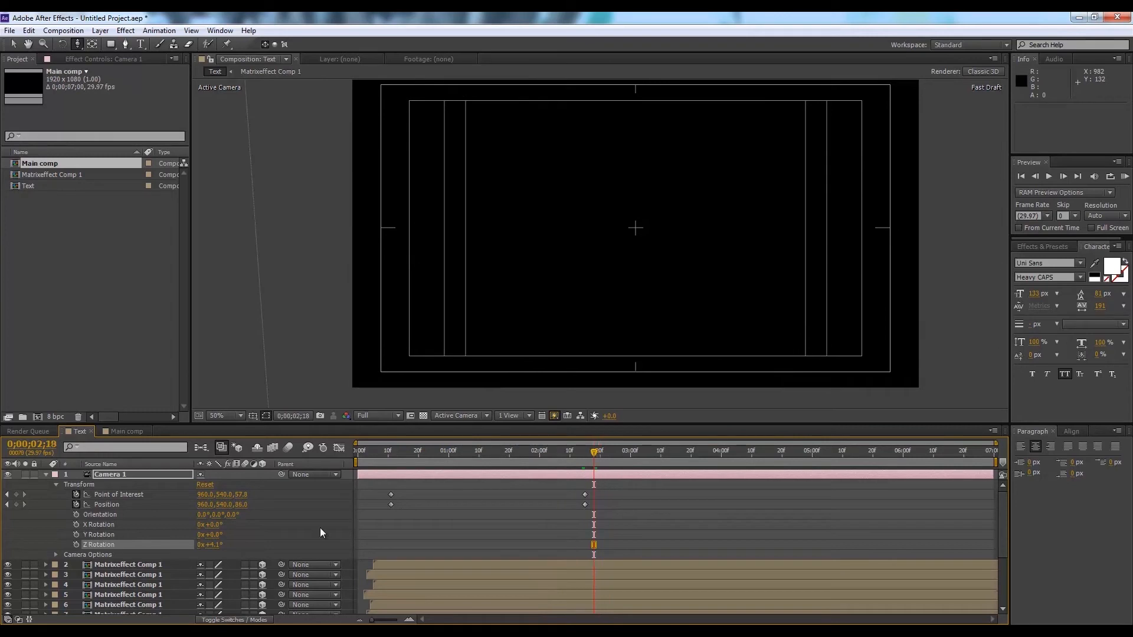
left_click(282, 548)
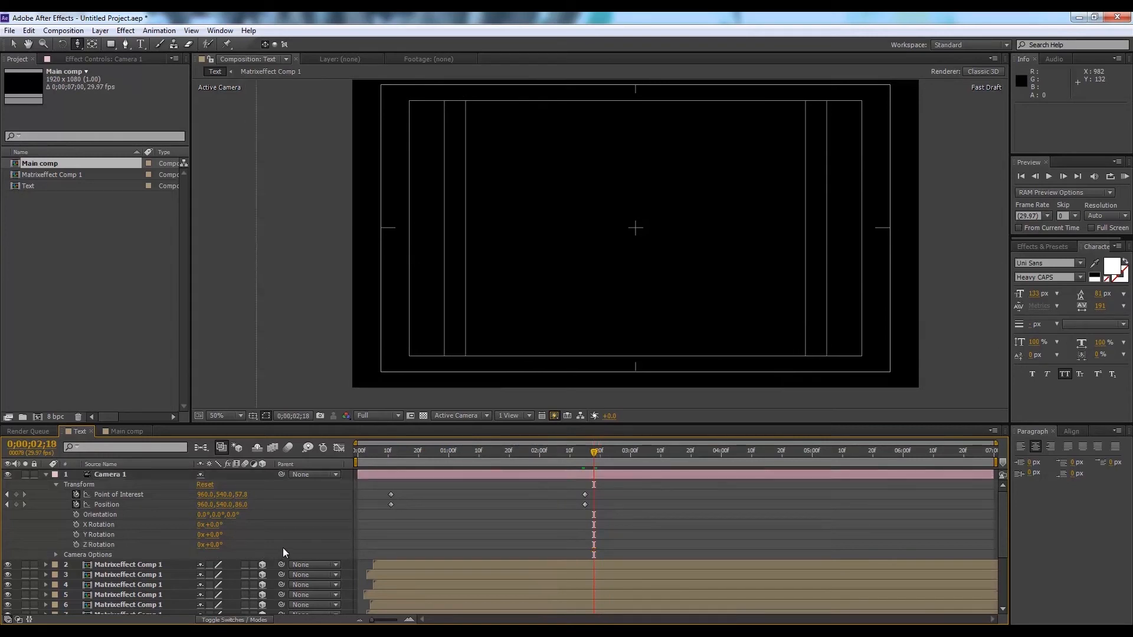
Duplicate the upper-left text column at 0;00;01;15 and place the copy lower and farther back at Position 915.4, 815.1, 941
left_click_drag(416, 458, 494, 484)
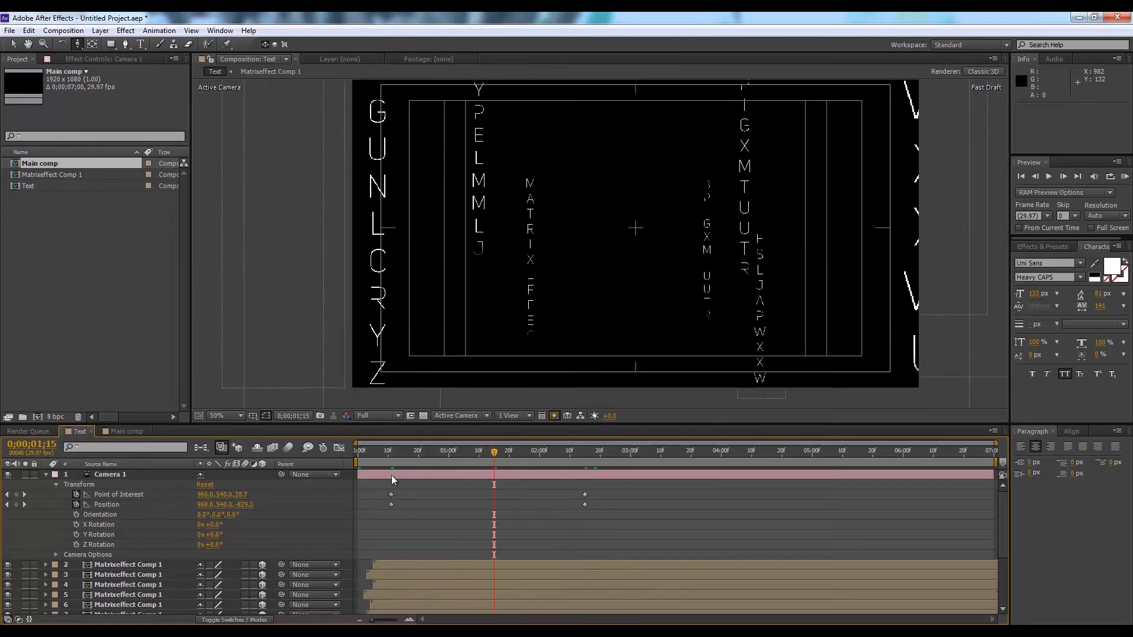
left_click(124, 565)
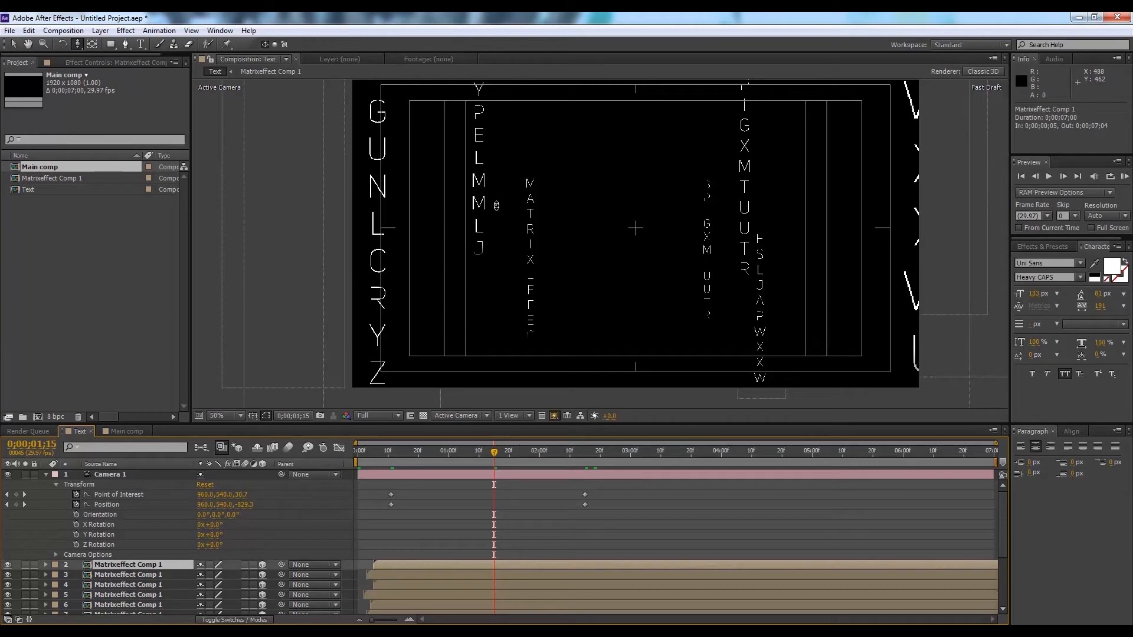
left_click(495, 208)
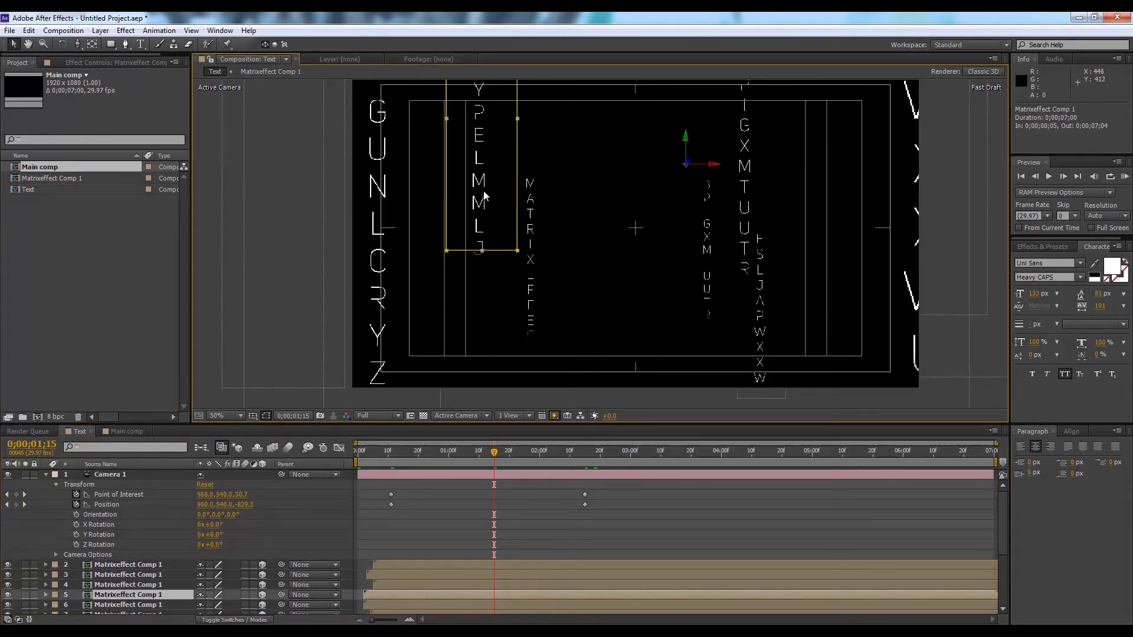
left_click_drag(481, 186, 429, 340)
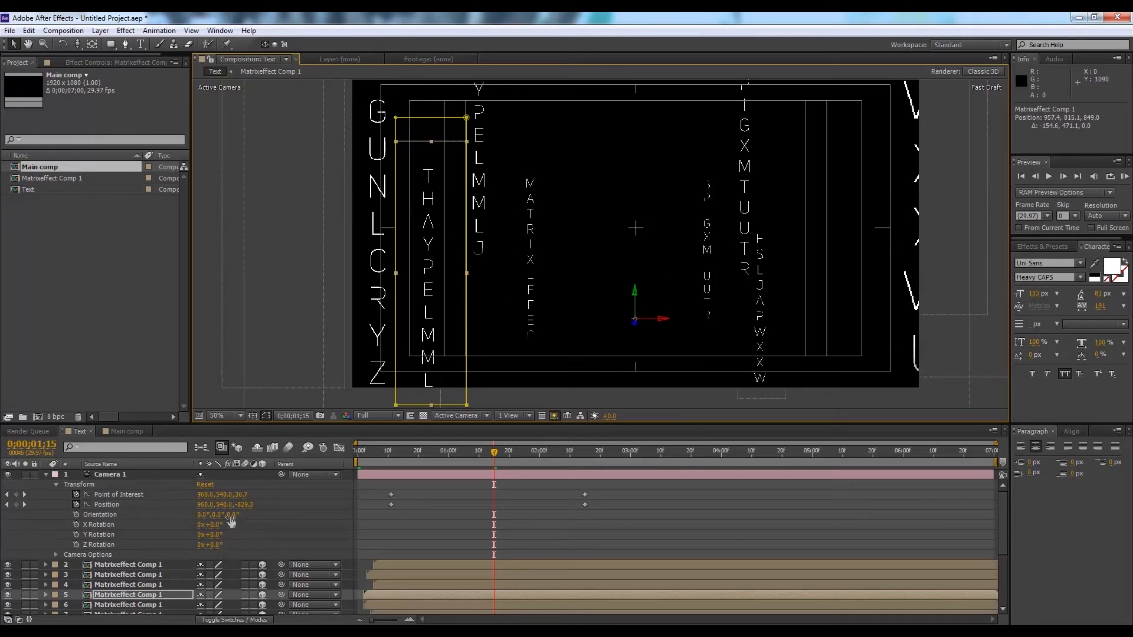
key("p")
left_click_drag(252, 605, 264, 604)
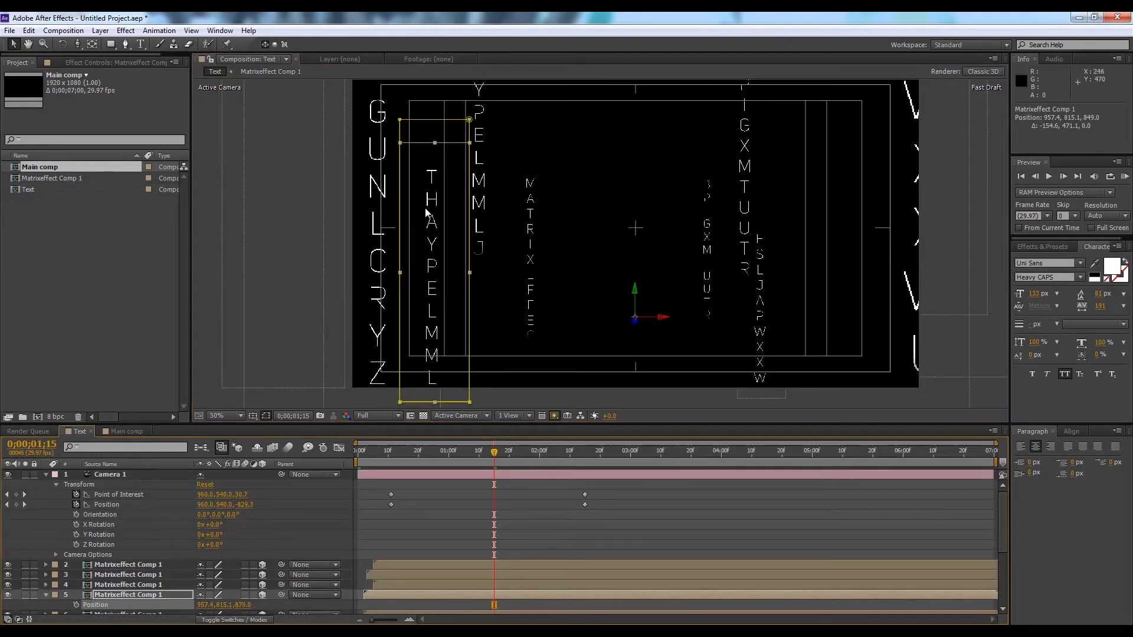
left_click_drag(250, 606, 288, 606)
left_click_drag(204, 606, 178, 605)
Shift the lower-right text column slightly right and place a duplicate above it at Position 2473.5, 445.2, 1636
left_click(762, 356)
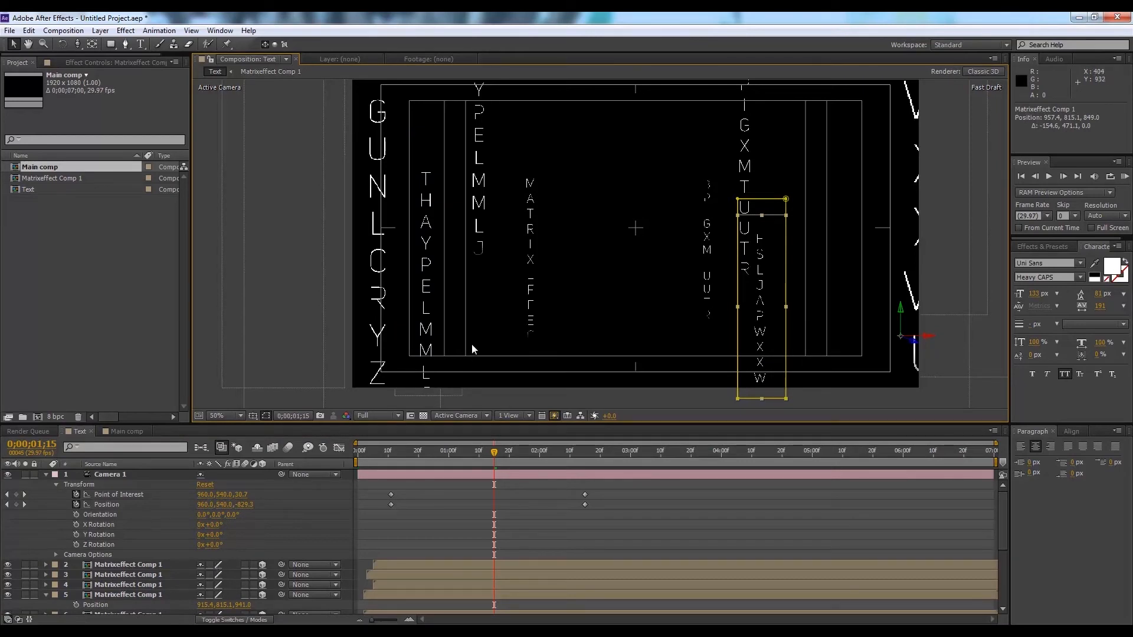
left_click_drag(759, 301, 785, 308)
left_click(838, 196)
left_click_drag(841, 196, 839, 191)
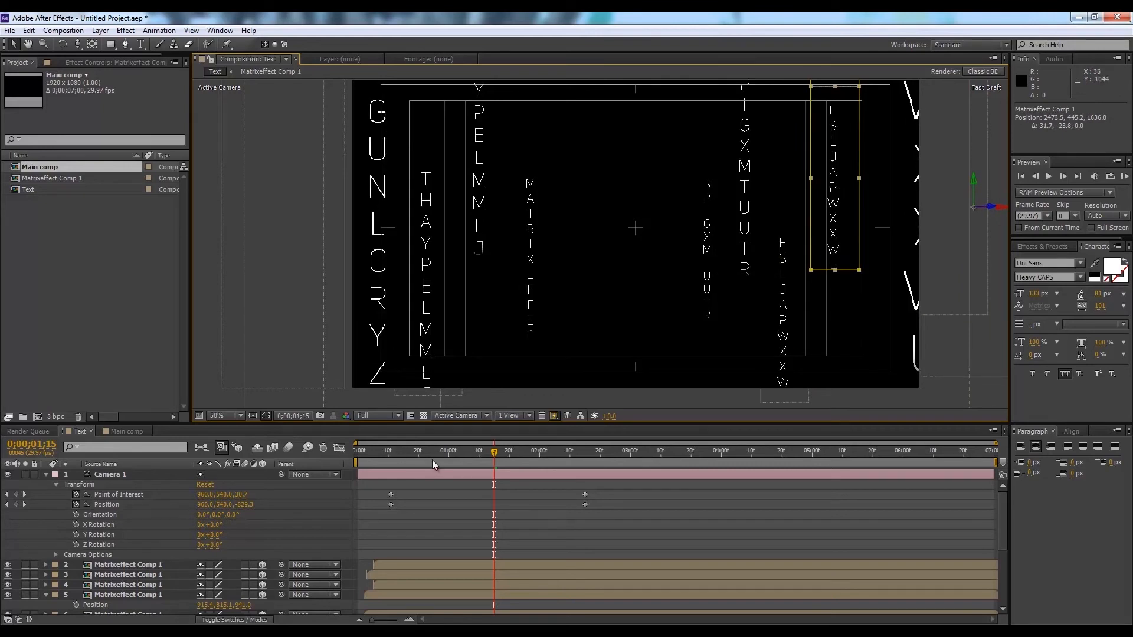
Apply Easy Ease to all of Camera 1's Point of Interest and Position keyframes and preview the move up to 0;00;01;03
key("Home")
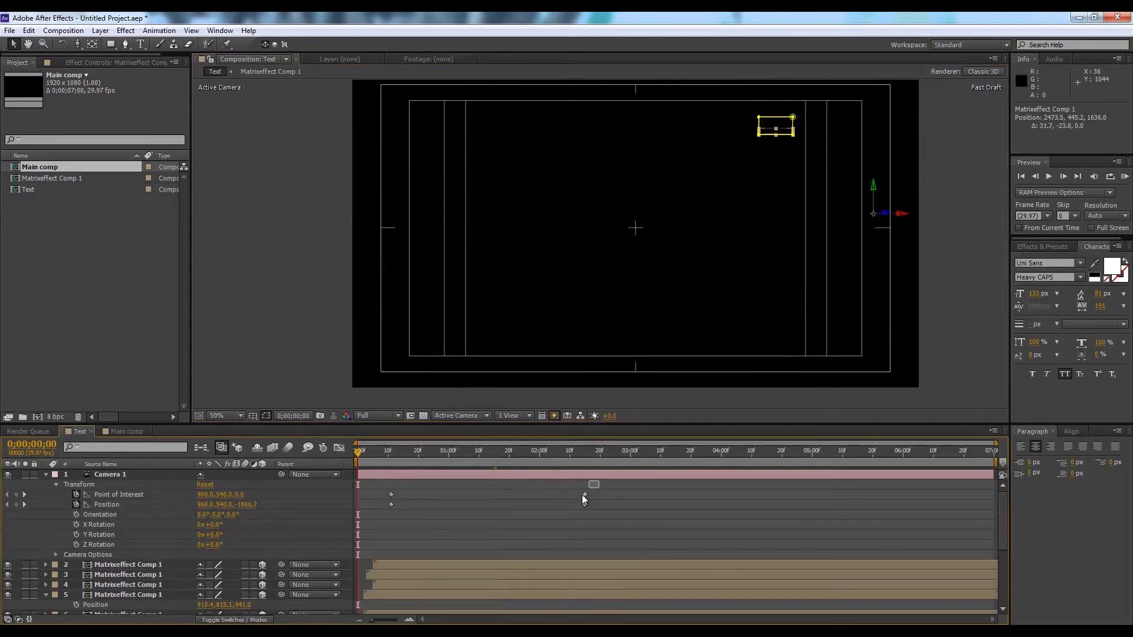
left_click_drag(583, 499, 368, 514)
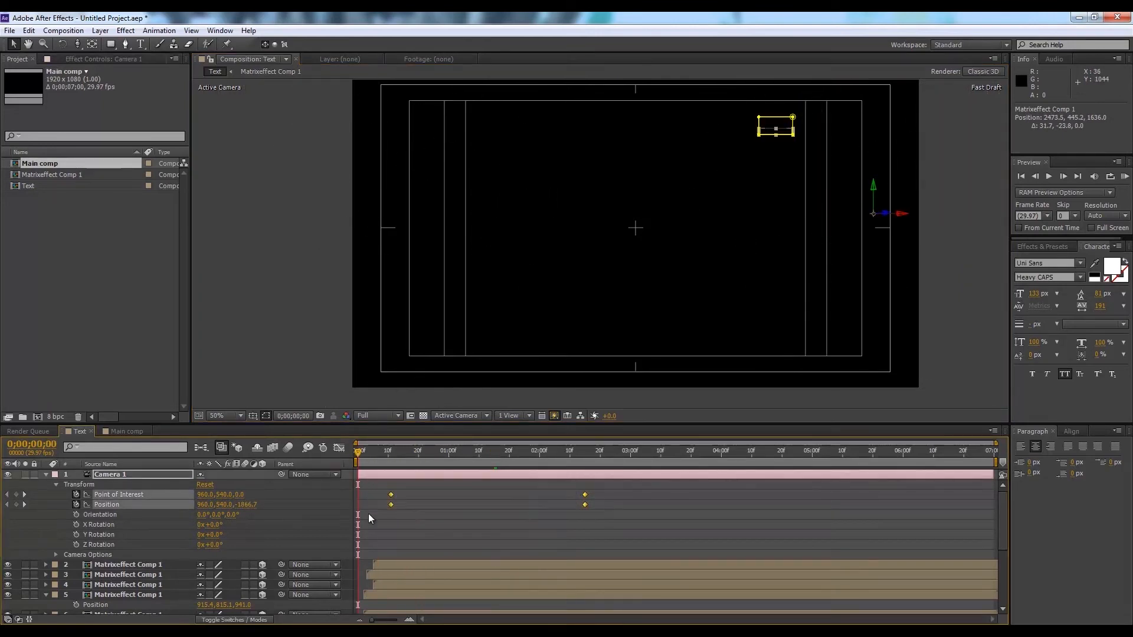
right_click(585, 495)
mouse_move(638, 488)
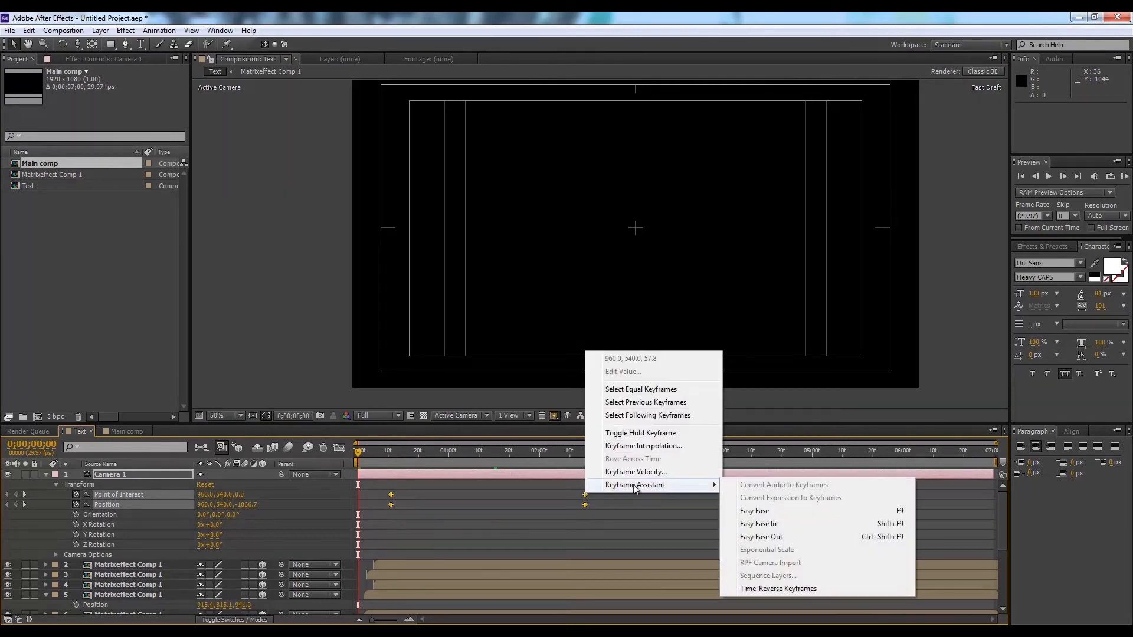
left_click(779, 512)
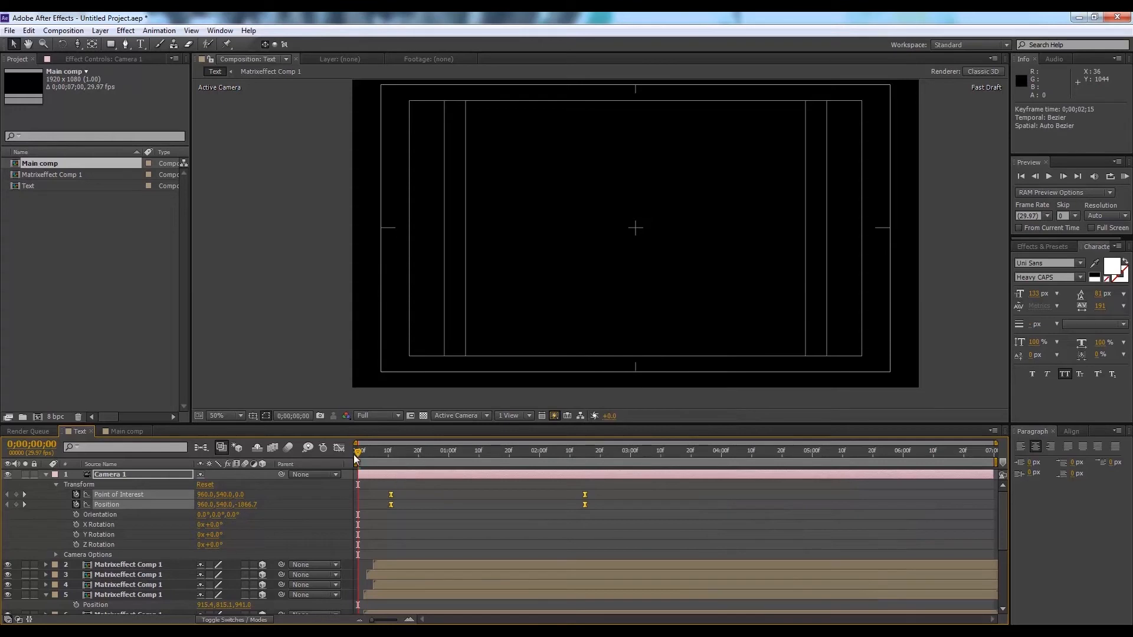
left_click_drag(387, 461, 456, 481)
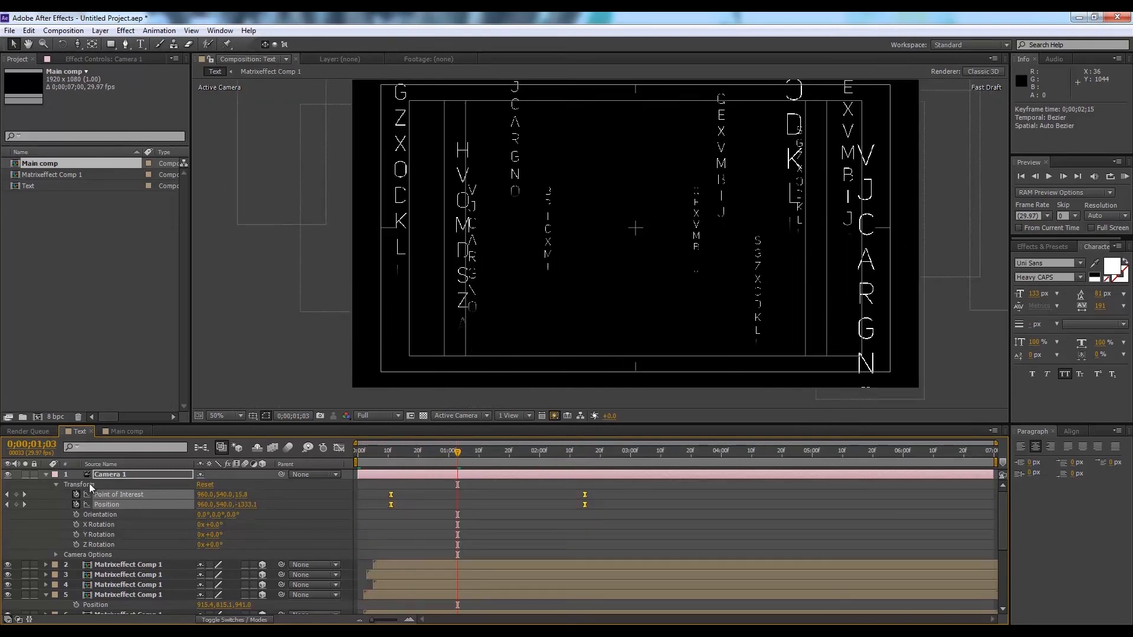
Collapse Camera 1's properties and add a new adjustment layer at the top of the Text composition
left_click(46, 475)
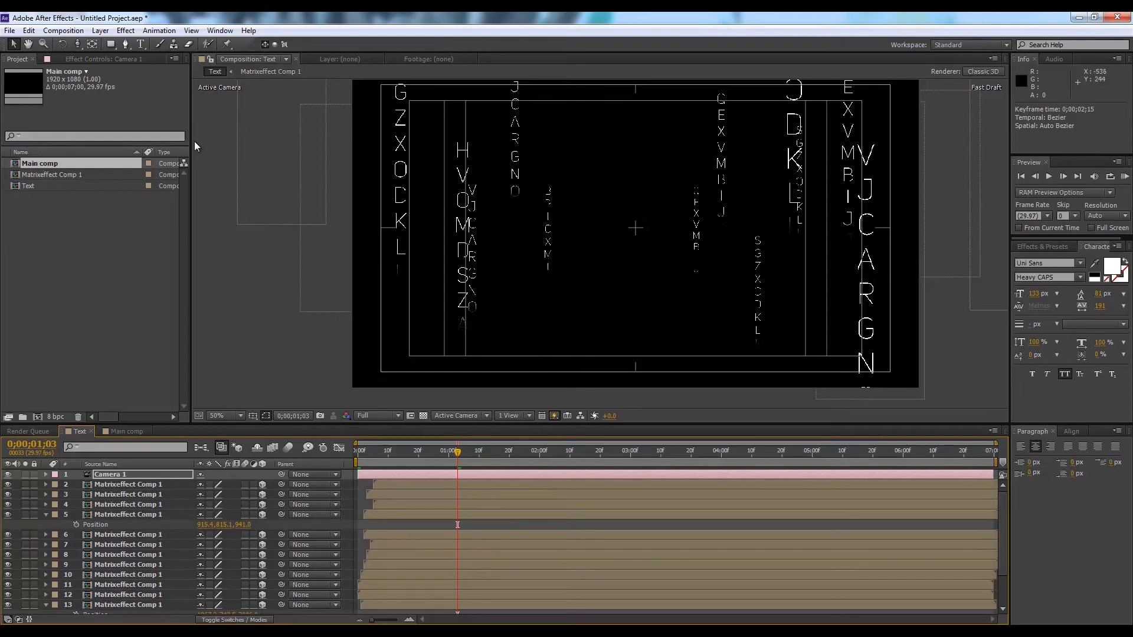
left_click(100, 30)
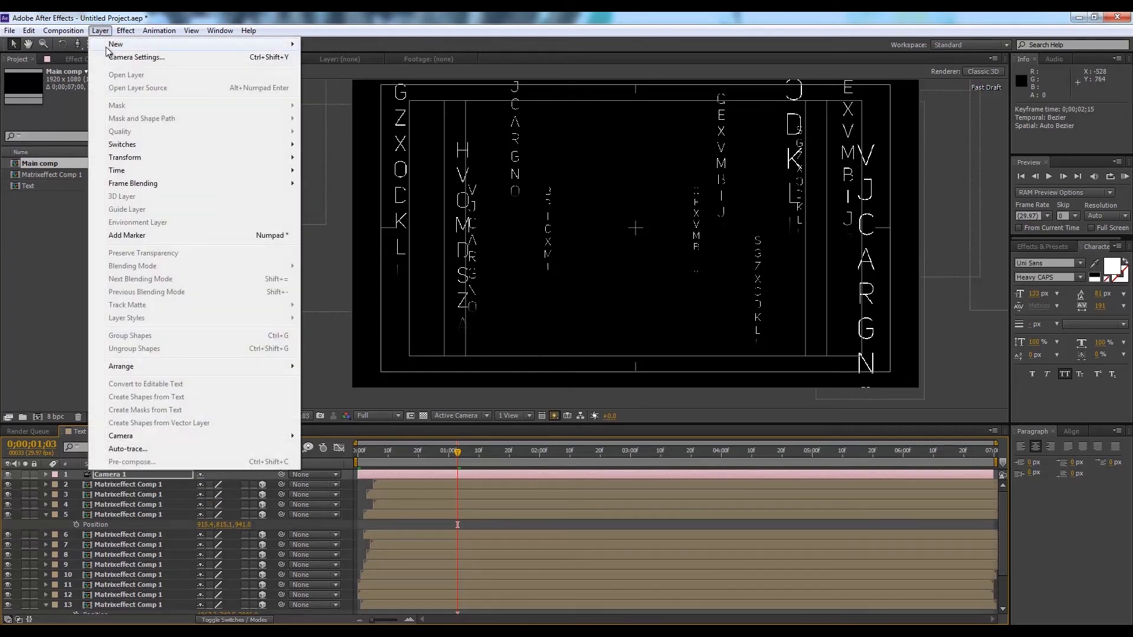
mouse_move(107, 48)
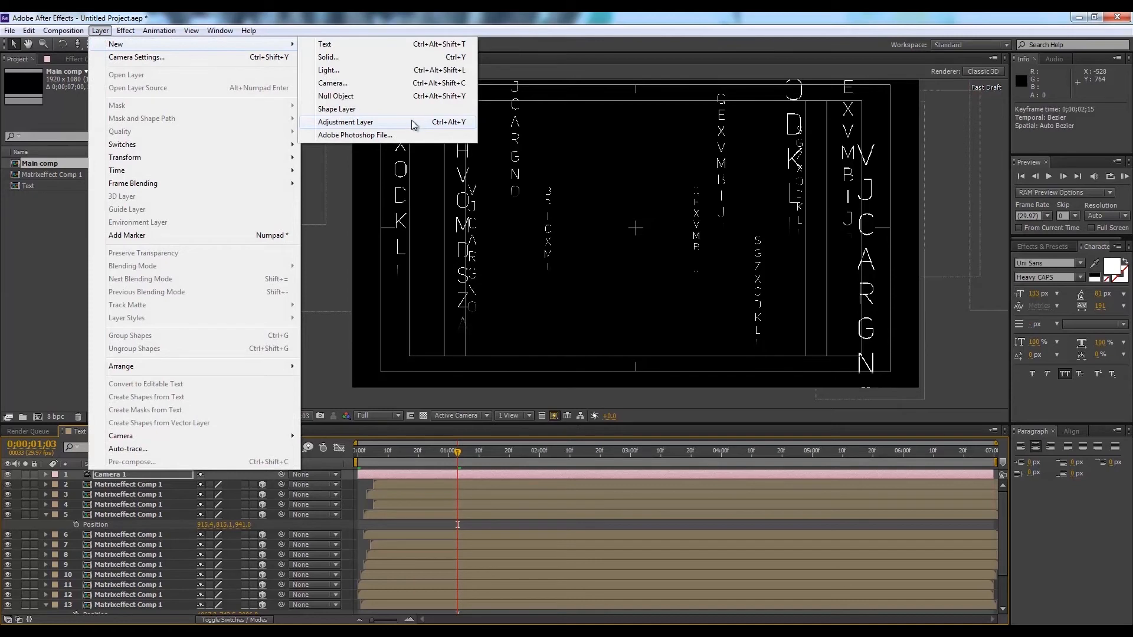
left_click(354, 122)
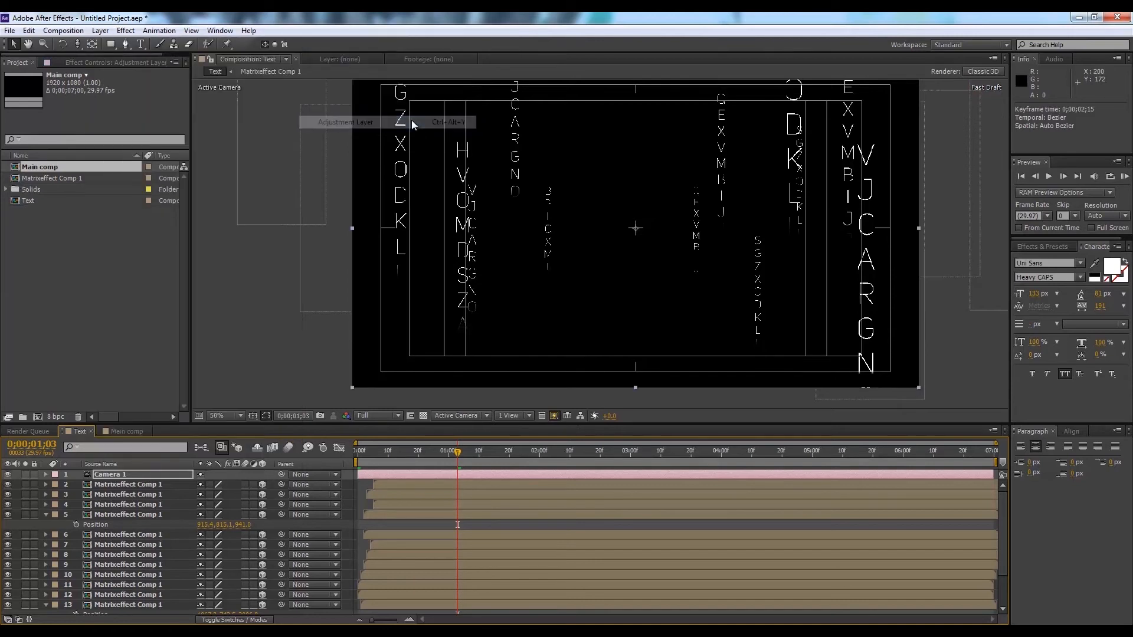
Apply two Glow effects to the adjustment layer, setting the second one's Glow Radius to 26
left_click(125, 30)
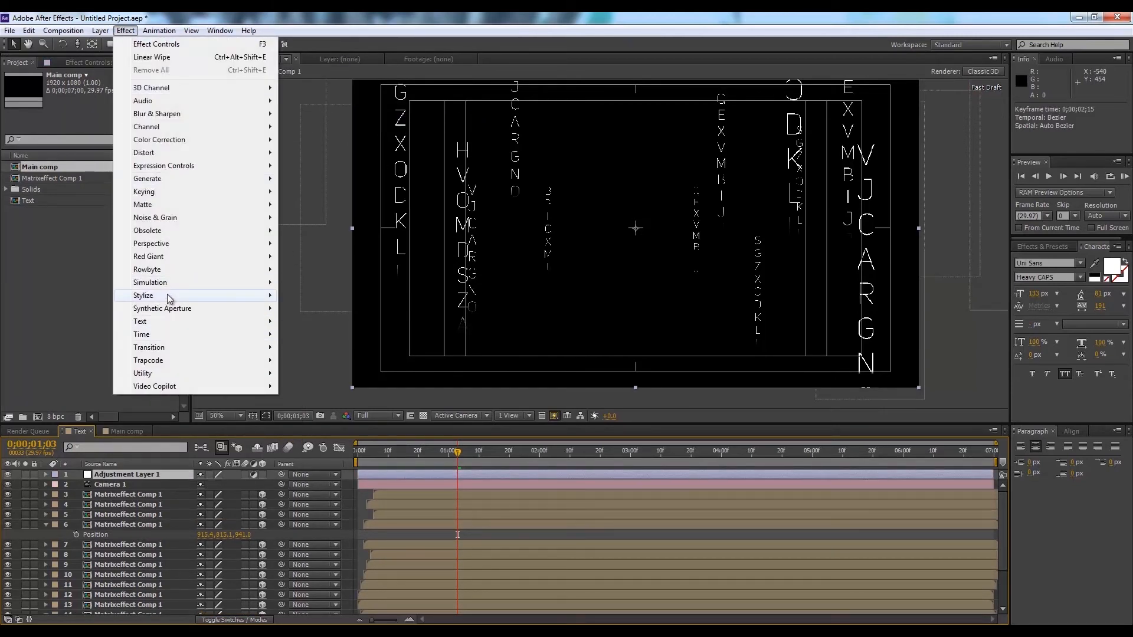
mouse_move(169, 299)
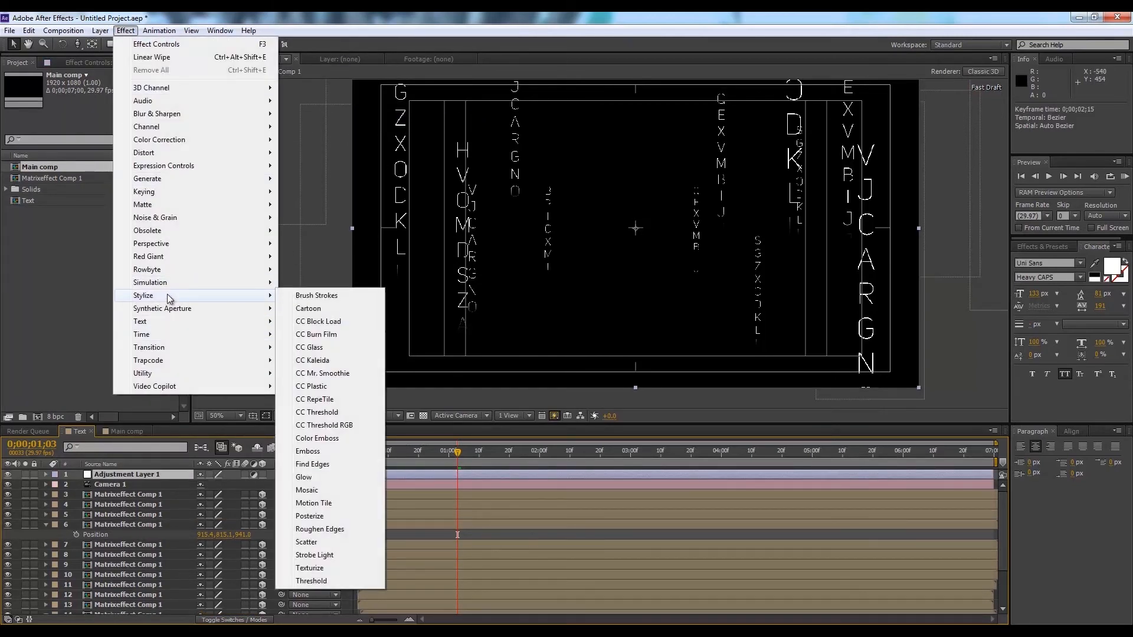
left_click(305, 477)
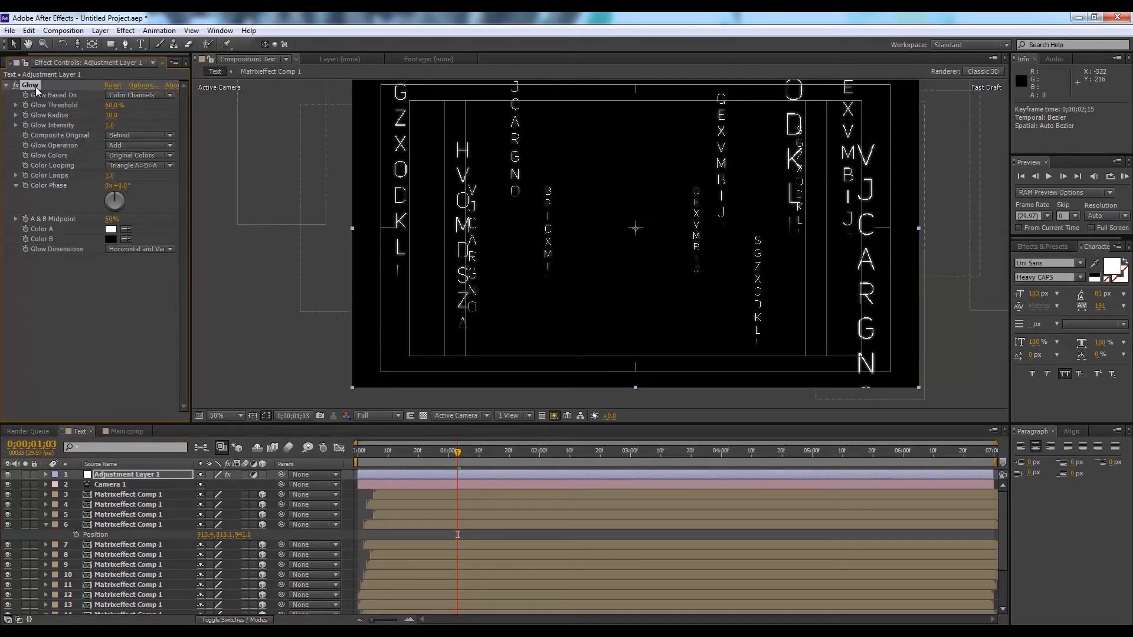
key("ctrl+d")
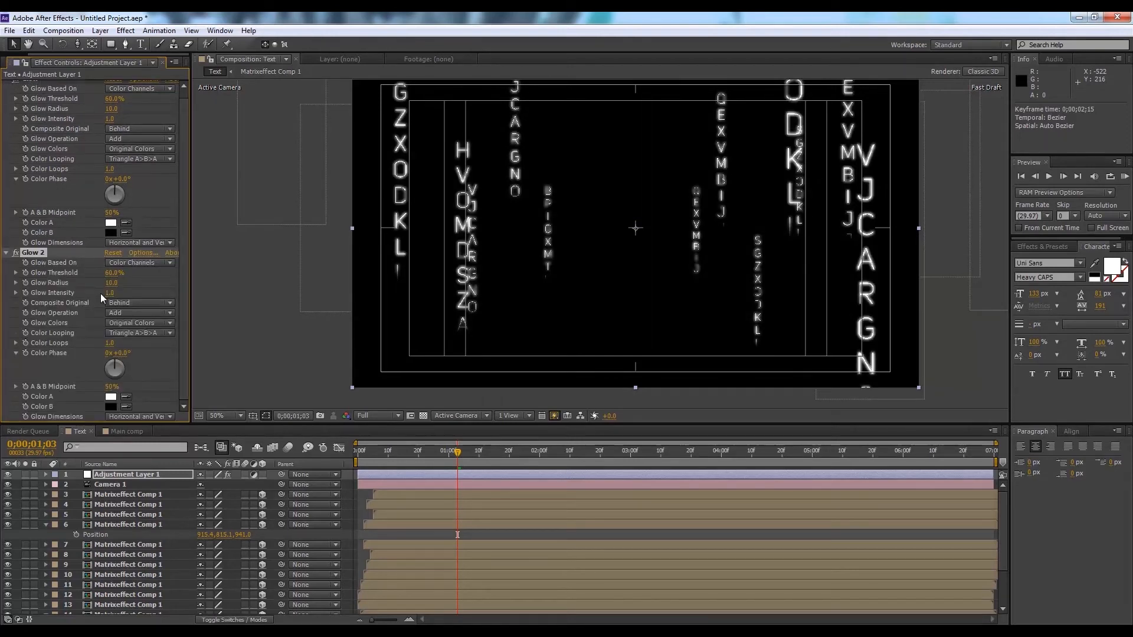
left_click_drag(113, 286, 123, 283)
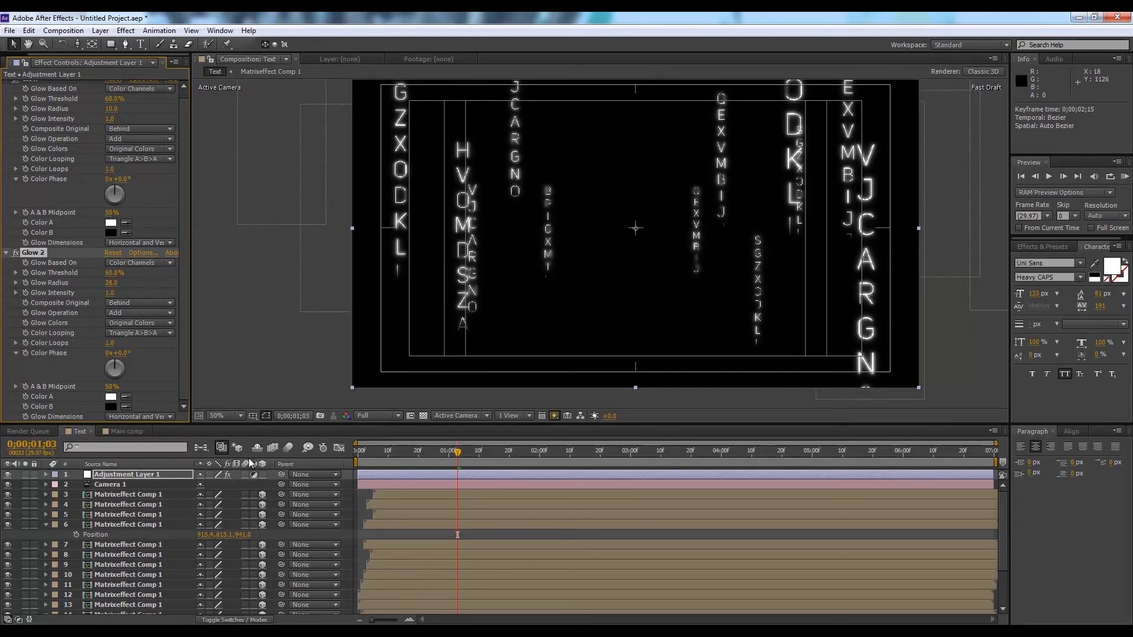
Add a Tracking animator to the Matrix text layer in Main comp
left_click(140, 432)
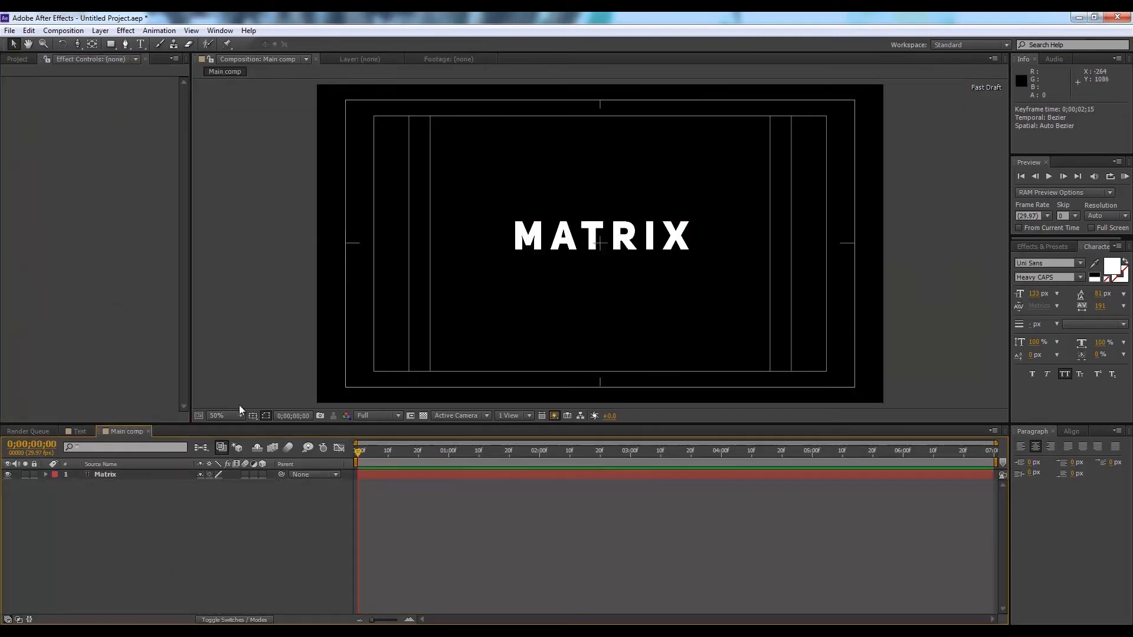
left_click(128, 474)
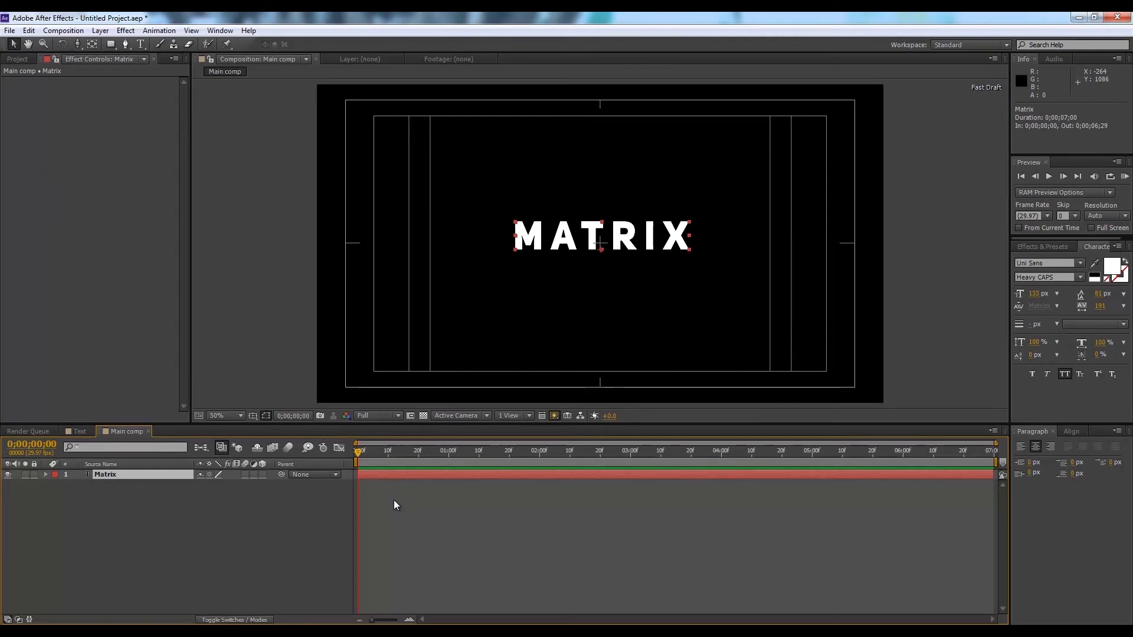
left_click(46, 474)
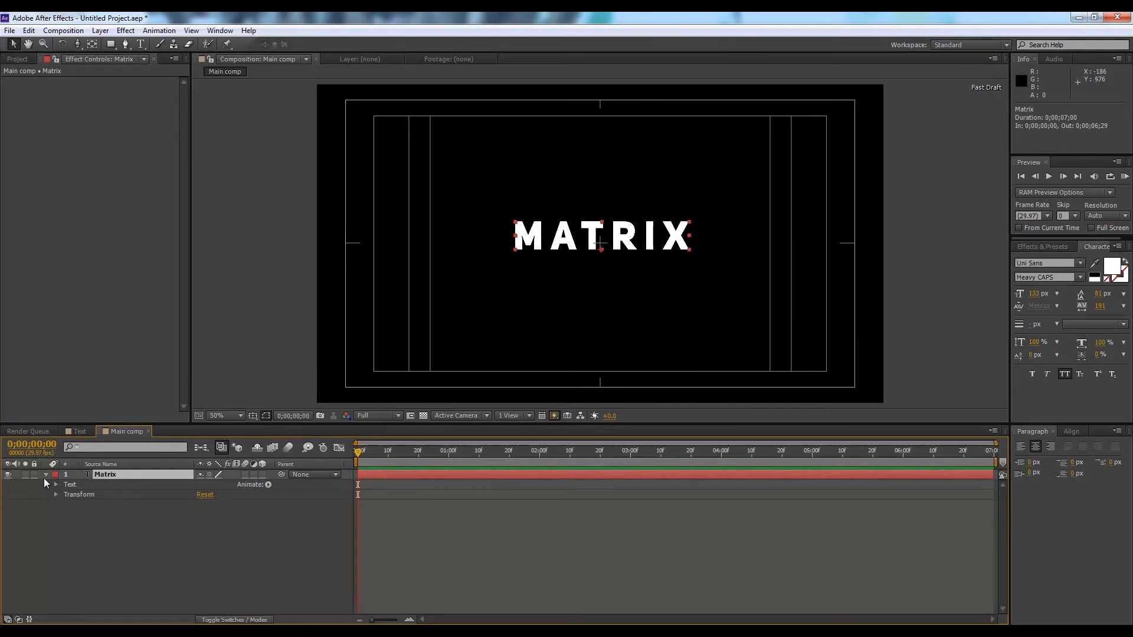
left_click(268, 485)
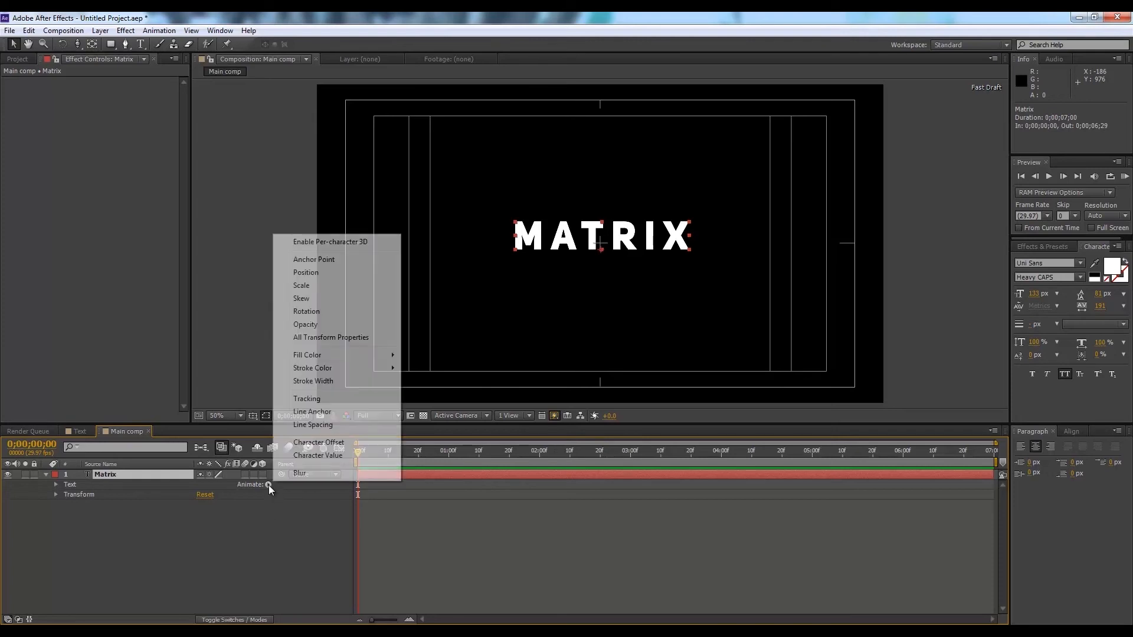
left_click(331, 400)
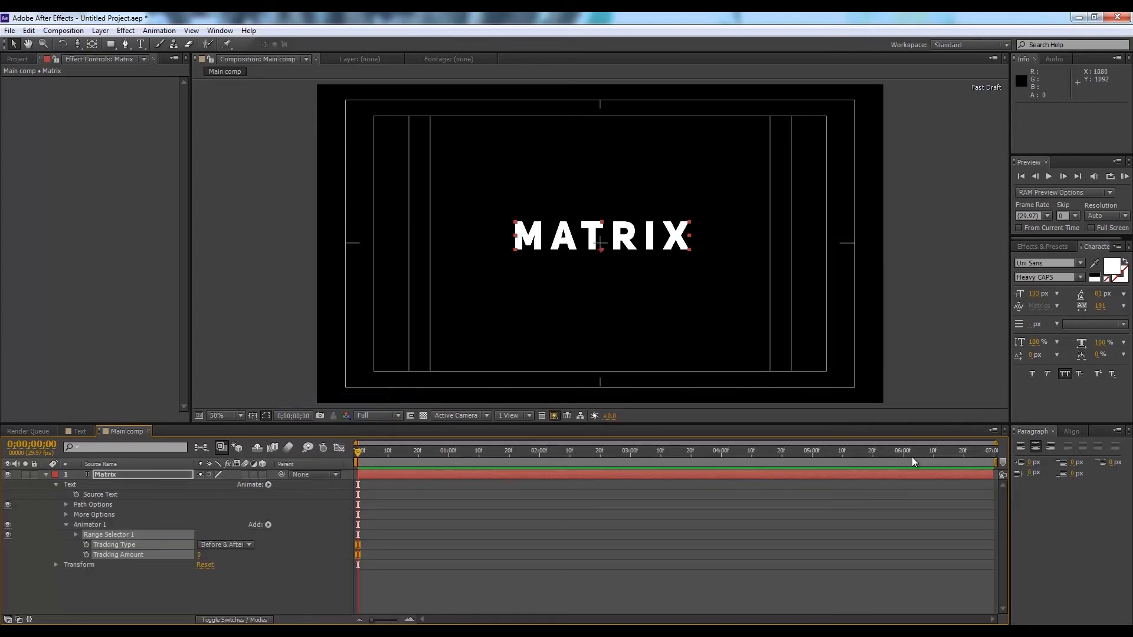
Set the Matrix layer's Tracking Amount to 99 and keyframe it at 0;00;00;00
left_click_drag(198, 554, 254, 551)
left_click(98, 555)
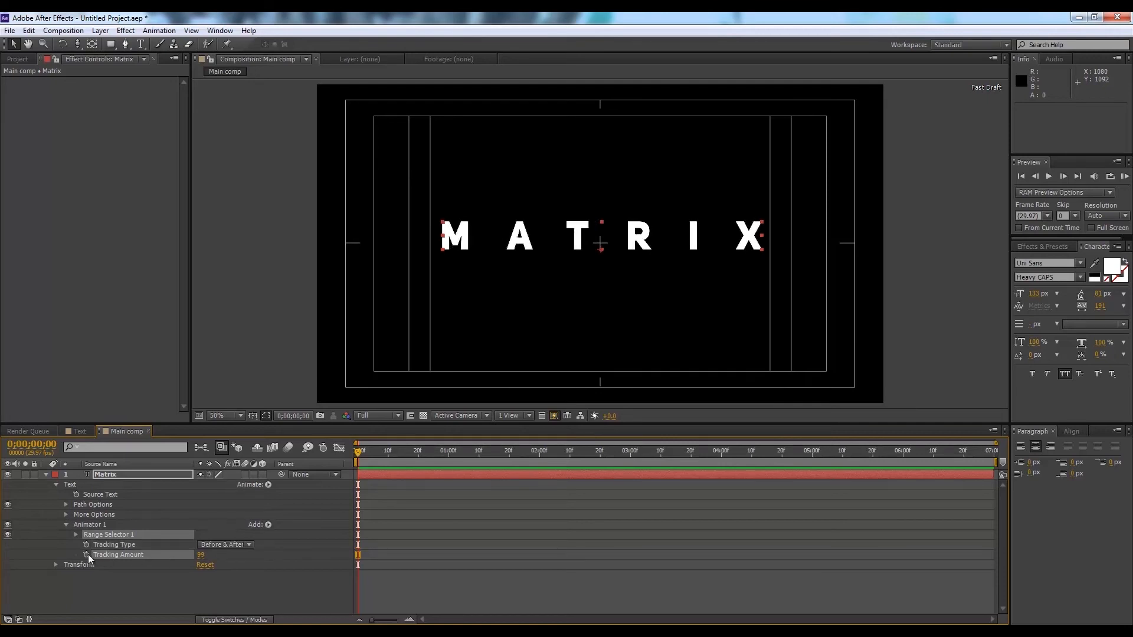
left_click(87, 554)
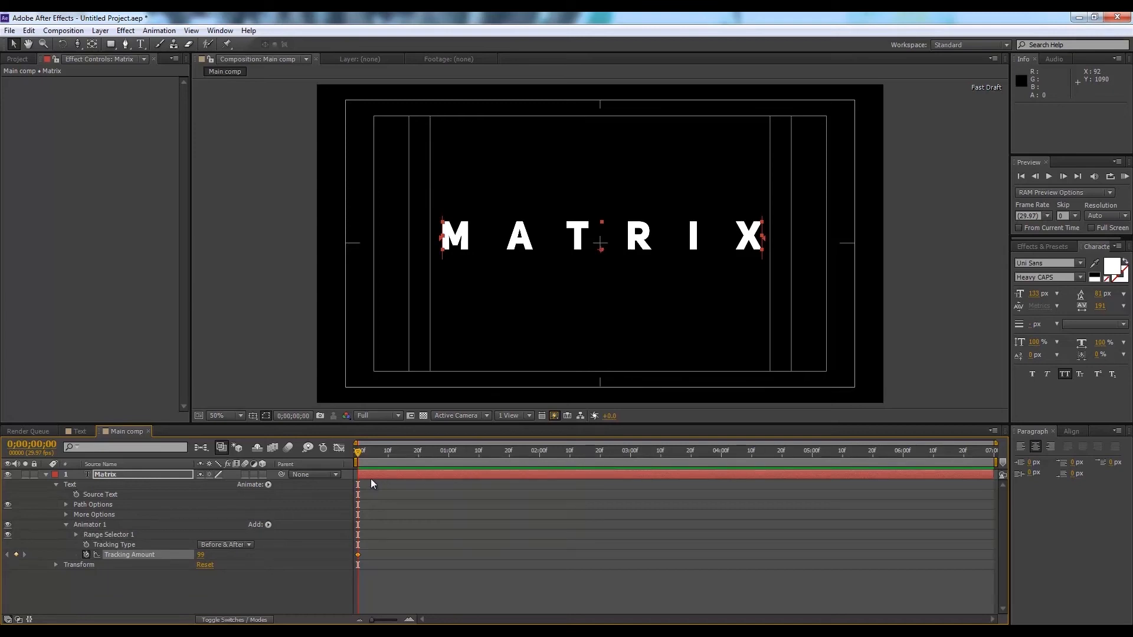
Shift the Matrix layer to start at 0;00;02;10 and add a Tracking Amount keyframe of 0 at 0;00;02;20
left_click_drag(374, 474, 569, 450)
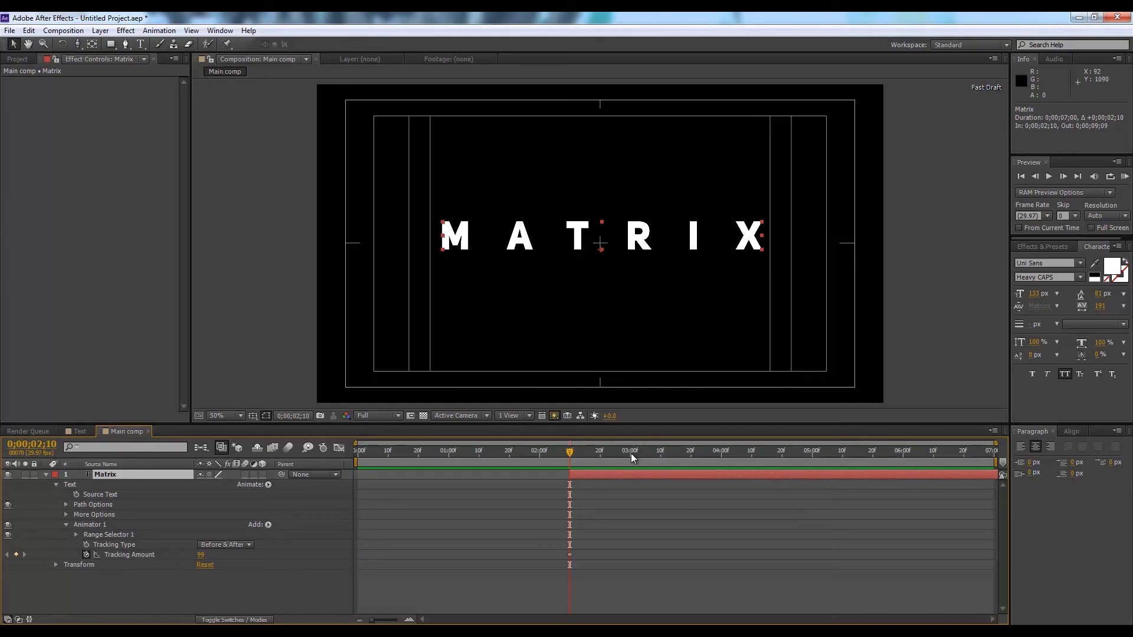
left_click(599, 449)
left_click(202, 555)
type("0")
left_click(200, 598)
left_click(558, 452)
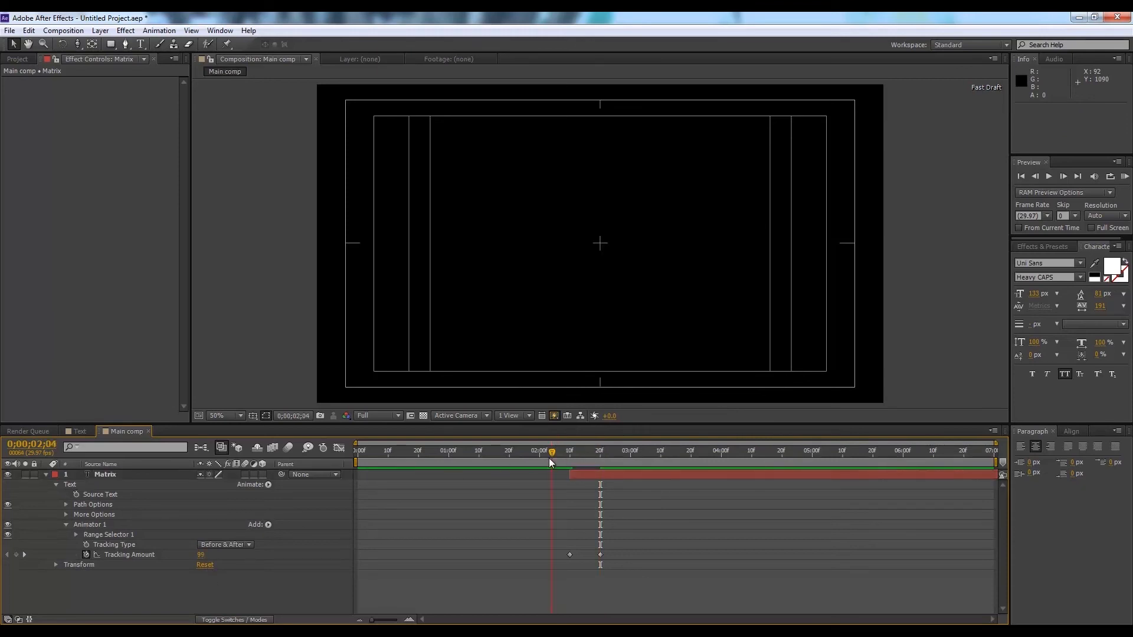
left_click_drag(560, 465, 597, 466)
Apply Easy Ease to the last Tracking Amount keyframe and preview the title animation up to 0;00;02;20
left_click_drag(607, 546, 593, 557)
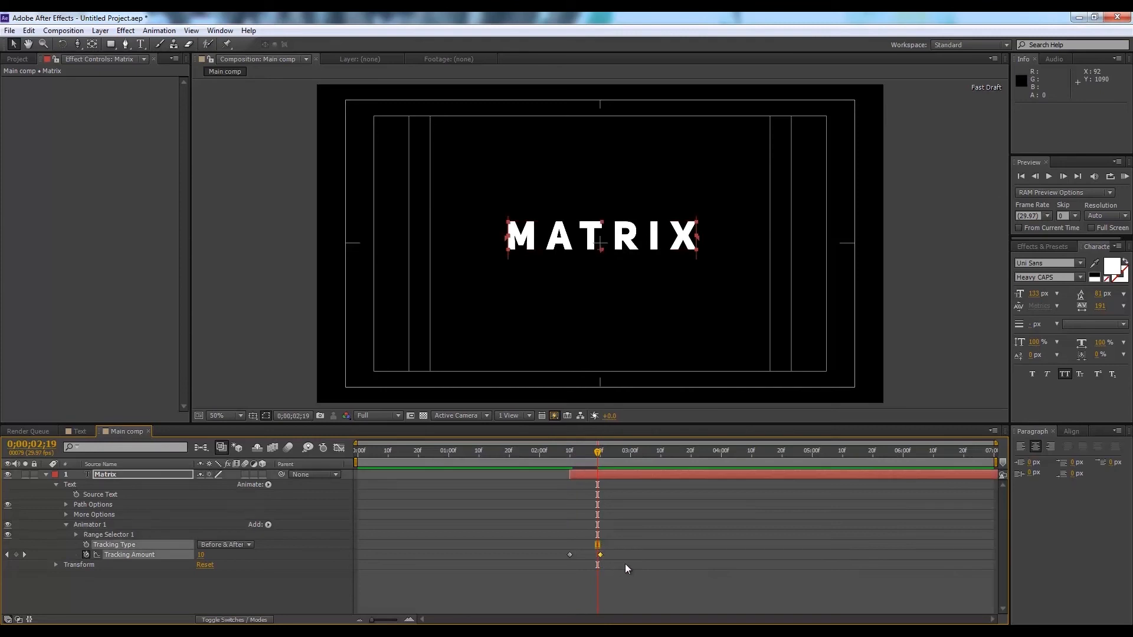
right_click(601, 555)
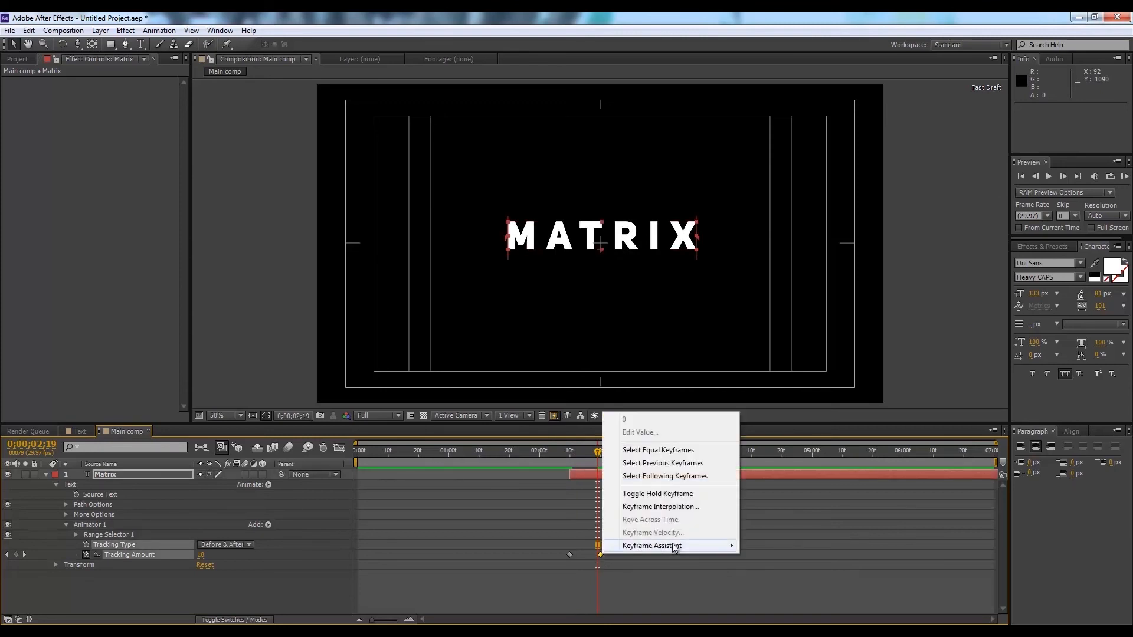
mouse_move(675, 546)
left_click(804, 476)
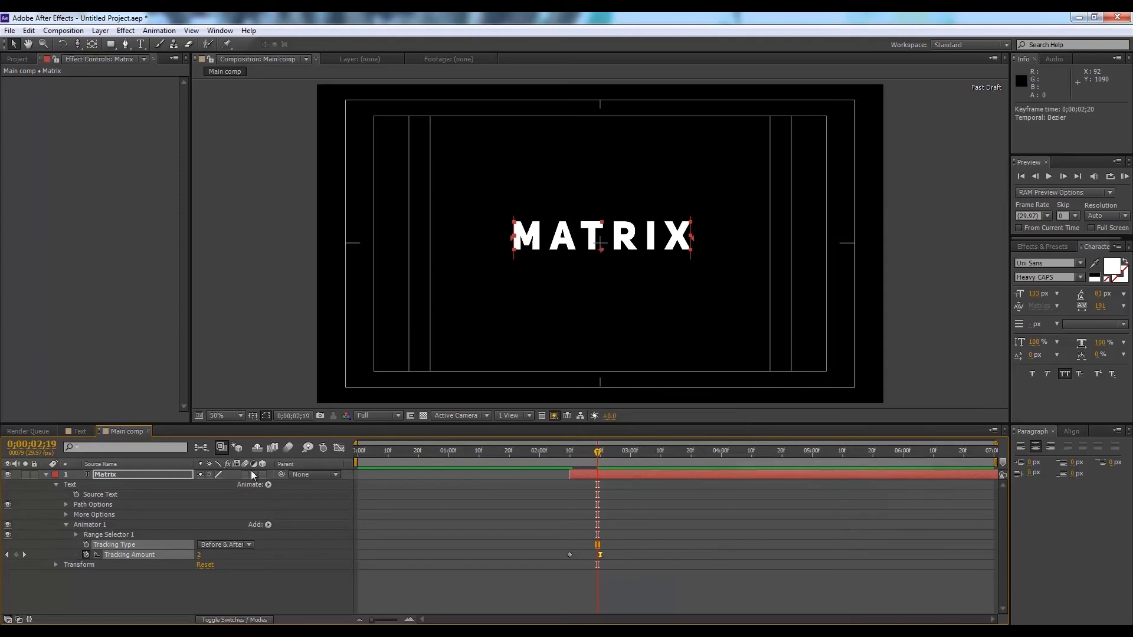
left_click(235, 589)
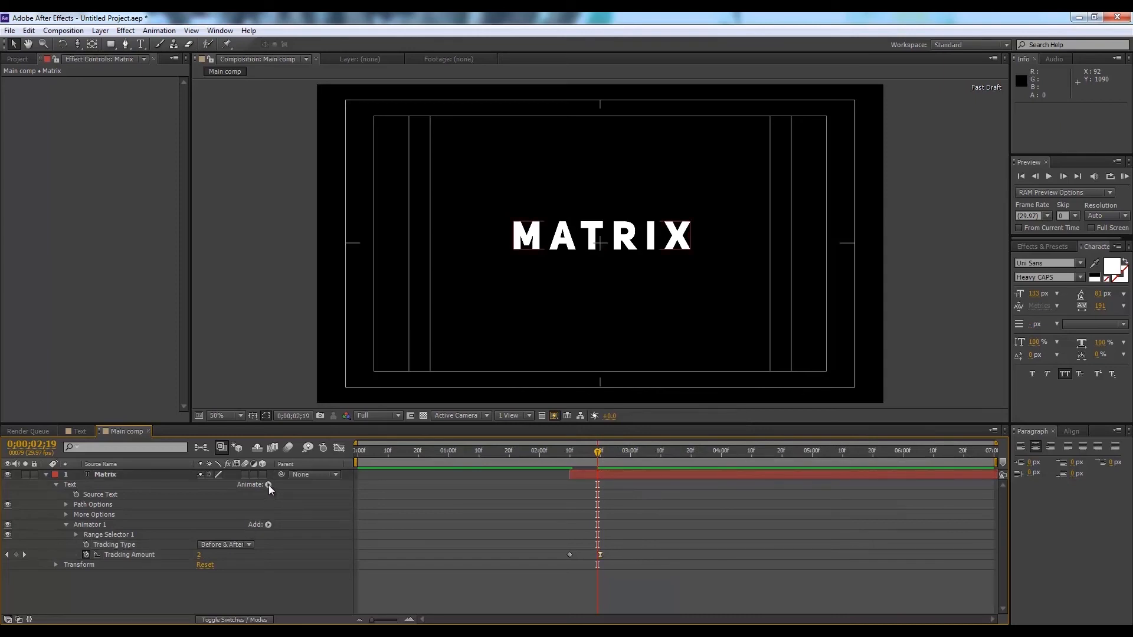
left_click_drag(611, 455, 584, 454)
left_click(600, 450)
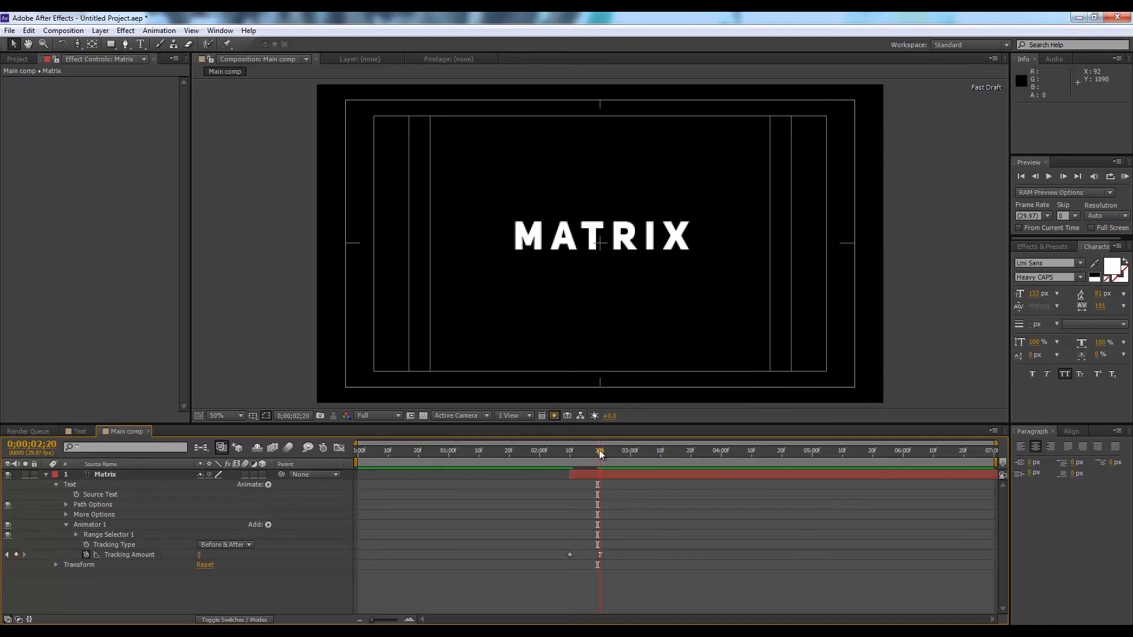
Add a Character Offset animator to the Matrix text layer and keyframe its offset of 0 at 0;00;02;20
left_click(267, 485)
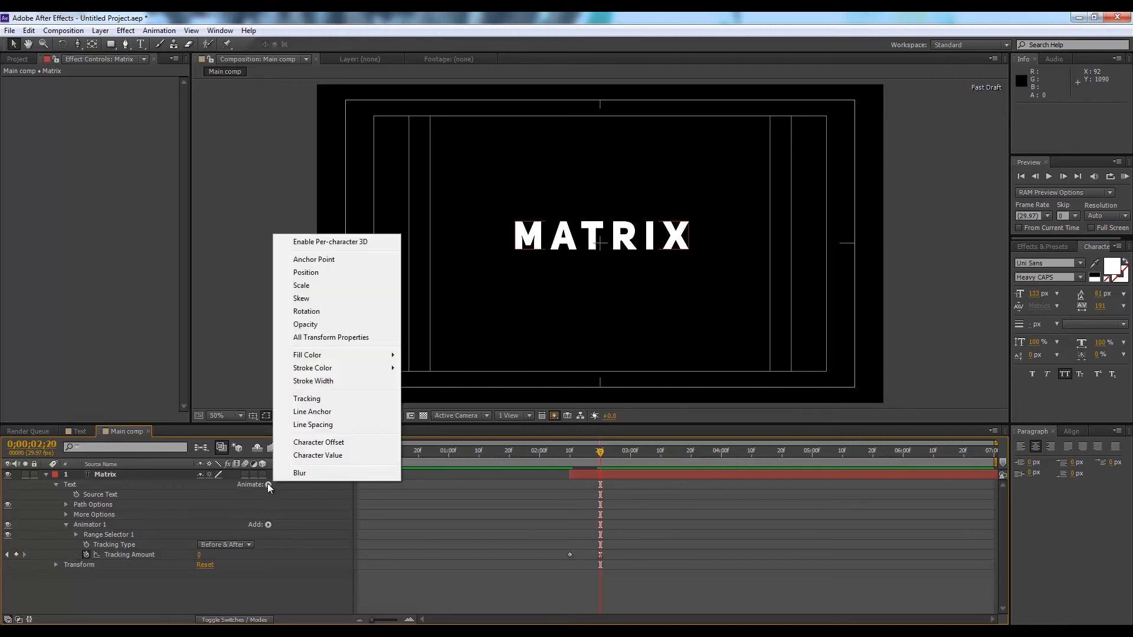
left_click(340, 444)
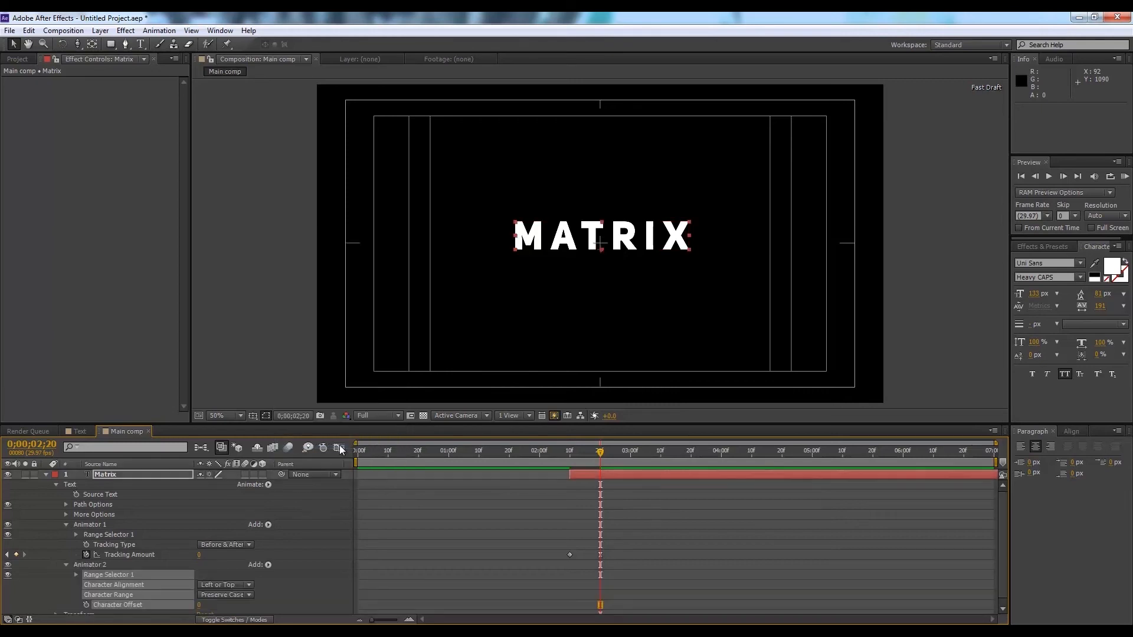
scroll(263, 565, "down", 1)
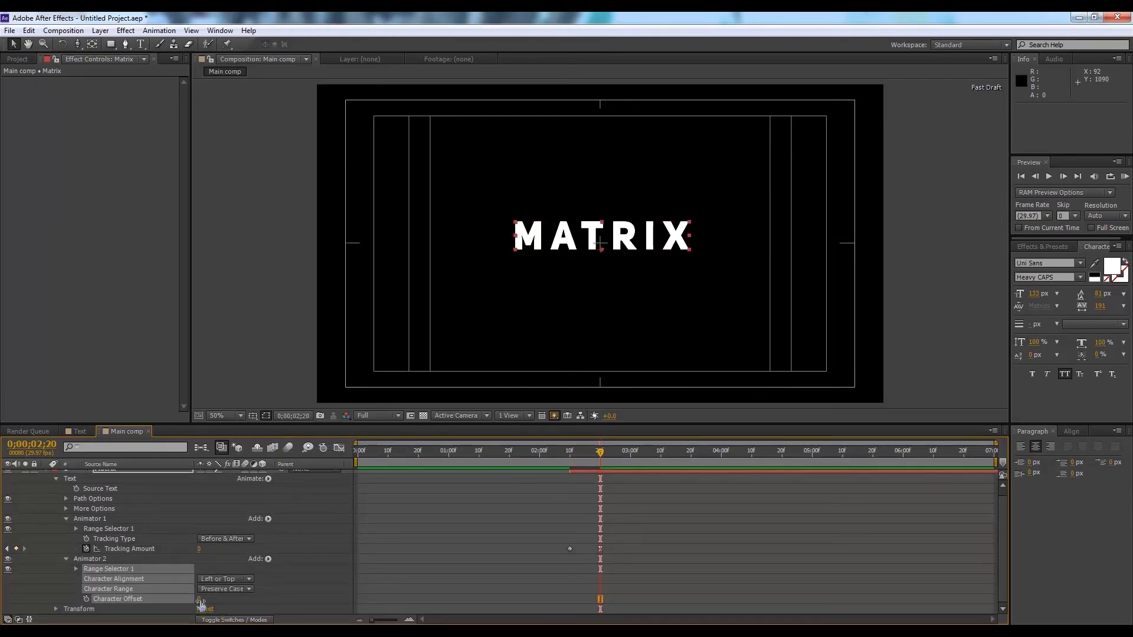
left_click(86, 599)
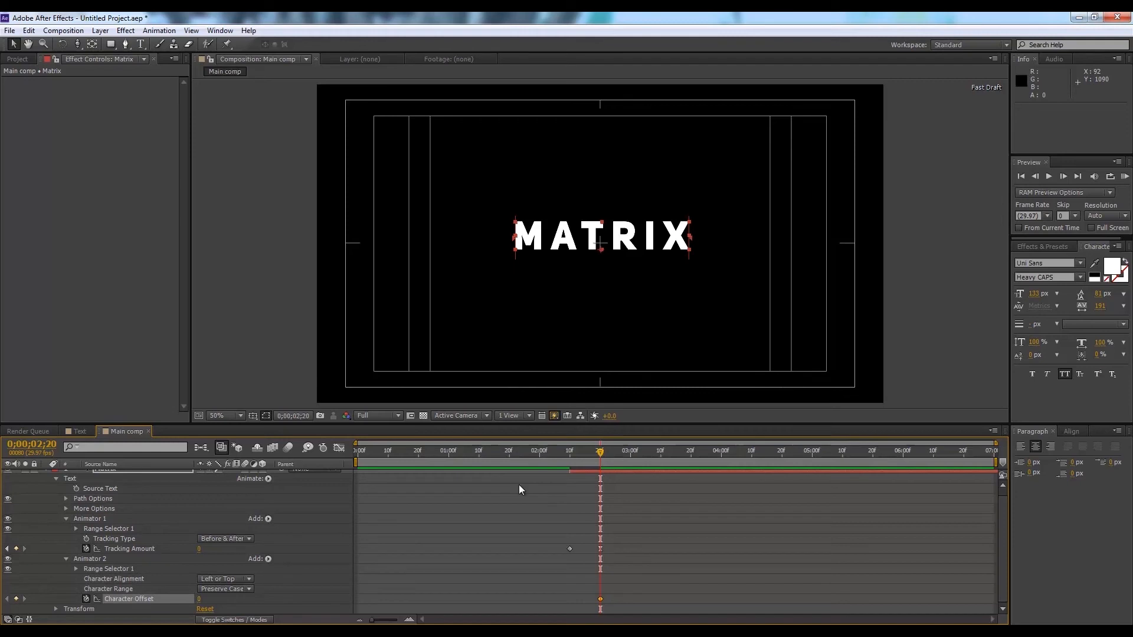
Add a Character Offset keyframe of 28 at 0;00;02;10 and scrub through the scrambling letters
left_click(570, 451)
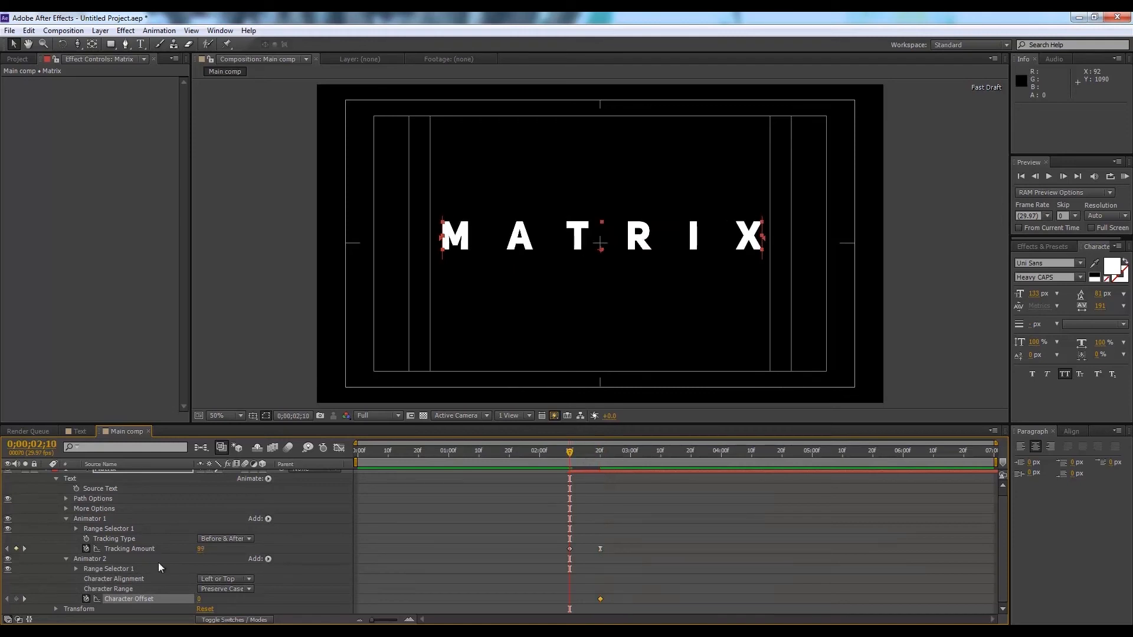
left_click_drag(205, 602, 210, 600)
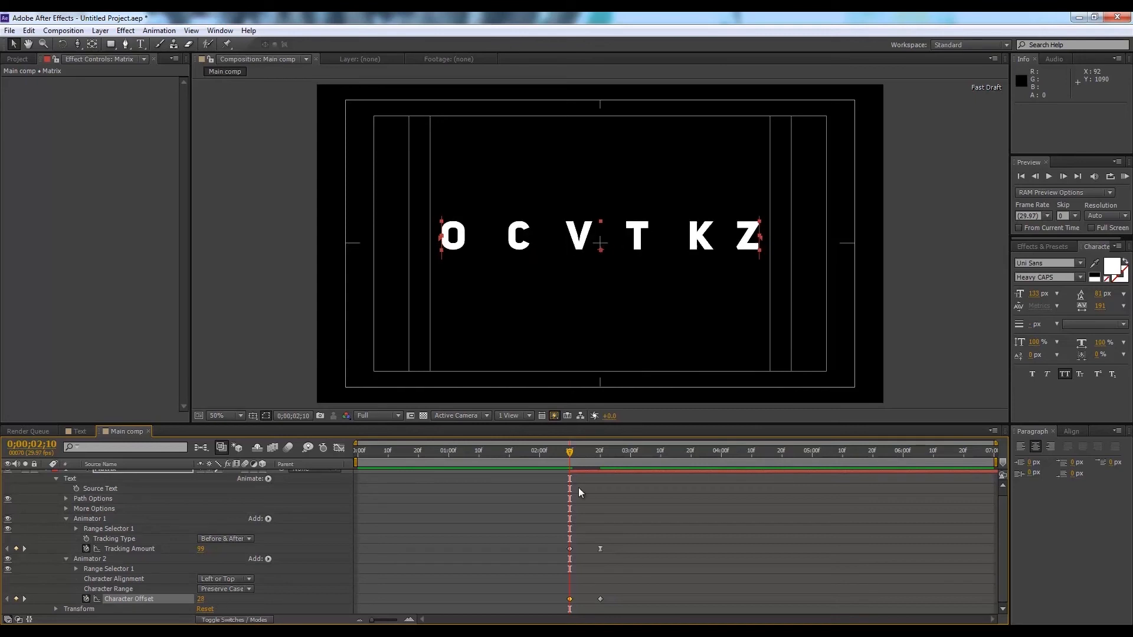
left_click_drag(569, 462, 602, 458)
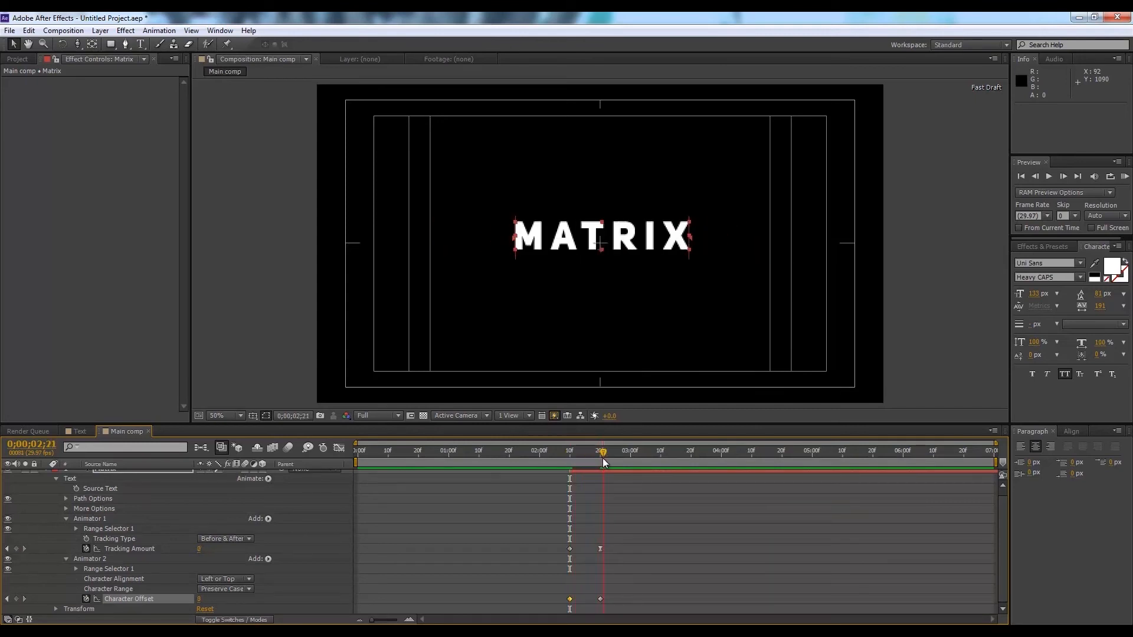
Apply Easy Ease to the last Character Offset keyframe of the Matrix layer
right_click(601, 598)
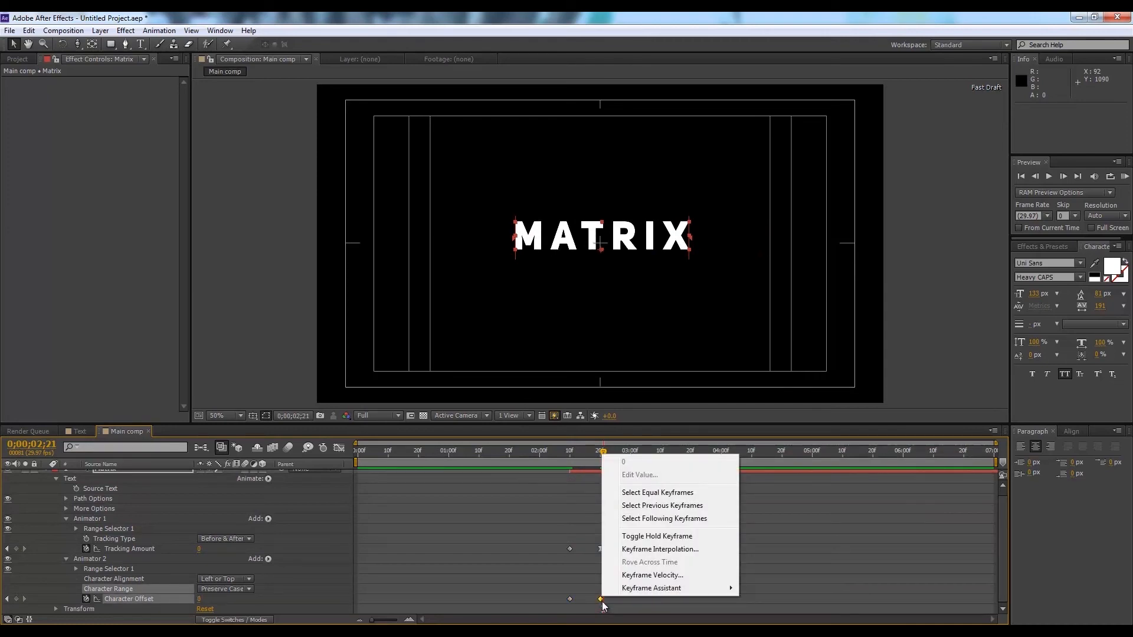
mouse_move(655, 587)
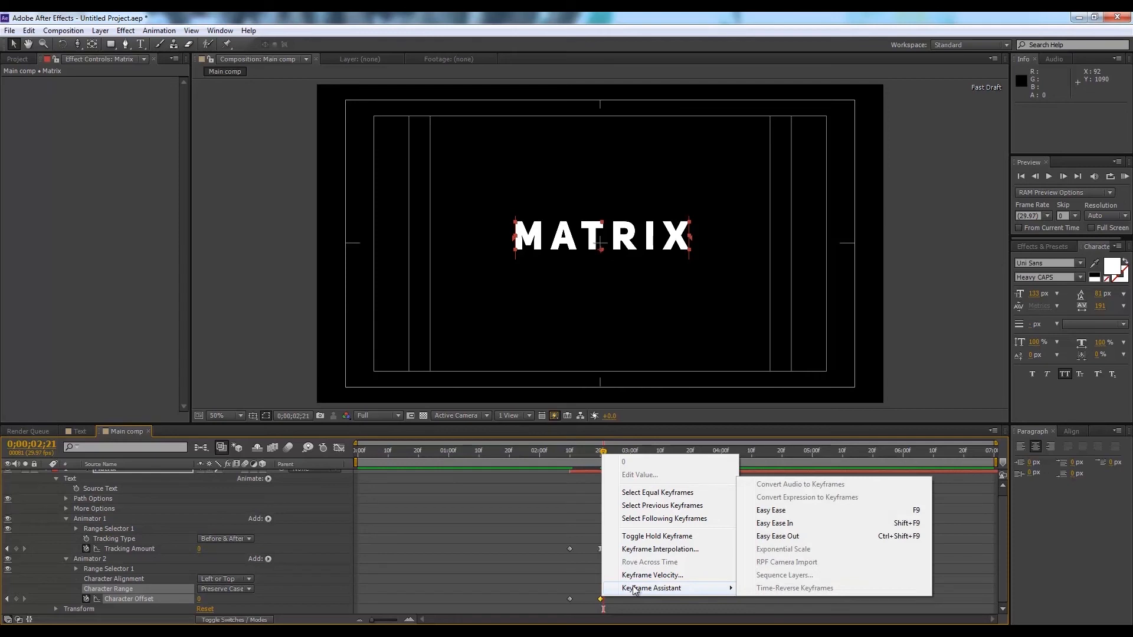
left_click(771, 511)
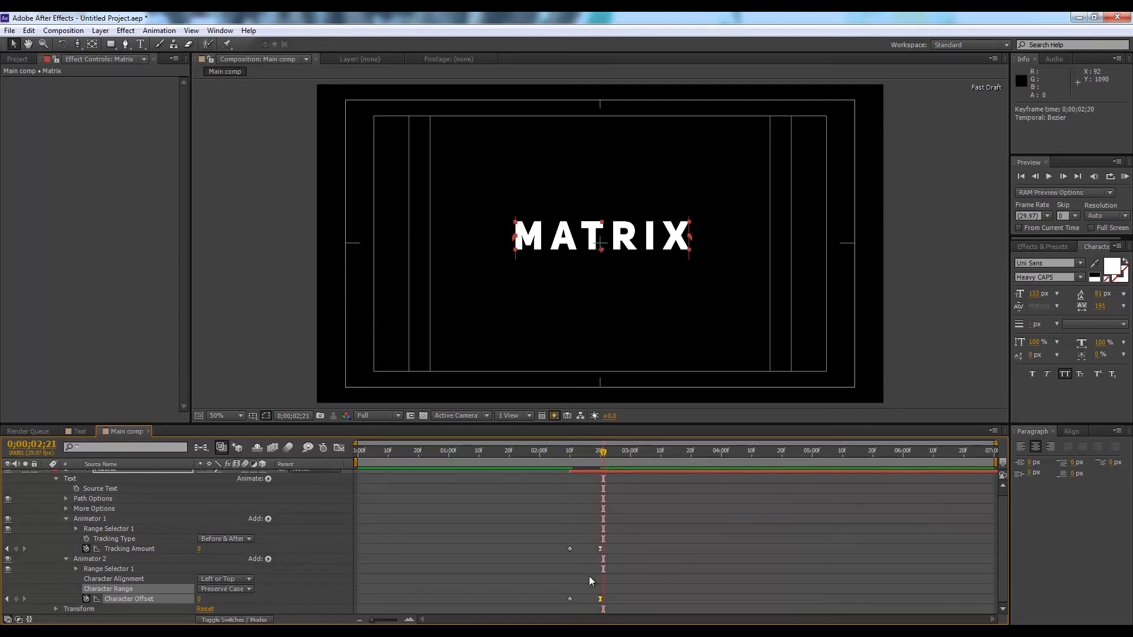
Shift all Tracking Amount and Character Offset keyframes together so the last pair sits at 0;00;02;27
scroll(130, 507, "up", 1)
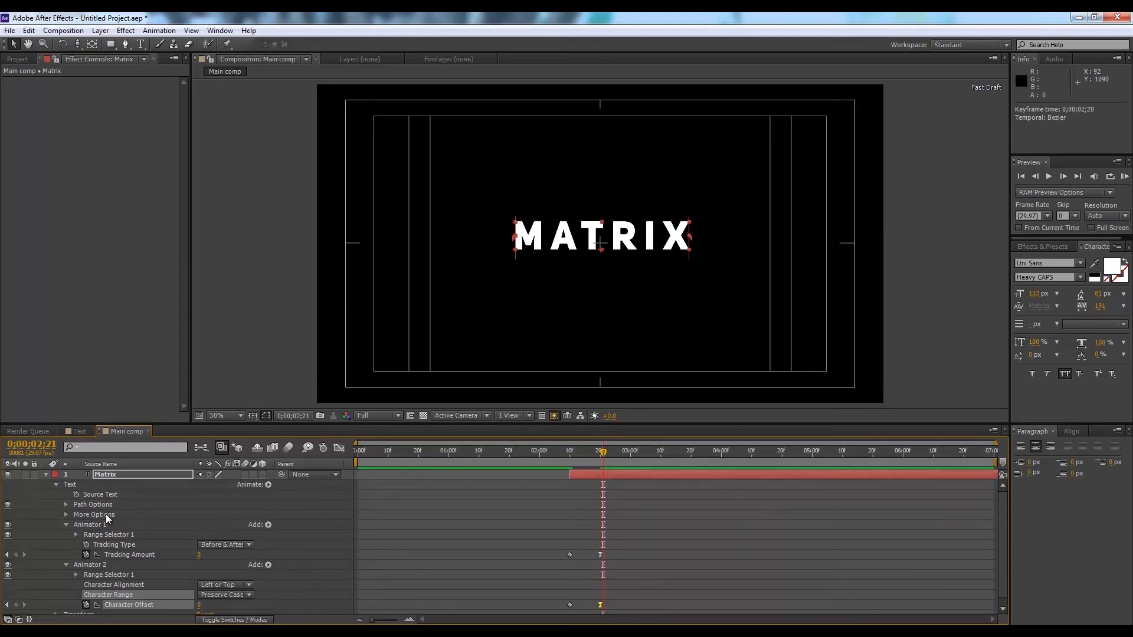
mouse_move(575, 455)
left_mouse_down()
mouse_move(557, 450)
mouse_move(572, 454)
left_mouse_up()
left_click_drag(634, 541, 564, 607)
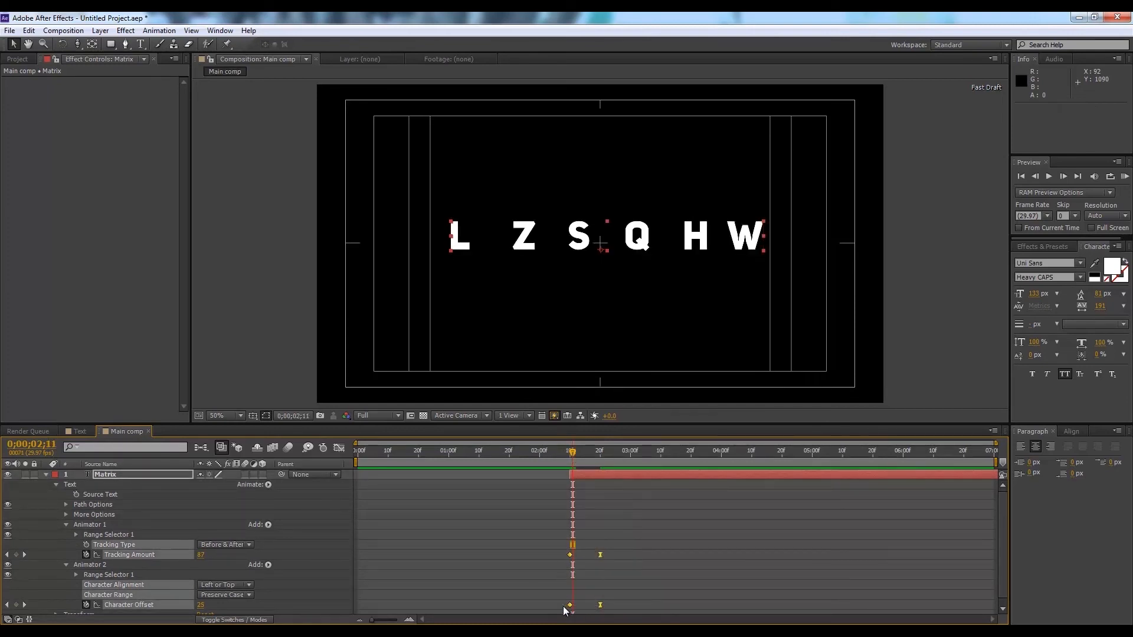
left_click_drag(601, 555, 620, 554)
left_click(570, 454)
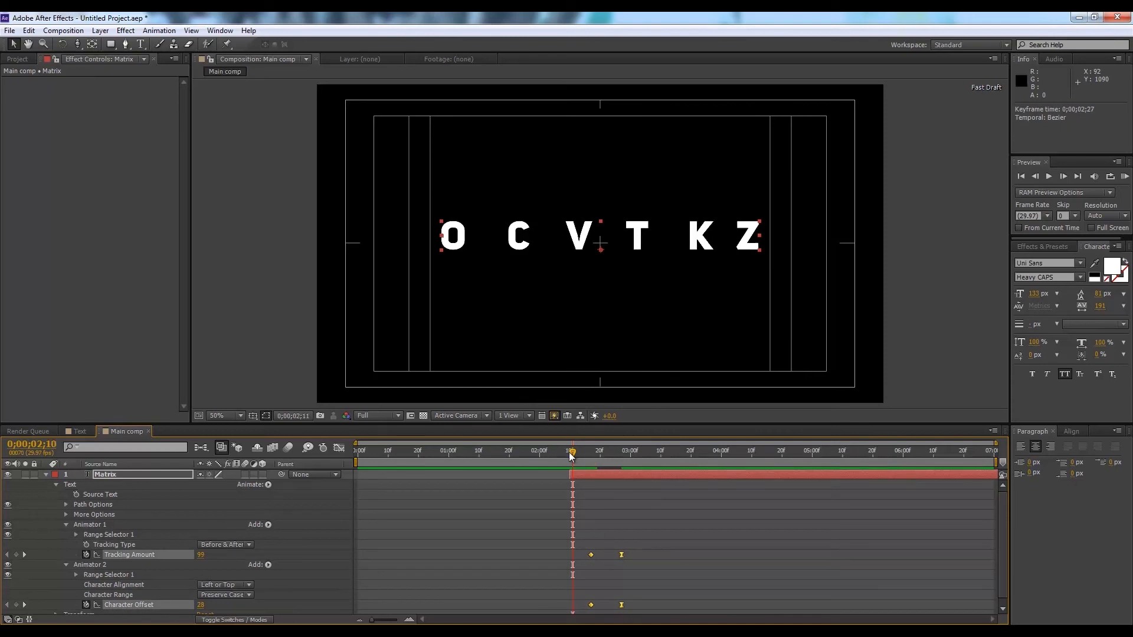
Reveal the Matrix layer's Opacity and keyframe it at 100% at 0;00;02;19
left_click(111, 474)
key("t")
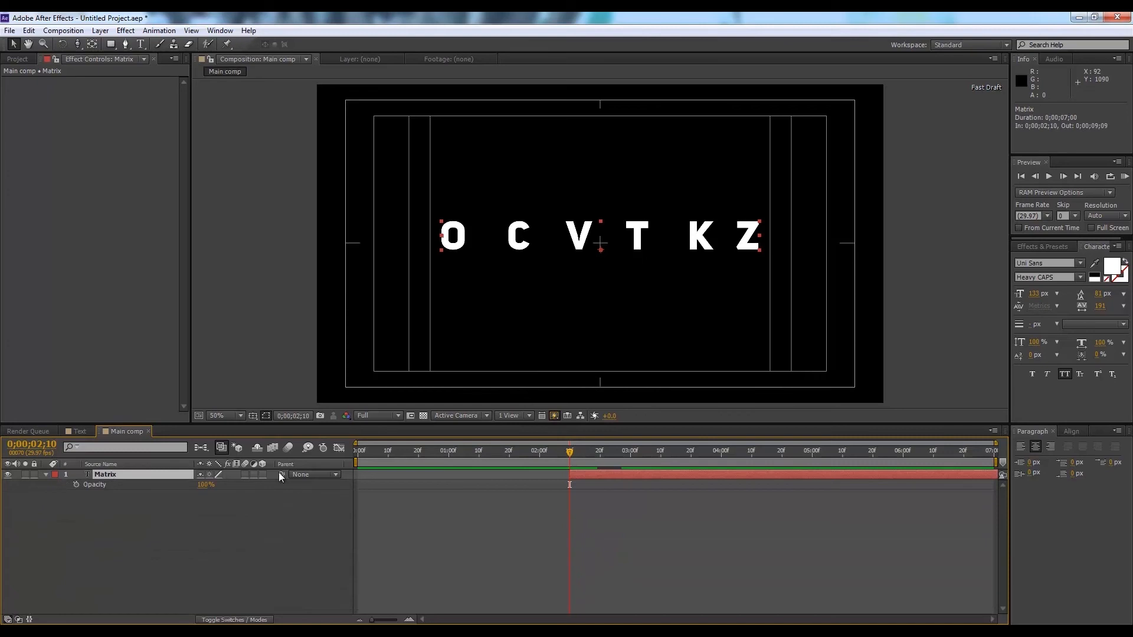
left_click_drag(570, 453, 583, 453)
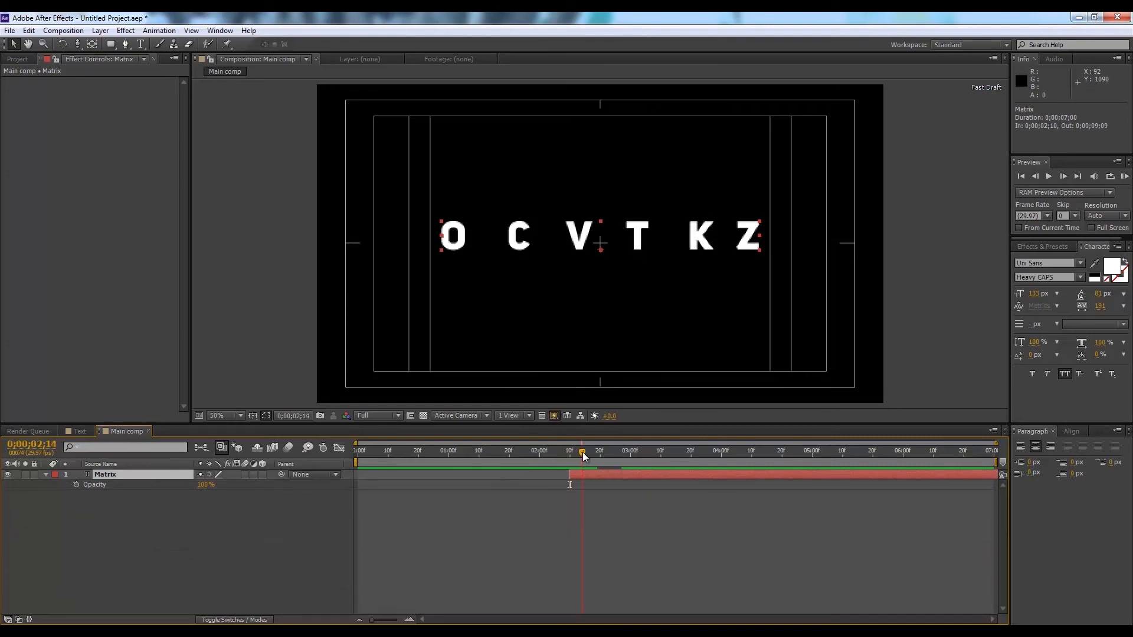
left_click_drag(583, 452, 599, 456)
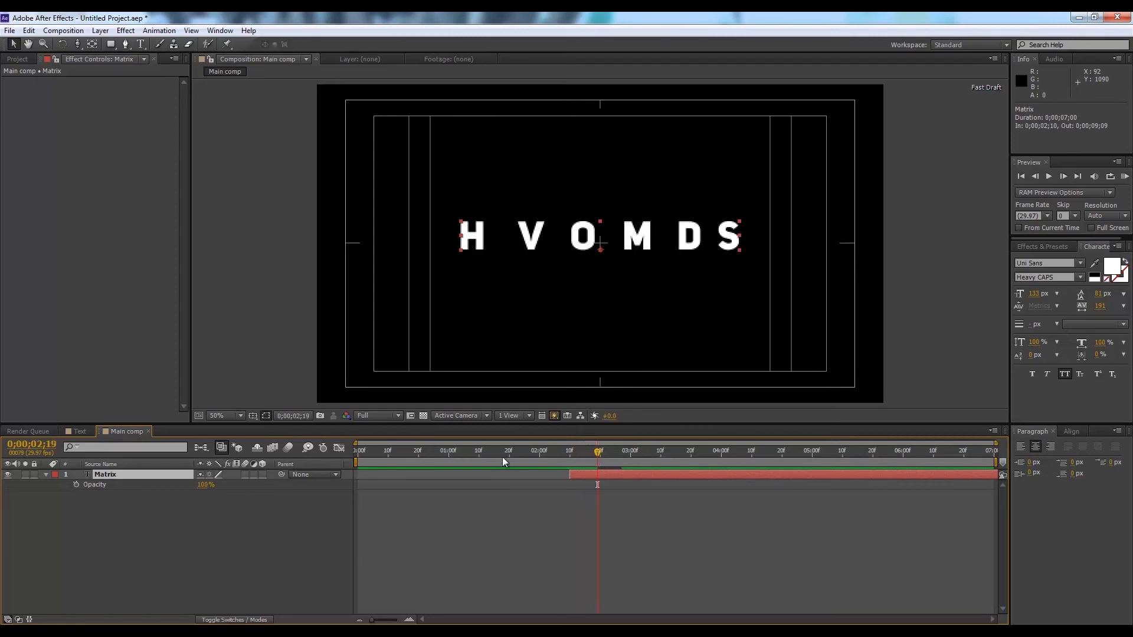
left_click(76, 484)
Set the Matrix layer's Opacity to 0% at 0;00;02;10 to start a fade-in
left_click(568, 454)
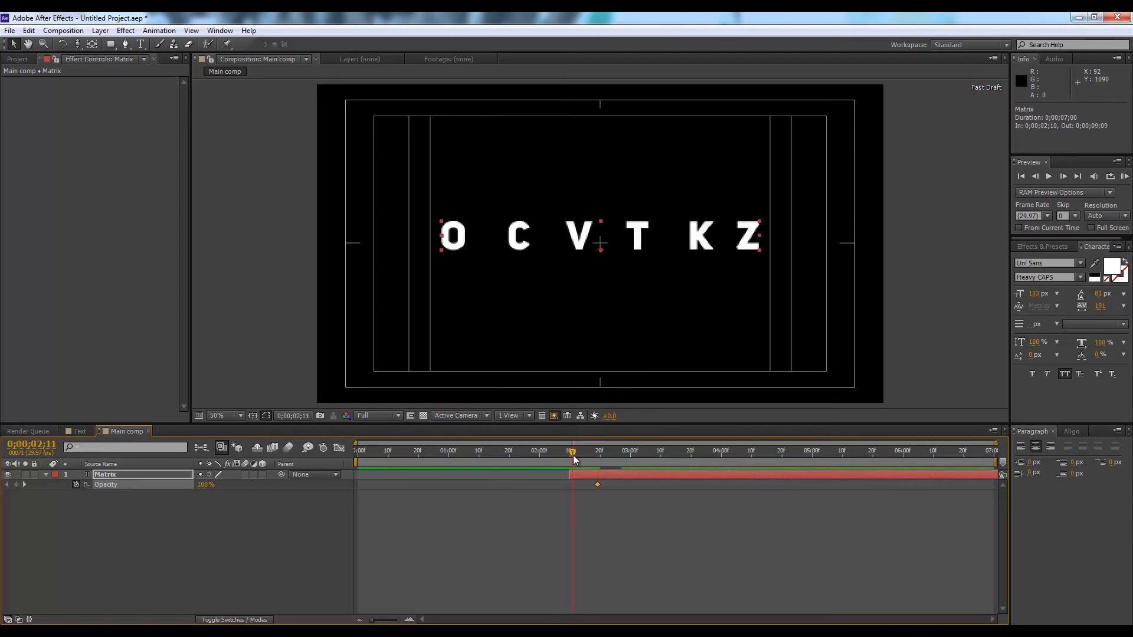
left_click(206, 484)
type("0")
key("Return")
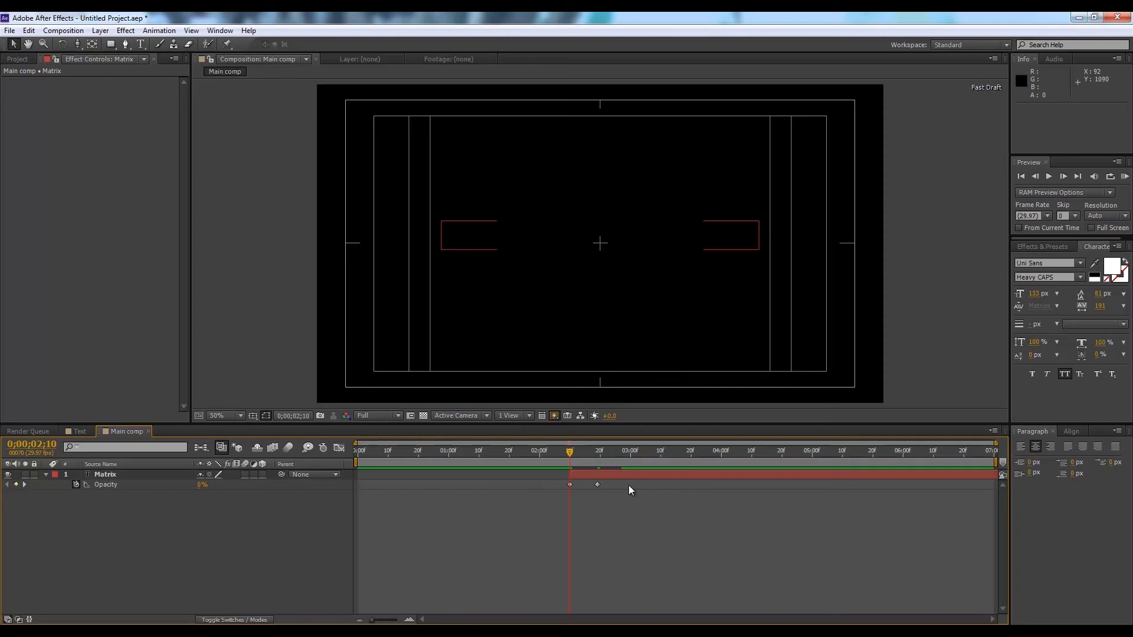
Apply Easy Ease to the last Opacity keyframe and check the start of the fade
left_click(597, 485)
right_click(597, 486)
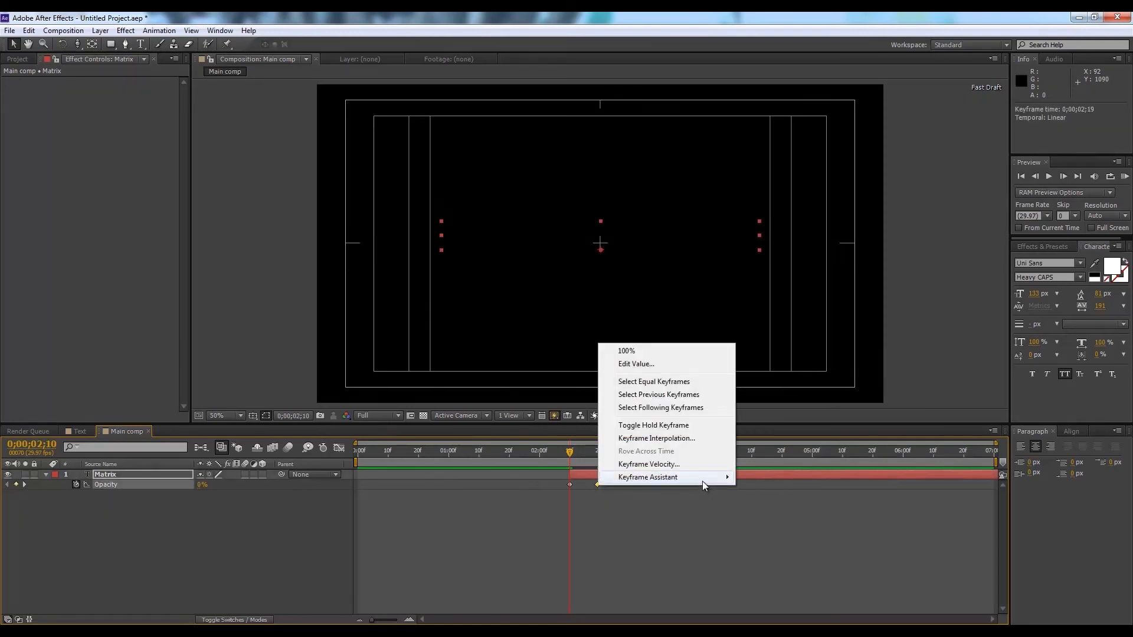
mouse_move(702, 478)
left_click(767, 502)
mouse_move(569, 453)
left_mouse_down()
mouse_move(589, 458)
mouse_move(573, 461)
left_mouse_up()
Show all keyframes of the Matrix layer, move the first Character Offset keyframe to 0;00;02;10, and preview the title
left_click(115, 477)
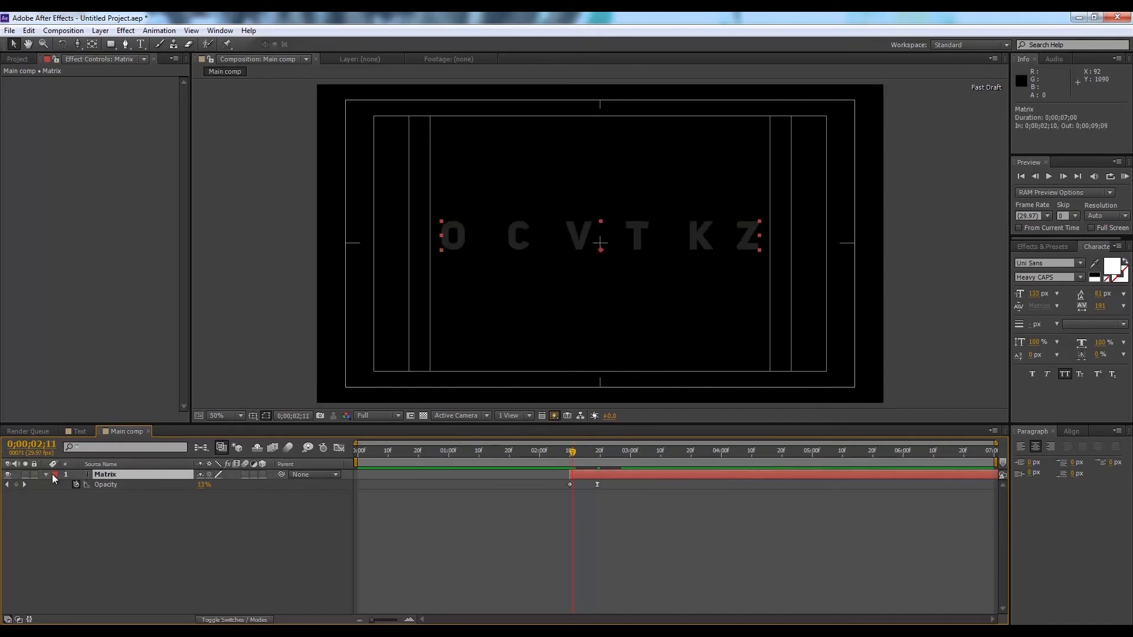
key("u")
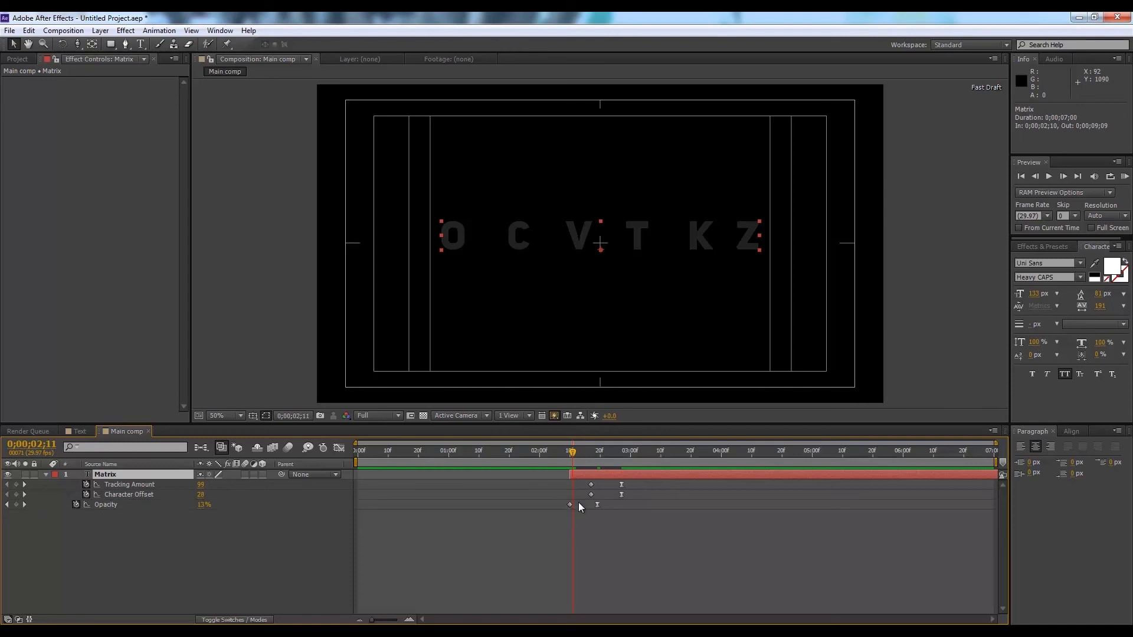
left_click_drag(593, 493, 570, 500)
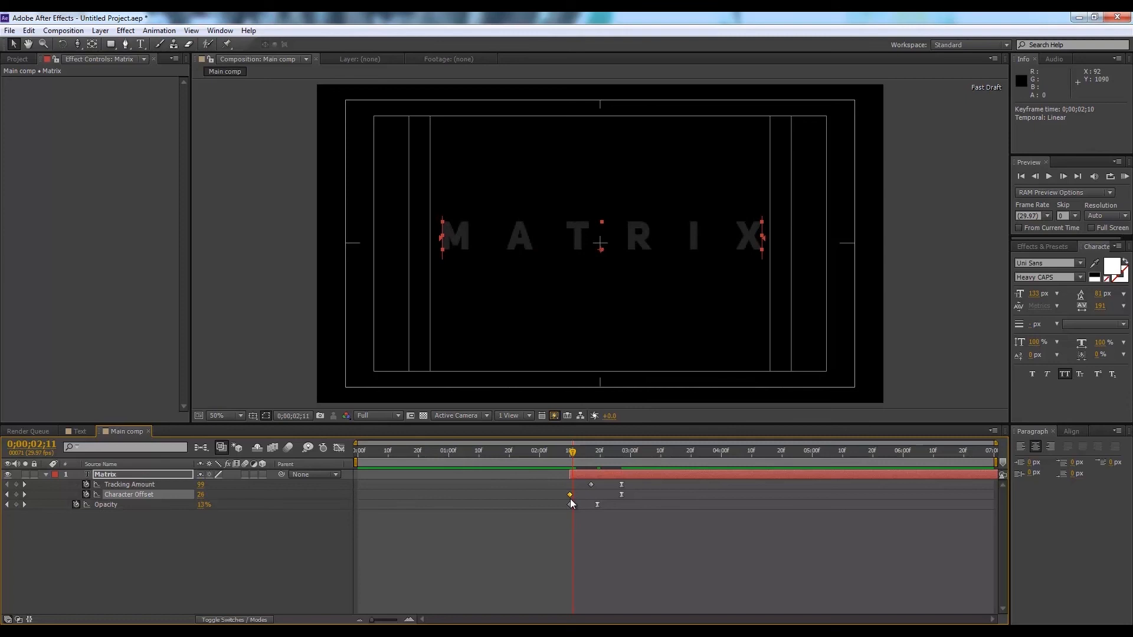
mouse_move(572, 452)
left_mouse_down()
mouse_move(561, 458)
mouse_move(624, 459)
mouse_move(565, 473)
left_mouse_up()
key("space")
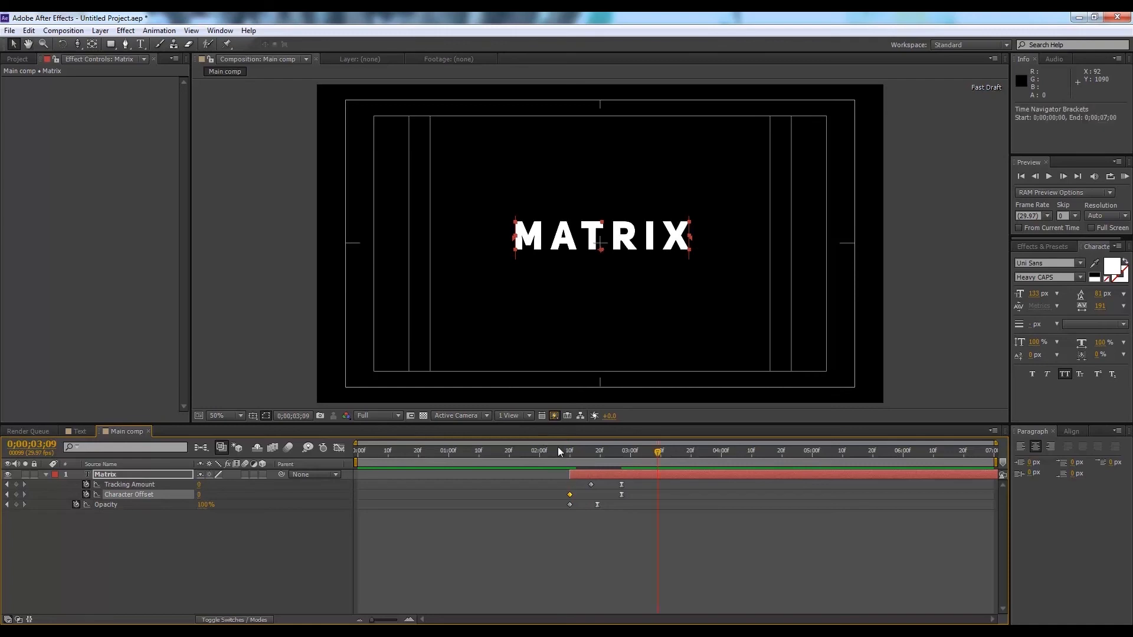
left_click(558, 447)
key("space")
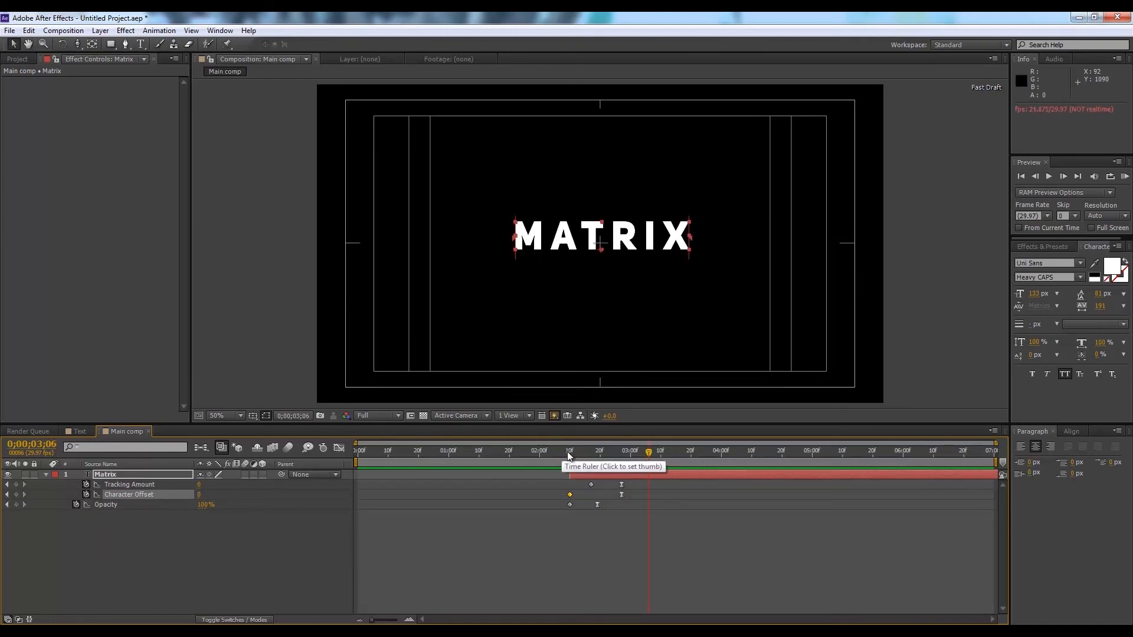
Move the first Tracking Amount keyframe earlier to about 0;00;02;12 and preview the title animation
left_click_drag(591, 484, 574, 487)
left_click(549, 451)
key("space")
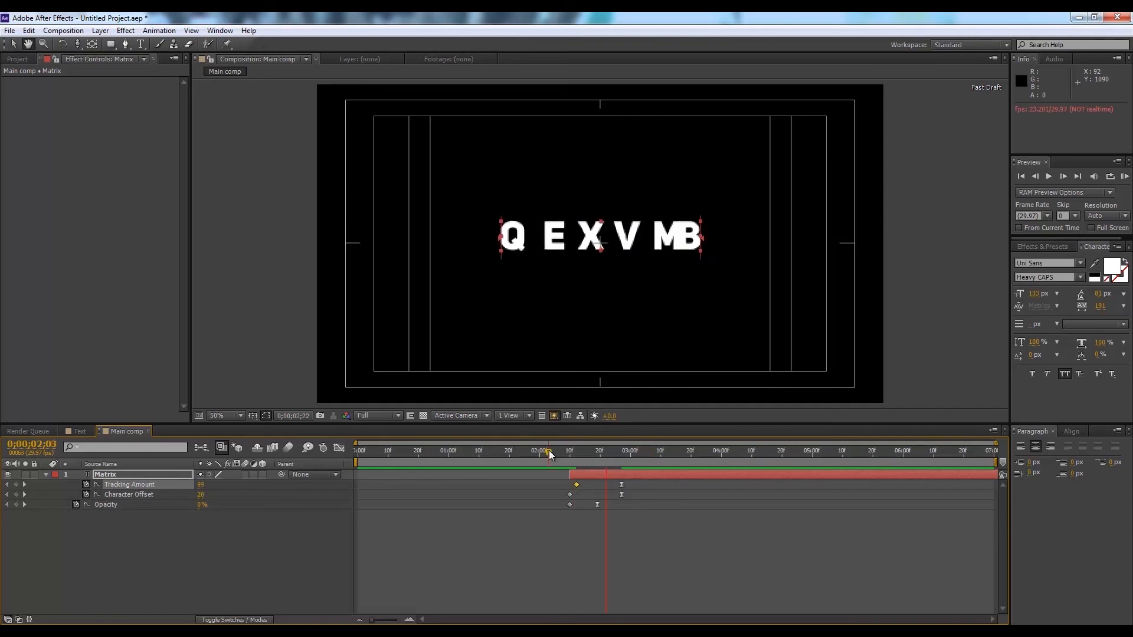
left_click(552, 452)
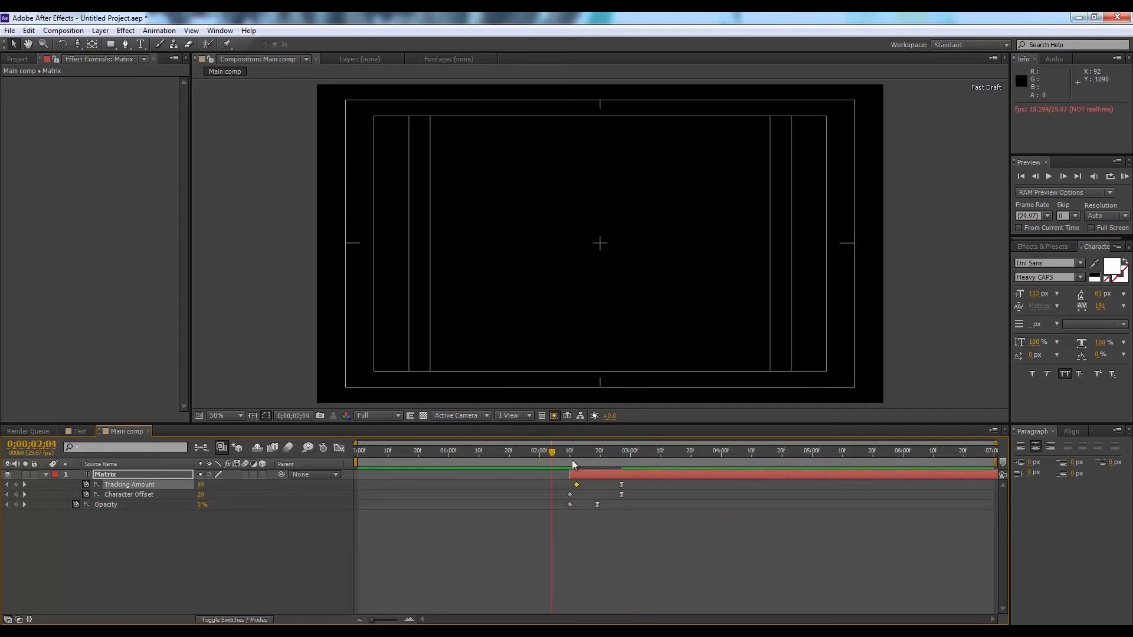
Move the last Tracking Amount and Character Offset keyframes to about 0;00;03;01 and preview the slower title animation
left_click(642, 485)
mouse_move(616, 482)
left_mouse_down()
mouse_move(632, 499)
mouse_move(631, 484)
left_mouse_up()
key("space")
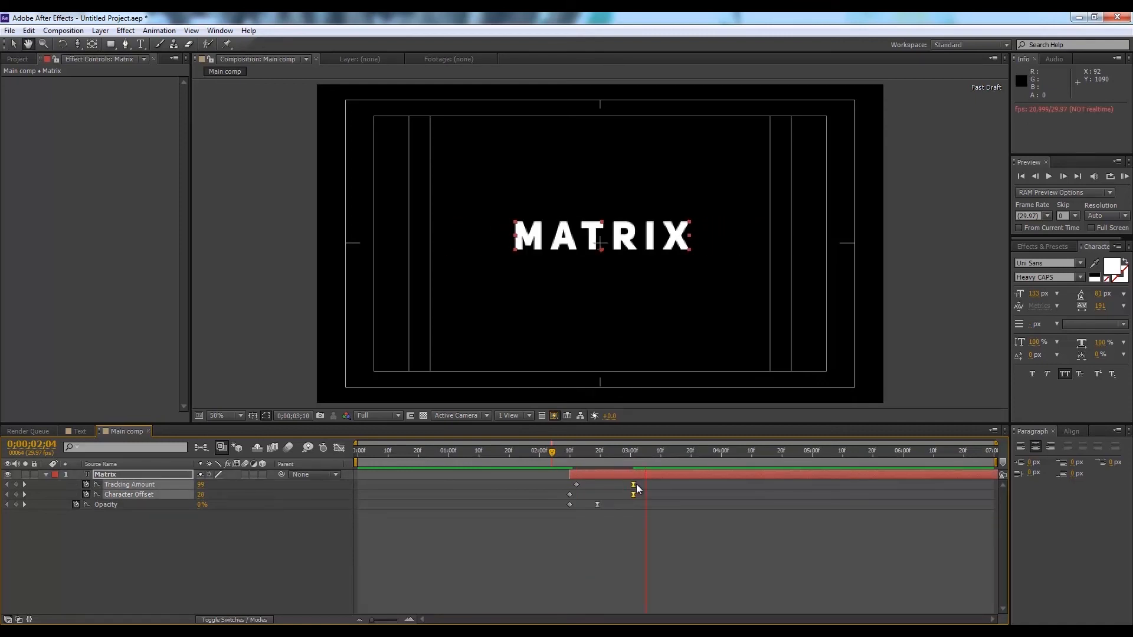
left_click(549, 452)
key("space")
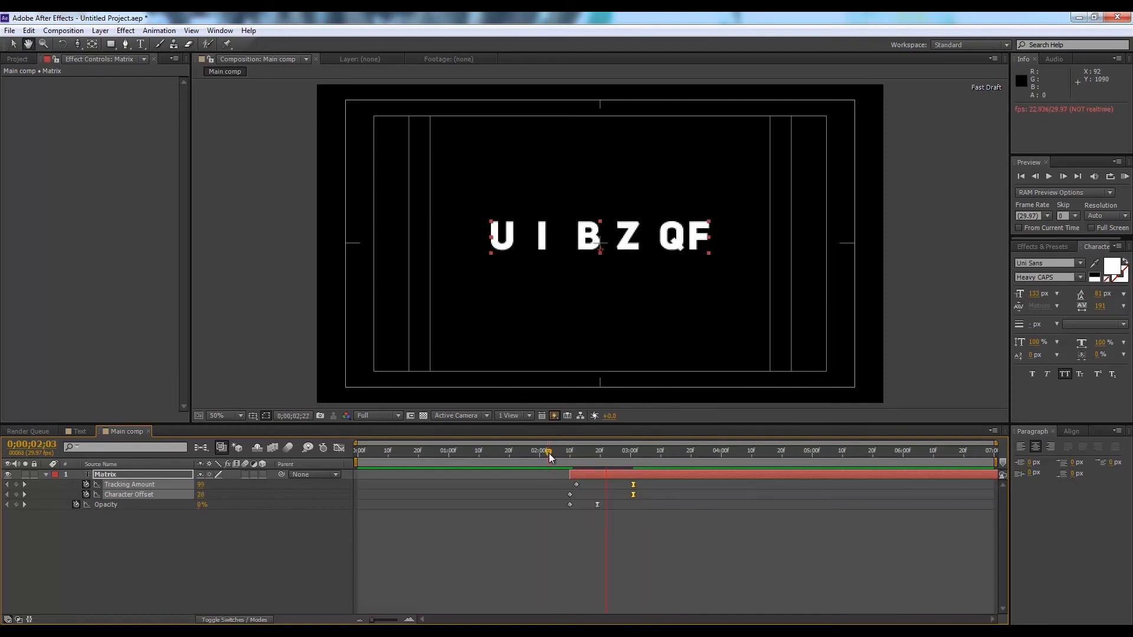
key("space")
Apply the 4-Color Gradient effect to the Matrix text layer
left_click(175, 575)
left_click(103, 481)
left_click(108, 473)
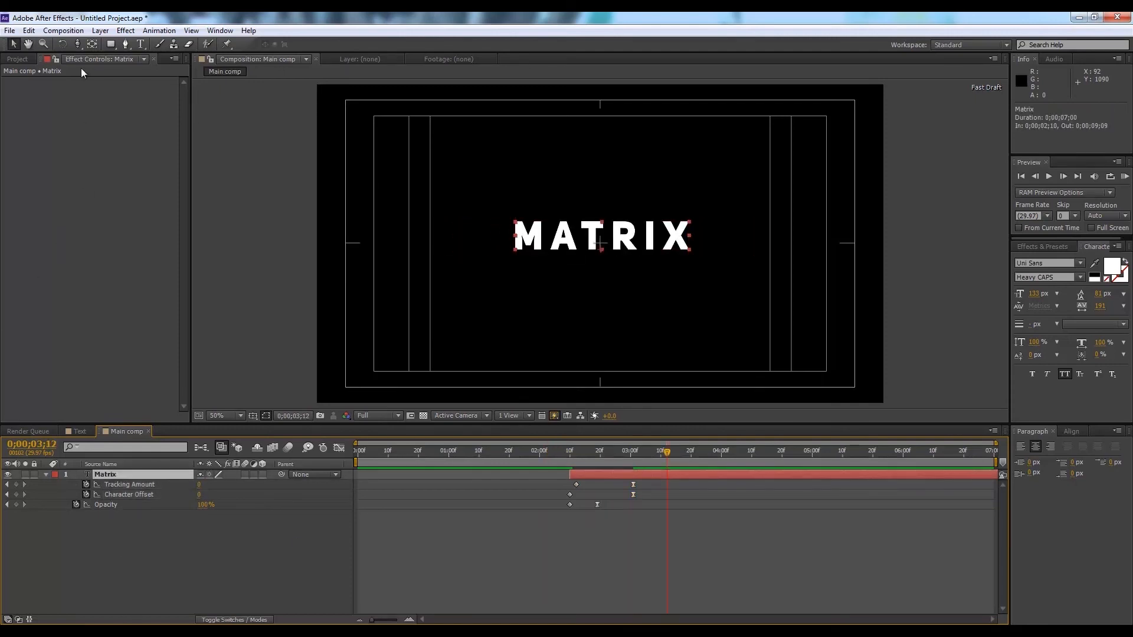
left_click(123, 33)
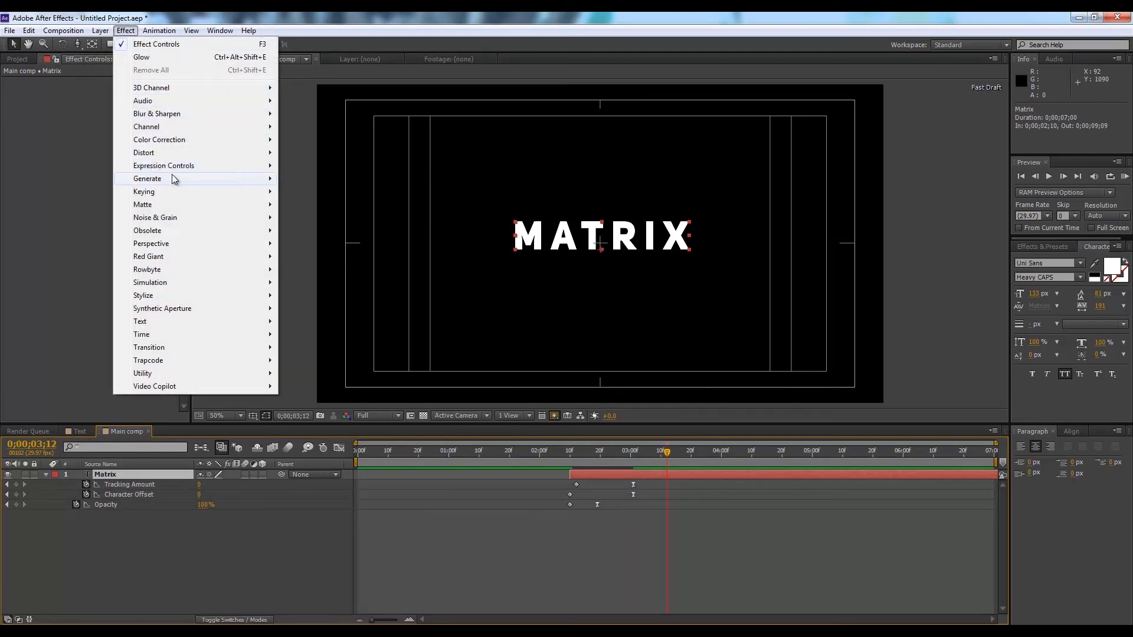
mouse_move(246, 178)
left_click(335, 180)
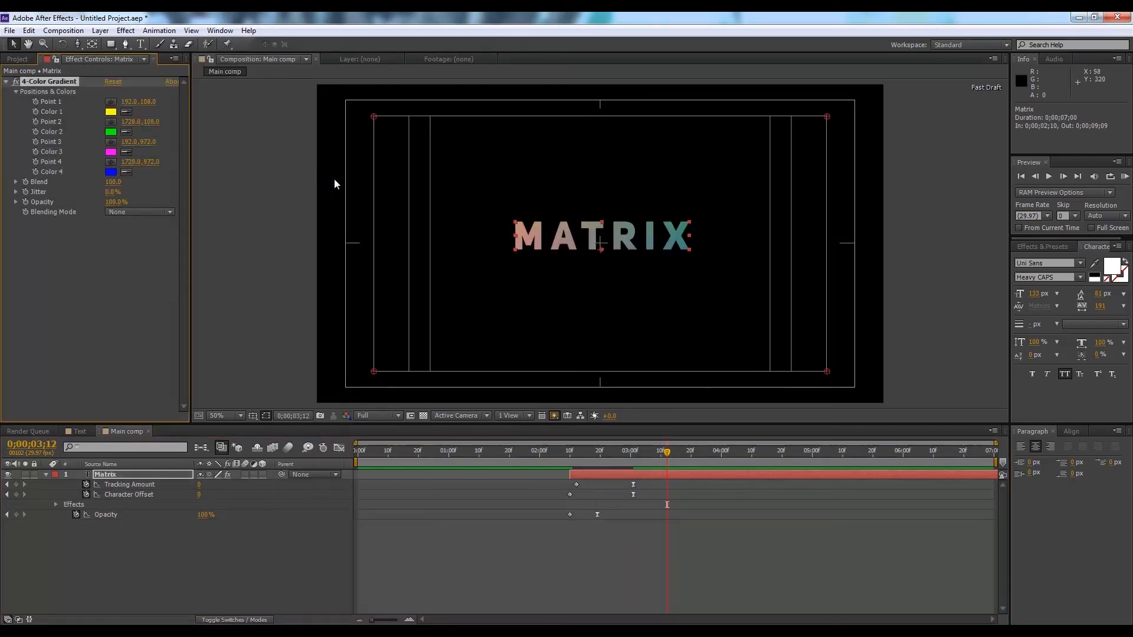
Set the gradient's Color 1 to white (FFFFFF)
left_click(110, 111)
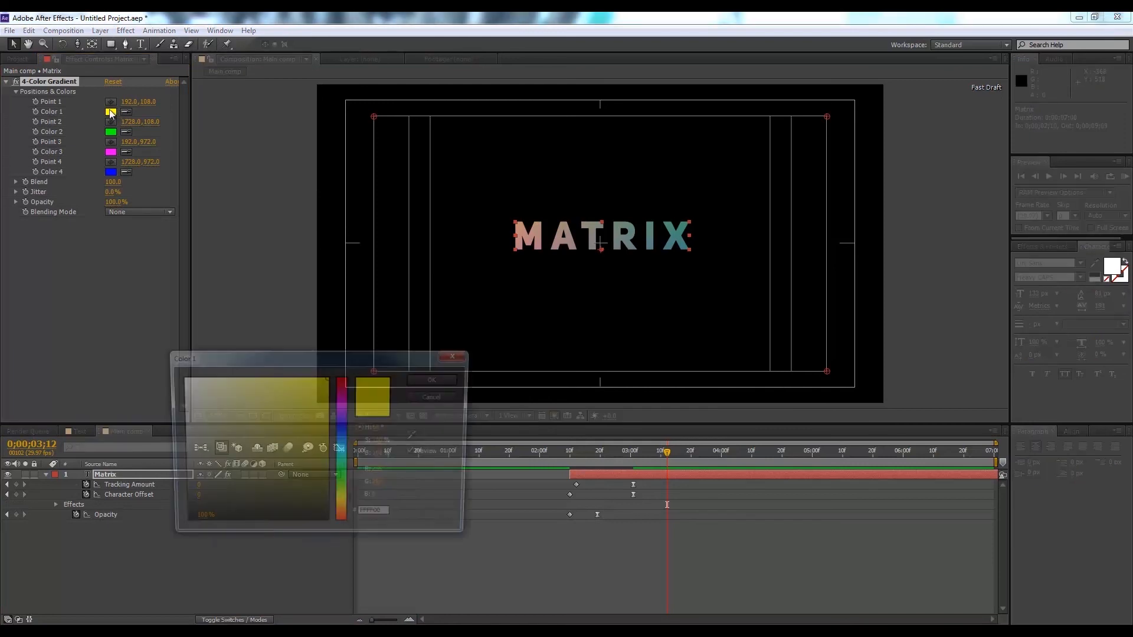
left_click_drag(272, 486, 127, 489)
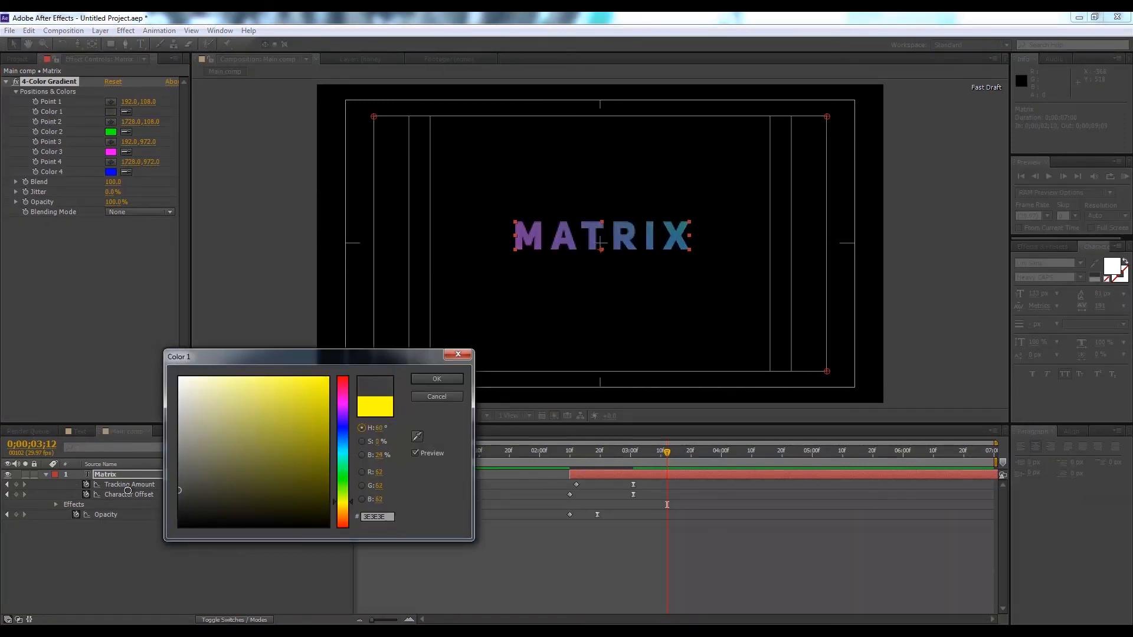
left_click_drag(179, 503, 179, 378)
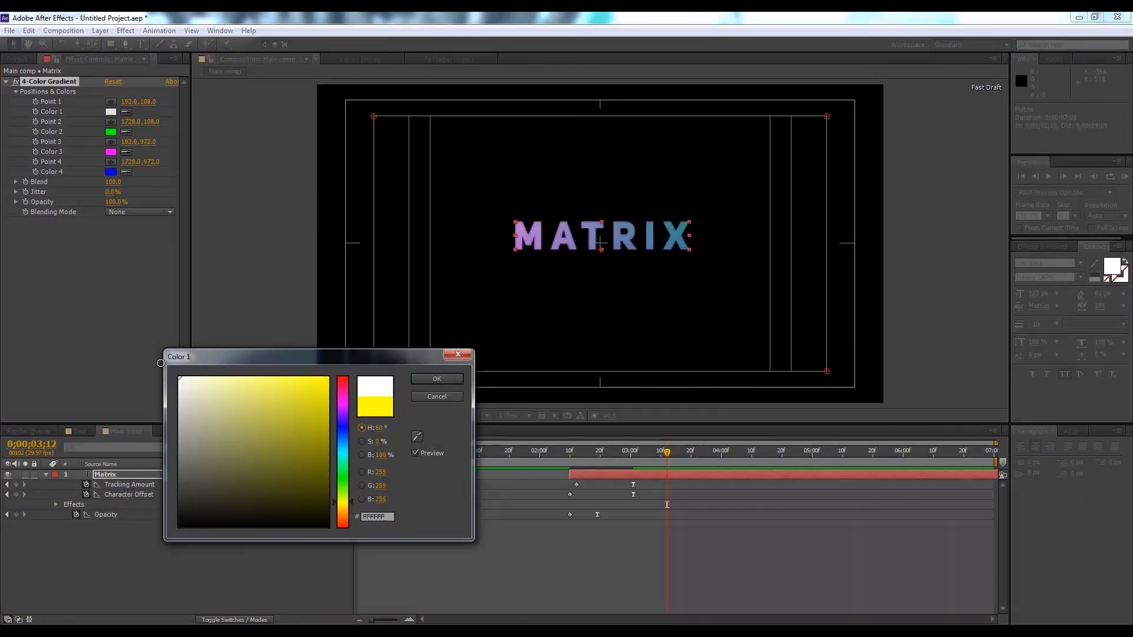
left_click(435, 379)
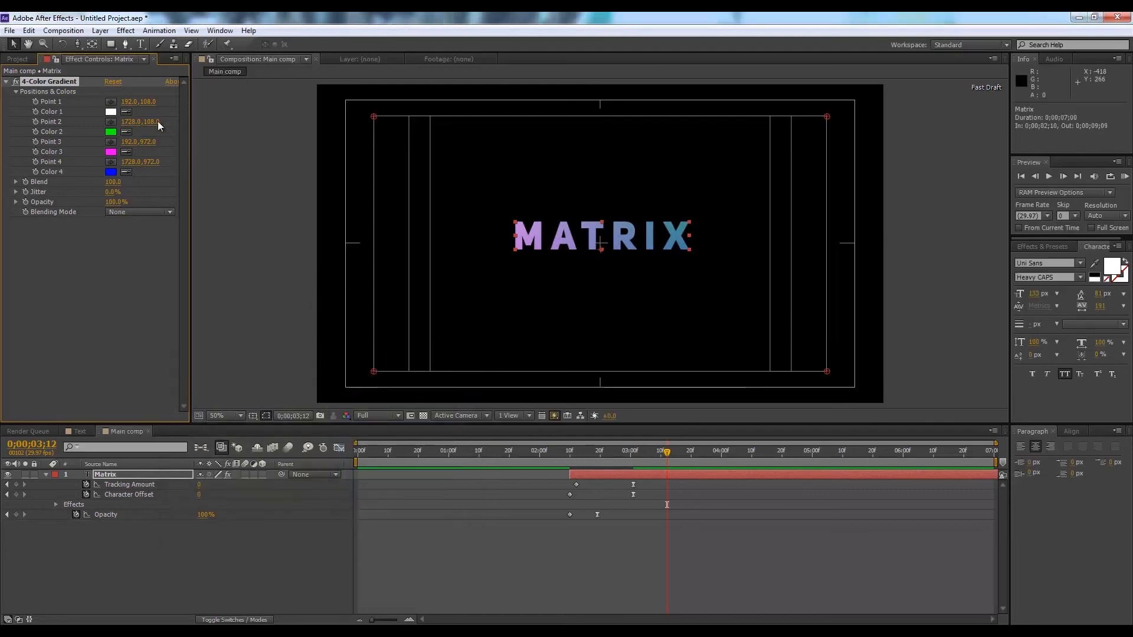
Set the Matrix text gradient's Color 2 to dark gray and Color 3 to white (FFFFFF)
left_click(111, 131)
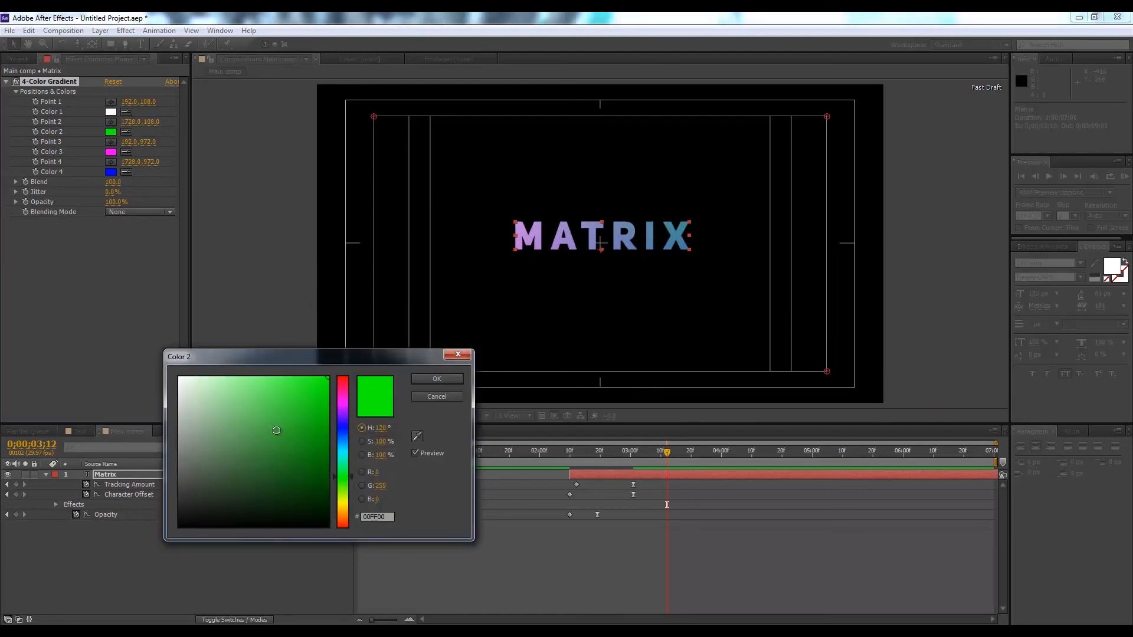
mouse_move(221, 439)
left_mouse_down()
mouse_move(167, 468)
mouse_move(99, 474)
left_mouse_up()
left_click(417, 380)
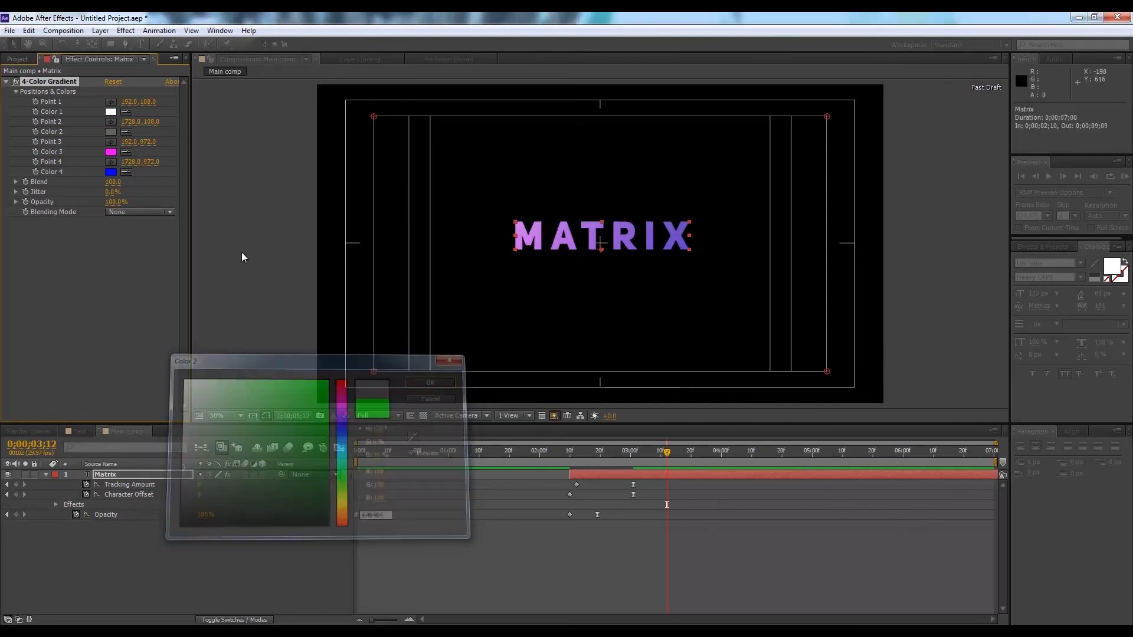
left_click(111, 151)
left_click_drag(220, 449, 127, 319)
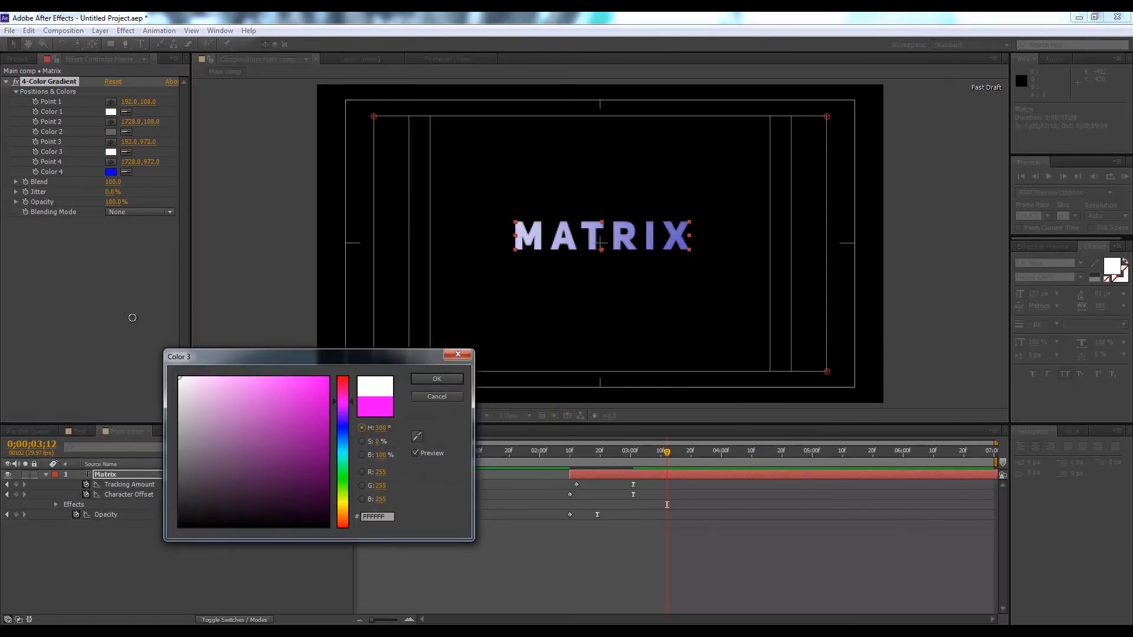
left_click(437, 379)
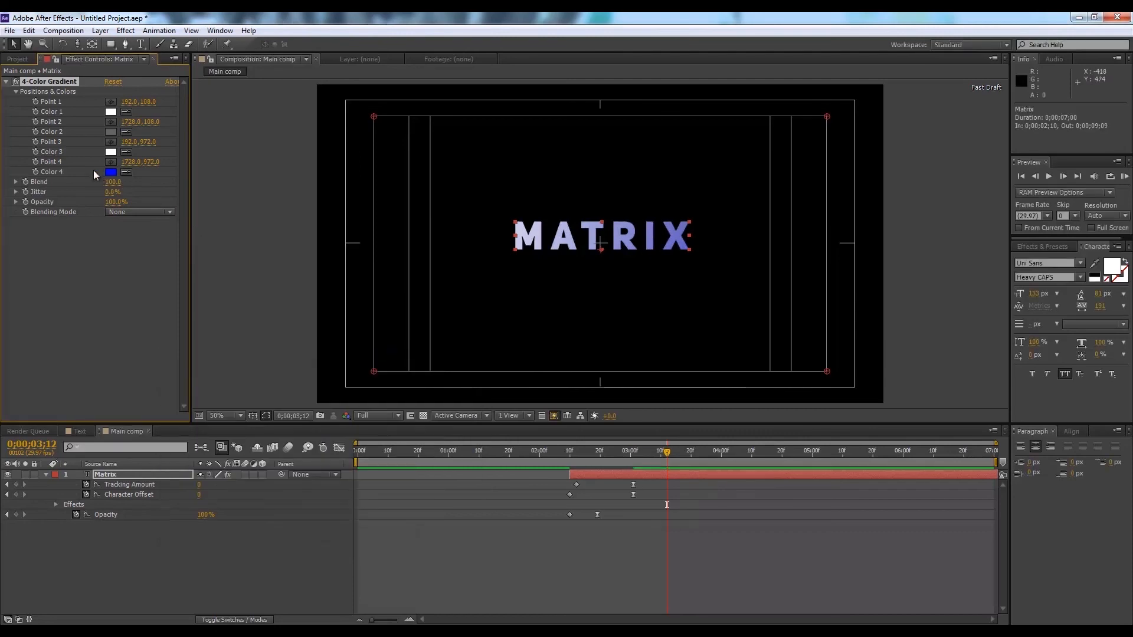
Set the text gradient's Color 4 to light gray (C2C2C2) and scrub through the title to check it
left_click(110, 172)
mouse_move(267, 406)
left_mouse_down()
mouse_move(224, 379)
mouse_move(281, 396)
mouse_move(233, 378)
mouse_move(227, 406)
mouse_move(207, 414)
mouse_move(139, 412)
left_mouse_up()
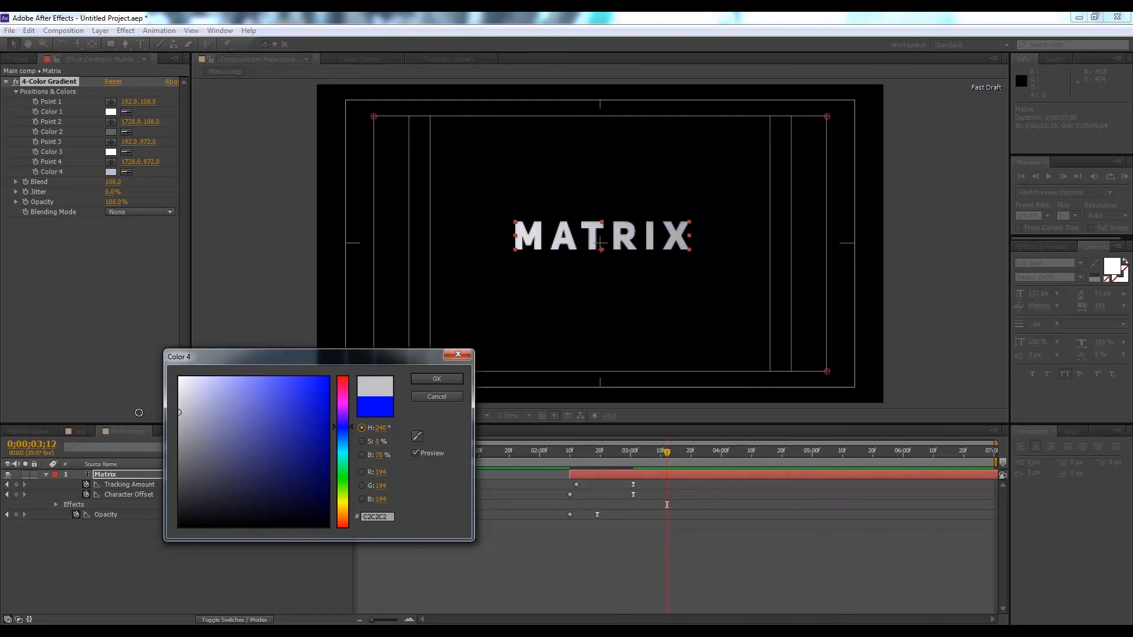
left_click(437, 380)
left_click(145, 574)
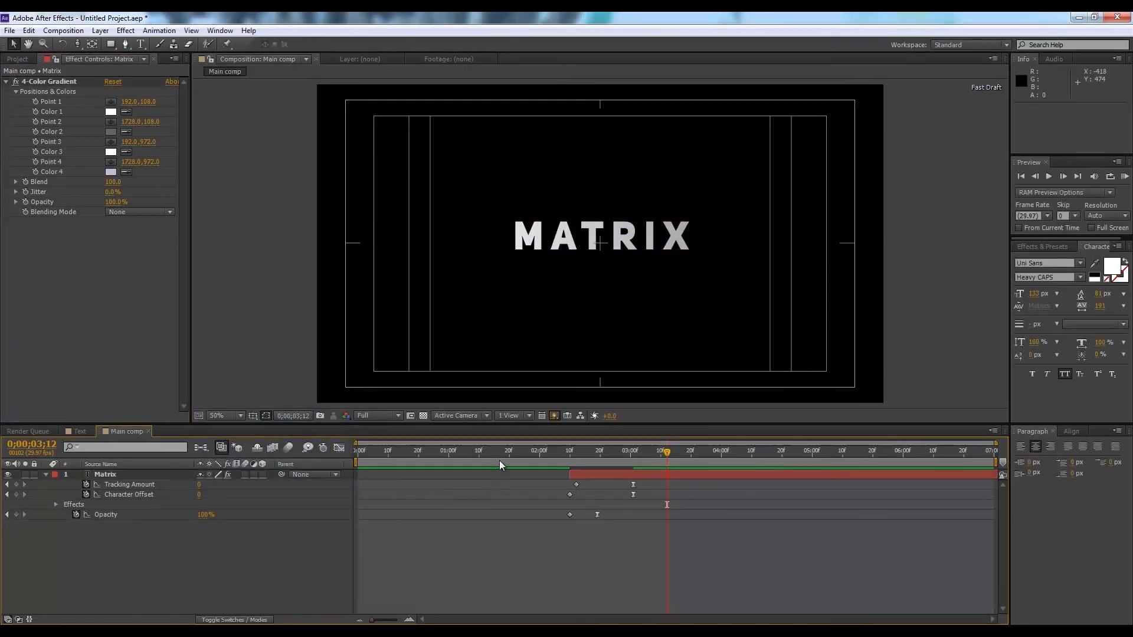
left_click_drag(571, 456, 716, 466)
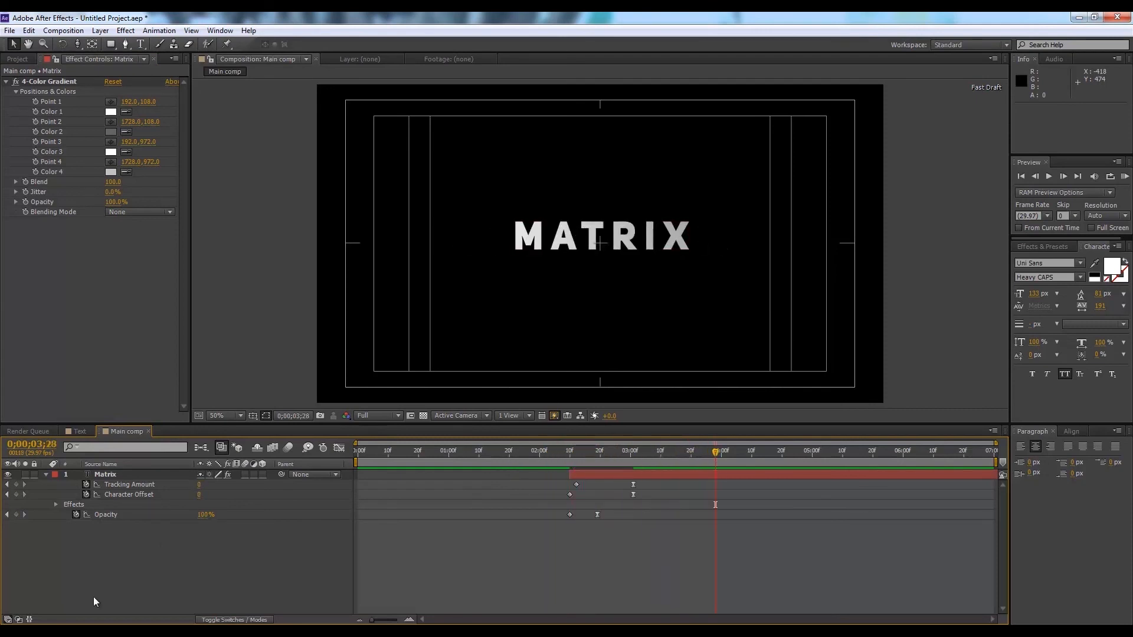
Collapse the Matrix layer's properties and add a black 1920 x 1080 solid beneath the Matrix text layer
left_click(52, 476)
left_click(46, 475)
left_click(135, 551)
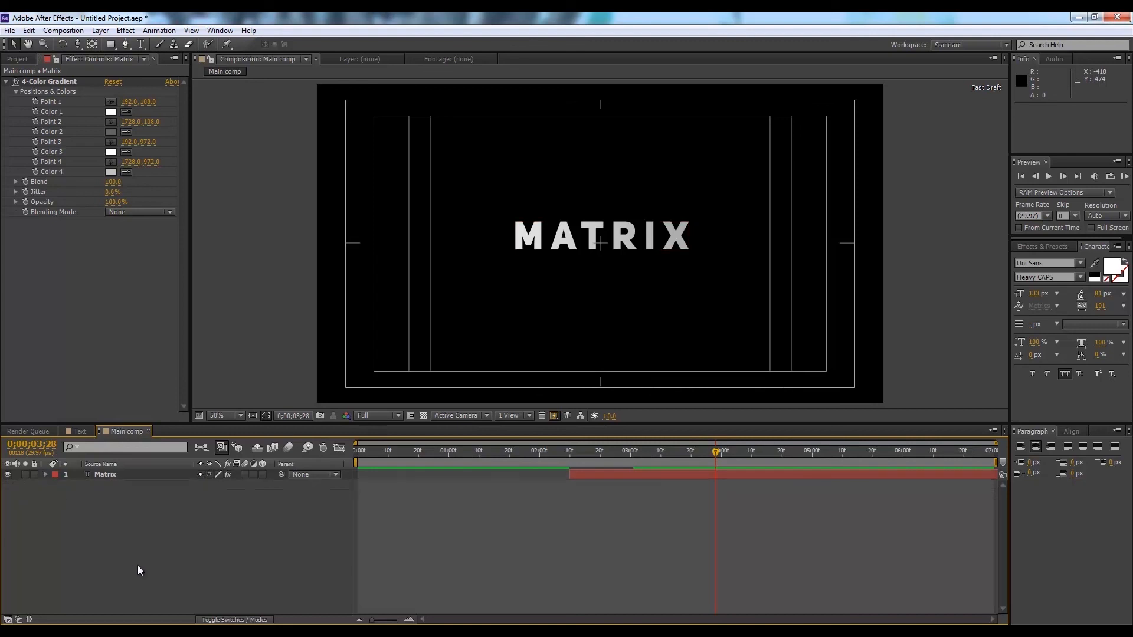
key("ctrl+y")
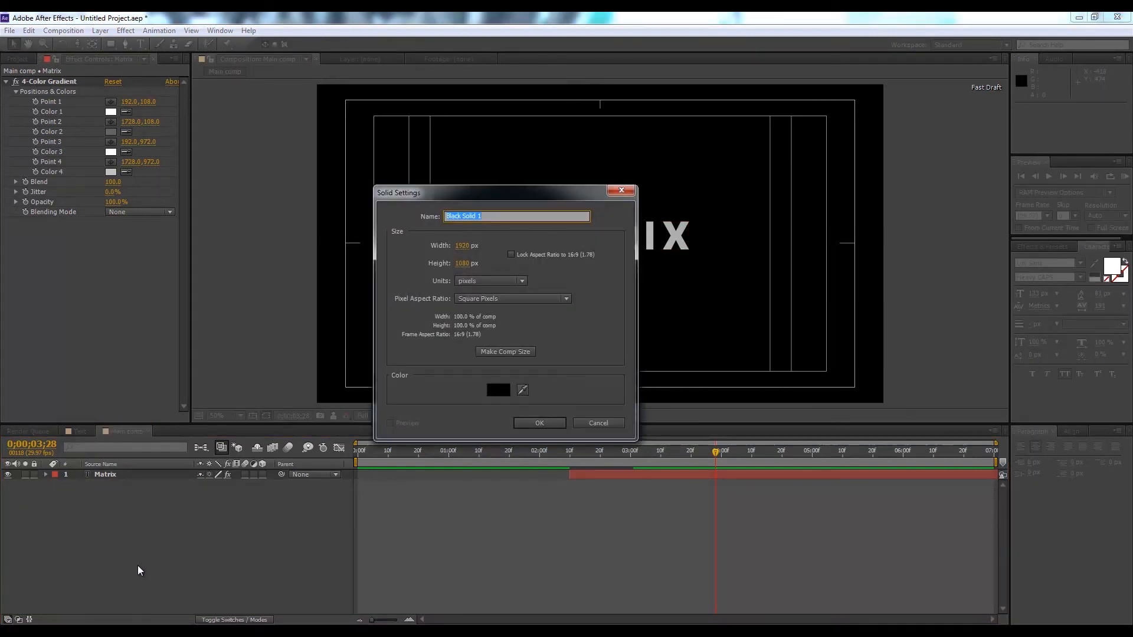
left_click(539, 423)
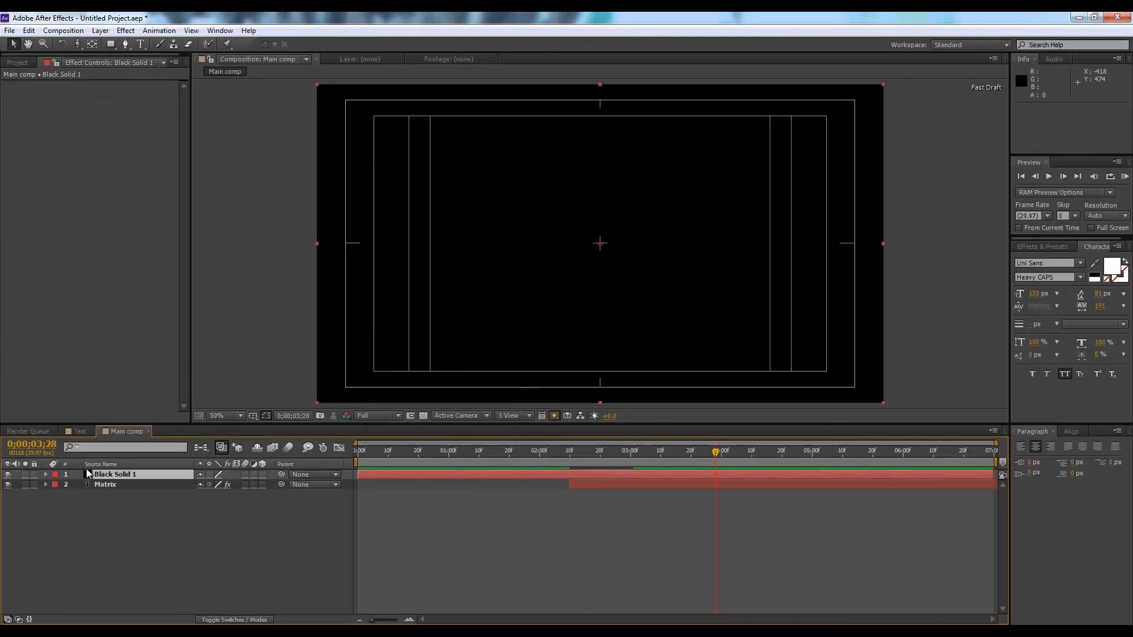
left_click(114, 518)
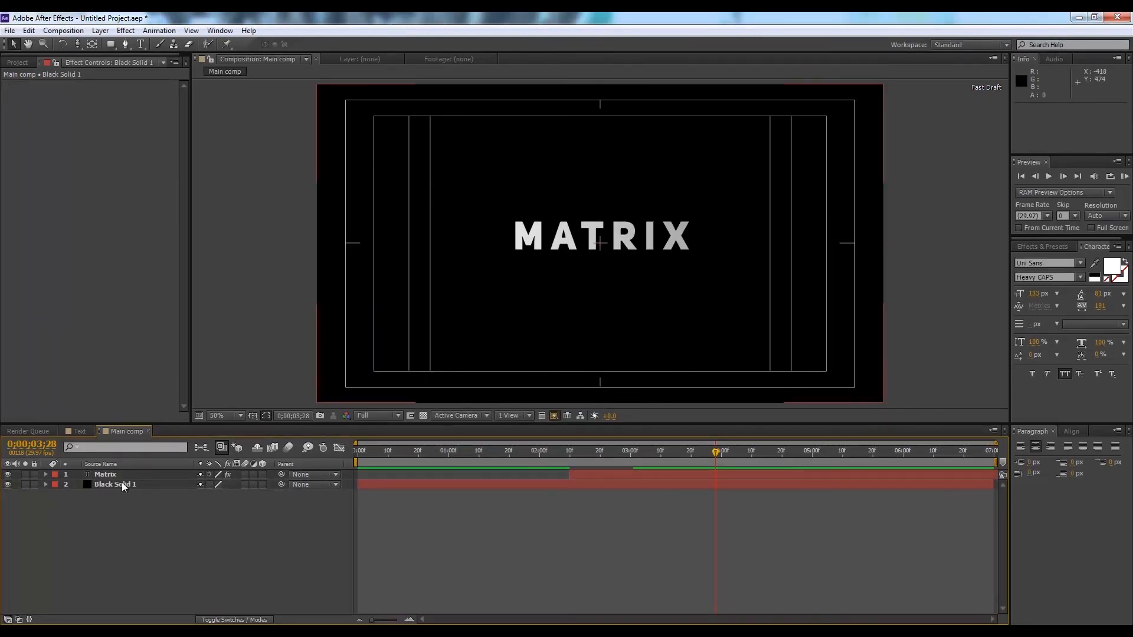
Apply the 4-Color Gradient effect to the black solid and set its Color 1 to dark gray (181818)
left_click(121, 484)
left_click(126, 30)
left_click(133, 50)
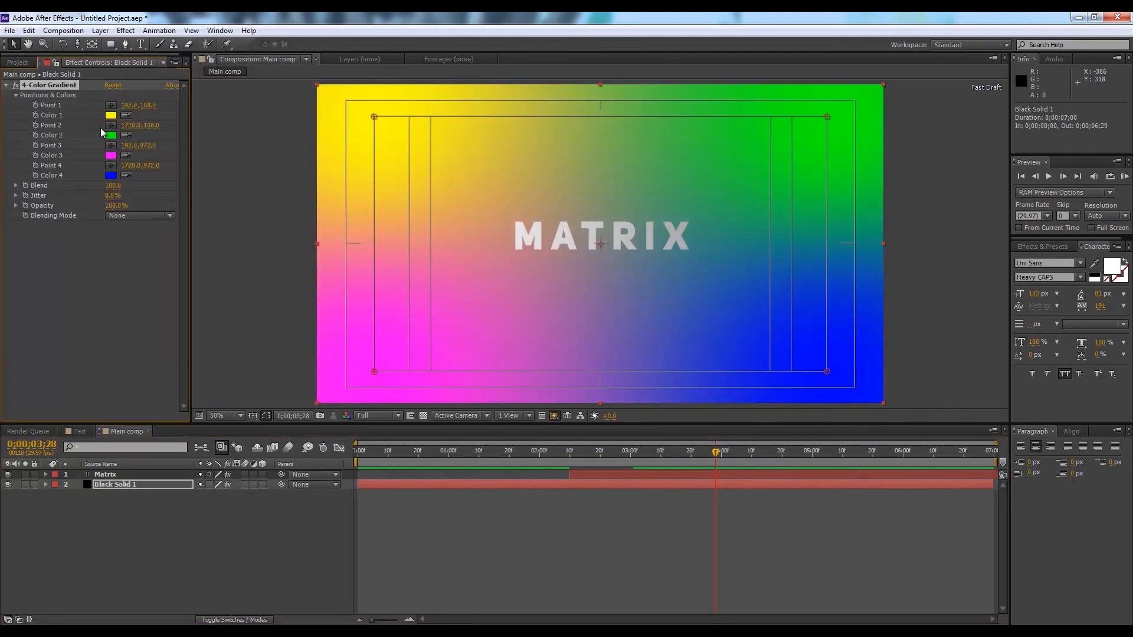
left_click(114, 116)
mouse_move(203, 387)
left_mouse_down()
mouse_move(115, 503)
mouse_move(53, 435)
mouse_move(15, 513)
left_mouse_up()
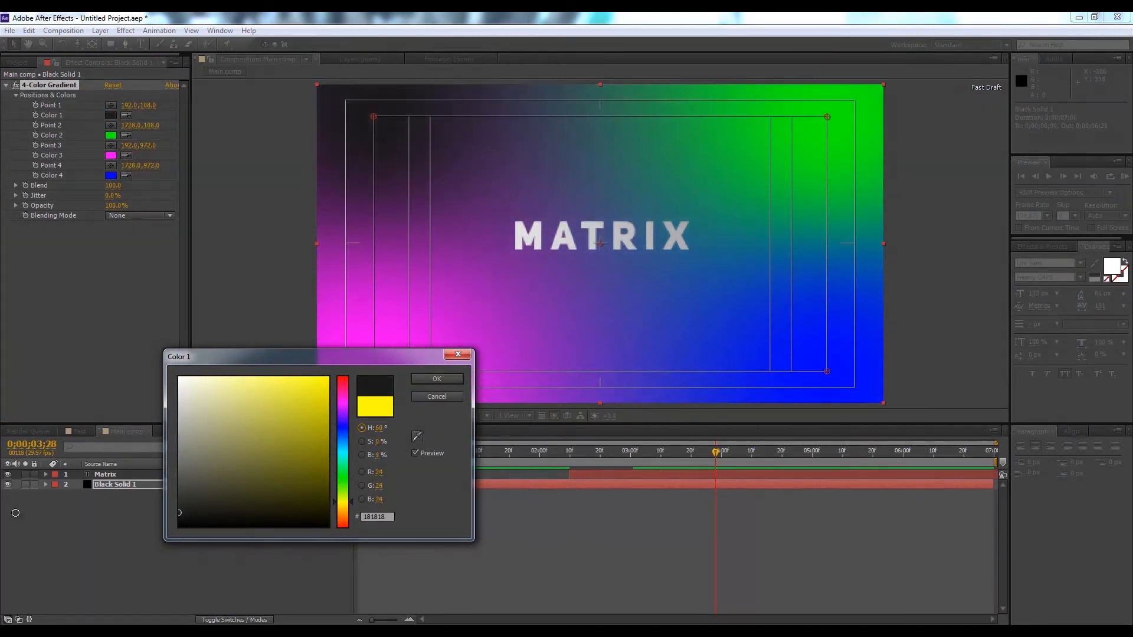
left_click(436, 379)
Set the background gradient's Color 2 and Color 3 to black (000000)
left_click(111, 135)
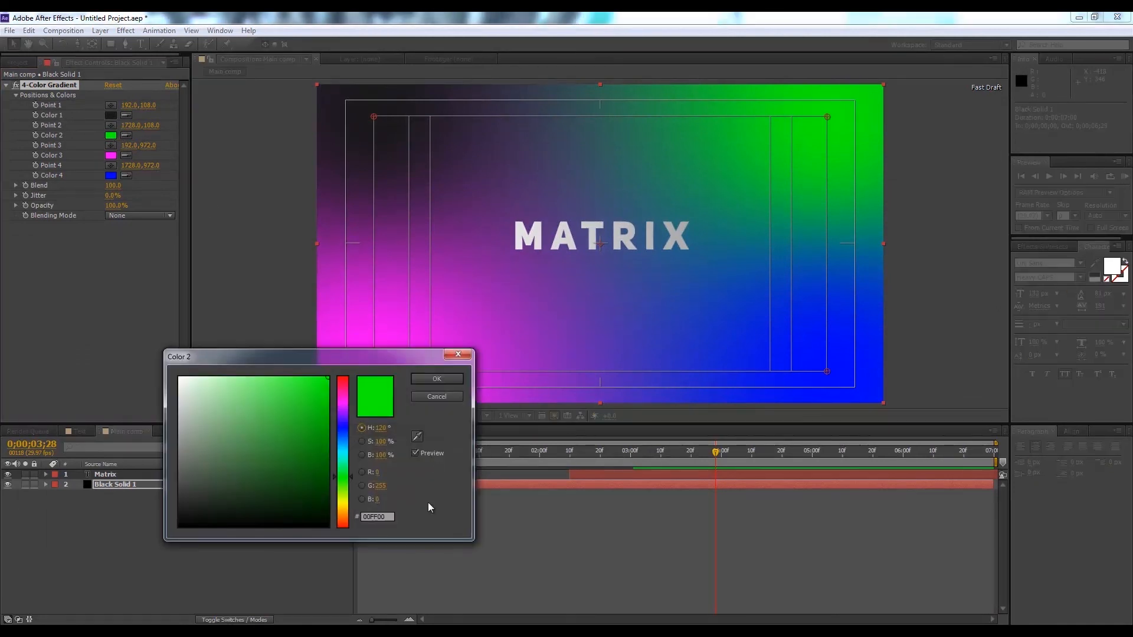
left_click_drag(284, 487, 121, 547)
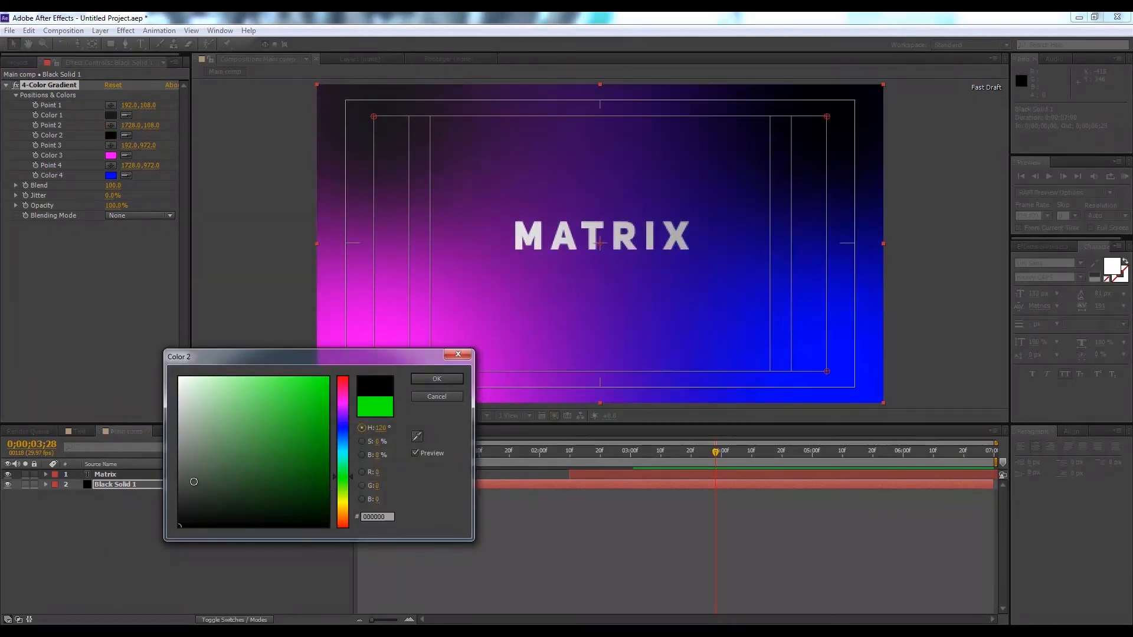
left_click(460, 378)
left_click(110, 155)
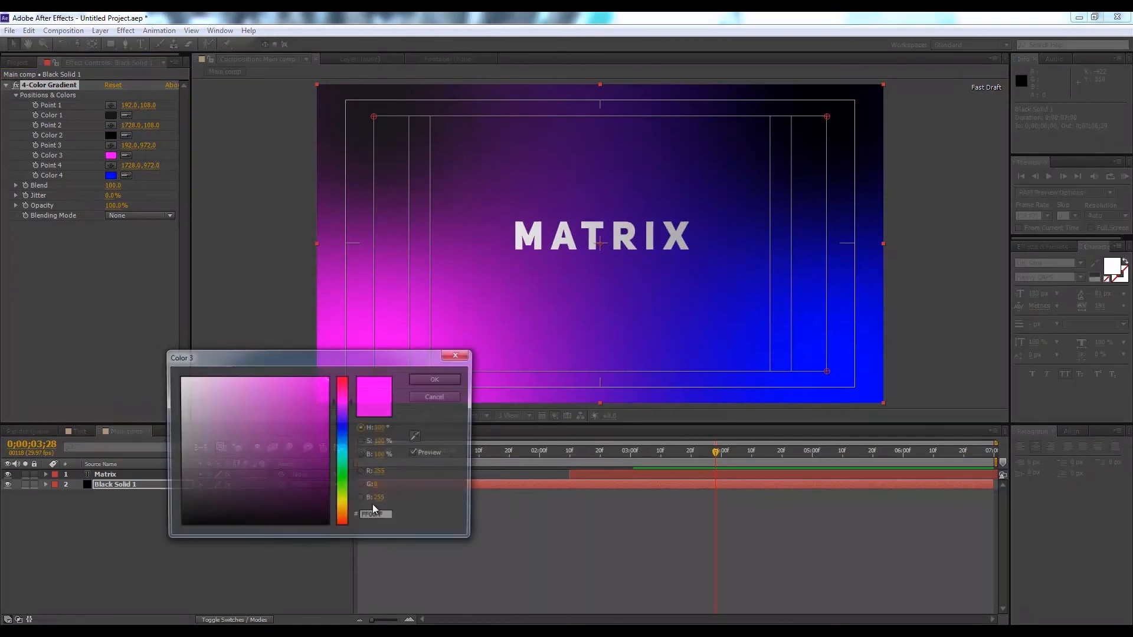
left_click_drag(257, 492, 54, 591)
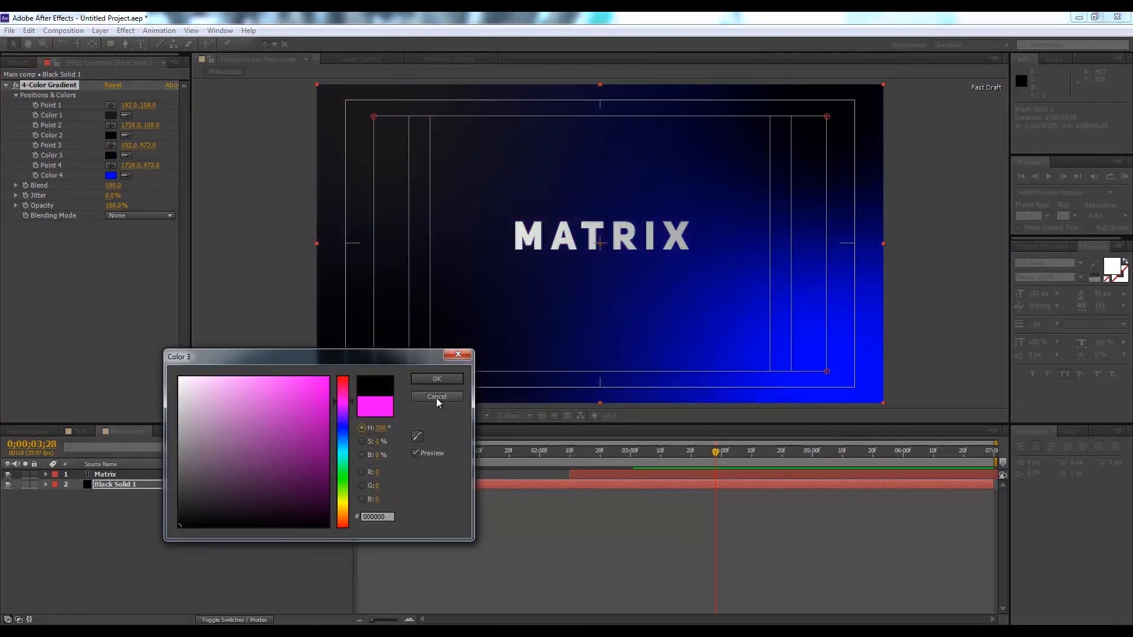
left_click(434, 379)
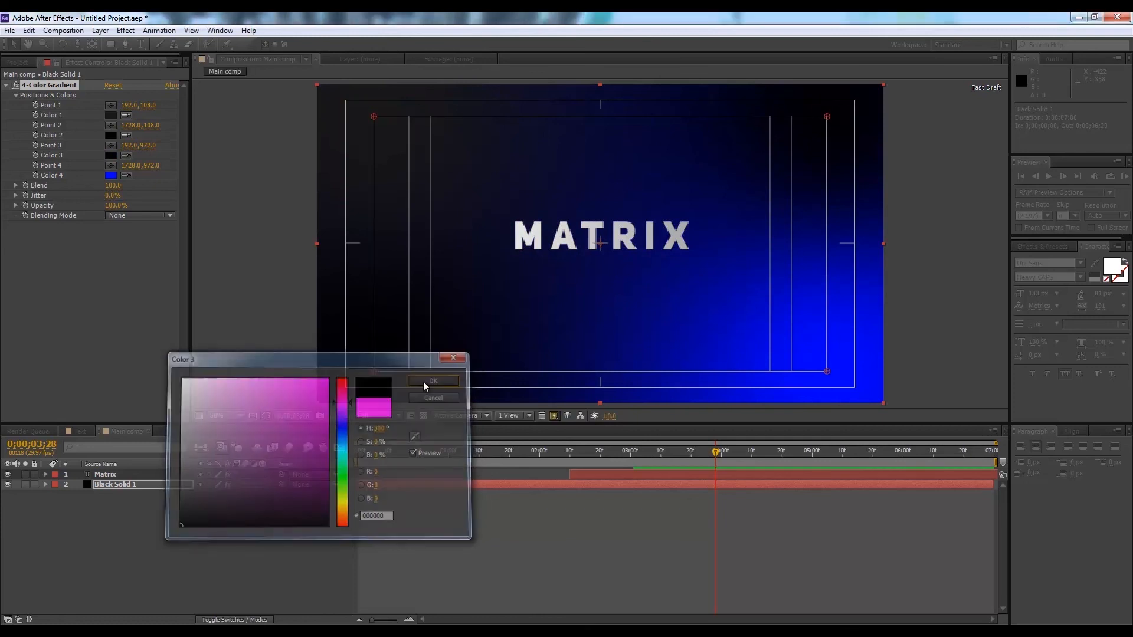
Set the background gradient's Color 4 to dark blue-gray (1C1C30)
left_click(111, 176)
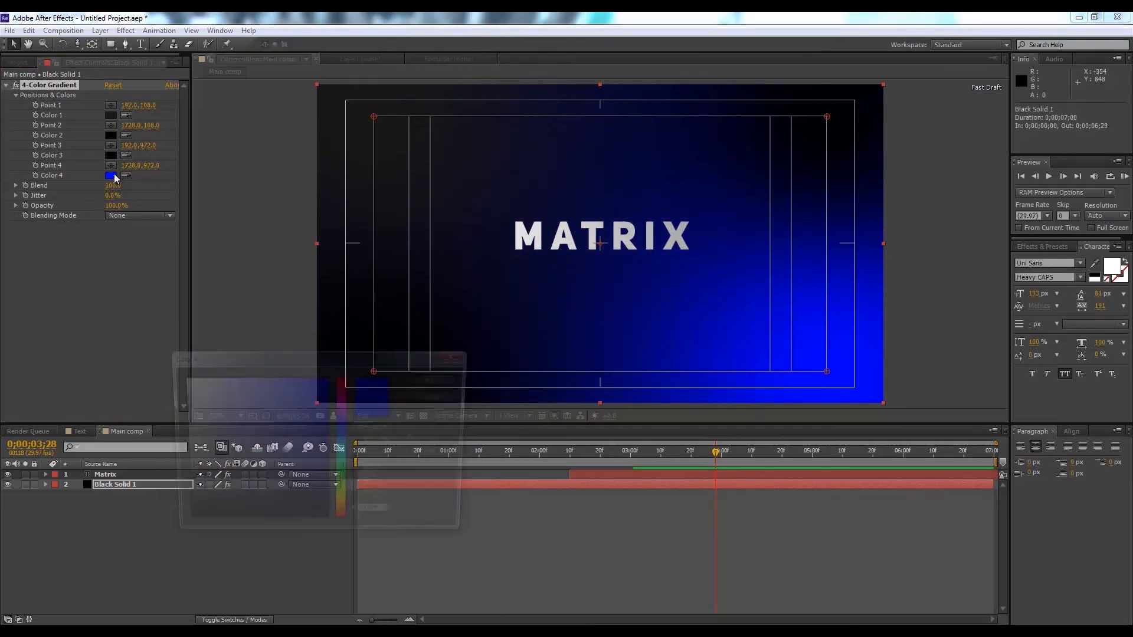
mouse_move(260, 462)
left_mouse_down()
mouse_move(309, 513)
mouse_move(238, 495)
mouse_move(243, 483)
mouse_move(239, 499)
left_mouse_up()
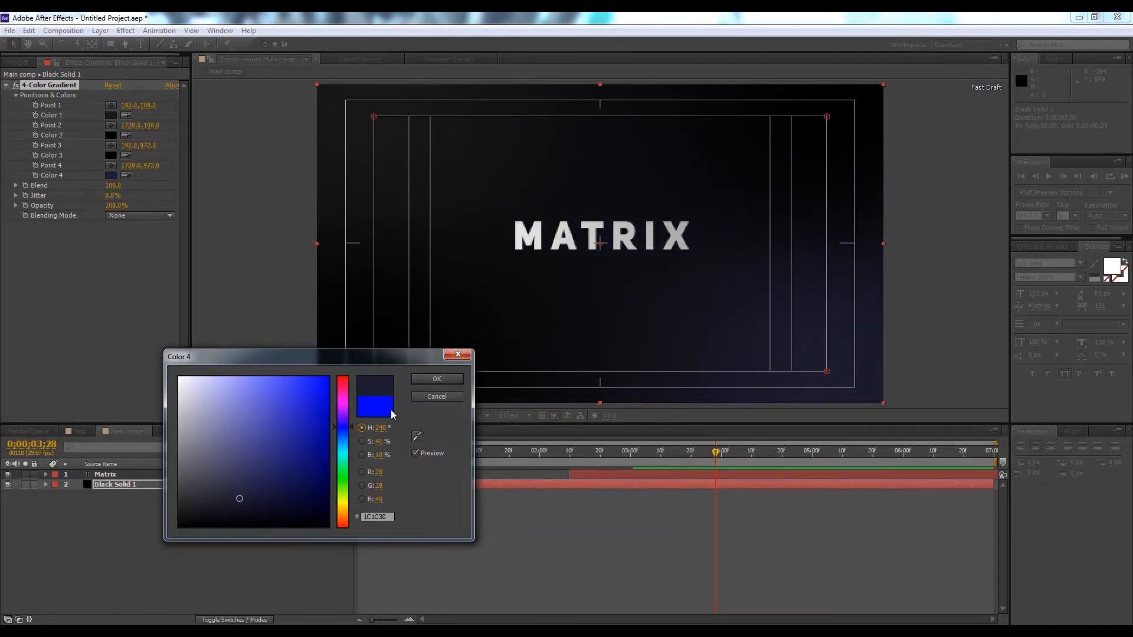
left_click(436, 378)
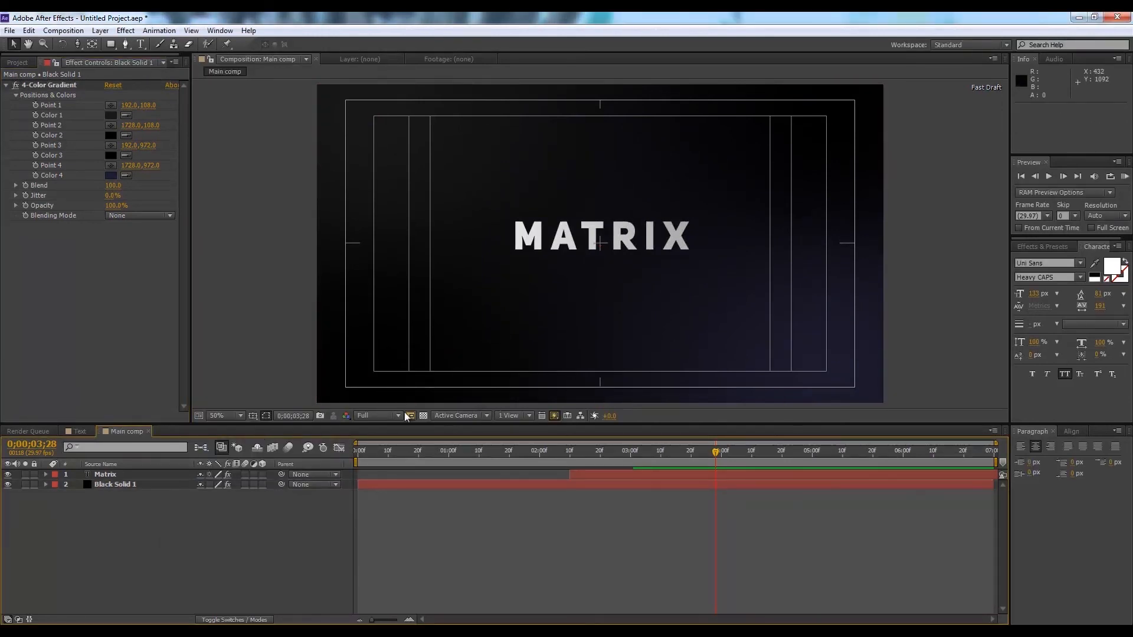
Hide the title/action safe guides and scrub through the main comp to preview the title over the gradient background
left_click(267, 416)
left_click(277, 428)
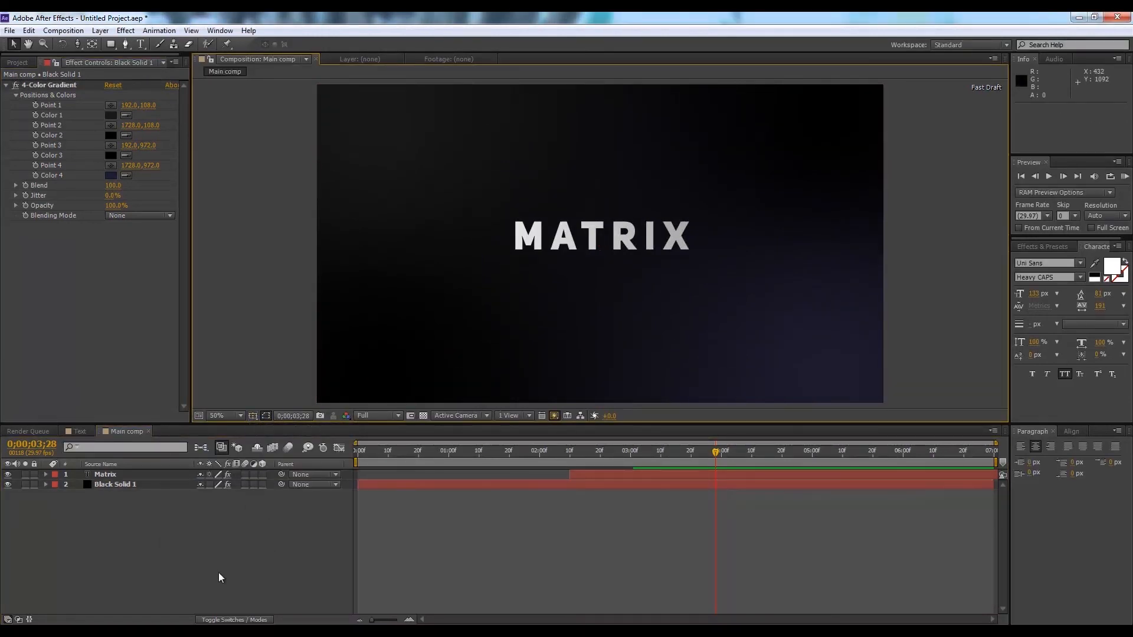
left_click_drag(413, 449, 329, 452)
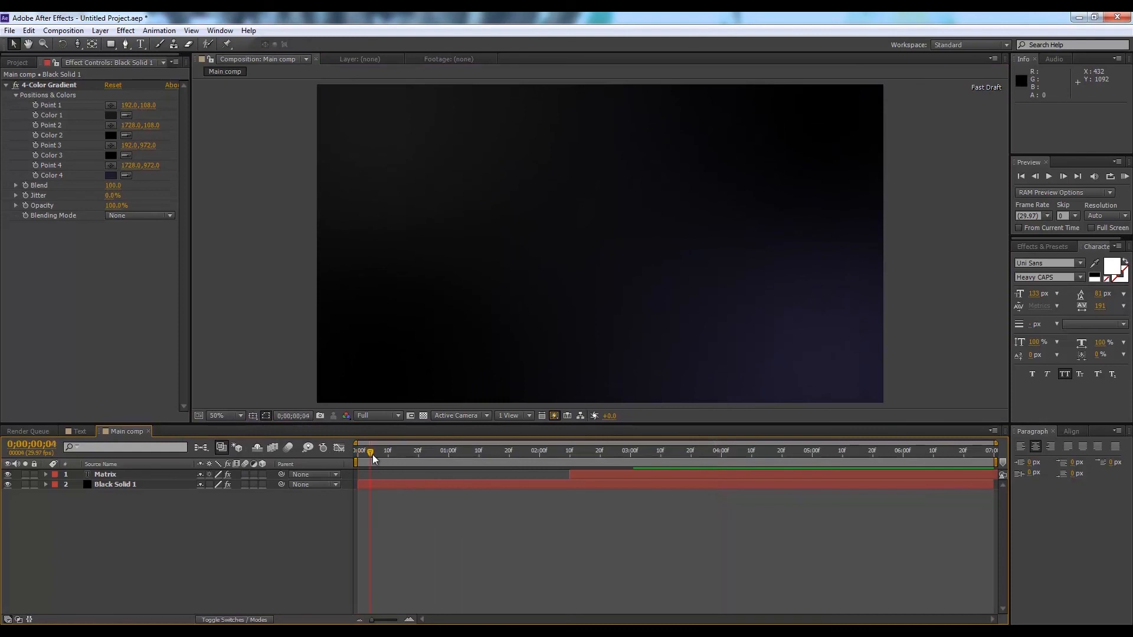
left_click_drag(419, 467, 468, 467)
left_click_drag(575, 467, 671, 466)
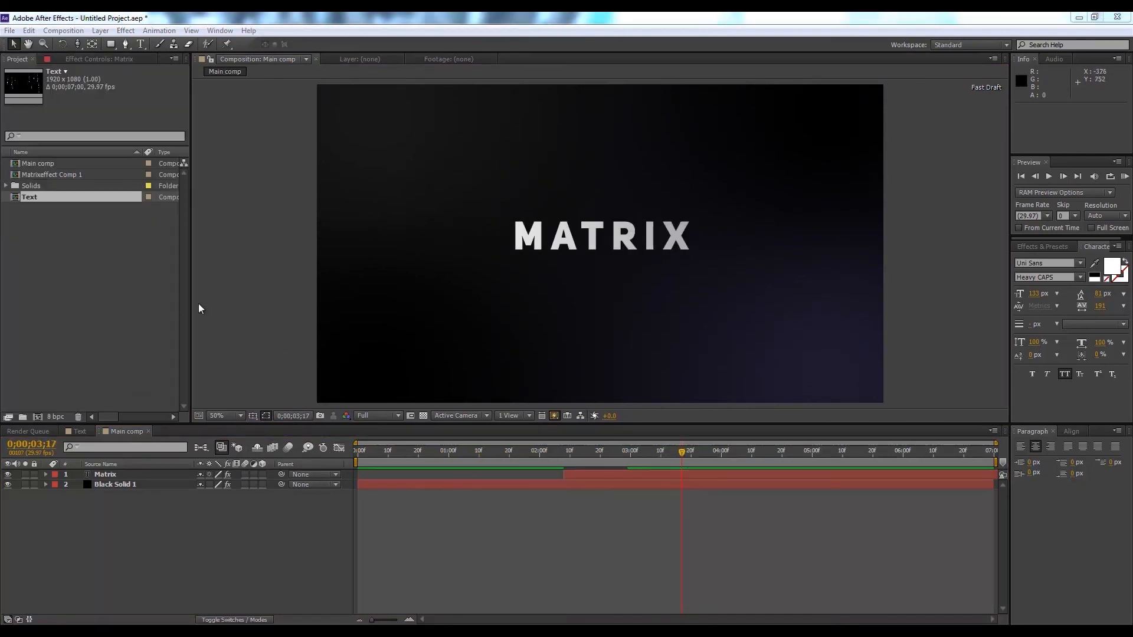
left_click(102, 294)
left_click_drag(560, 455, 667, 471)
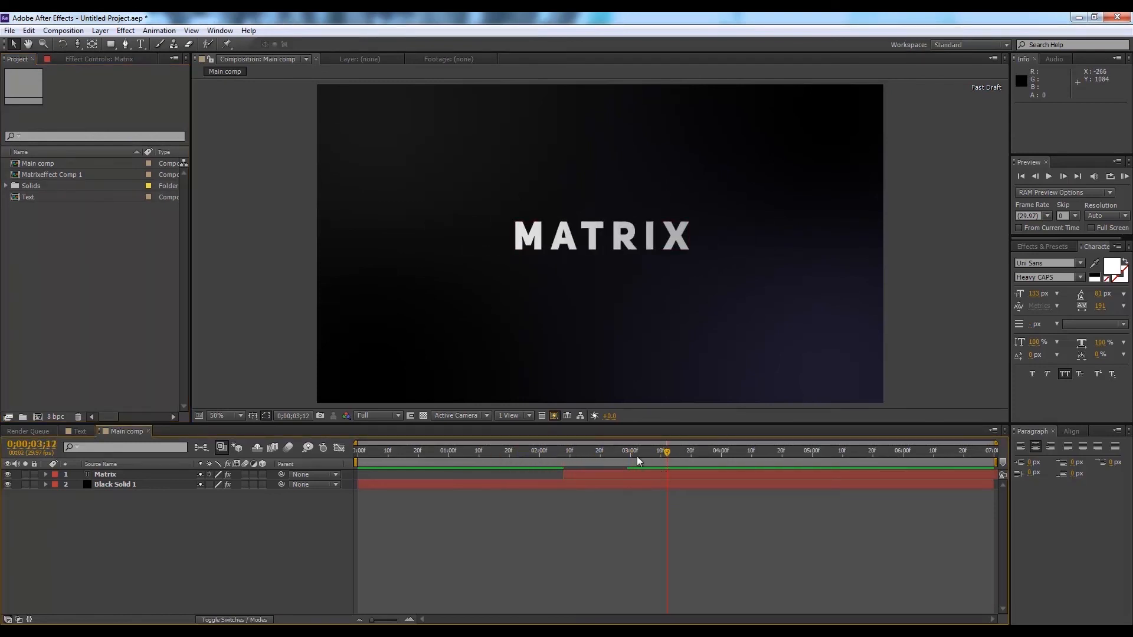
Review the falling text columns in the Text comp at about 0;00;01;11 and collapse Camera 1's properties
left_click(76, 431)
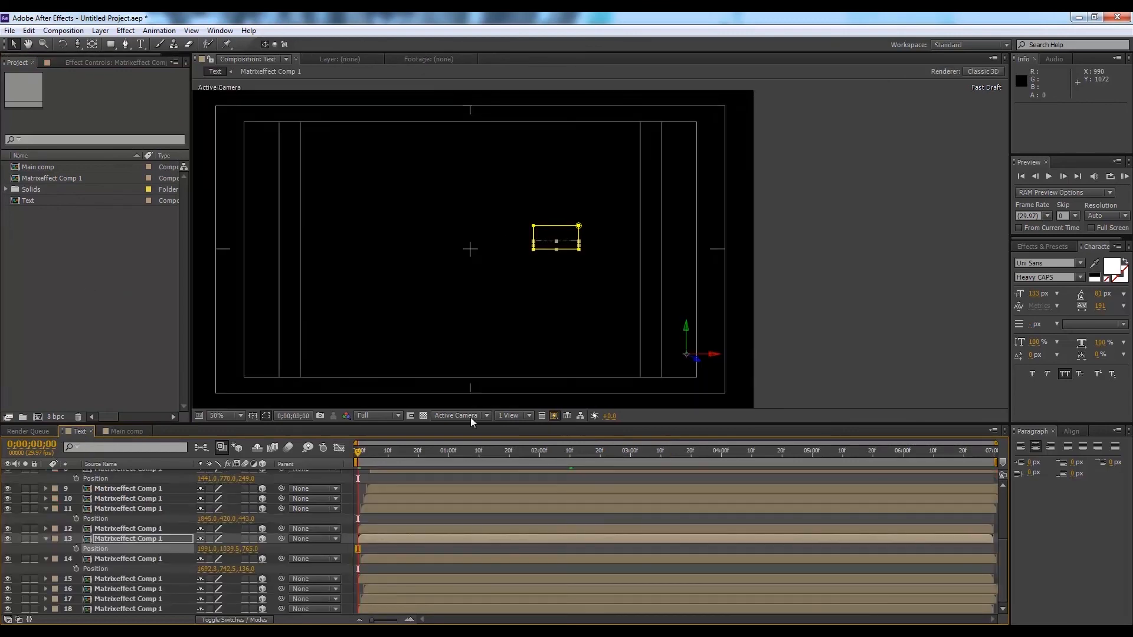
left_click_drag(457, 450, 481, 466)
scroll(95, 496, "up", 4)
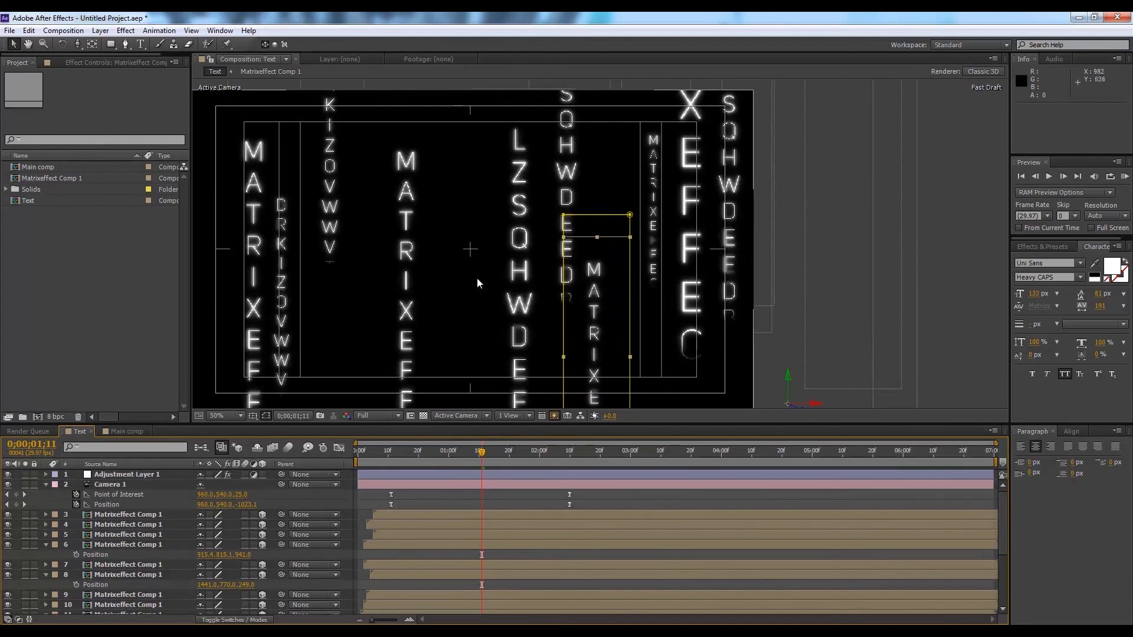
left_click(122, 434)
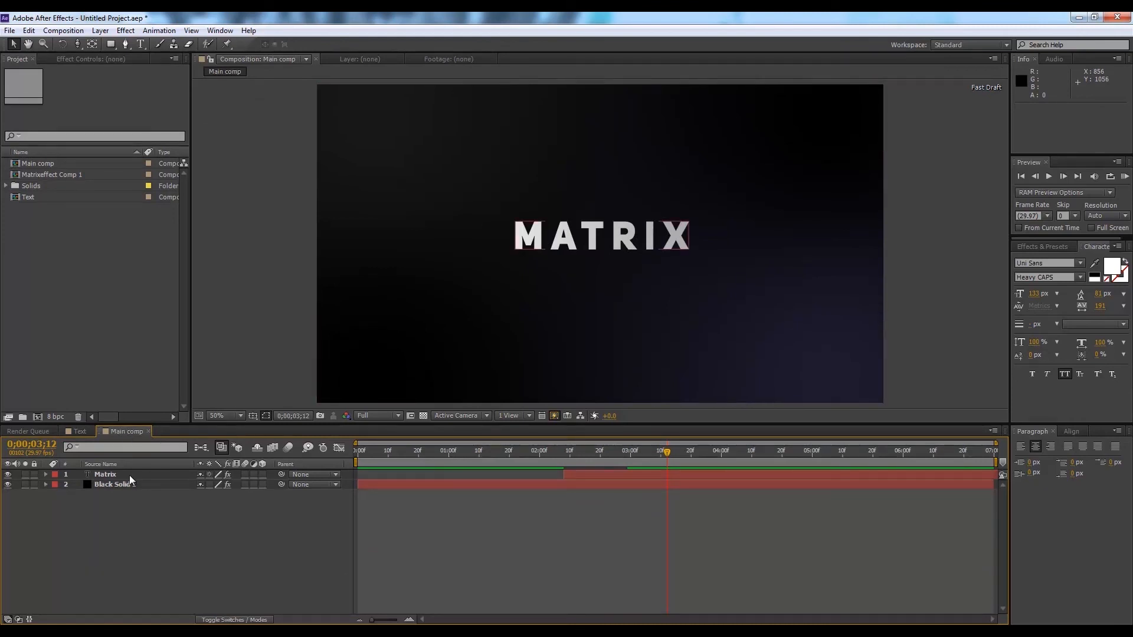
left_click(79, 431)
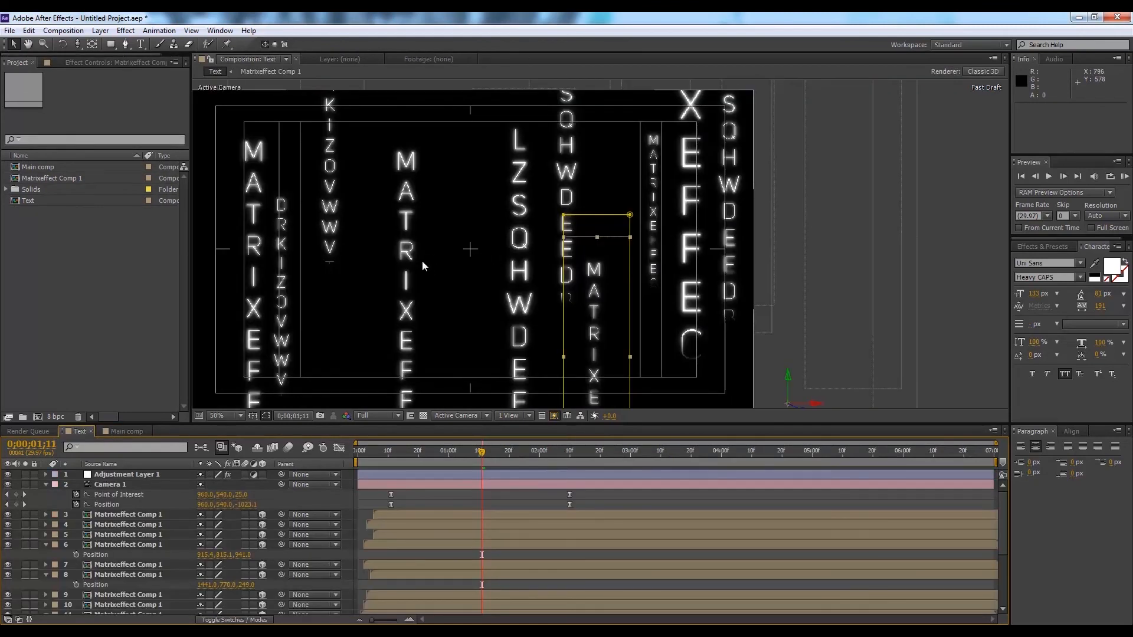
left_click(46, 484)
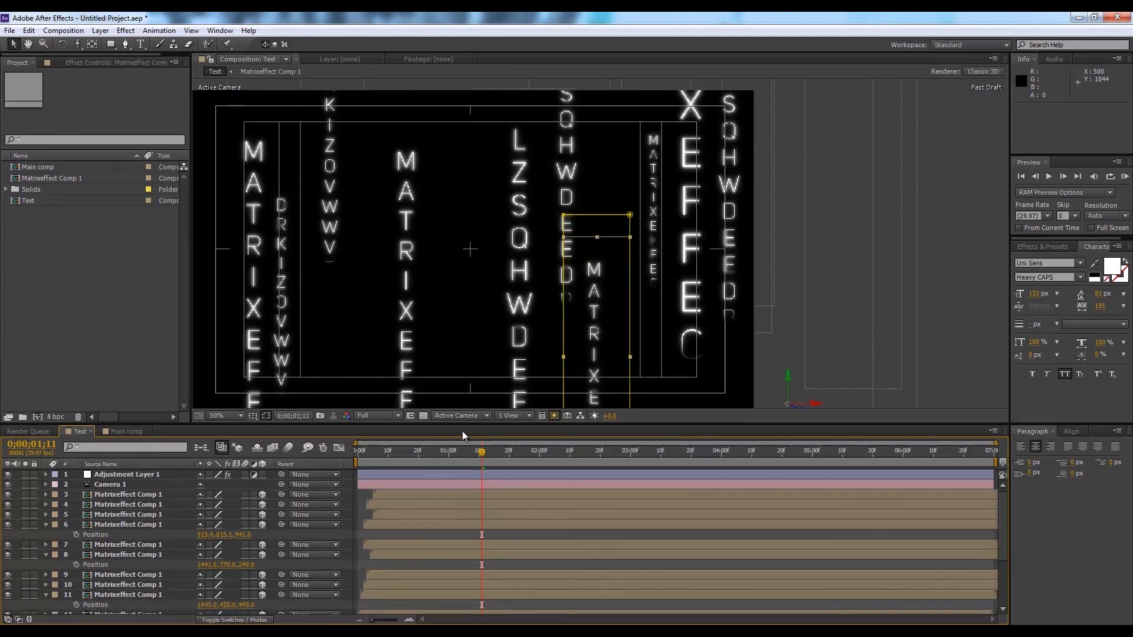
Add the Text comp to Main comp as the layer above Matrix and preview the combined animation
left_click(117, 431)
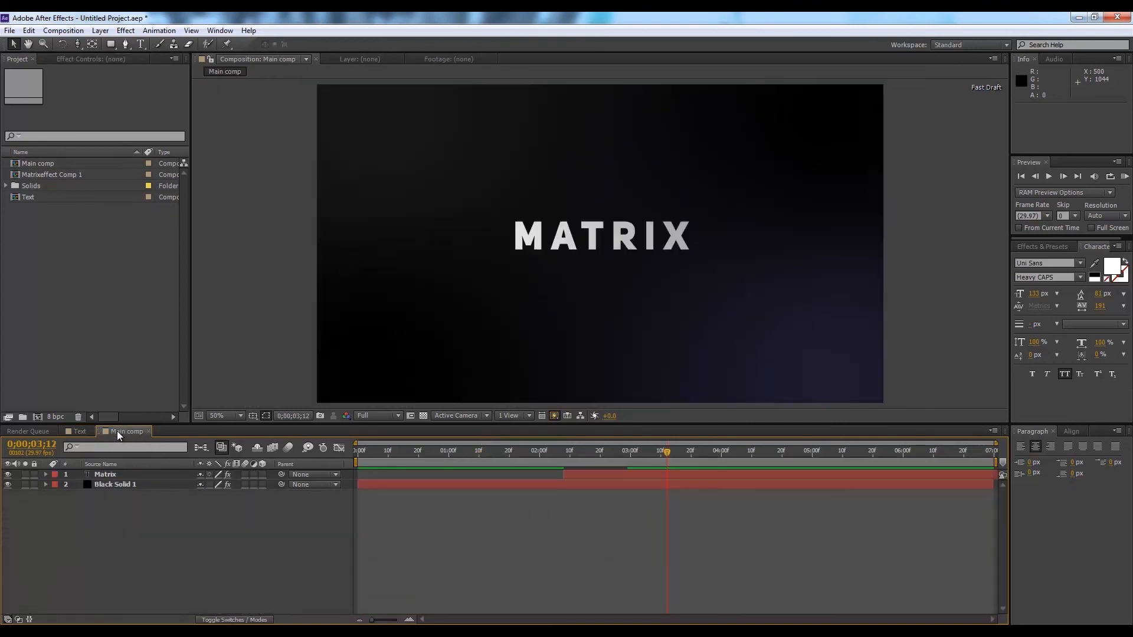
left_click(33, 199)
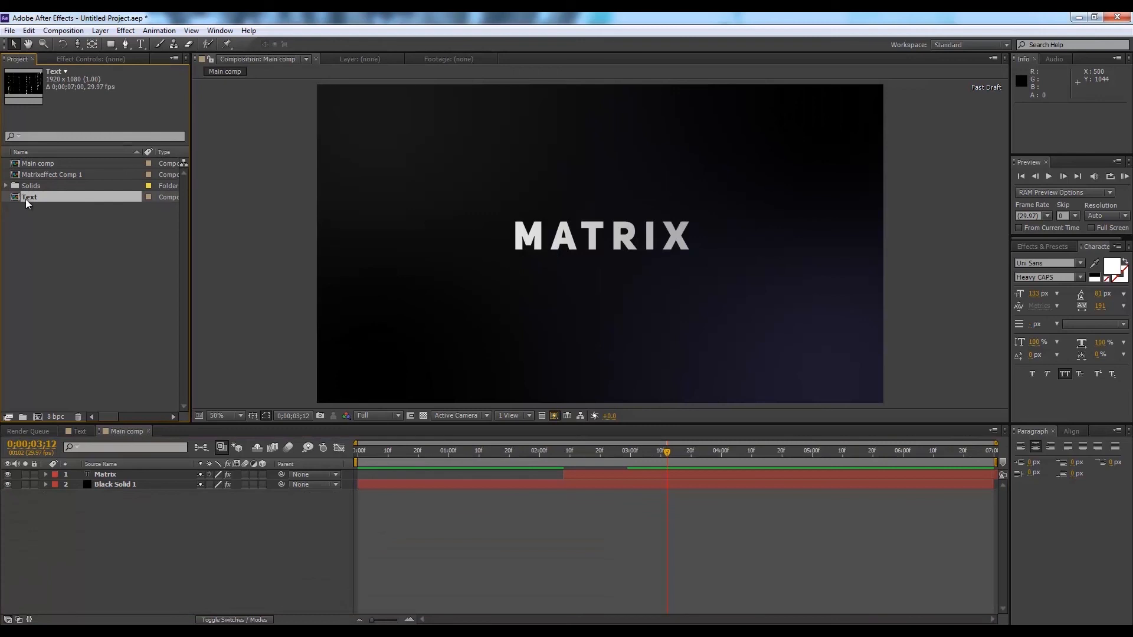
left_click_drag(33, 197, 99, 473)
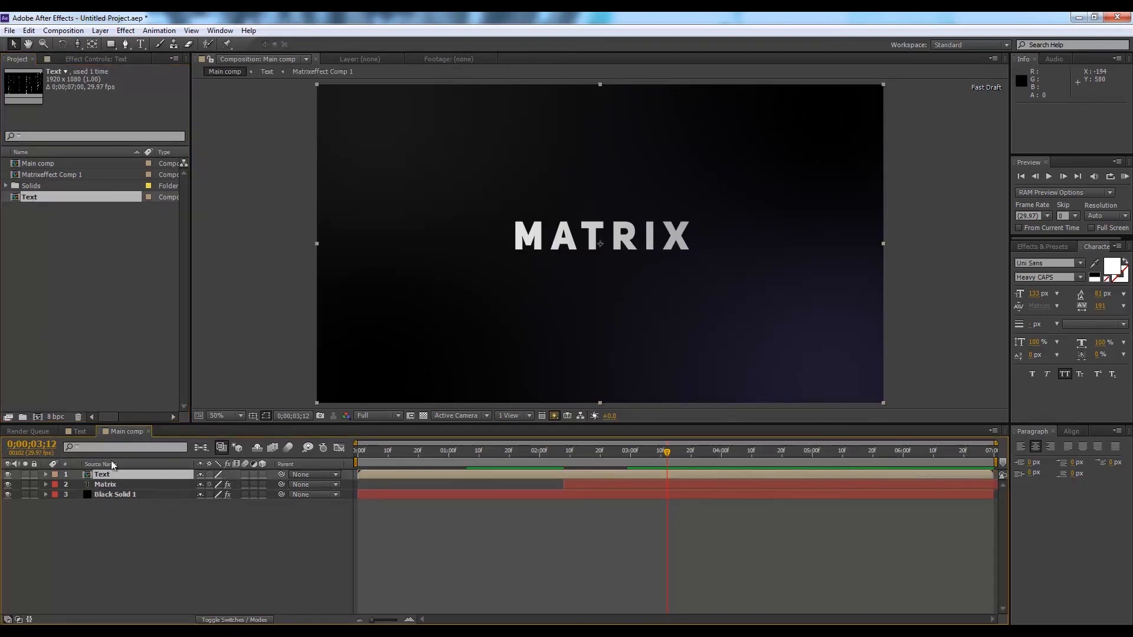
left_click_drag(377, 452, 654, 487)
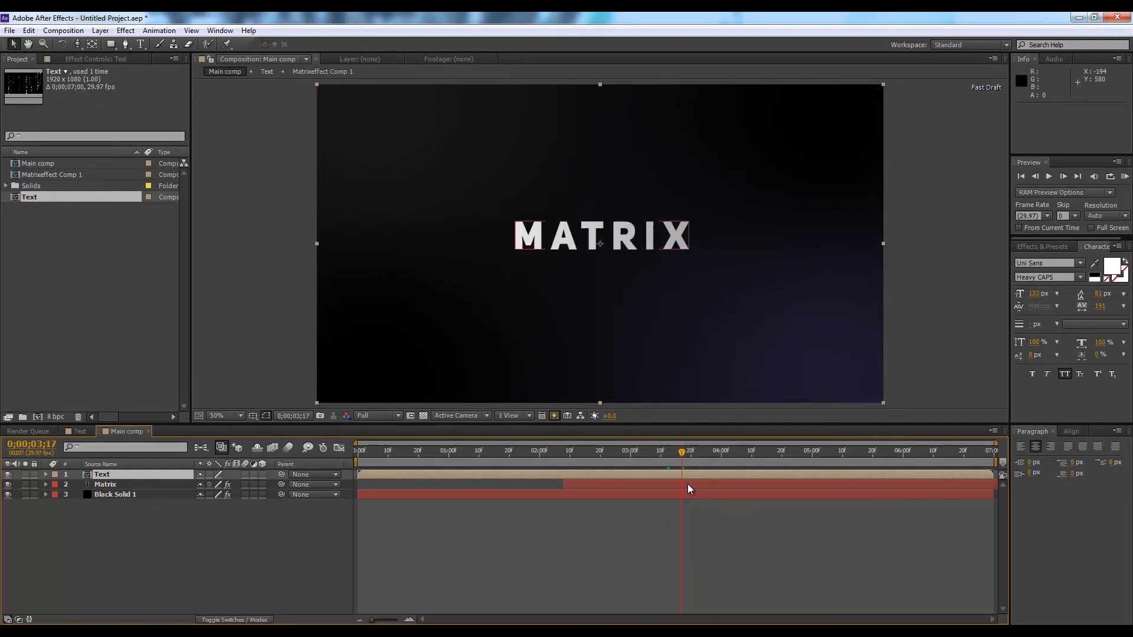
left_click(246, 540)
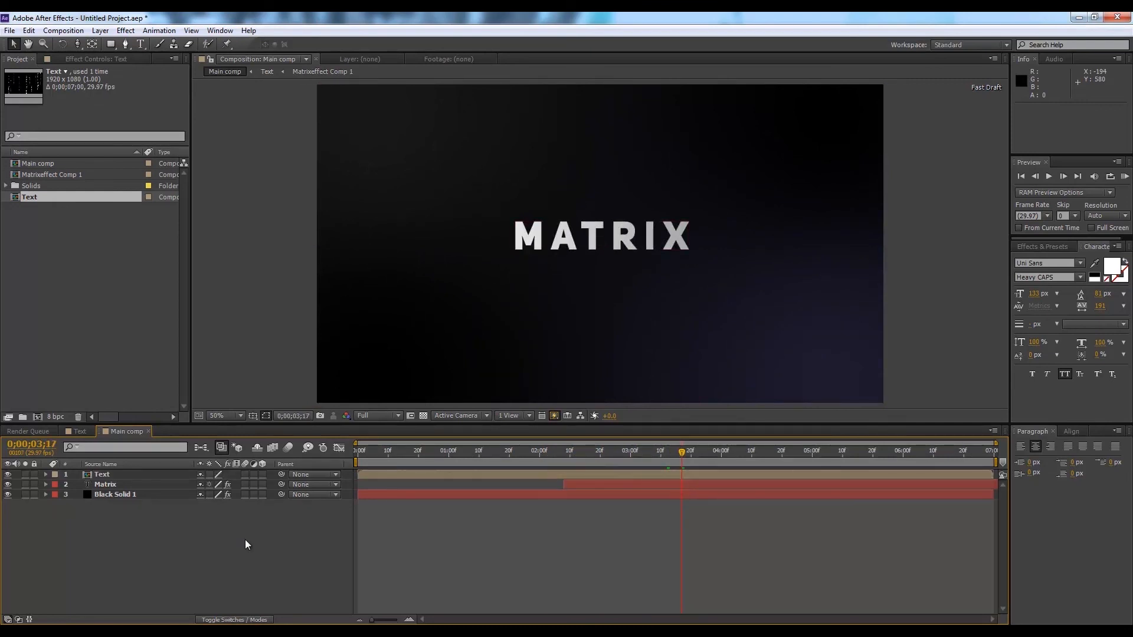
left_click_drag(408, 452, 669, 478)
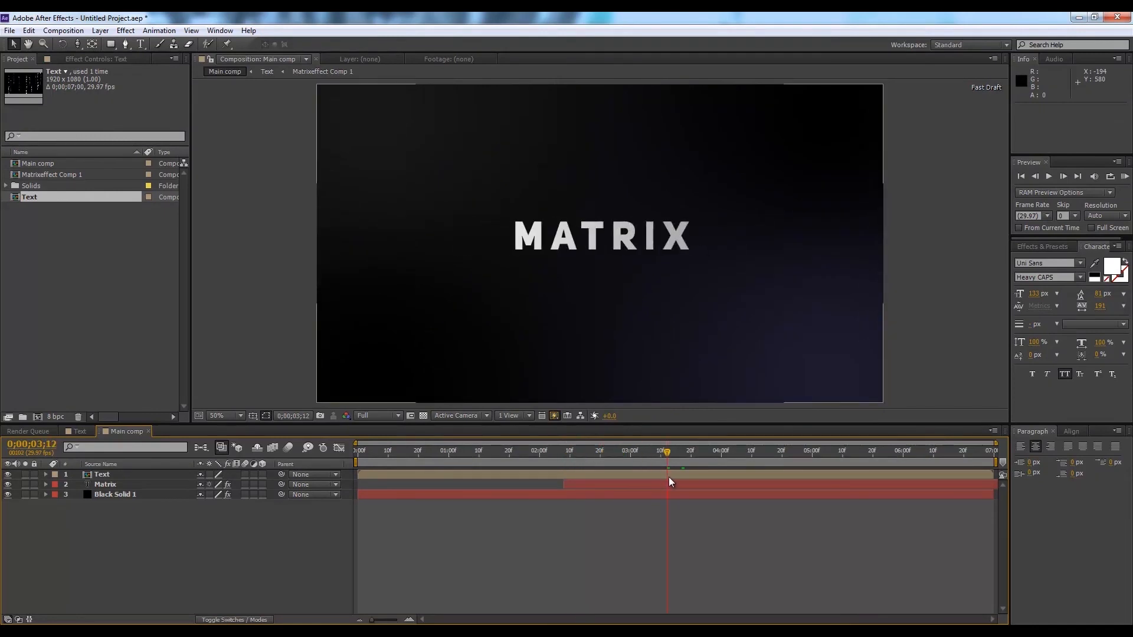